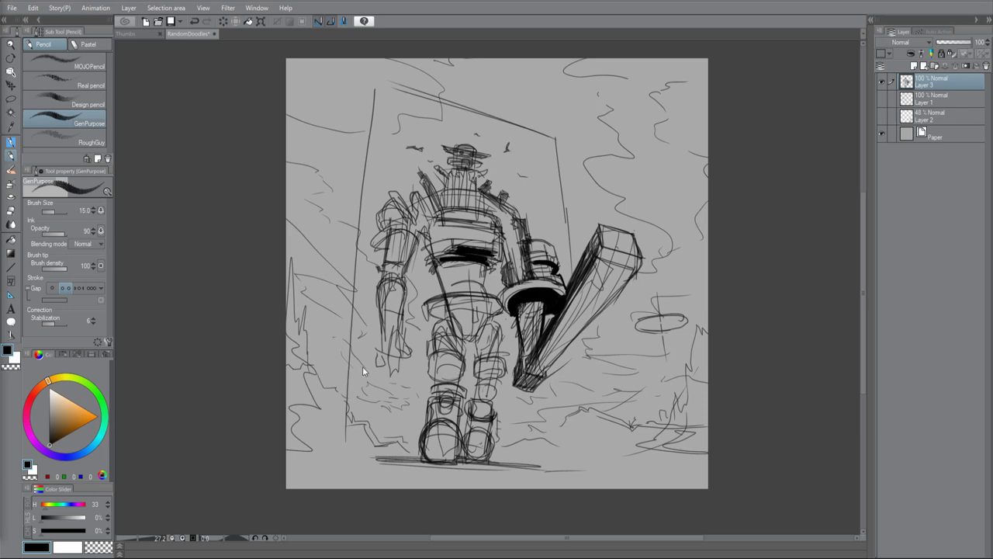
Sketch ground lines across the canvas behind the robot's feet and add loose rubble and cliff strokes in the background
drag(327, 354, 318, 377)
drag(286, 446, 419, 455)
drag(495, 457, 707, 477)
drag(540, 451, 707, 464)
key(ctrl+z)
drag(326, 321, 308, 360)
mouse_move(404, 417)
mouse_down()
mouse_move(385, 446)
mouse_move(402, 452)
mouse_up()
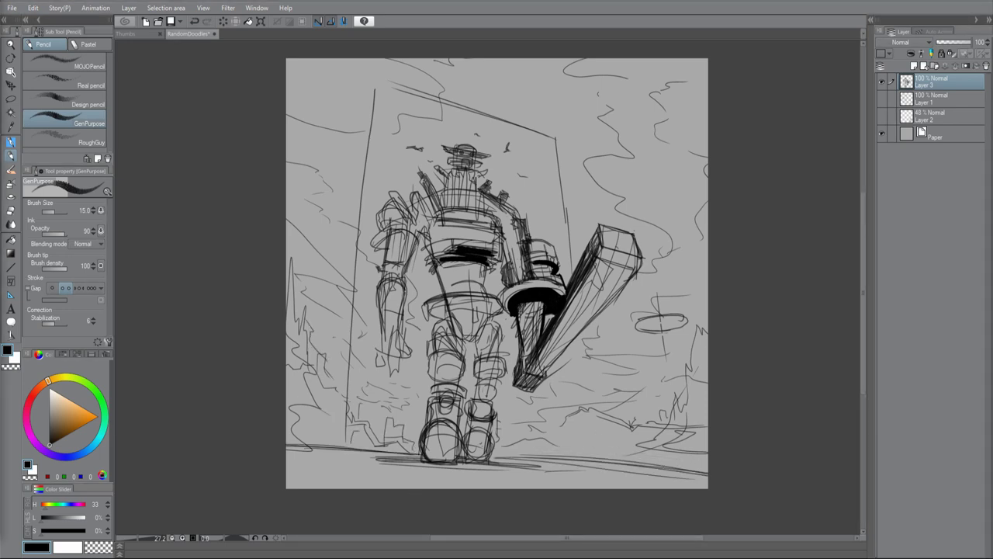
Change the canvas size to 4000 px wide and 3000 px high, centred on the existing drawing
click(33, 7)
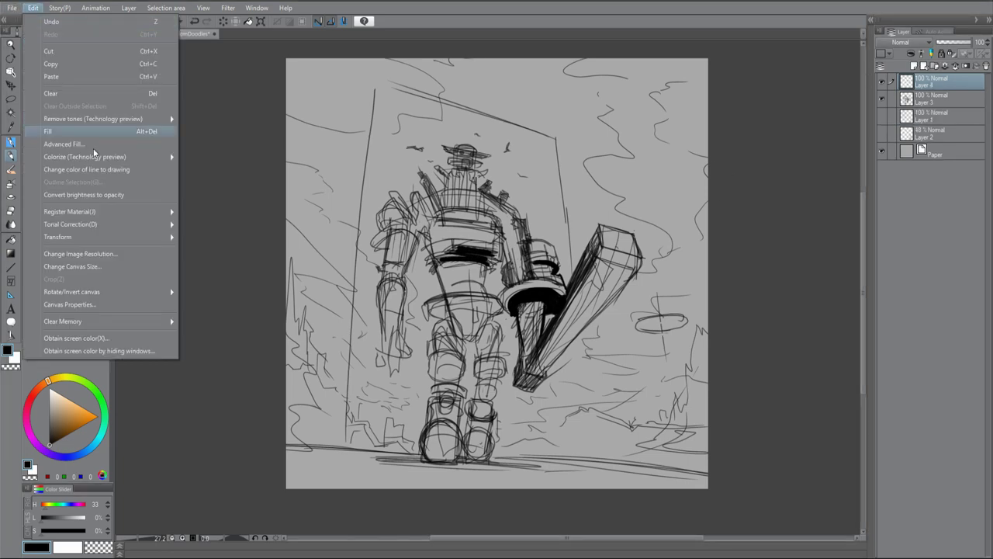
click(67, 285)
drag(426, 158, 423, 200)
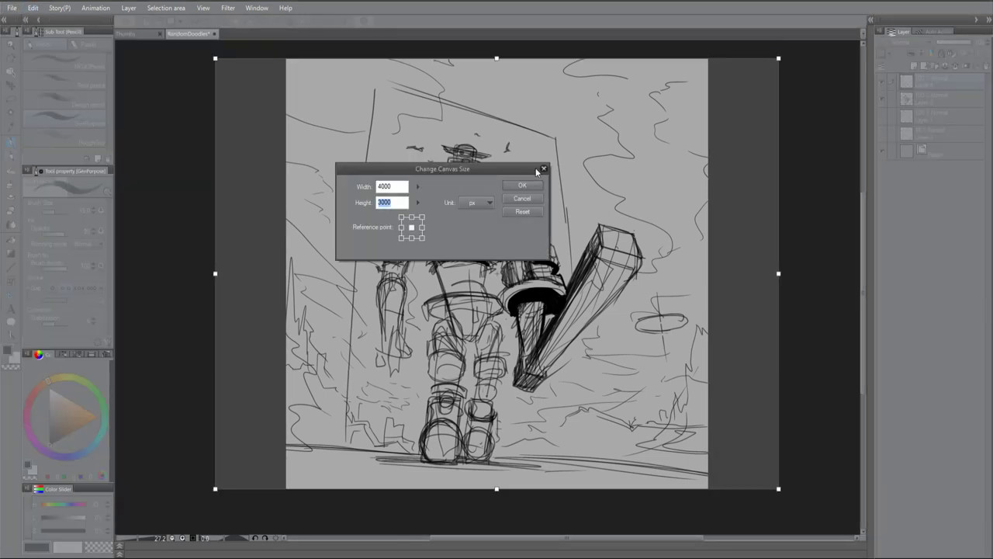
click(522, 186)
Extend the ground lines into the widened canvas and sketch the edge of the cliff on the robot's bare-handed side
drag(339, 458, 206, 460)
drag(209, 422, 264, 501)
drag(218, 345, 275, 376)
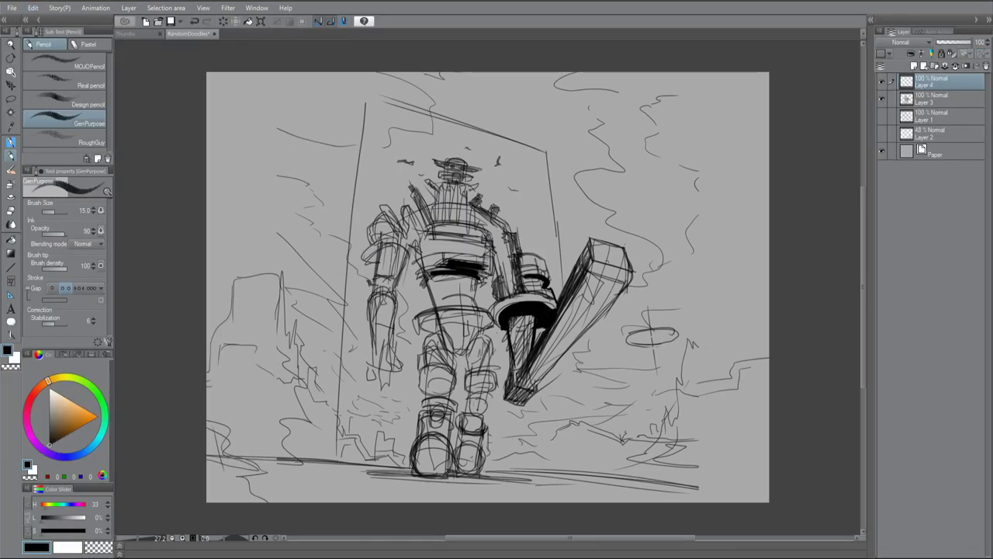
drag(210, 458, 410, 457)
drag(556, 496, 624, 495)
drag(206, 493, 256, 481)
mouse_move(379, 473)
mouse_down()
mouse_move(416, 452)
mouse_move(501, 456)
mouse_up()
drag(214, 334, 222, 370)
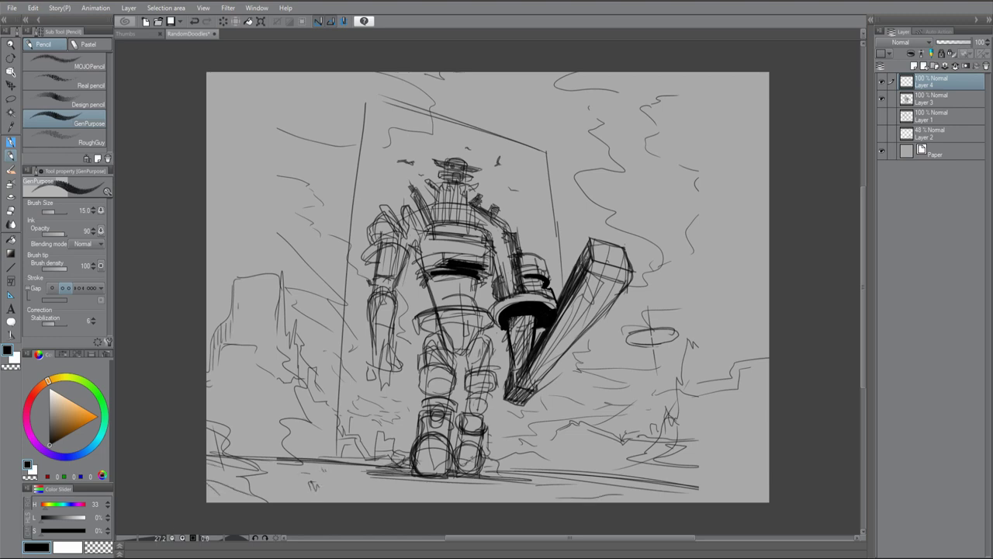
Hatch the cliff faces with vertical strokes on both sides of the robot and shade the distant ridge
drag(239, 307, 262, 360)
mouse_move(231, 391)
mouse_down()
mouse_move(220, 450)
mouse_move(272, 455)
mouse_up()
drag(266, 409, 289, 456)
drag(687, 410, 689, 437)
drag(708, 398, 741, 436)
drag(743, 396, 763, 431)
mouse_move(573, 444)
mouse_down()
mouse_move(628, 477)
mouse_move(642, 473)
mouse_up()
drag(521, 459, 525, 472)
drag(210, 312, 211, 343)
drag(327, 396, 369, 458)
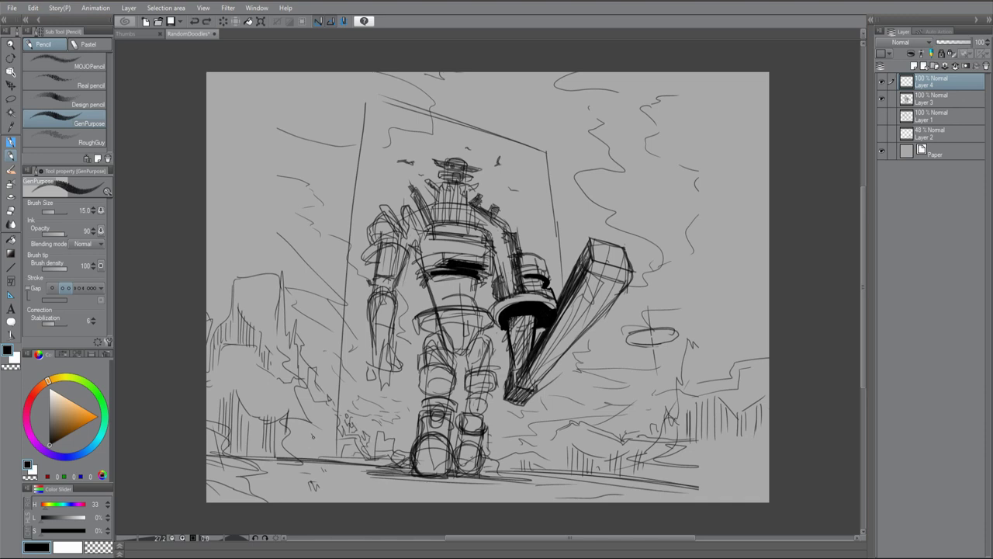
Sketch small ruined buildings and hatched rock shapes along the horizon, mainly below the robot's weapon
drag(290, 453, 332, 432)
drag(333, 453, 350, 445)
drag(630, 456, 638, 468)
drag(552, 456, 561, 474)
drag(566, 427, 571, 406)
mouse_move(571, 416)
mouse_down()
mouse_move(578, 391)
mouse_move(582, 399)
mouse_up()
mouse_move(555, 432)
mouse_down()
mouse_move(511, 455)
mouse_move(512, 471)
mouse_up()
drag(574, 423, 576, 459)
drag(586, 427, 596, 464)
drag(613, 423, 643, 439)
drag(643, 421, 663, 428)
Add ruins and debris beside the robot's feet and strengthen the ground lines around them
mouse_move(396, 452)
mouse_down()
mouse_move(406, 466)
mouse_move(385, 467)
mouse_up()
drag(382, 435, 374, 467)
drag(335, 440, 324, 469)
mouse_move(303, 484)
mouse_down()
mouse_move(326, 452)
mouse_move(331, 472)
mouse_up()
drag(286, 484, 327, 470)
drag(525, 478, 539, 461)
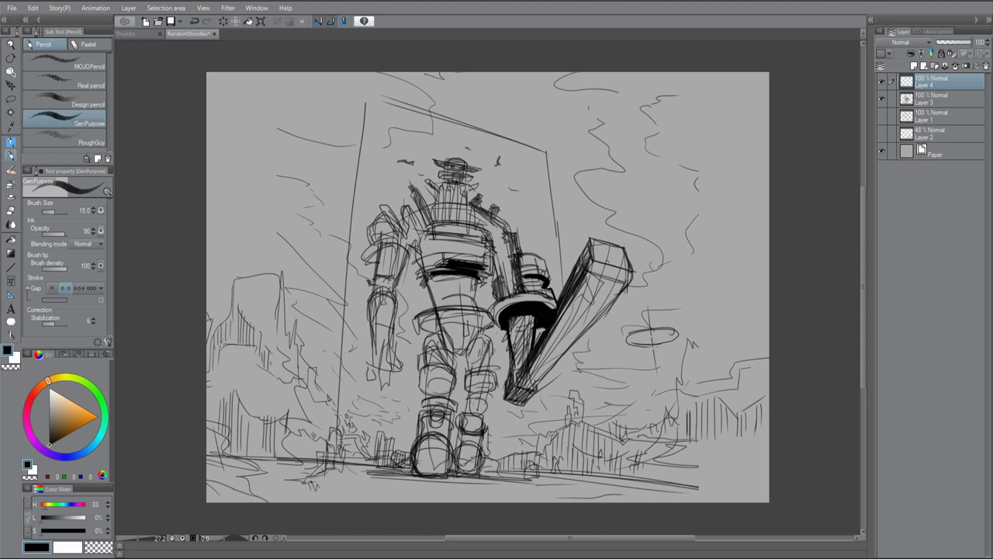
drag(626, 485, 753, 467)
Mirror the canvas view horizontally and sketch sweeping cloud lines across the sky around the robot
key(h)
drag(224, 296, 299, 287)
drag(250, 378, 344, 372)
drag(210, 131, 247, 159)
drag(703, 132, 769, 110)
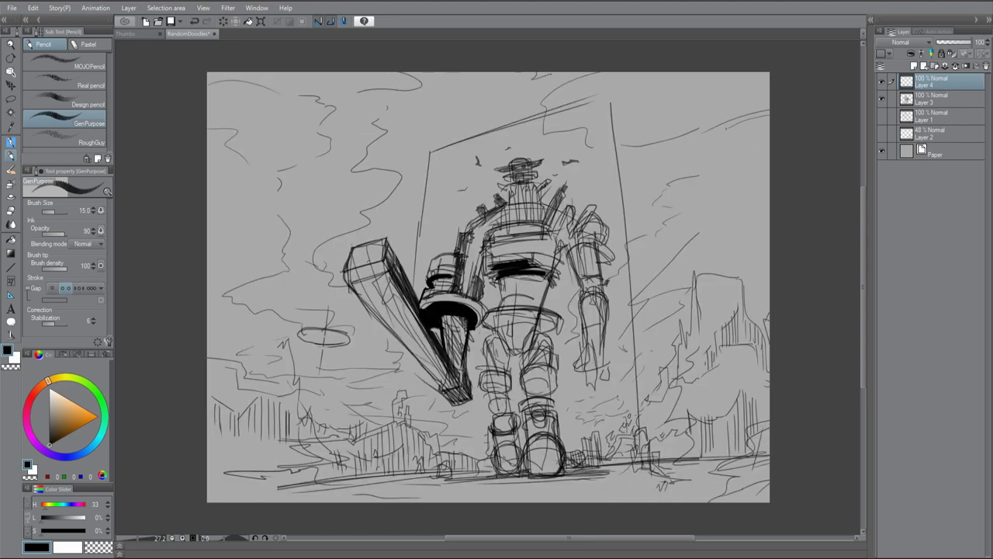
drag(656, 144, 724, 129)
drag(698, 166, 731, 155)
drag(419, 120, 486, 83)
drag(442, 158, 510, 139)
Sketch rough foreground rocks and rubble on the ground on the robot's weapon side
drag(215, 472, 225, 487)
drag(217, 416, 236, 444)
mouse_move(238, 428)
mouse_down()
mouse_move(281, 448)
mouse_move(276, 457)
mouse_up()
drag(209, 465, 317, 489)
drag(284, 463, 331, 479)
drag(253, 382, 276, 391)
Add contour and hatching strokes to the tall cliff and to the ruins at its base
drag(701, 277, 730, 273)
mouse_move(742, 279)
mouse_down()
mouse_move(752, 322)
mouse_move(722, 328)
mouse_up()
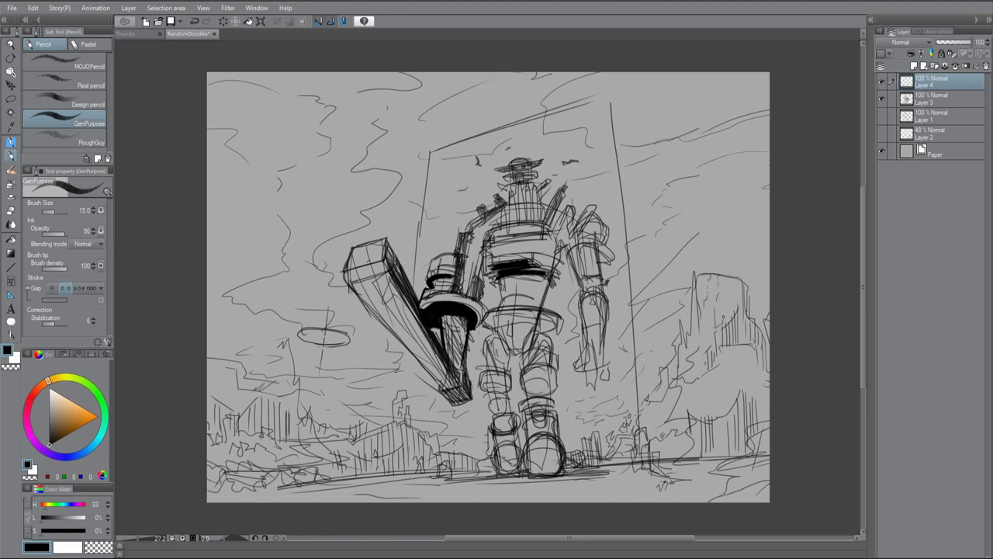
drag(721, 368, 723, 411)
drag(723, 351, 749, 363)
drag(656, 417, 683, 401)
drag(613, 436, 615, 462)
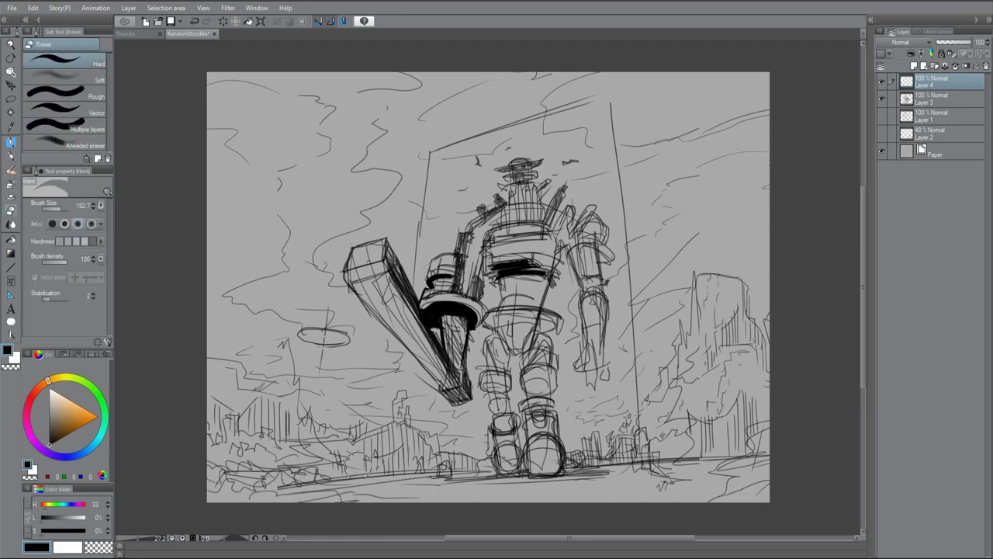
Merge the background sketch into Layer 3, erase the floating ellipse, and add low cloud lines and hatching over the distant ridge
key(ctrl+e)
drag(298, 335, 351, 334)
drag(207, 371, 289, 351)
mouse_move(302, 368)
mouse_down()
mouse_move(382, 355)
mouse_move(411, 418)
mouse_up()
drag(248, 361, 290, 353)
drag(691, 276, 768, 227)
drag(377, 422, 452, 459)
drag(313, 404, 359, 440)
drag(362, 417, 390, 452)
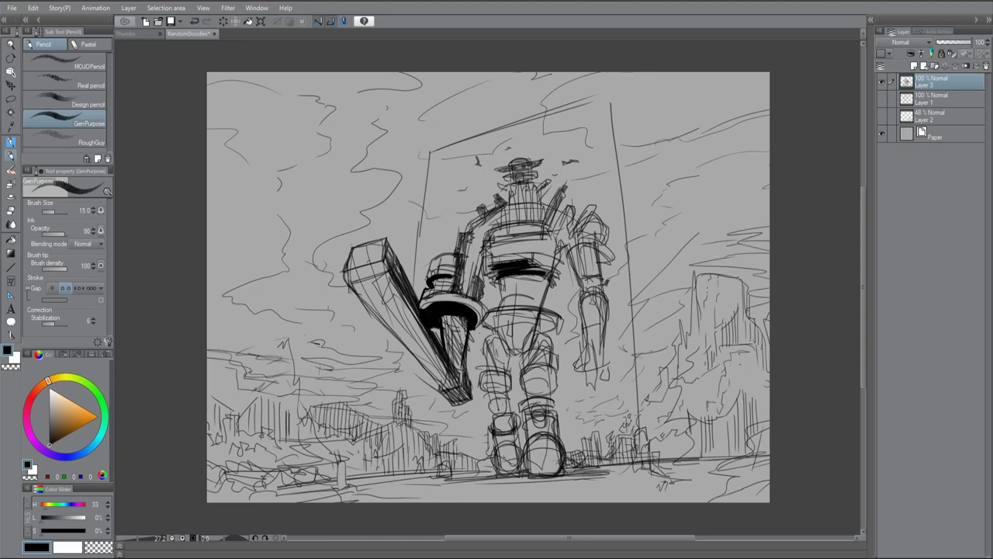
Sketch a tall pointed spire with vertical hatching rising from the distant cliffs on the weapon side
drag(284, 349, 295, 430)
drag(242, 404, 285, 348)
drag(211, 402, 228, 442)
drag(208, 394, 209, 414)
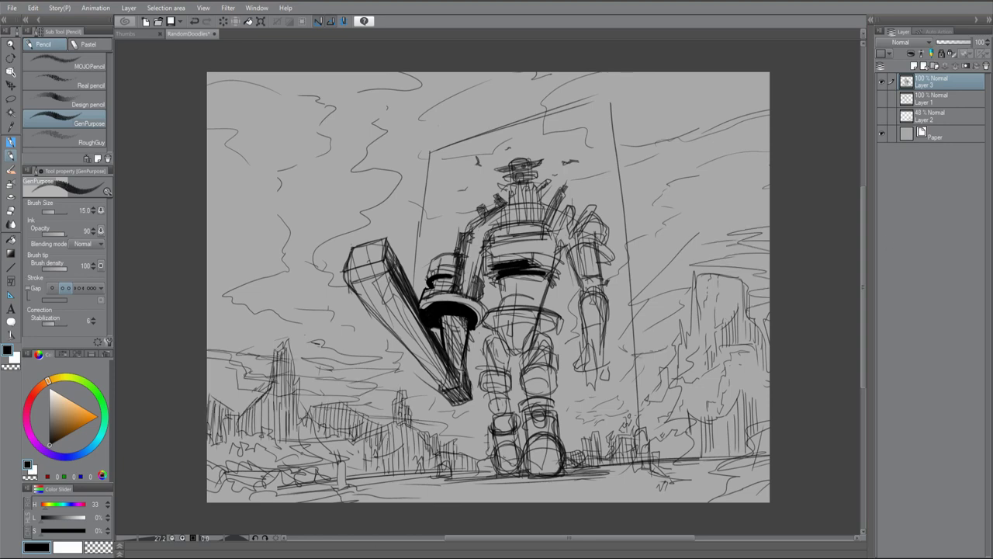
Add a new layer above the sketch layer faded to 30% opacity and choose red as the drawing colour
key(ctrl+shift+n)
scroll(500, 270, up, 1)
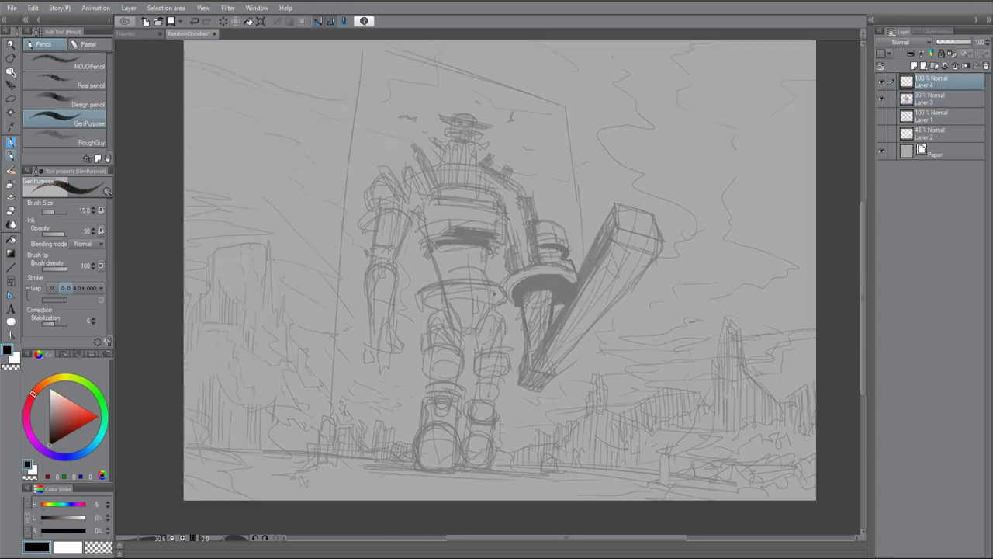
key(x)
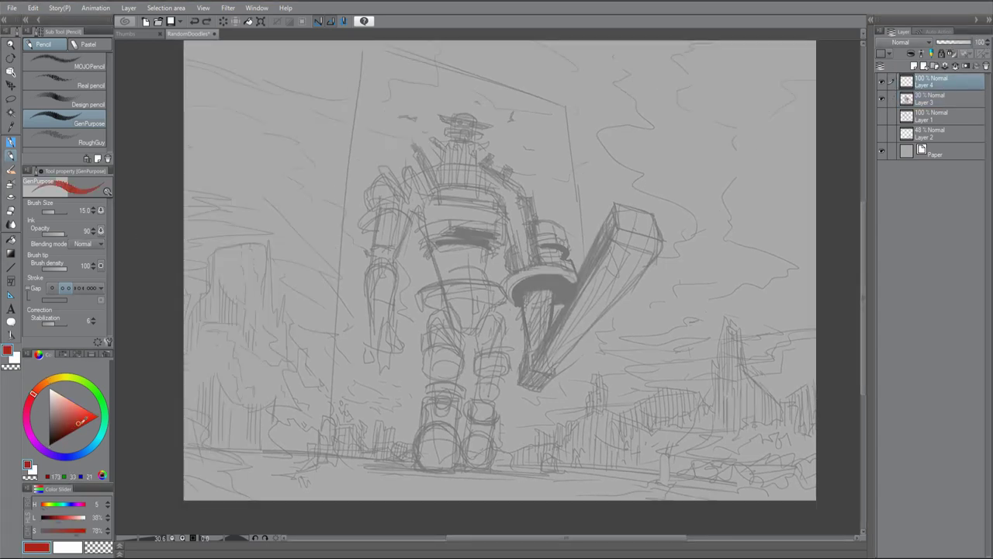
Redraw the robot's large block-shaped weapon on the new layer, outlining its long edges, both end caps and notched details
mouse_move(530, 349)
mouse_down()
mouse_move(530, 368)
mouse_move(529, 349)
mouse_move(533, 369)
mouse_move(553, 377)
mouse_up()
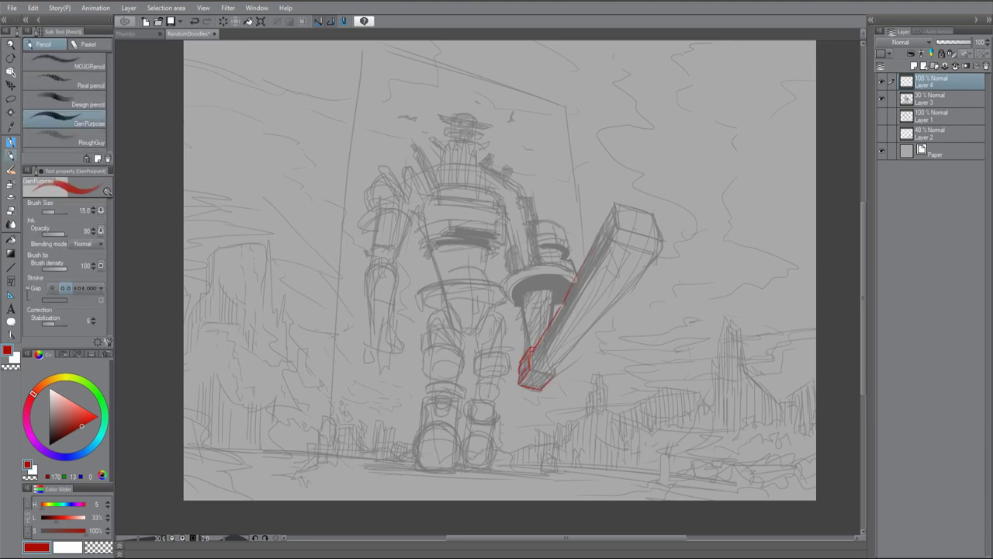
drag(543, 340, 613, 204)
drag(537, 367, 574, 314)
drag(553, 370, 656, 257)
mouse_move(653, 253)
mouse_down()
mouse_move(618, 247)
mouse_move(660, 231)
mouse_up()
drag(616, 205, 656, 228)
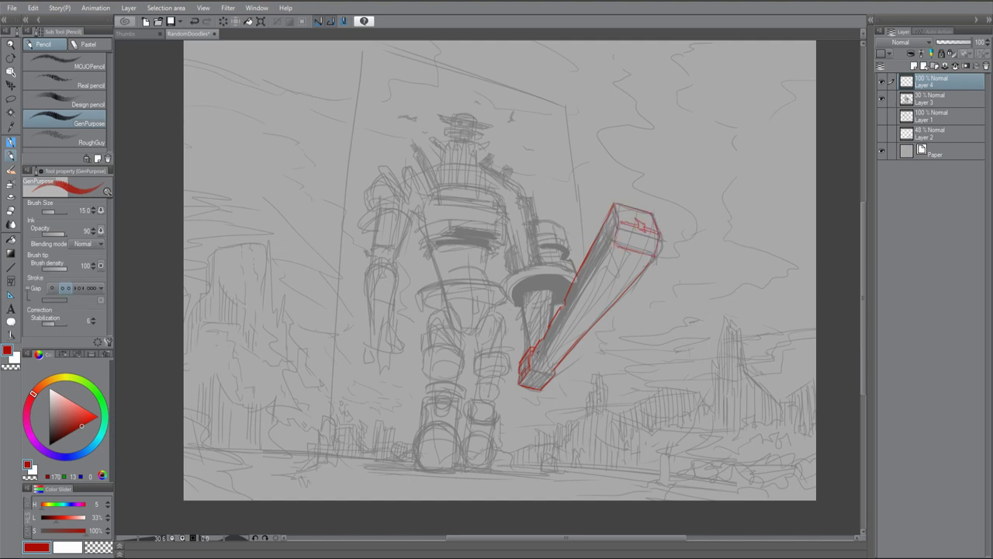
drag(537, 358, 587, 292)
mouse_move(536, 363)
mouse_down()
mouse_move(608, 247)
mouse_move(610, 203)
mouse_up()
drag(592, 239, 608, 223)
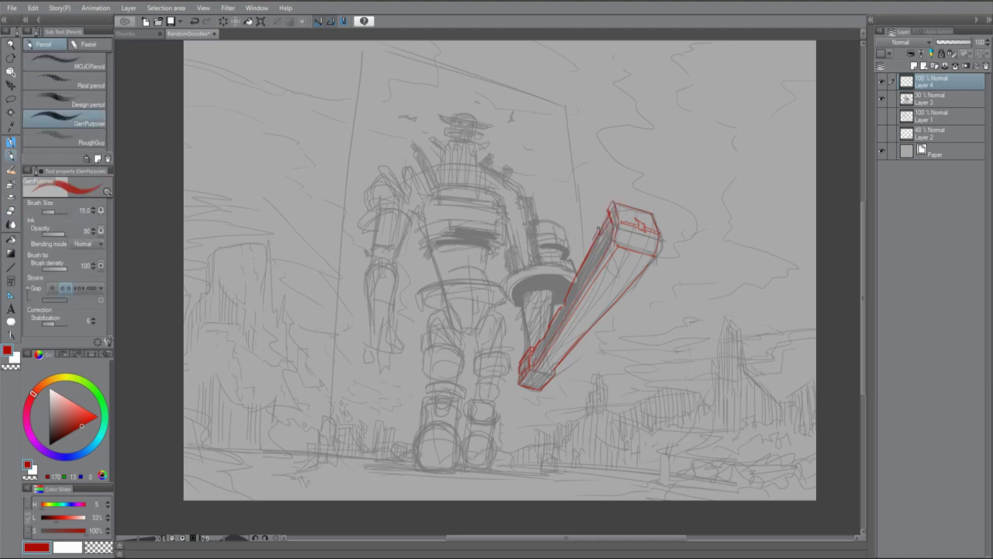
Tint the rough sketch blue with a clipped fill layer and draw the forearm, cuff underside and waist edges in black
click(920, 99)
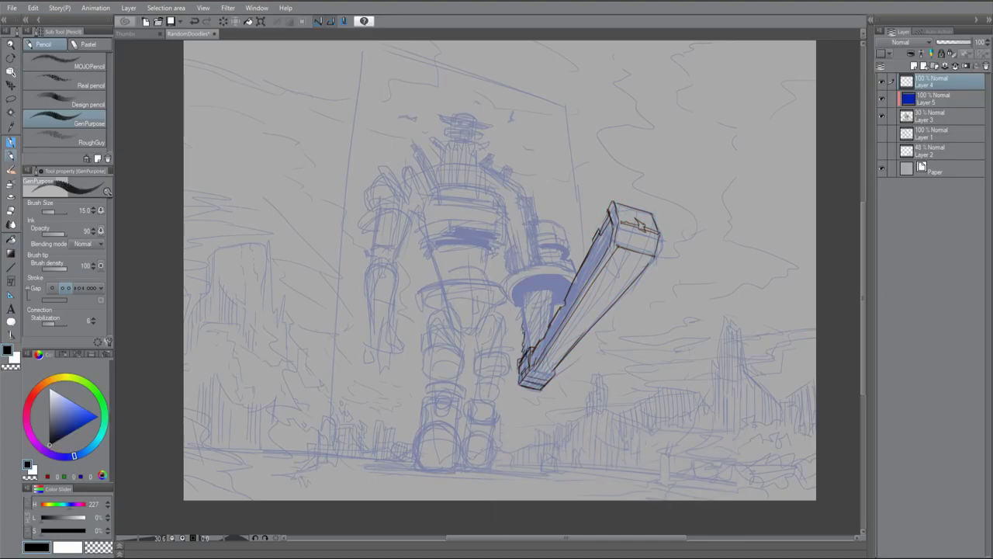
drag(522, 295, 523, 336)
mouse_move(552, 289)
mouse_down()
mouse_move(552, 318)
mouse_move(547, 300)
mouse_up()
drag(533, 290, 528, 326)
mouse_move(508, 274)
mouse_down()
mouse_move(504, 299)
mouse_move(565, 276)
mouse_up()
drag(504, 296, 522, 302)
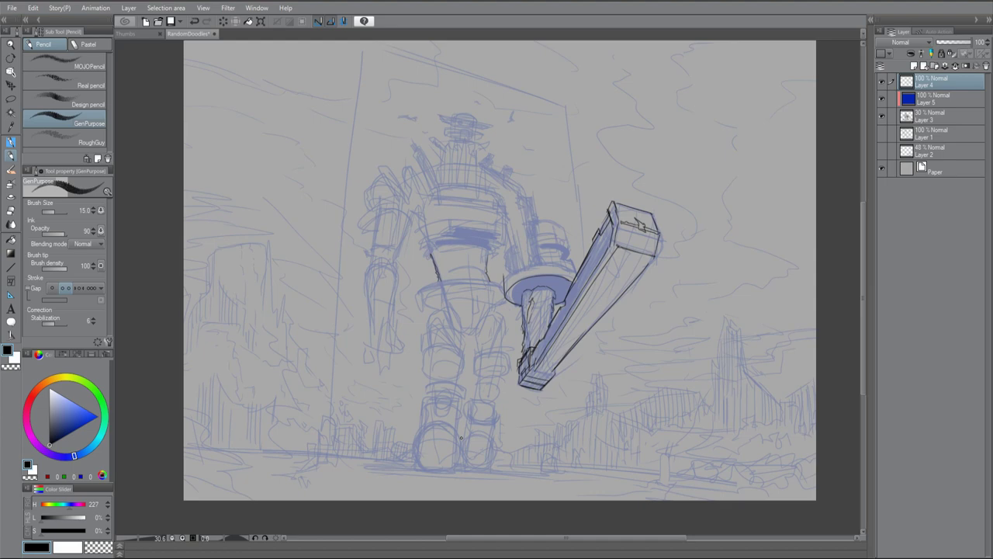
Mirror the view, draw the cuff's raised rim, and reinforce the weapon's outer edge and the forearm's surface lines
key(h)
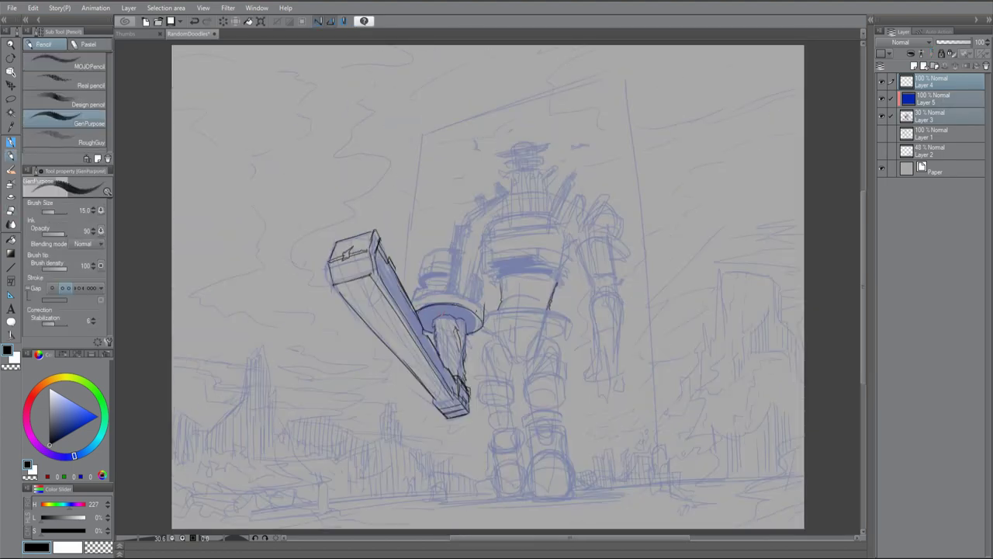
key(ctrl+z)
mouse_move(414, 306)
mouse_down()
mouse_move(443, 298)
mouse_move(483, 315)
mouse_move(457, 284)
mouse_move(480, 284)
mouse_up()
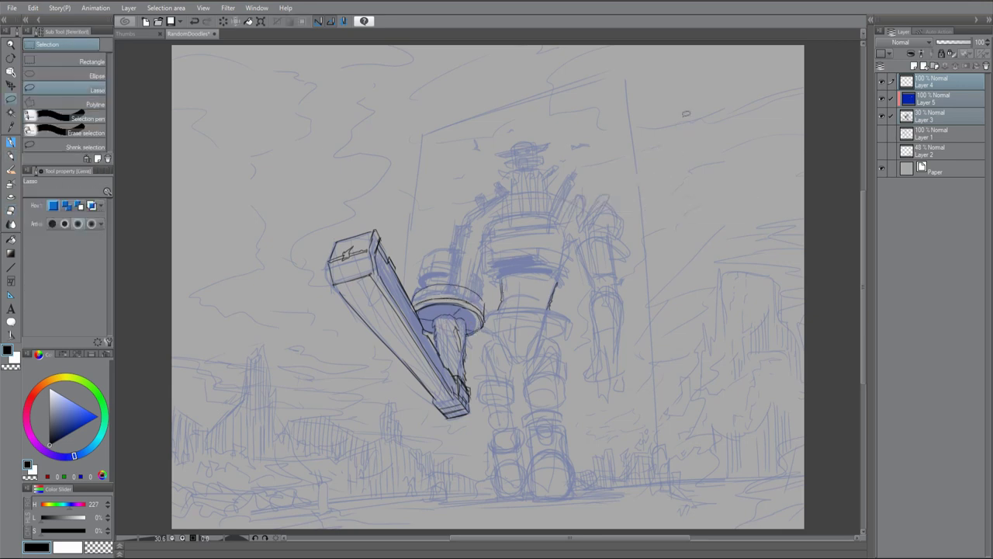
drag(331, 252, 432, 397)
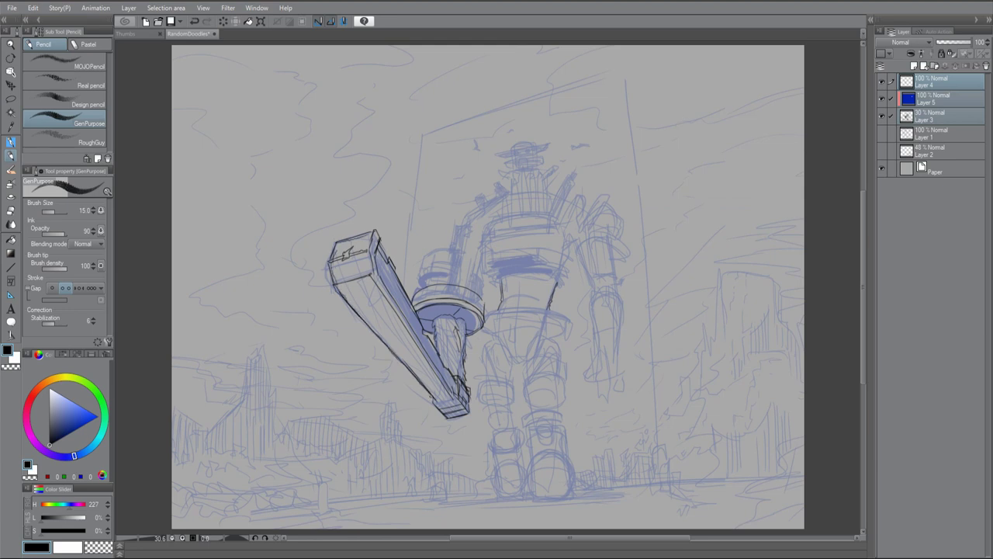
drag(456, 339, 459, 374)
drag(439, 321, 449, 365)
mouse_move(421, 286)
mouse_down()
mouse_move(456, 284)
mouse_move(482, 300)
mouse_up()
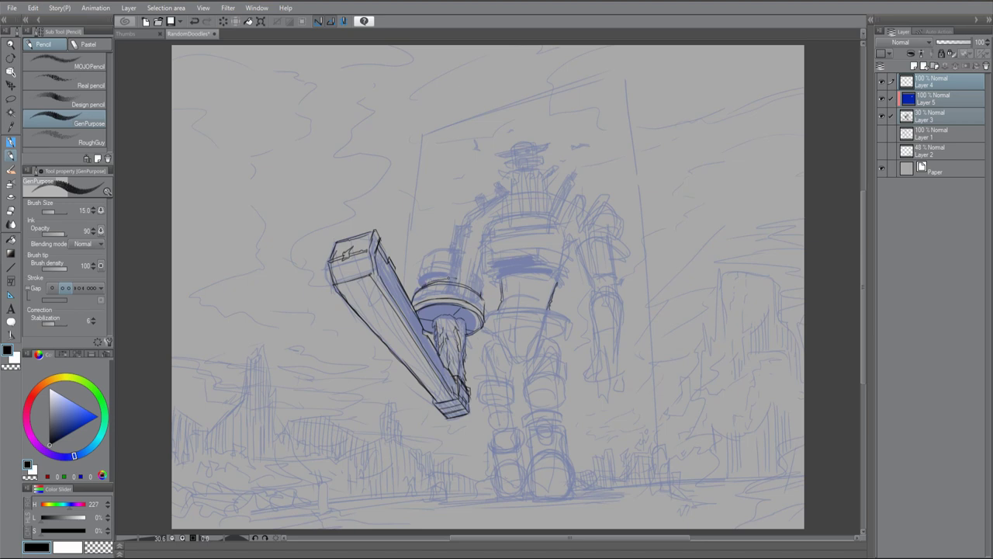
Clean up the weapon and hand lines and add radial segment lines to the underside of the cuff
key(e)
key(p)
key(e)
key(p)
key(e)
key(p)
drag(450, 366, 438, 390)
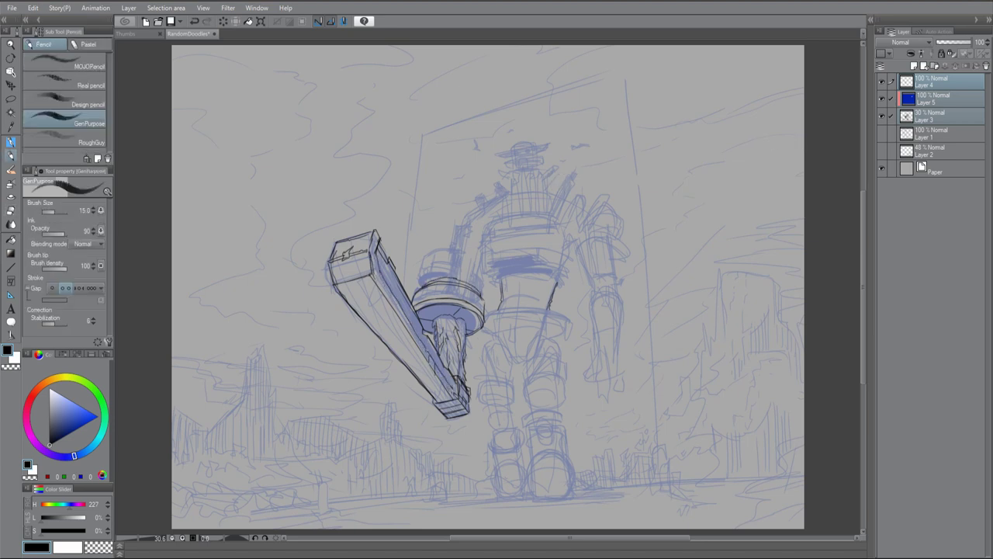
drag(382, 272, 445, 372)
drag(447, 302, 433, 315)
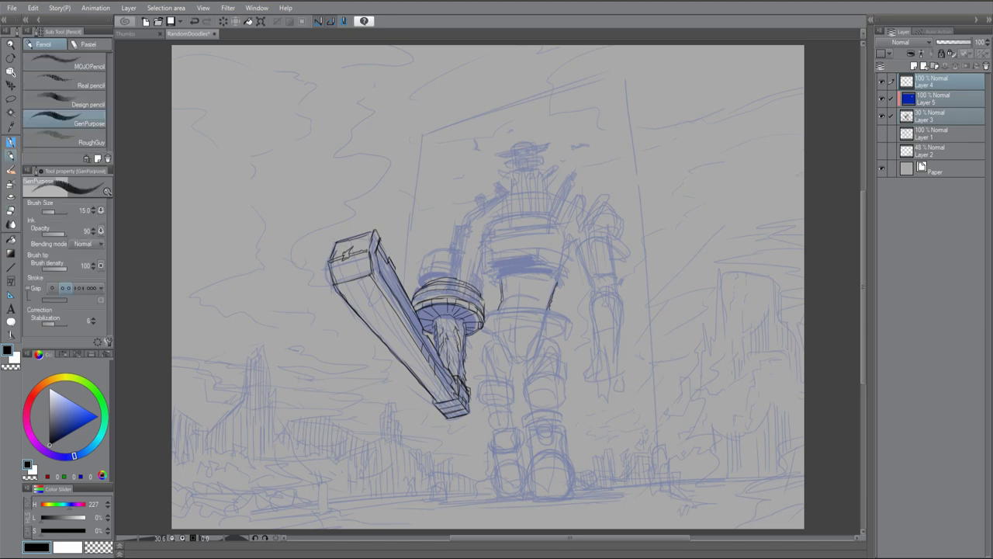
Draw the cylinder above the cuff and the mechanical segments of the weapon-side arm up to the shoulder
mouse_move(456, 278)
mouse_down()
mouse_move(444, 264)
mouse_move(449, 250)
mouse_move(443, 280)
mouse_move(427, 268)
mouse_up()
mouse_move(450, 247)
mouse_down()
mouse_move(453, 279)
mouse_move(423, 270)
mouse_move(486, 293)
mouse_up()
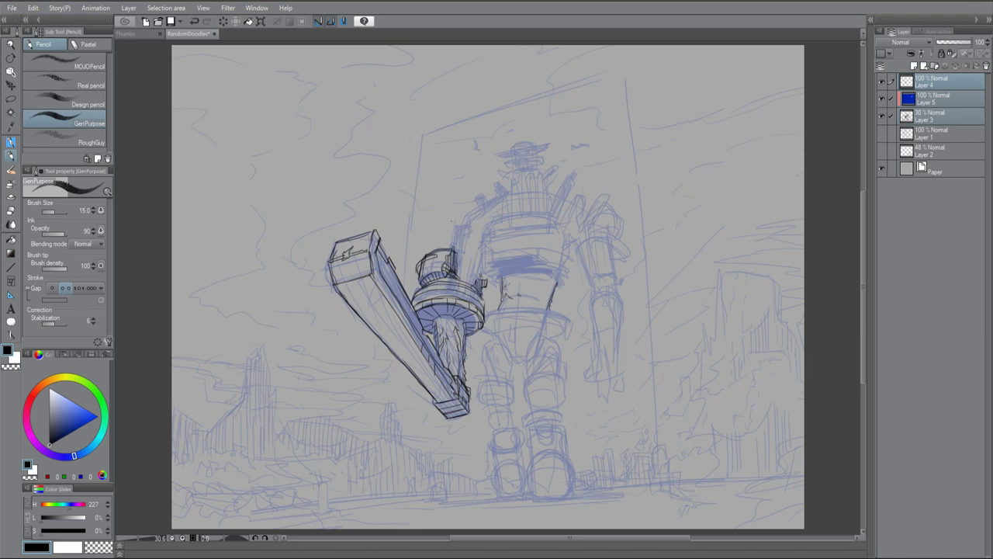
drag(455, 237, 471, 218)
drag(470, 217, 458, 250)
drag(479, 247, 479, 279)
drag(459, 250, 457, 270)
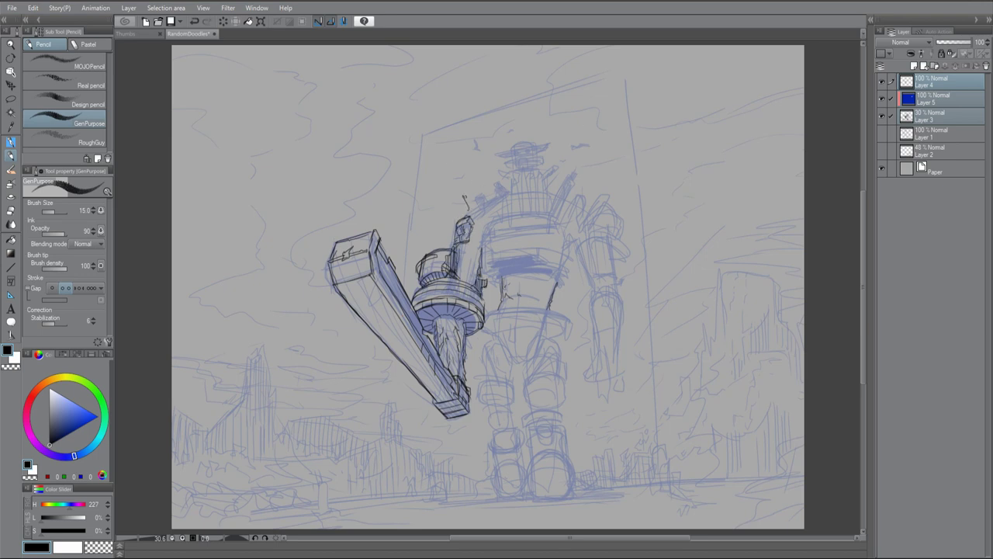
Draw the weapon-side shoulder spike and outline the upper chest plate on Layer 4
mouse_move(464, 198)
mouse_down()
mouse_move(470, 218)
mouse_move(475, 202)
mouse_move(504, 196)
mouse_move(485, 252)
mouse_move(551, 208)
mouse_up()
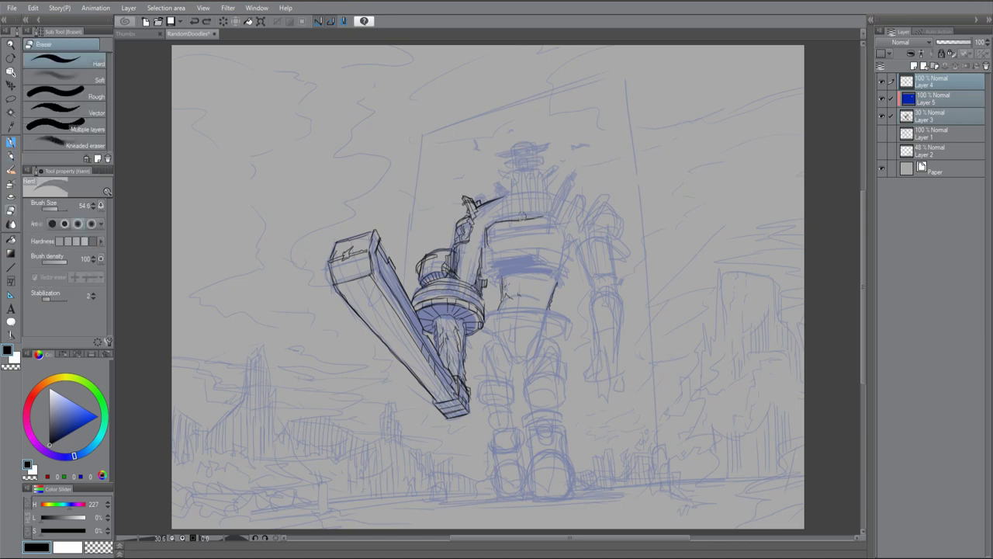
drag(484, 228, 493, 220)
mouse_move(545, 214)
mouse_down()
mouse_move(553, 206)
mouse_move(560, 230)
mouse_up()
drag(489, 247, 524, 245)
click(935, 81)
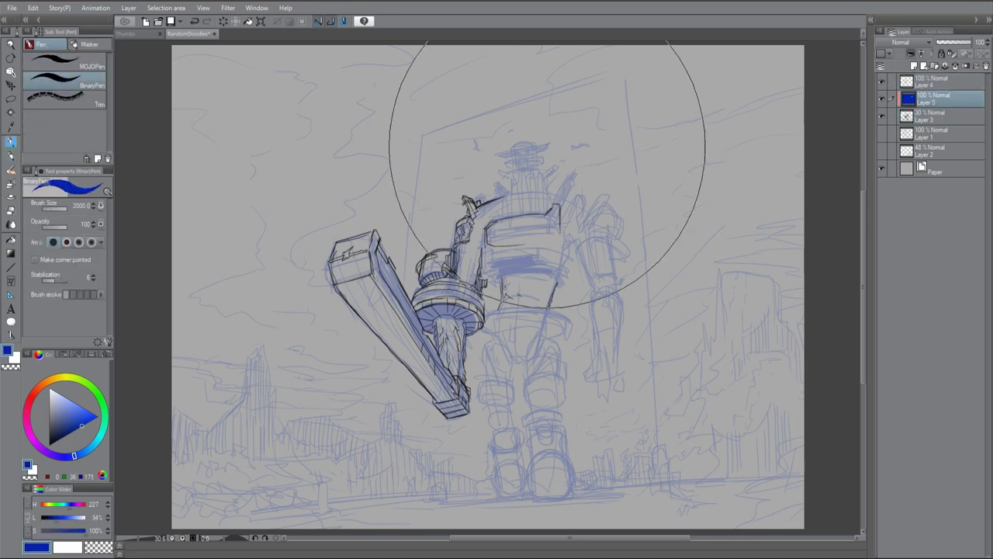
key(ctrl+z)
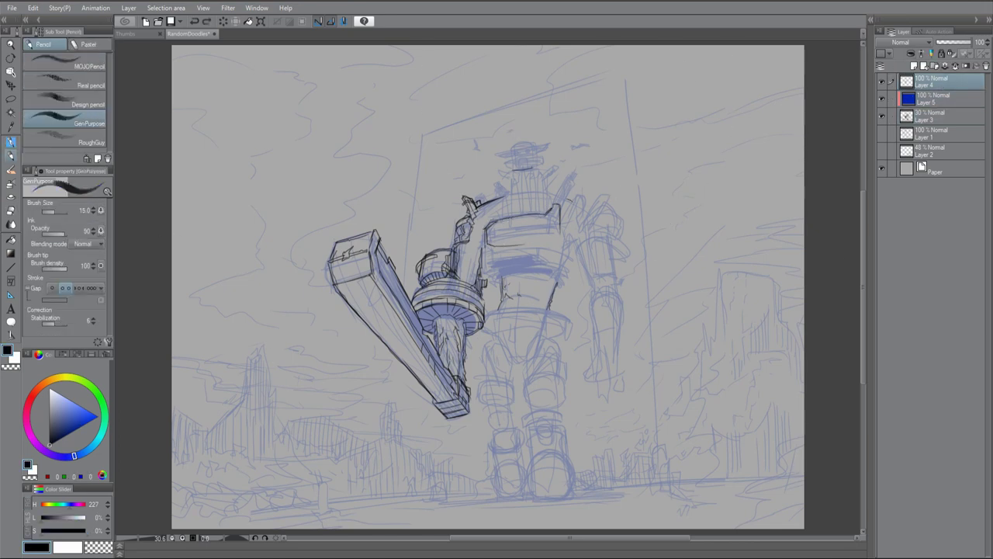
Draw the robot's head with a domed top, side fins, eyes and a mouth grille
mouse_move(512, 168)
mouse_down()
mouse_move(541, 167)
mouse_move(518, 143)
mouse_move(537, 142)
mouse_move(513, 151)
mouse_up()
drag(536, 141, 554, 149)
drag(496, 159, 512, 155)
mouse_move(539, 154)
mouse_down()
mouse_move(552, 146)
mouse_move(545, 164)
mouse_up()
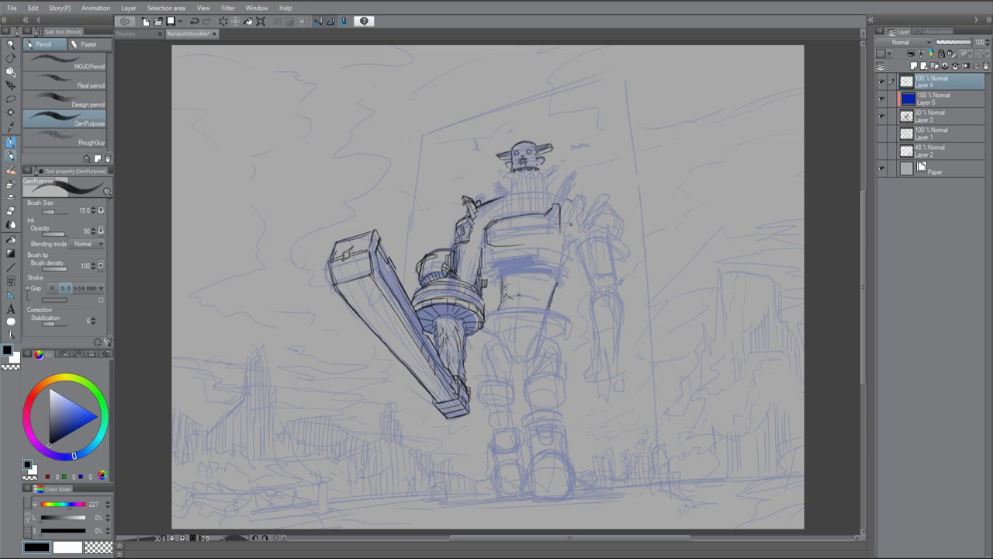
Complete the chest plate with an inner panel and a thick bevelled edge, and refine the weapon-side shoulder joint
drag(465, 217, 455, 231)
mouse_move(500, 252)
mouse_down()
mouse_move(553, 248)
mouse_move(546, 240)
mouse_move(559, 232)
mouse_move(560, 256)
mouse_up()
drag(560, 205, 571, 219)
mouse_move(493, 228)
mouse_down()
mouse_move(540, 222)
mouse_move(557, 208)
mouse_up()
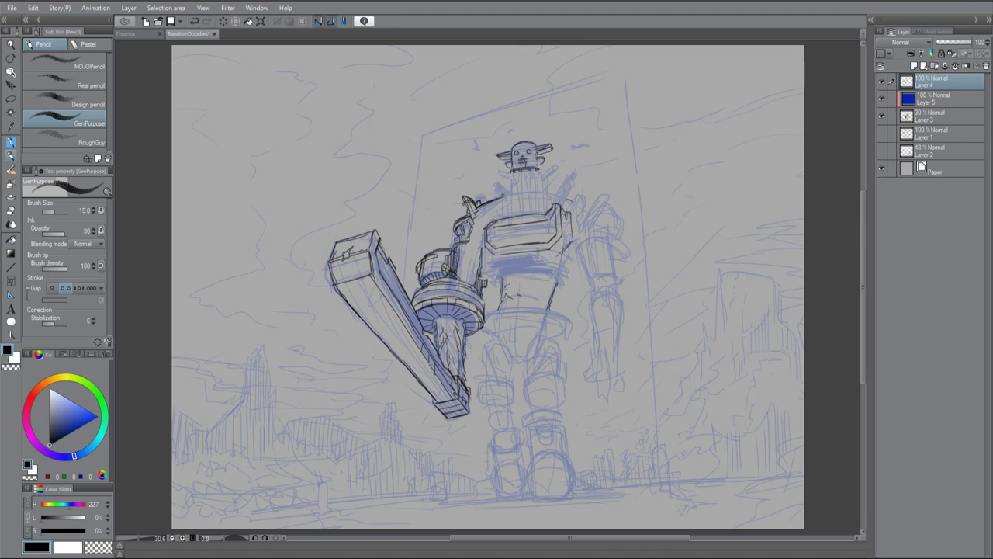
Draw a wide collar ring around the robot's neck, add segment lines to the cuff, and mark the waist's lower edge
drag(498, 178, 560, 164)
mouse_move(497, 180)
mouse_down()
mouse_move(560, 169)
mouse_move(513, 180)
mouse_move(554, 188)
mouse_up()
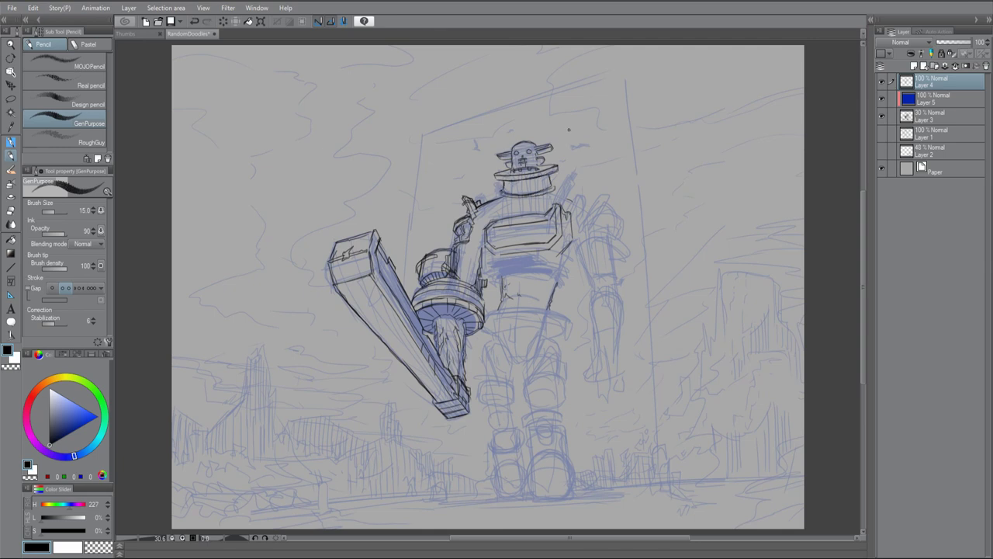
drag(429, 285, 465, 282)
mouse_move(541, 315)
mouse_down()
mouse_move(533, 304)
mouse_move(553, 294)
mouse_up()
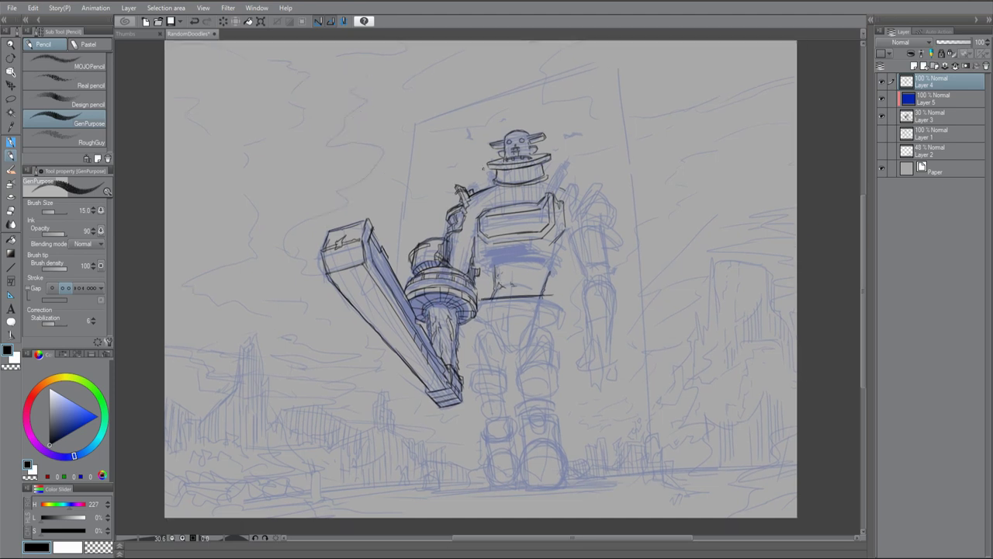
Add hatching to the base of the neck and detail strokes to the weapon-side upper arm
drag(488, 192, 502, 203)
drag(464, 250, 464, 270)
drag(464, 211, 471, 237)
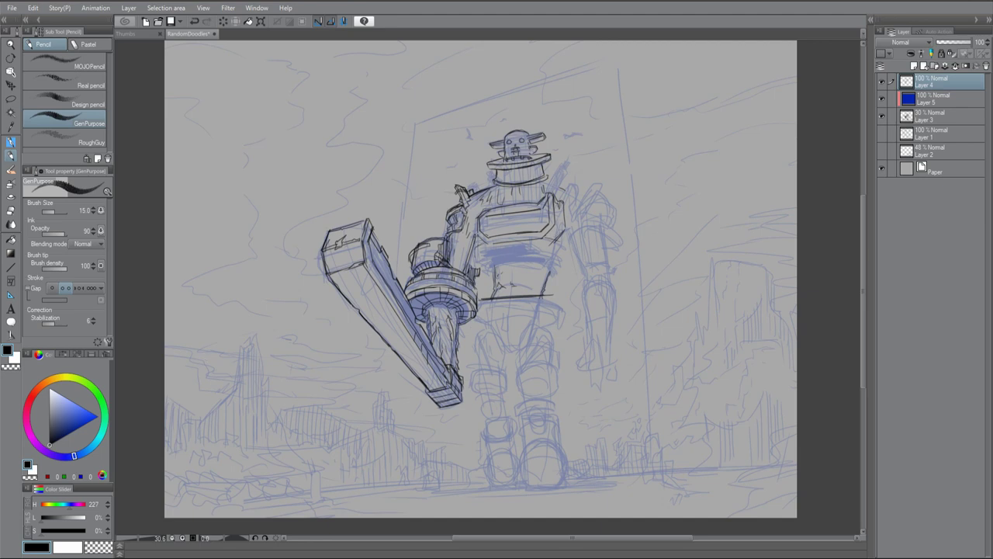
Draw the wide ring below the robot's chest and a row of small rectangular tabs along the chest plate's lower edge
drag(554, 238, 562, 264)
mouse_move(471, 252)
mouse_down()
mouse_move(475, 264)
mouse_move(563, 265)
mouse_move(553, 263)
mouse_up()
mouse_move(486, 236)
mouse_down()
mouse_move(487, 248)
mouse_move(487, 239)
mouse_move(540, 245)
mouse_up()
drag(505, 232, 503, 249)
drag(522, 229, 523, 247)
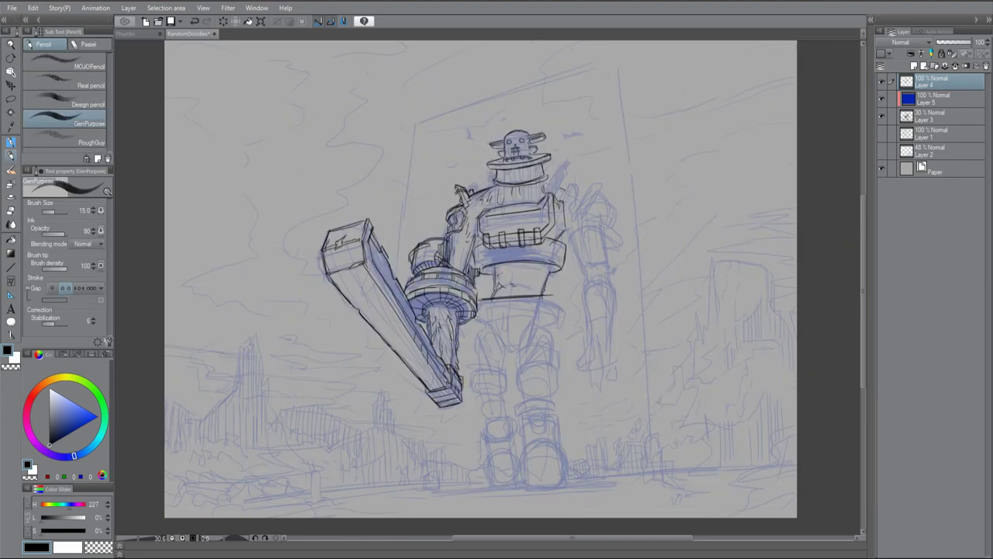
Add segment marks and a lower rim to the ring below the chest, and tidy its lines with the eraser
drag(523, 257, 524, 267)
mouse_move(480, 267)
mouse_down()
mouse_move(563, 266)
mouse_move(495, 278)
mouse_up()
drag(543, 269, 551, 280)
drag(494, 271, 564, 257)
key(e)
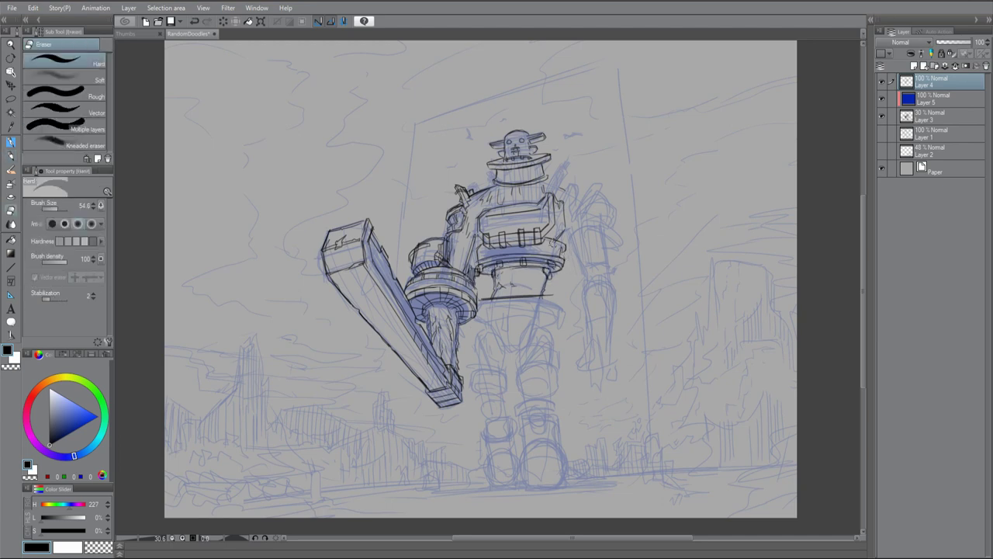
key(p)
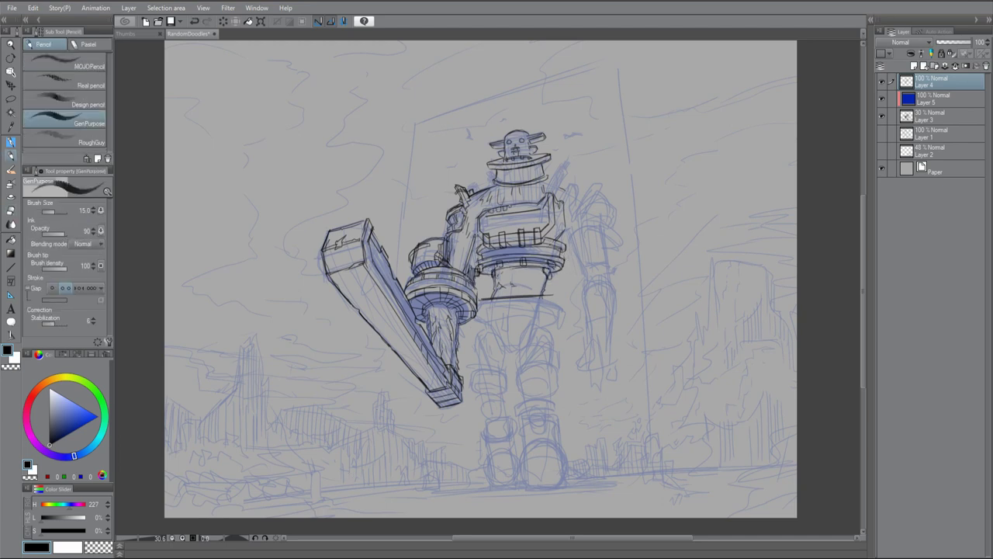
Draw an inner rim line and vertical slats across the front of the neck collar
drag(498, 166, 540, 169)
drag(515, 172, 518, 183)
drag(529, 169, 531, 181)
drag(505, 171, 501, 183)
drag(539, 165, 540, 178)
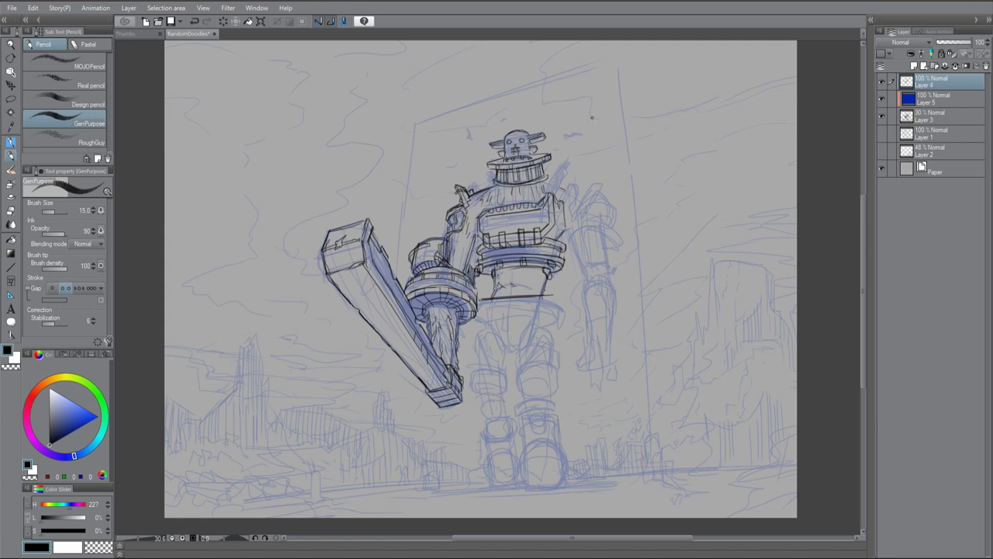
Draw the curved shoulder plate on the free-arm side and reinforce the underside of the ring below the chest
drag(498, 267, 548, 272)
mouse_move(560, 200)
mouse_down()
mouse_move(563, 239)
mouse_move(591, 189)
mouse_up()
mouse_move(566, 220)
mouse_down()
mouse_move(598, 180)
mouse_move(595, 210)
mouse_move(565, 207)
mouse_up()
key(e)
key(p)
Draw upright fins on both sides of the neck collar and join their bases across the upper chest
mouse_move(552, 166)
mouse_down()
mouse_move(545, 190)
mouse_move(552, 172)
mouse_up()
drag(486, 163, 478, 187)
drag(551, 157, 563, 172)
drag(486, 190, 554, 184)
drag(566, 165, 560, 188)
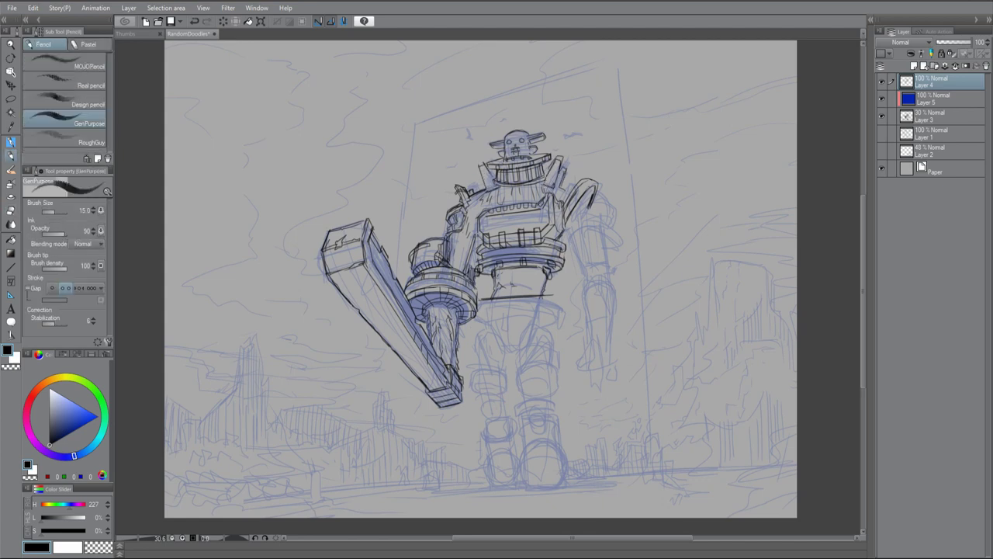
Add hatching strokes down the weapon-side upper arm and the adjoining edge of the torso
drag(466, 232, 452, 269)
drag(476, 213, 472, 231)
drag(465, 227, 461, 246)
drag(478, 194, 468, 215)
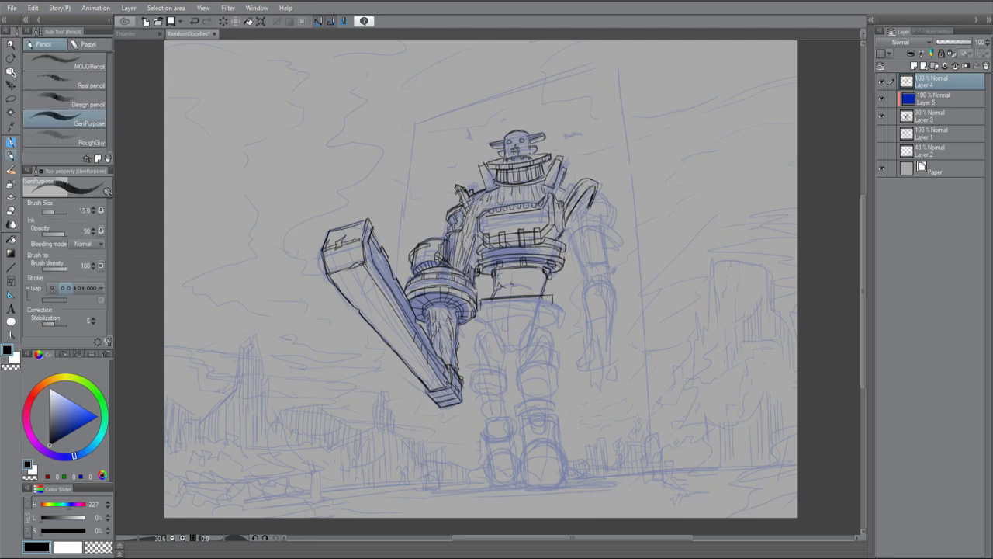
Draw the hip belt with hanging tabs and a flared end, and outline the pelvis beneath it
drag(481, 309, 556, 306)
drag(480, 311, 566, 312)
drag(506, 311, 506, 333)
mouse_move(488, 312)
mouse_down()
mouse_move(488, 331)
mouse_move(527, 317)
mouse_up()
drag(544, 308, 544, 315)
key(e)
key(h)
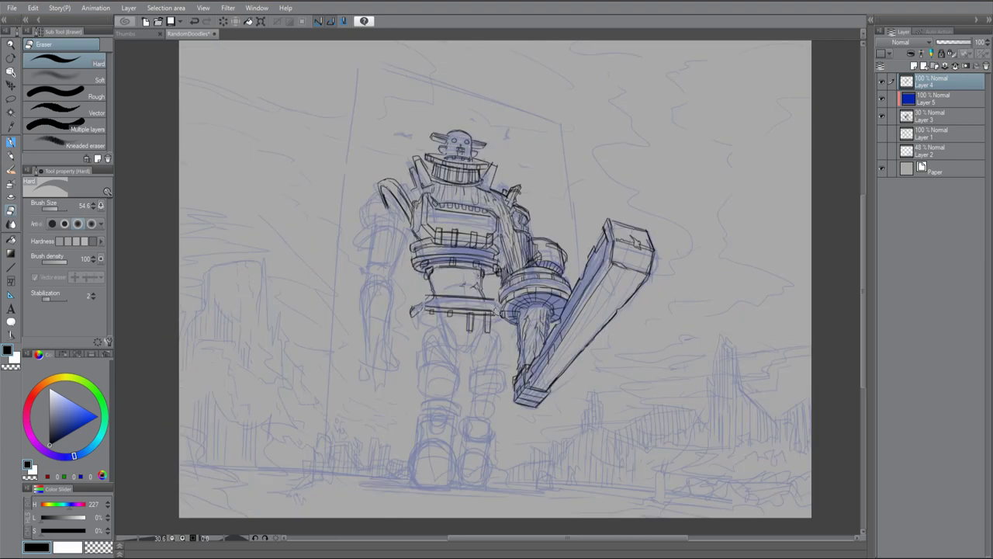
key(h)
key(p)
drag(496, 324, 533, 319)
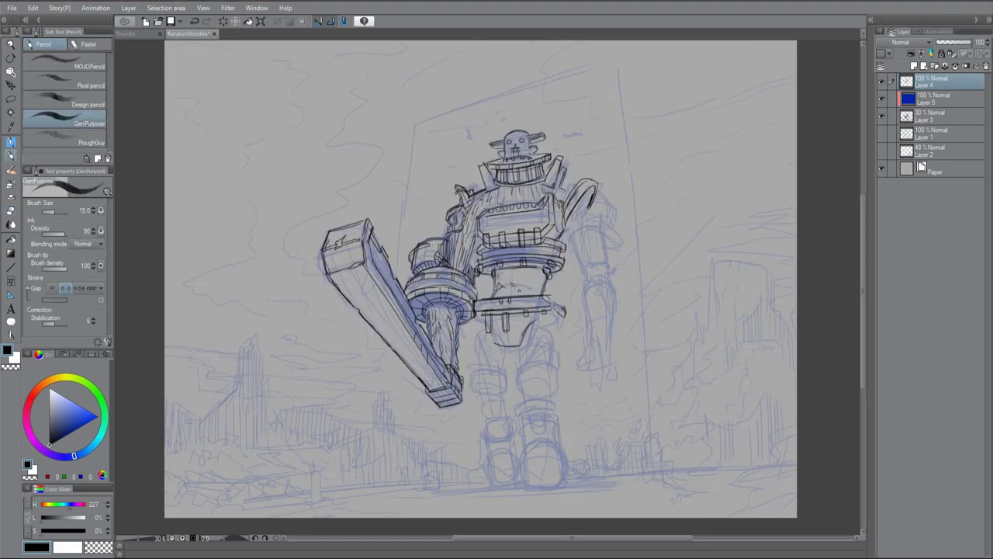
Draw the outer hip outlines on both sides of the pelvis
drag(539, 323, 556, 346)
drag(483, 329, 475, 349)
drag(481, 326, 478, 342)
key(h)
key(h)
Draw the weapon-side thigh with its inner contour, box-shaped knee guard and lower cuff
mouse_move(505, 362)
mouse_down()
mouse_move(518, 349)
mouse_move(503, 370)
mouse_up()
mouse_move(519, 355)
mouse_down()
mouse_move(522, 369)
mouse_move(478, 395)
mouse_move(508, 365)
mouse_up()
key(ctrl+z)
key(ctrl+z)
mouse_move(506, 369)
mouse_down()
mouse_move(503, 396)
mouse_move(501, 346)
mouse_move(503, 369)
mouse_up()
drag(475, 349, 483, 343)
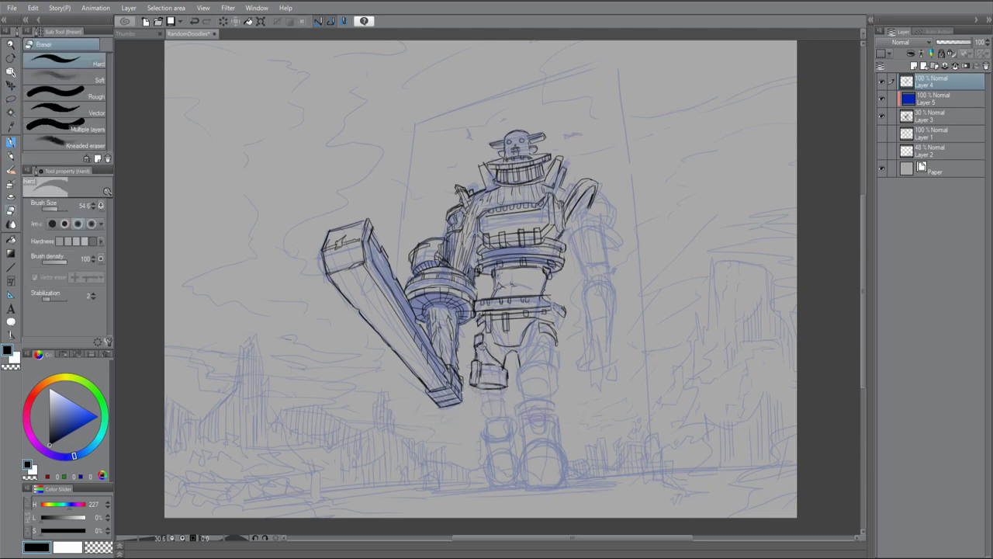
key(ctrl+z)
drag(477, 392, 506, 399)
key(ctrl+z)
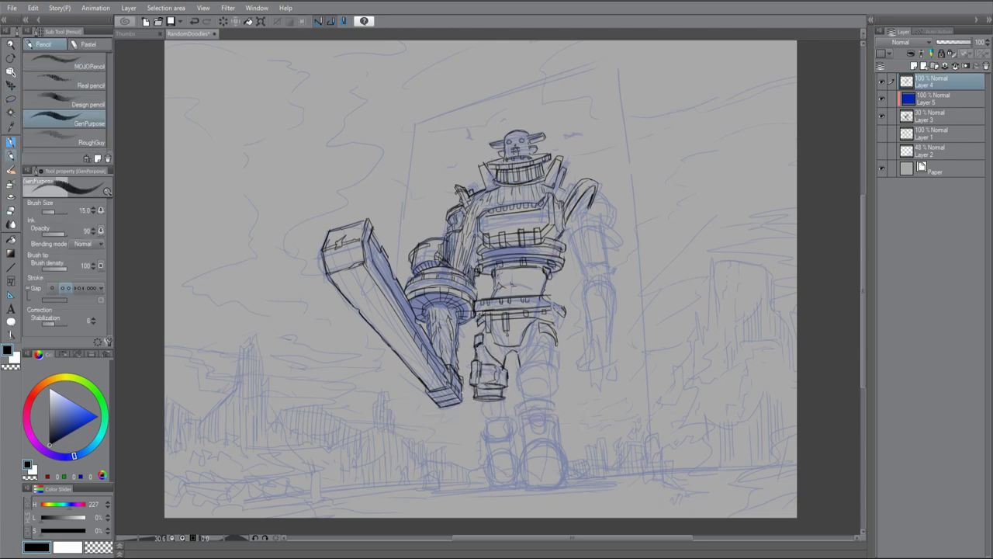
Draw a curved band around the free-arm-side upper thigh and vertical lines down the waist column
mouse_move(542, 336)
mouse_down()
mouse_move(525, 361)
mouse_move(562, 340)
mouse_up()
mouse_move(561, 346)
mouse_down()
mouse_move(563, 371)
mouse_move(528, 371)
mouse_move(564, 350)
mouse_up()
drag(506, 270, 506, 298)
drag(514, 271, 517, 287)
drag(525, 269, 526, 296)
drag(532, 270, 534, 289)
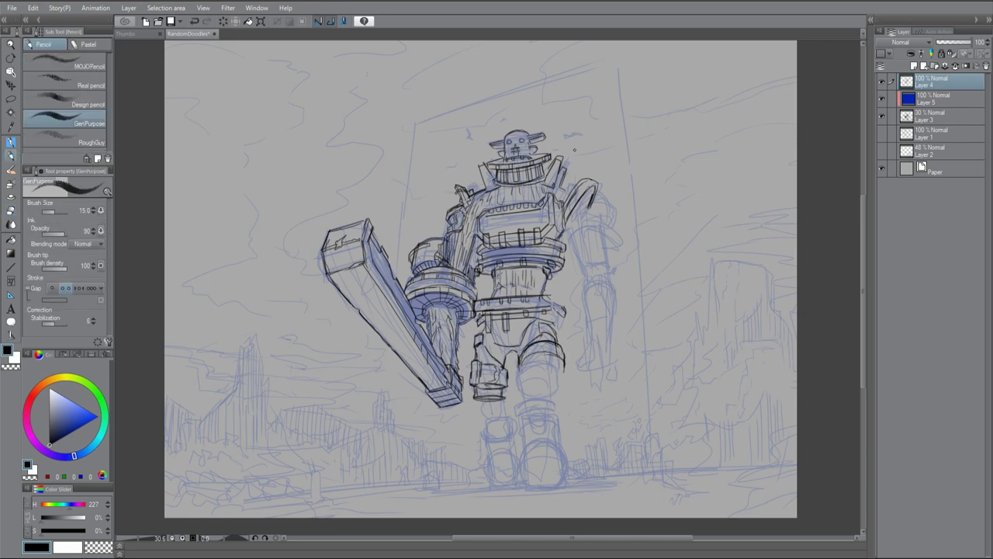
Shift the chest plate's panel and tabs slightly upward and rework the panel's edges
key(k)
drag(475, 207, 515, 228)
drag(541, 191, 555, 223)
drag(475, 225, 557, 232)
key(p)
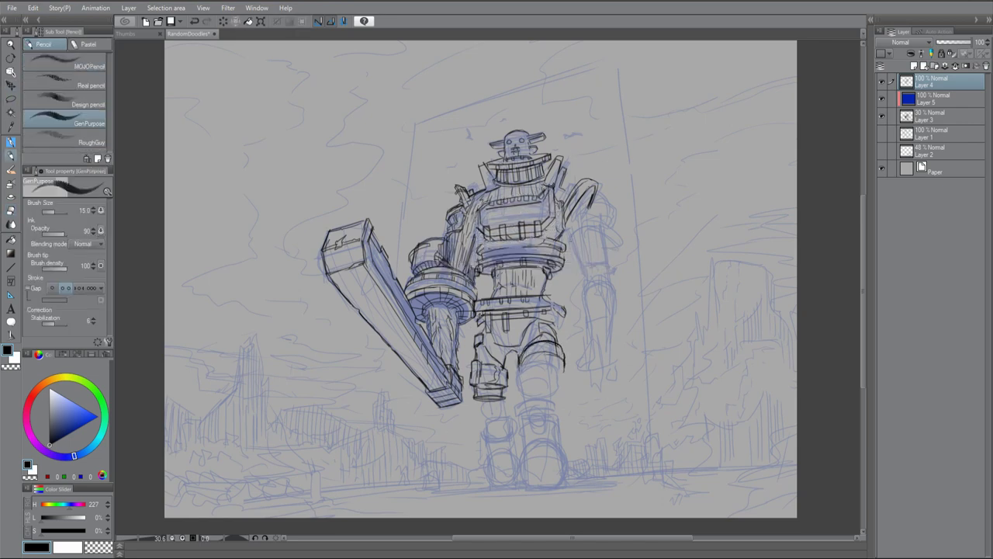
Add a second overlapping plate and a rounded cap to the free arm's shoulder
key(ctrl+z)
mouse_move(576, 187)
mouse_down()
mouse_move(593, 206)
mouse_move(584, 216)
mouse_move(604, 227)
mouse_up()
key(ctrl+z)
key(ctrl+z)
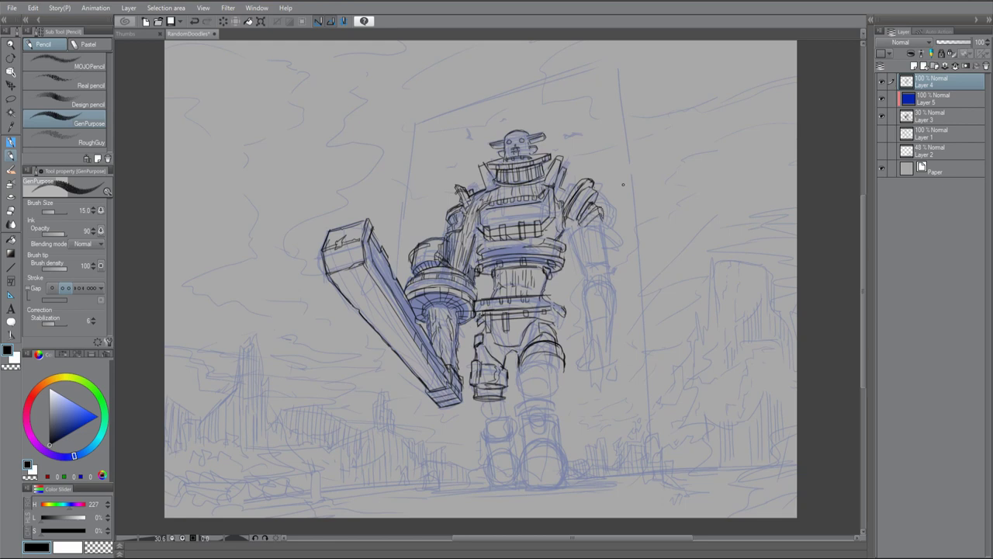
Draw the ring below the free arm's shoulder and start the outline of the elbow and forearm
drag(583, 268, 587, 288)
drag(607, 265, 610, 284)
mouse_move(593, 209)
mouse_down()
mouse_move(619, 255)
mouse_move(618, 234)
mouse_move(572, 261)
mouse_move(625, 234)
mouse_up()
key(ctrl+z)
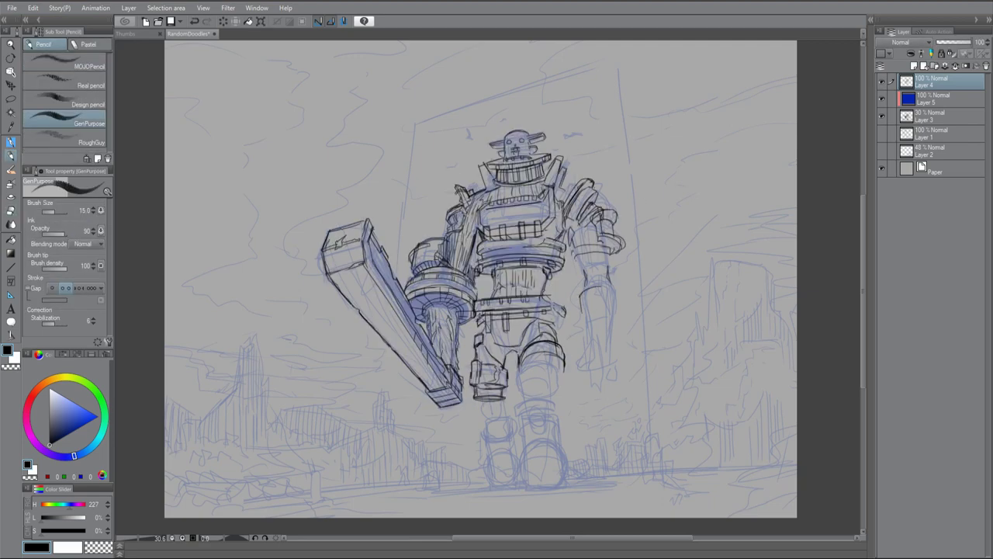
Draw the free arm's forearm with an elbow guard and wrist cuff, and begin the hand
mouse_move(590, 297)
mouse_down()
mouse_move(582, 306)
mouse_move(603, 288)
mouse_move(595, 304)
mouse_move(603, 283)
mouse_move(589, 321)
mouse_up()
mouse_move(611, 282)
mouse_down()
mouse_move(615, 344)
mouse_move(608, 330)
mouse_move(607, 340)
mouse_up()
key(h)
key(h)
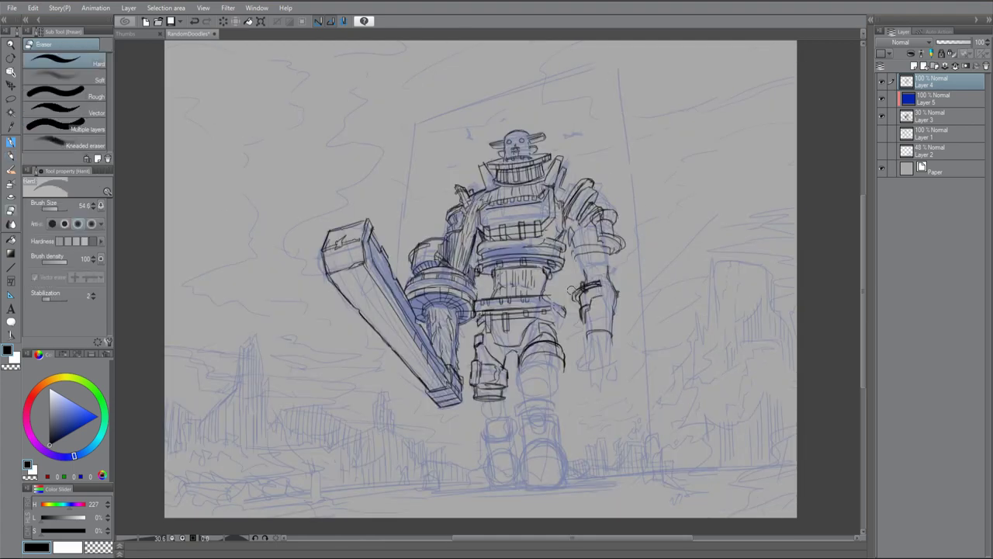
drag(581, 260, 582, 270)
mouse_move(610, 255)
mouse_down()
mouse_move(610, 268)
mouse_move(582, 231)
mouse_up()
mouse_move(579, 353)
mouse_down()
mouse_move(588, 357)
mouse_move(594, 340)
mouse_move(571, 321)
mouse_move(576, 309)
mouse_move(574, 326)
mouse_move(570, 317)
mouse_move(593, 345)
mouse_move(599, 338)
mouse_up()
Outline the soles of both feet and draw the fingers of the free hand
key(m)
key(h)
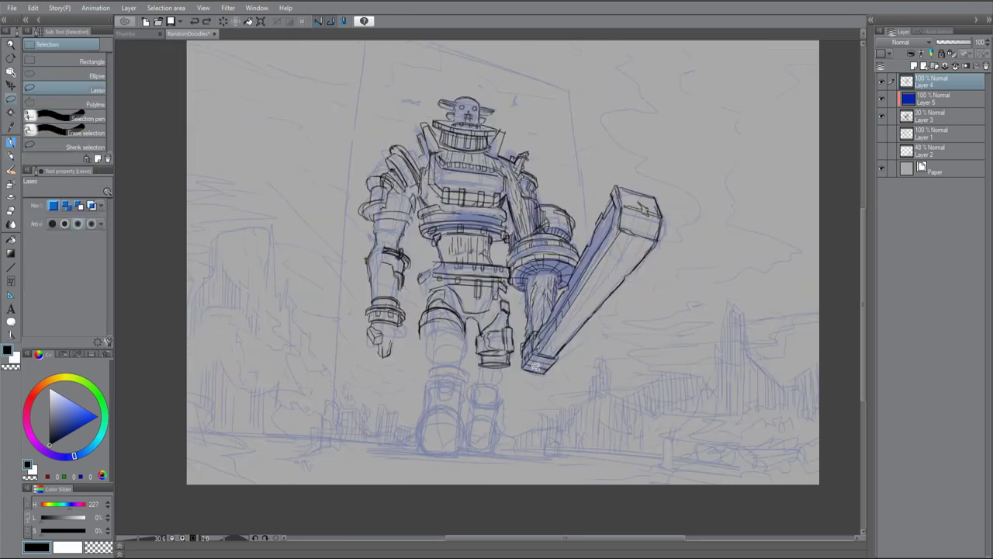
key(h)
key(k)
drag(523, 434, 553, 458)
key(p)
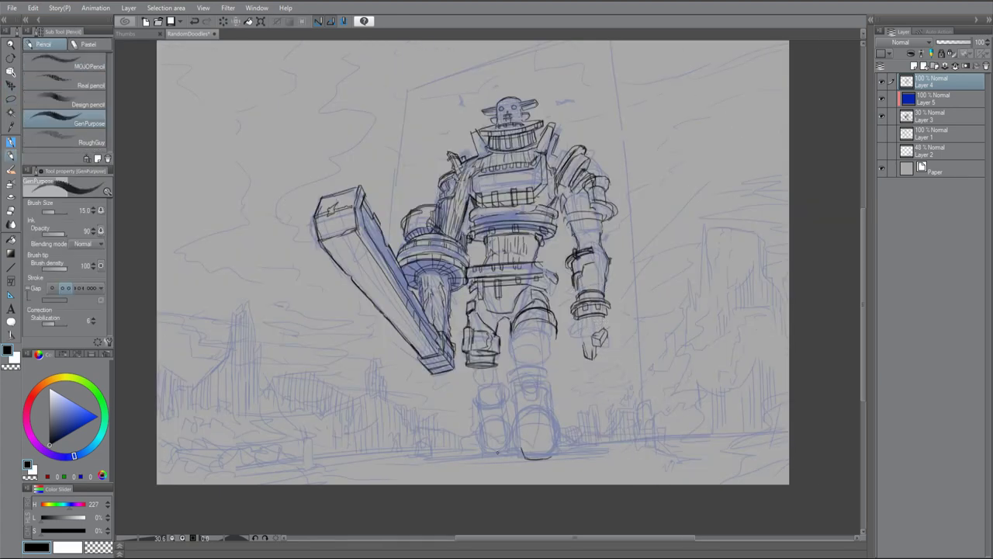
drag(482, 443, 509, 454)
mouse_move(589, 332)
mouse_down()
mouse_move(606, 315)
mouse_move(613, 331)
mouse_move(593, 346)
mouse_move(605, 358)
mouse_up()
drag(578, 323, 590, 340)
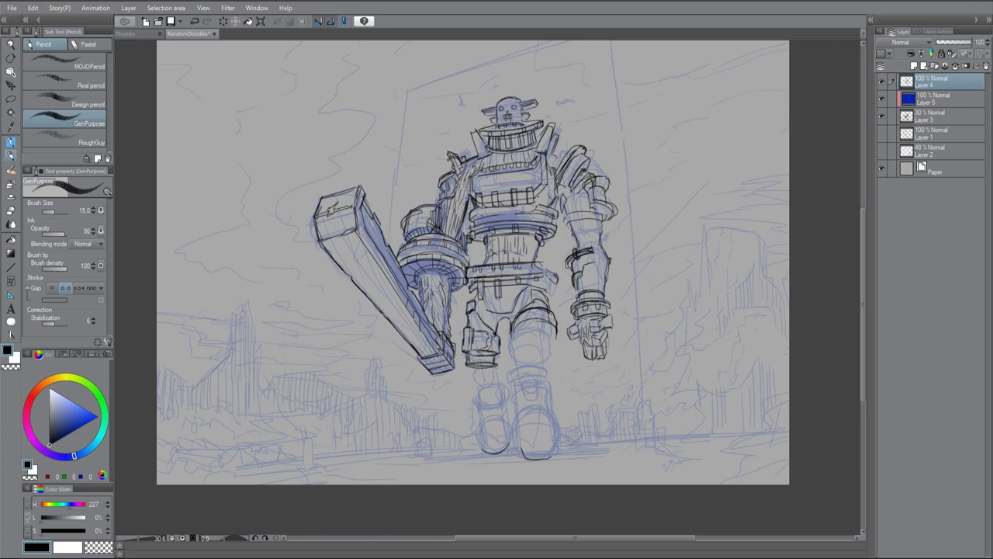
Refine the free hand, upper arm and front thigh band by erasing and redrawing, checking the pose in a mirrored view
key(e)
key(p)
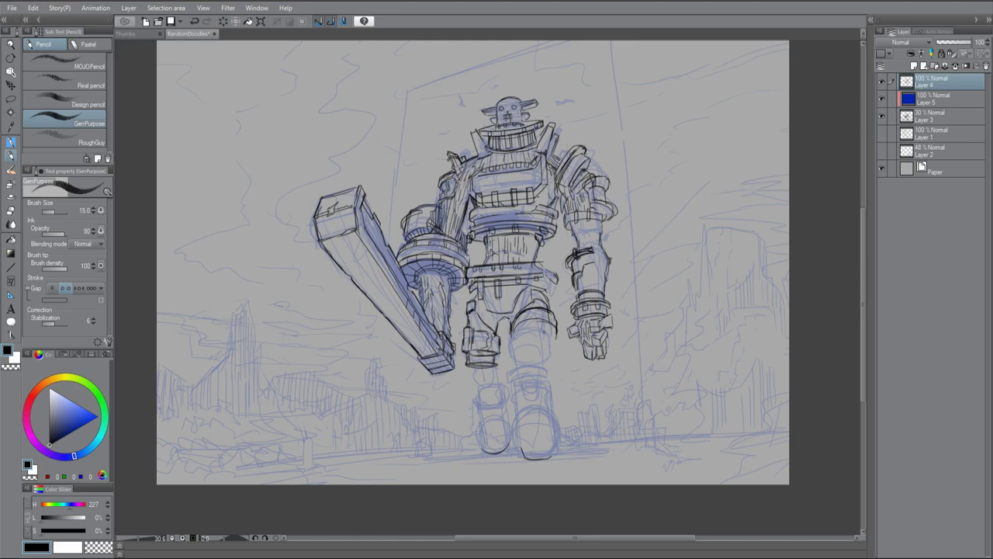
key(e)
key(p)
key(h)
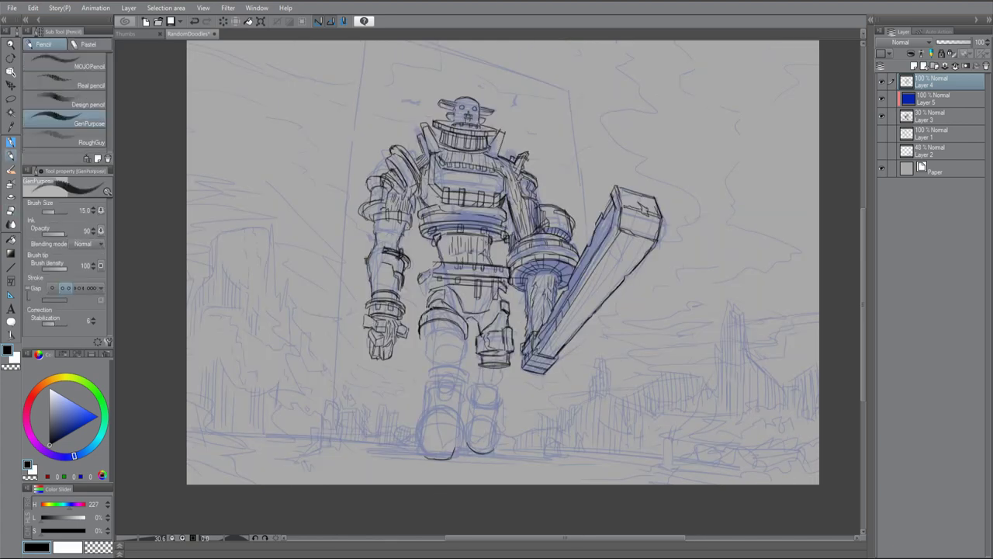
key(e)
key(p)
key(h)
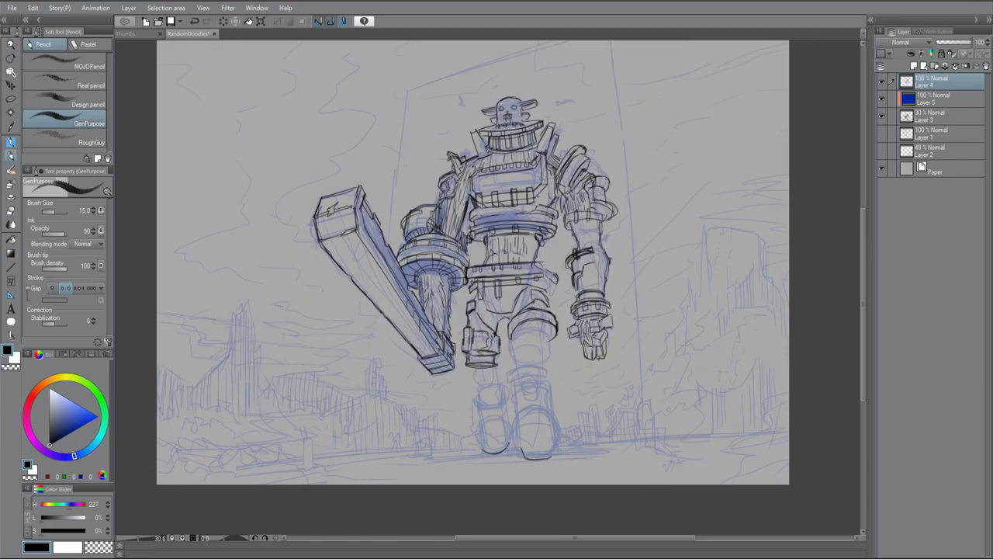
Draw small direction arrows around the weapon, free arm and feet to mark the robot's movement
drag(432, 152, 427, 142)
drag(397, 369, 387, 359)
drag(298, 232, 285, 177)
drag(643, 260, 654, 317)
drag(575, 404, 580, 419)
key(ctrl+z)
drag(444, 409, 464, 423)
drag(460, 414, 469, 424)
Draw the front boot with a domed upper edge and an inset toe panel
mouse_move(556, 436)
mouse_down()
mouse_move(518, 456)
mouse_move(554, 427)
mouse_move(513, 412)
mouse_move(558, 413)
mouse_up()
key(ctrl+z)
mouse_move(512, 429)
mouse_down()
mouse_move(560, 424)
mouse_move(524, 447)
mouse_move(549, 426)
mouse_up()
key(h)
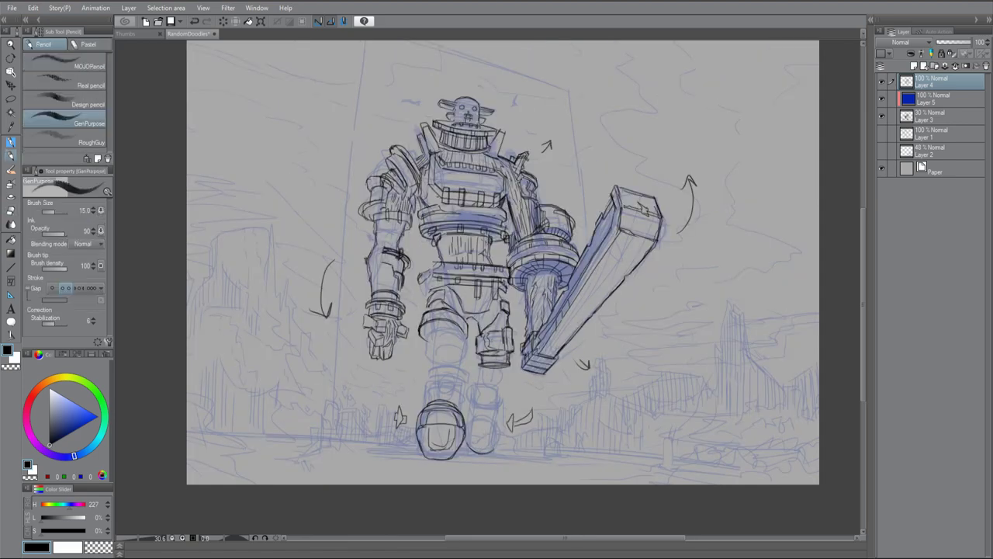
Rework the front thigh and erase its curved band
mouse_move(425, 296)
mouse_down()
mouse_move(458, 345)
mouse_move(471, 342)
mouse_up()
key(m)
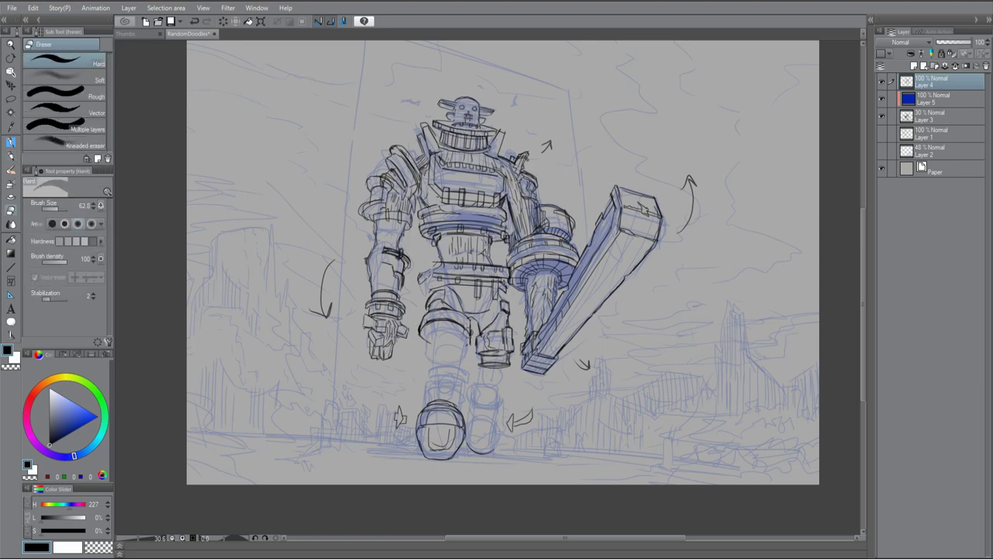
key(h)
key(e)
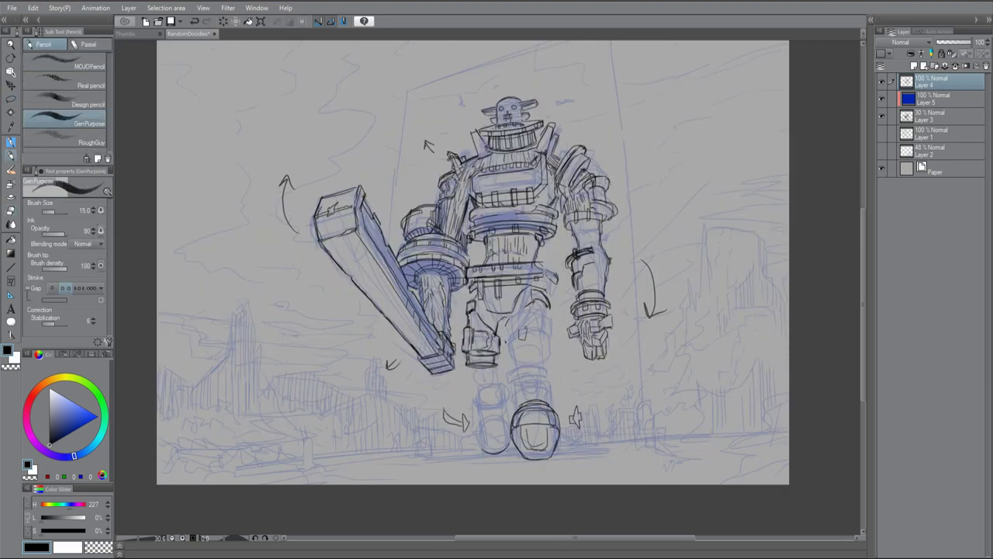
Draw the front leg's knee ring and its ankle joint with side braces above the boot
key(p)
mouse_move(519, 341)
mouse_down()
mouse_move(542, 328)
mouse_move(549, 347)
mouse_move(524, 358)
mouse_move(543, 354)
mouse_move(578, 389)
mouse_move(540, 377)
mouse_move(516, 397)
mouse_up()
mouse_move(548, 382)
mouse_down()
mouse_move(551, 400)
mouse_move(528, 390)
mouse_up()
drag(513, 383, 517, 395)
drag(546, 380, 551, 404)
drag(513, 394, 518, 402)
Lasso the front lower leg and boot and enlarge them to about 112%
key(m)
drag(531, 356, 534, 359)
key(ctrl+t)
drag(562, 473, 571, 485)
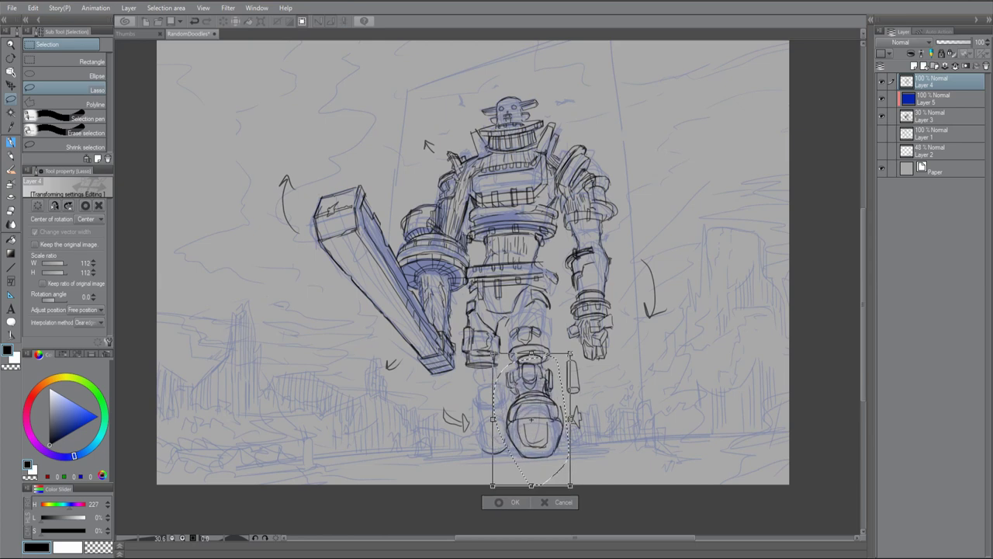
key(Return)
key(ctrl+d)
Draw layered armour bands on the front thigh, and add the rear leg's knee ring, shin and boot
key(p)
drag(509, 315, 511, 340)
drag(507, 321, 550, 340)
mouse_move(511, 314)
mouse_down()
mouse_move(549, 304)
mouse_move(552, 344)
mouse_up()
mouse_move(508, 311)
mouse_down()
mouse_move(509, 342)
mouse_move(553, 300)
mouse_move(543, 338)
mouse_up()
mouse_move(464, 360)
mouse_down()
mouse_move(500, 362)
mouse_move(472, 374)
mouse_move(498, 368)
mouse_up()
drag(549, 329, 551, 344)
drag(510, 330, 512, 348)
drag(473, 374, 487, 383)
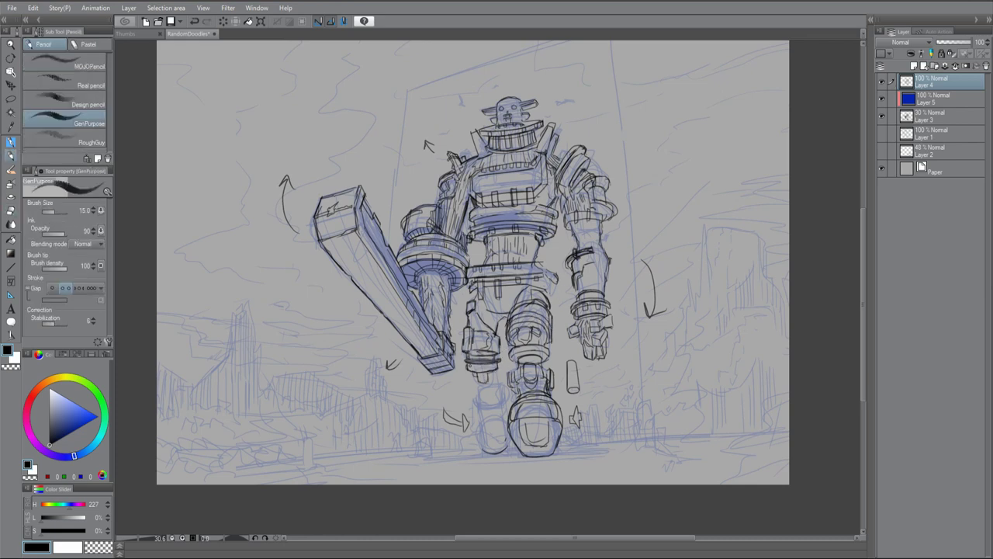
mouse_move(476, 420)
mouse_down()
mouse_move(478, 450)
mouse_move(508, 427)
mouse_move(501, 448)
mouse_move(494, 423)
mouse_move(475, 419)
mouse_move(506, 416)
mouse_move(503, 403)
mouse_move(478, 397)
mouse_move(501, 399)
mouse_up()
Lasso the rear thigh and knee and transform them to fit the rest of the leg
key(h)
key(m)
drag(489, 293, 487, 295)
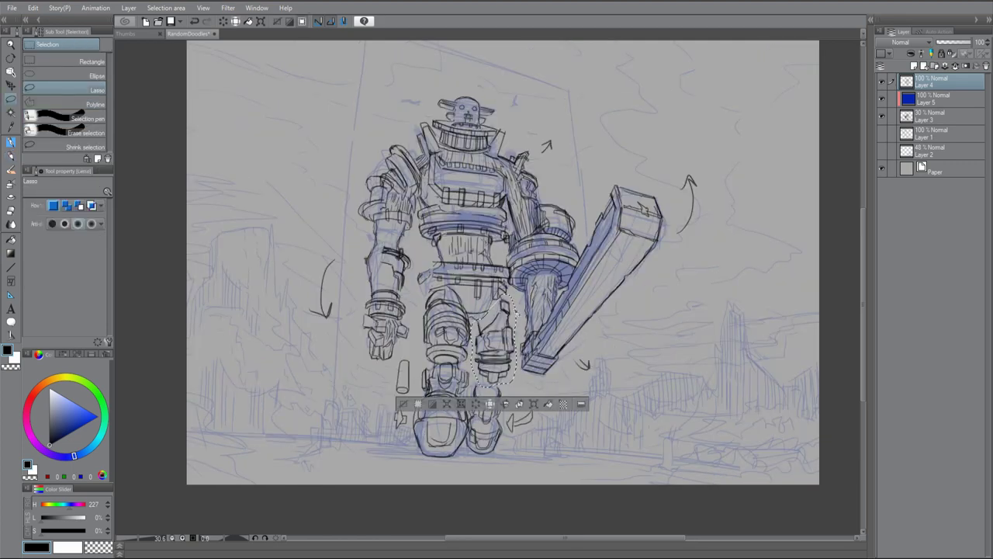
drag(469, 382, 470, 380)
key(ctrl+t)
key(Return)
key(p)
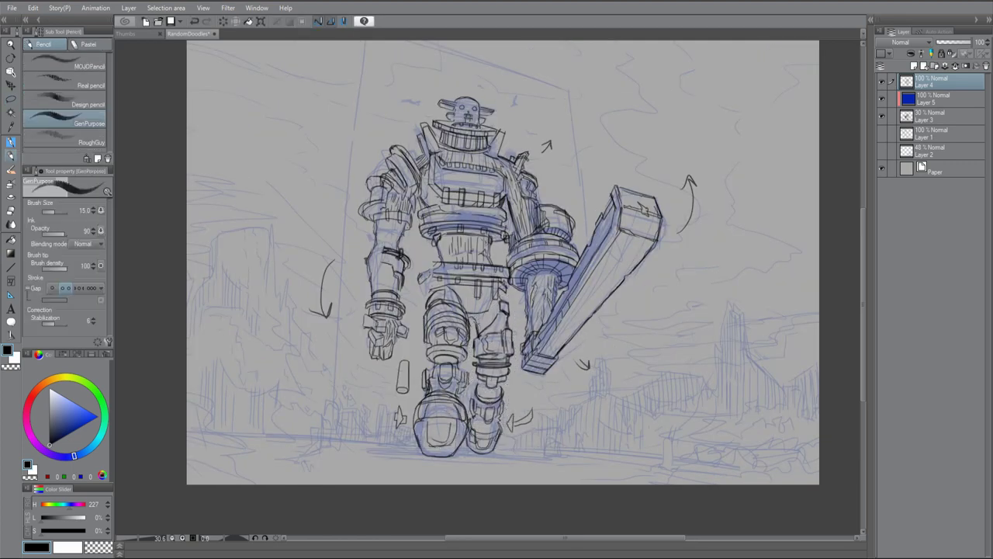
Draw small guide cylinders beside the rear shin and the front thigh
key(h)
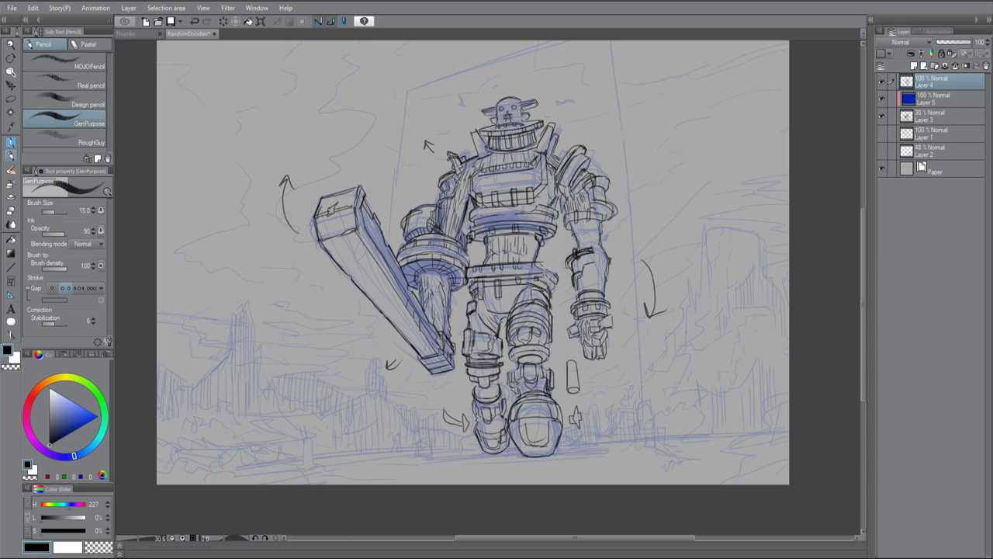
drag(456, 375, 458, 393)
drag(561, 306, 549, 346)
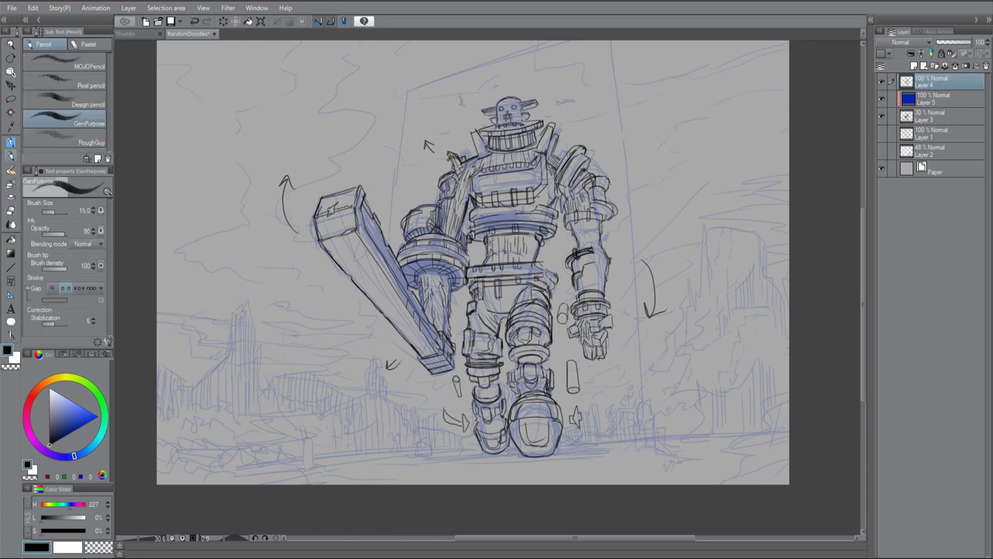
Draw an oval ring around the free arm's shoulder and refine the joint below it
drag(590, 233, 606, 236)
mouse_move(605, 222)
mouse_down()
mouse_move(604, 242)
mouse_move(610, 224)
mouse_up()
mouse_move(588, 188)
mouse_down()
mouse_move(613, 178)
mouse_move(617, 189)
mouse_up()
Hide the rough sketch on Layer 3, add hatching to the free arm's upper arm and forearm, and show the sketch again
click(881, 116)
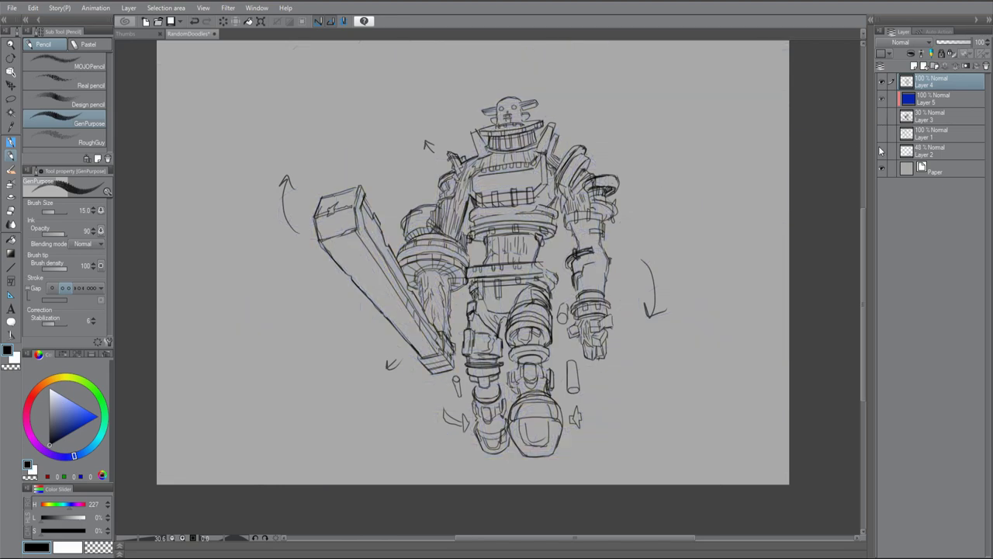
drag(574, 222, 587, 248)
mouse_move(587, 230)
mouse_down()
mouse_move(599, 254)
mouse_move(590, 247)
mouse_up()
drag(607, 286, 606, 298)
drag(590, 293, 605, 296)
drag(587, 256, 588, 271)
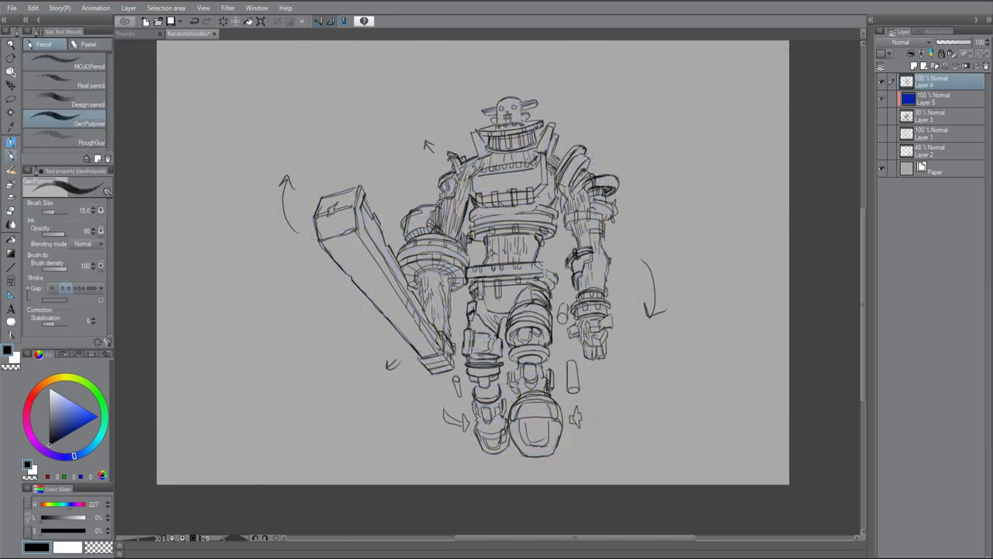
click(882, 115)
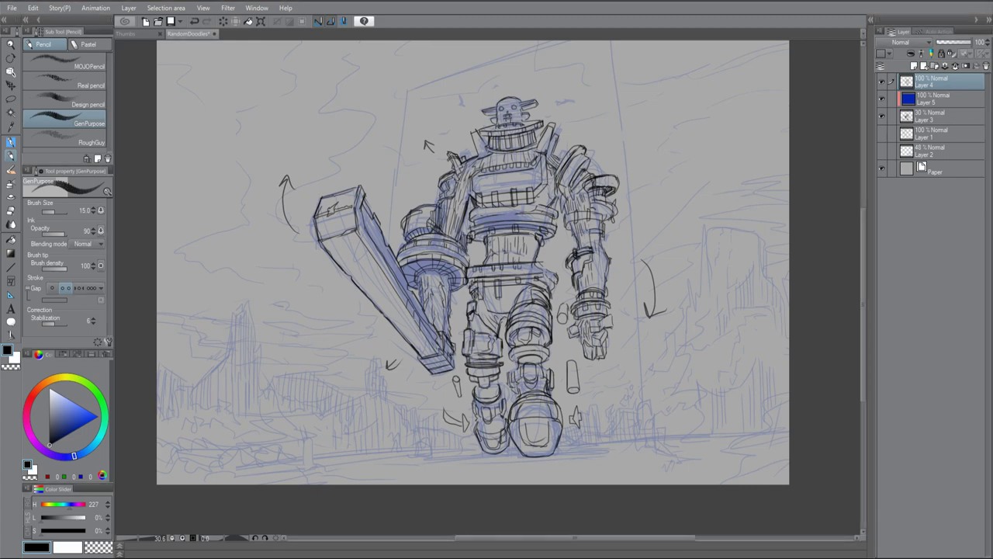
Add angular facet lines inside the chest plate's upper panel
mouse_move(478, 190)
mouse_down()
mouse_move(528, 191)
mouse_move(540, 179)
mouse_up()
drag(504, 186, 530, 174)
drag(489, 175, 496, 186)
Create a new layer beneath the robot line art
key(ctrl+shift+n)
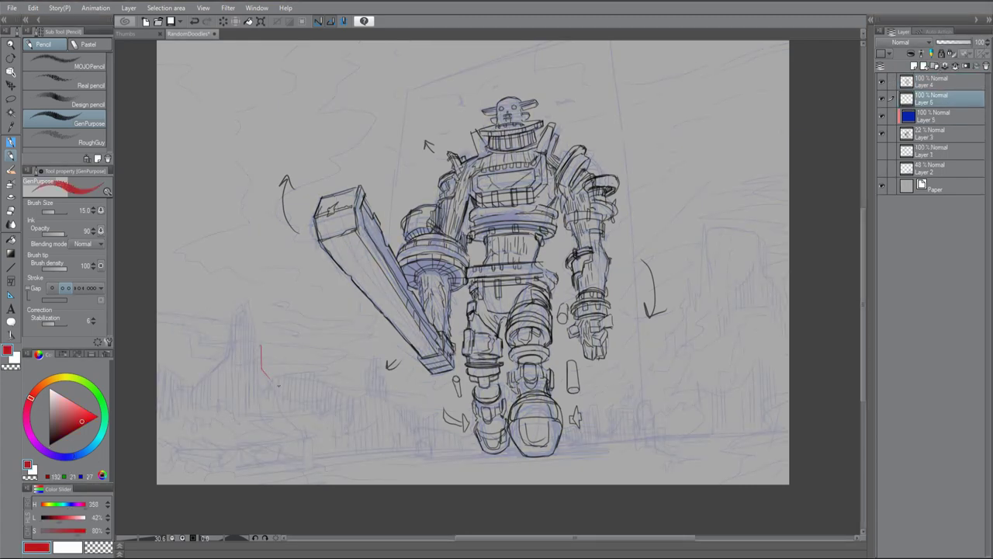
Outline the rocky spire, the descending ridge with its small tower, and the bushy foreground edge on the weapon side in red
drag(272, 391, 250, 318)
mouse_move(262, 371)
mouse_down()
mouse_move(303, 372)
mouse_move(352, 398)
mouse_up()
mouse_move(367, 394)
mouse_down()
mouse_move(371, 364)
mouse_move(386, 394)
mouse_move(438, 424)
mouse_up()
drag(232, 406, 219, 402)
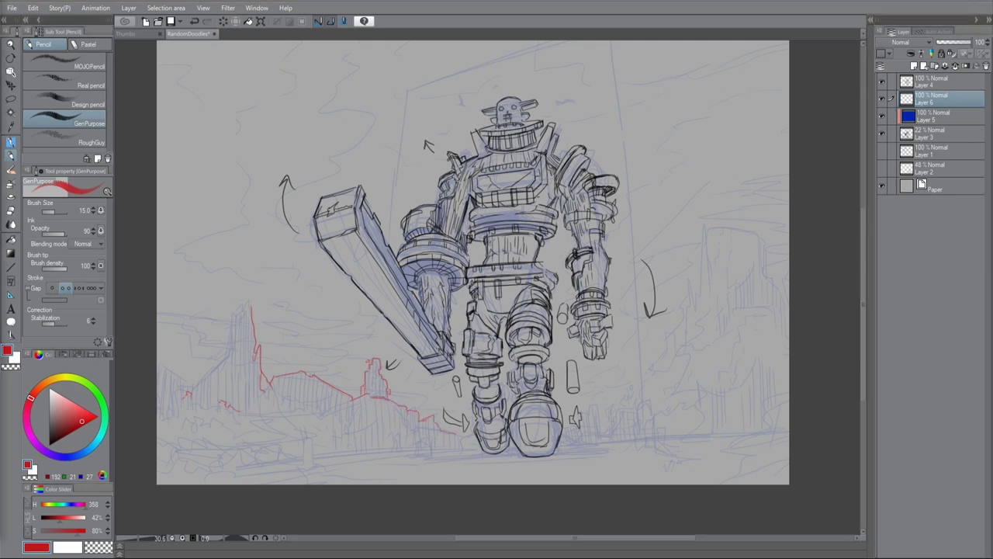
mouse_move(200, 406)
mouse_down()
mouse_move(155, 394)
mouse_move(203, 414)
mouse_move(233, 317)
mouse_move(252, 338)
mouse_up()
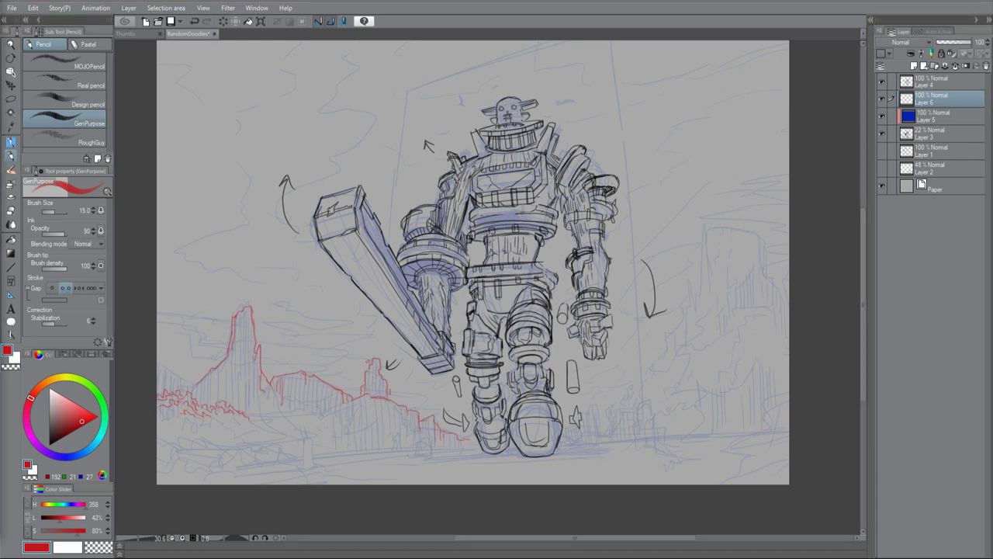
Outline the tall rock tower and its stepped slope on the free-arm side, keeping the red landscape layer visible
drag(497, 280, 459, 269)
drag(666, 238, 726, 217)
drag(750, 168, 728, 265)
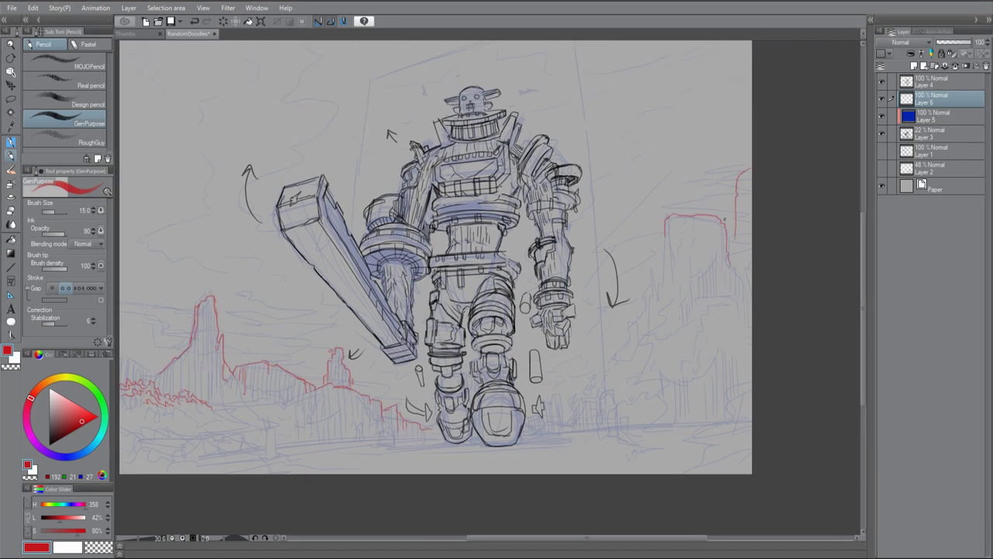
mouse_move(734, 223)
mouse_down()
mouse_move(718, 334)
mouse_move(697, 345)
mouse_up()
key(ctrl+z)
drag(734, 259, 712, 317)
drag(665, 217, 648, 316)
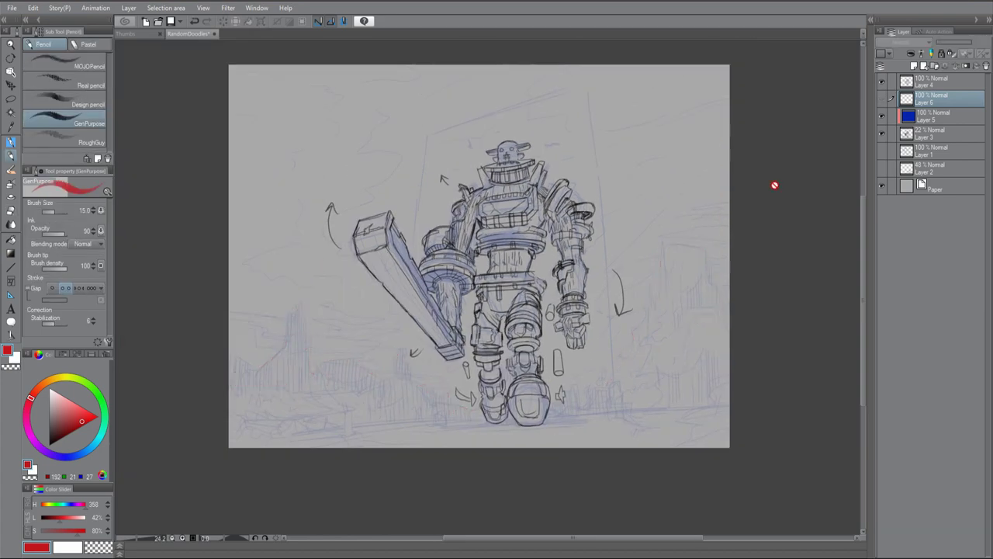
click(881, 98)
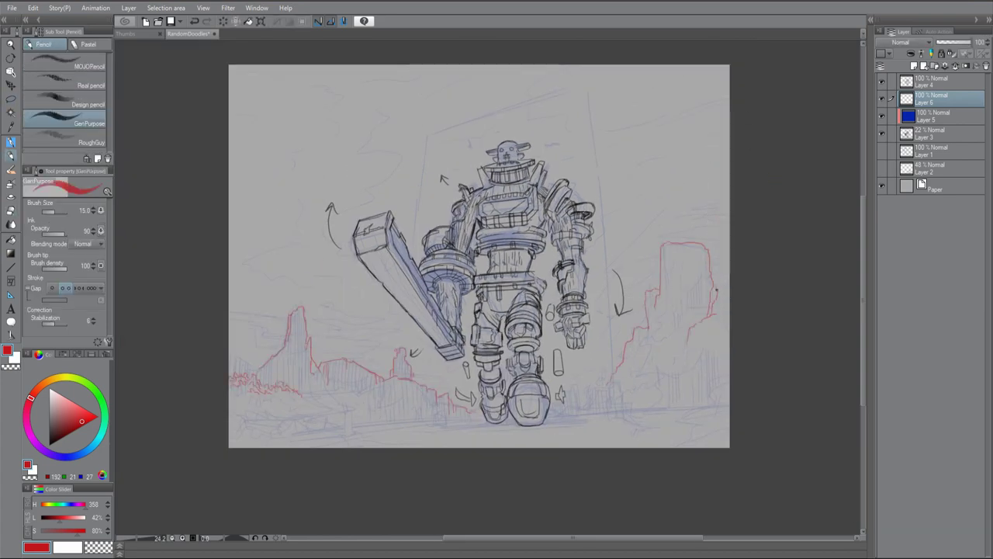
Add a recess inside the rock tower and sketch small ruins in the foreground and at the foot of the slope
drag(703, 247, 705, 282)
drag(344, 414, 345, 434)
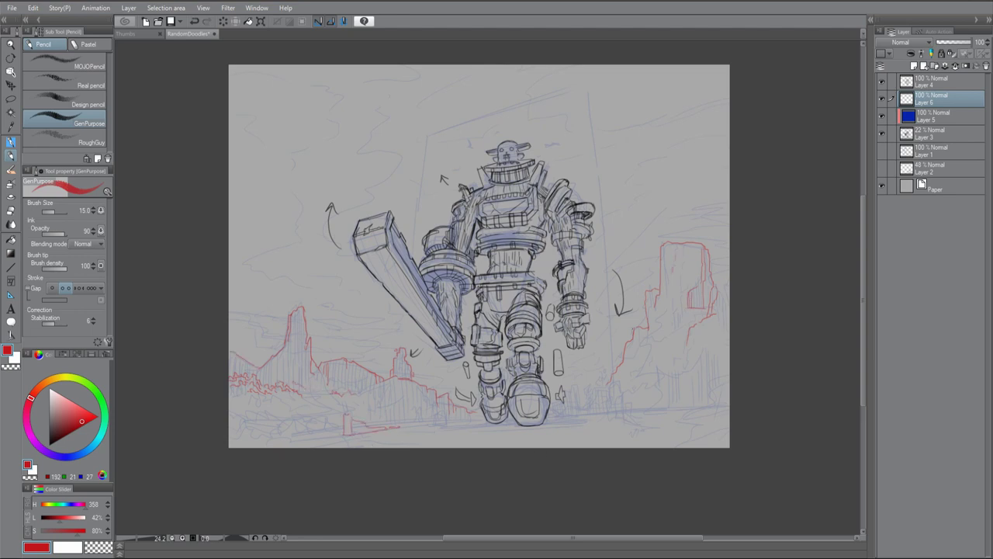
drag(651, 397, 648, 389)
drag(309, 399, 400, 384)
drag(601, 387, 597, 371)
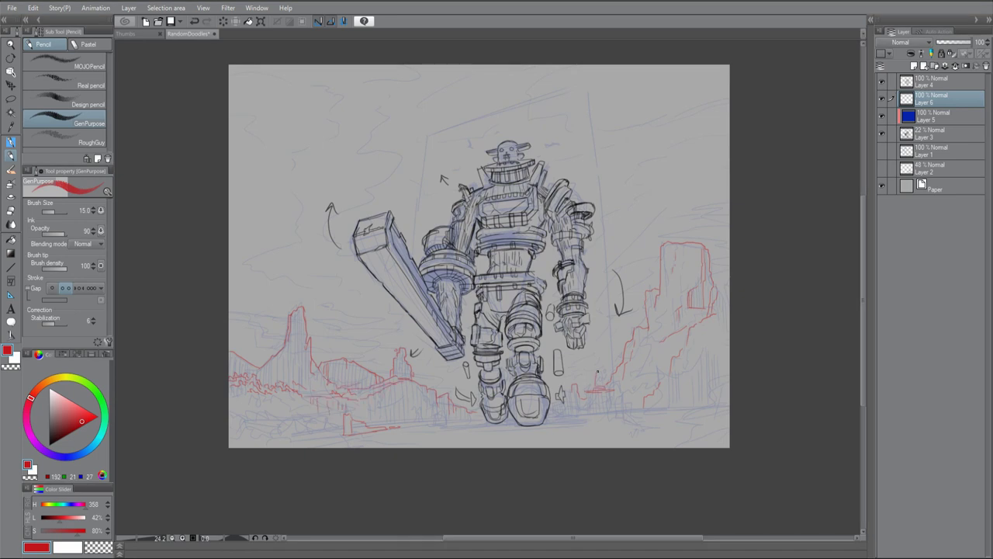
mouse_move(589, 413)
mouse_down()
mouse_move(610, 391)
mouse_move(625, 413)
mouse_move(645, 411)
mouse_up()
Mirror the canvas and draw the ground line from the base of the rock tower to beneath the robot's feet
key(h)
key(e)
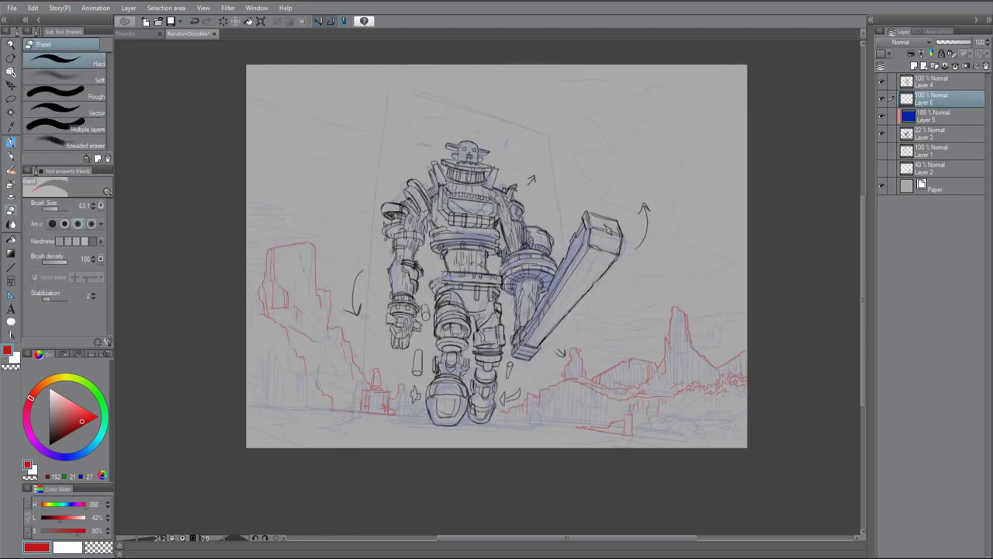
key(p)
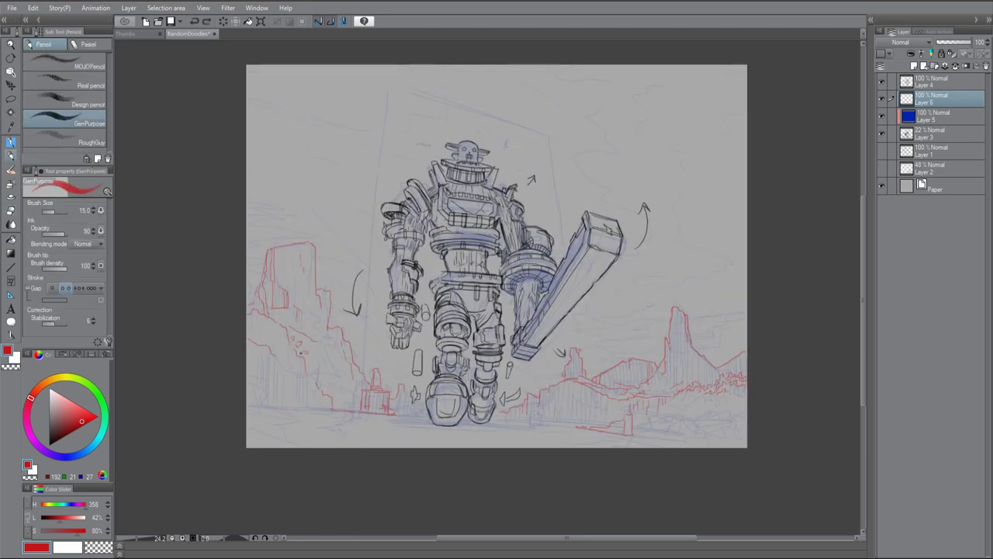
drag(248, 398, 332, 411)
drag(423, 423, 466, 421)
key(p)
key(p)
key(p)
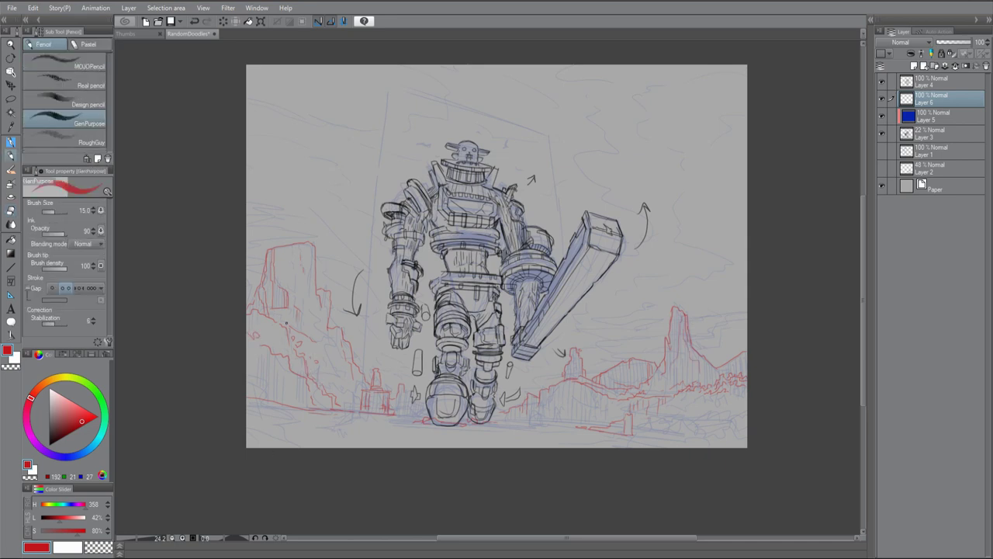
Sketch long, flat ground contours across the foreground and below the rock tower's slope
mouse_move(306, 445)
mouse_down()
mouse_move(393, 440)
mouse_move(405, 414)
mouse_up()
mouse_move(493, 426)
mouse_down()
mouse_move(585, 429)
mouse_move(485, 448)
mouse_up()
drag(246, 433, 306, 423)
drag(249, 394, 304, 410)
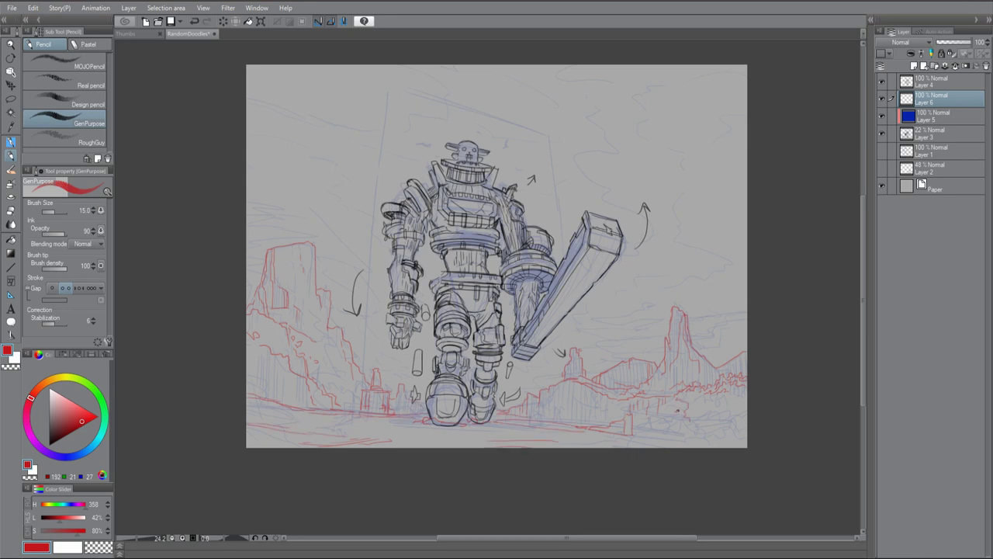
Draw a foreground boulder, cliff faces under the far ridge and rough edges on the tower's slope, and unmirror the canvas
mouse_move(655, 438)
mouse_down()
mouse_move(691, 441)
mouse_move(657, 439)
mouse_up()
drag(618, 402, 620, 418)
mouse_move(569, 383)
mouse_down()
mouse_move(568, 418)
mouse_move(609, 413)
mouse_up()
mouse_move(535, 398)
mouse_down()
mouse_move(536, 415)
mouse_move(583, 416)
mouse_up()
drag(329, 361, 329, 330)
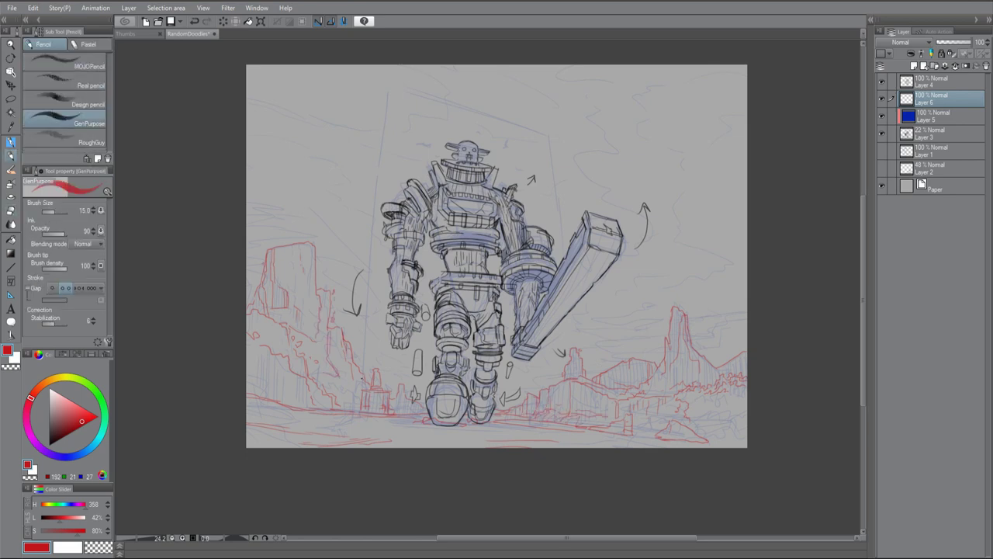
drag(360, 382, 345, 405)
key(h)
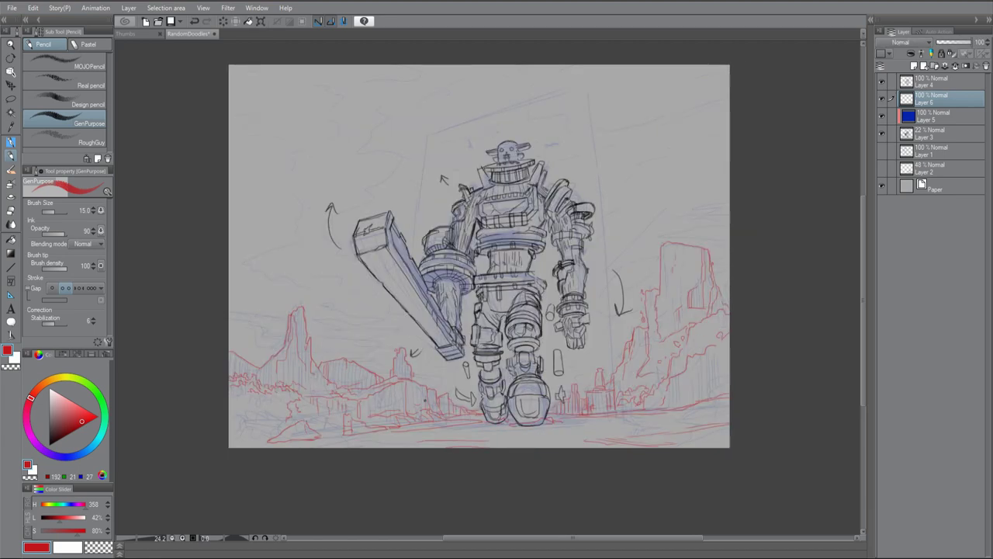
Fill the weapon-side foreground with rock contours around the boulder and scribbled foliage beneath the spire
drag(365, 429, 326, 440)
drag(265, 416, 239, 436)
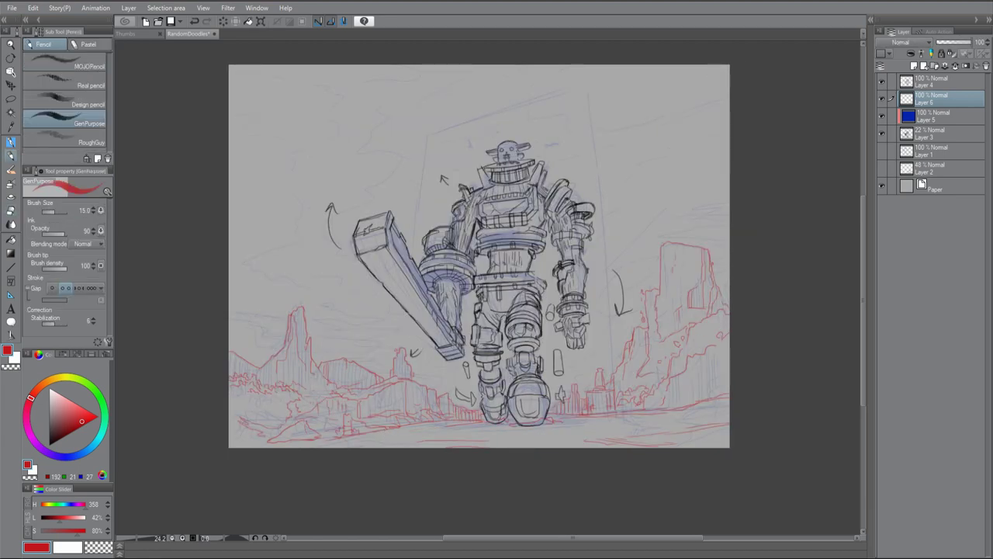
drag(264, 405, 238, 413)
mouse_move(255, 391)
mouse_down()
mouse_move(230, 401)
mouse_move(250, 412)
mouse_up()
drag(280, 411, 289, 400)
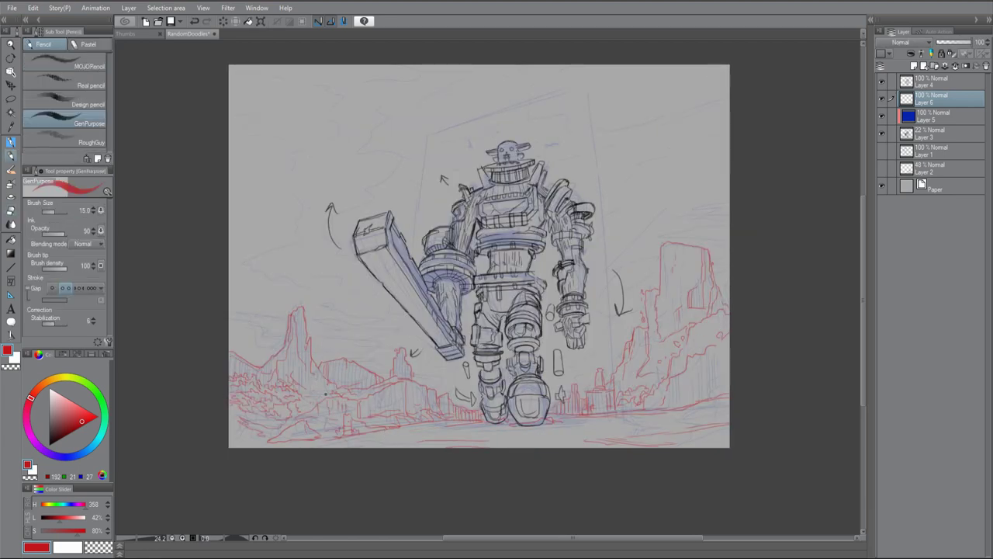
Add vertical crack and shading lines to the weapon-side cliffs and to the edge of the tall rock tower
drag(373, 379, 340, 384)
drag(329, 388, 308, 392)
drag(260, 416, 233, 419)
drag(262, 431, 242, 436)
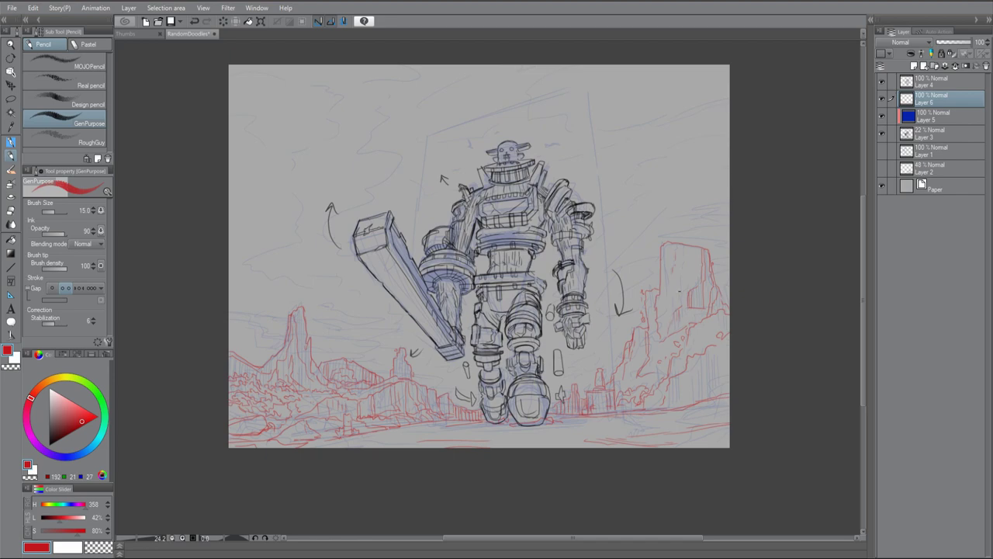
drag(663, 245, 661, 311)
drag(661, 308, 650, 338)
Switch to Layer 4, add detail lines in black to the robot's collar and chest, and clean up around the waist
click(934, 85)
key(ctrl+plus)
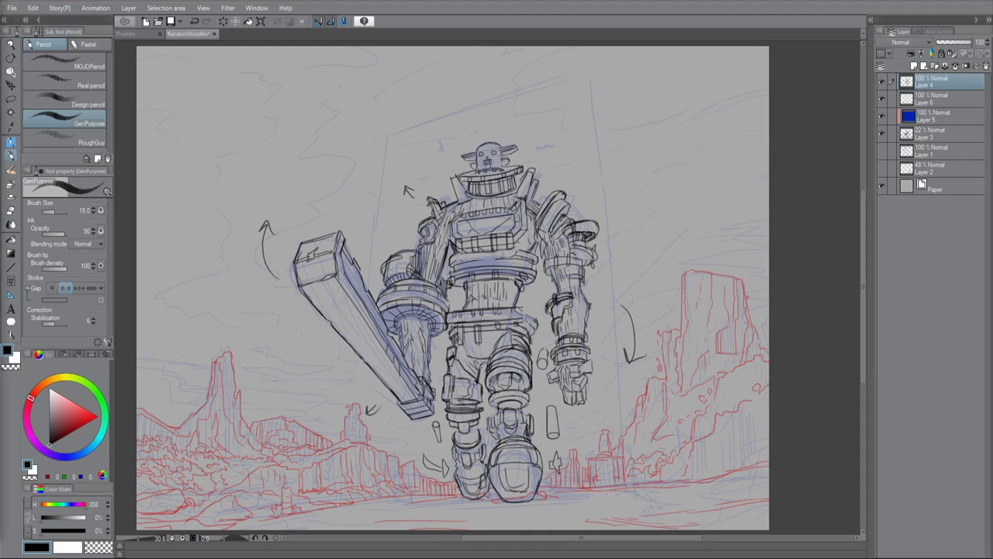
mouse_move(452, 197)
mouse_down()
mouse_move(479, 167)
mouse_move(514, 166)
mouse_up()
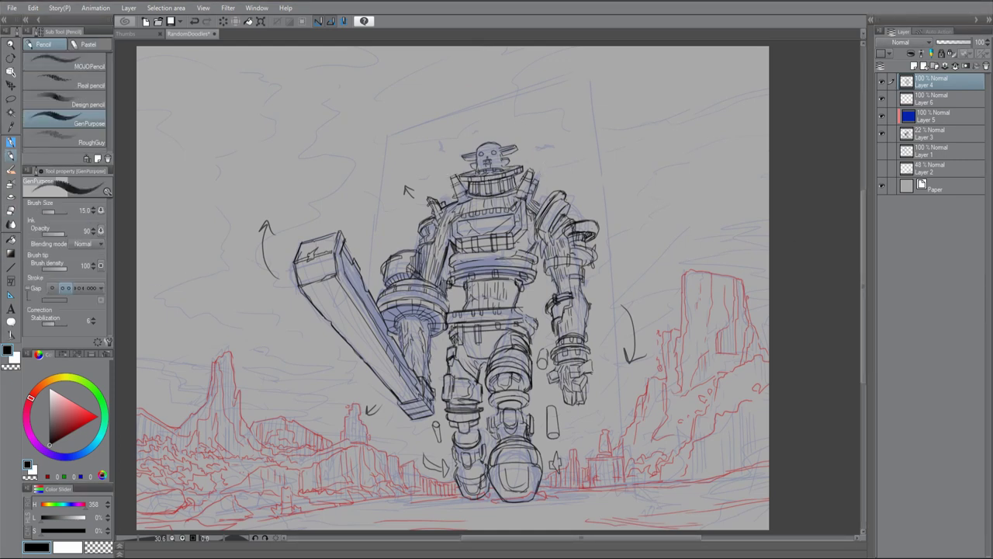
drag(446, 239, 467, 211)
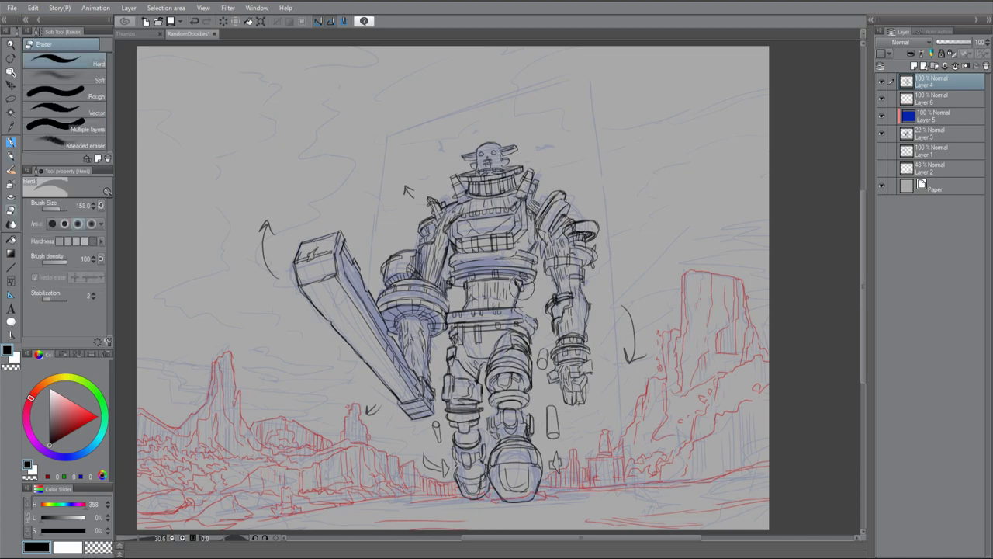
drag(463, 293, 464, 287)
drag(518, 295, 524, 281)
Draw small flying debris shapes around the robot's head with a size 10 brush
scroll(485, 156, up, 3)
key(bracketleft)
mouse_move(469, 160)
mouse_down()
mouse_move(478, 148)
mouse_move(511, 143)
mouse_move(505, 149)
mouse_up()
scroll(485, 155, down, 2)
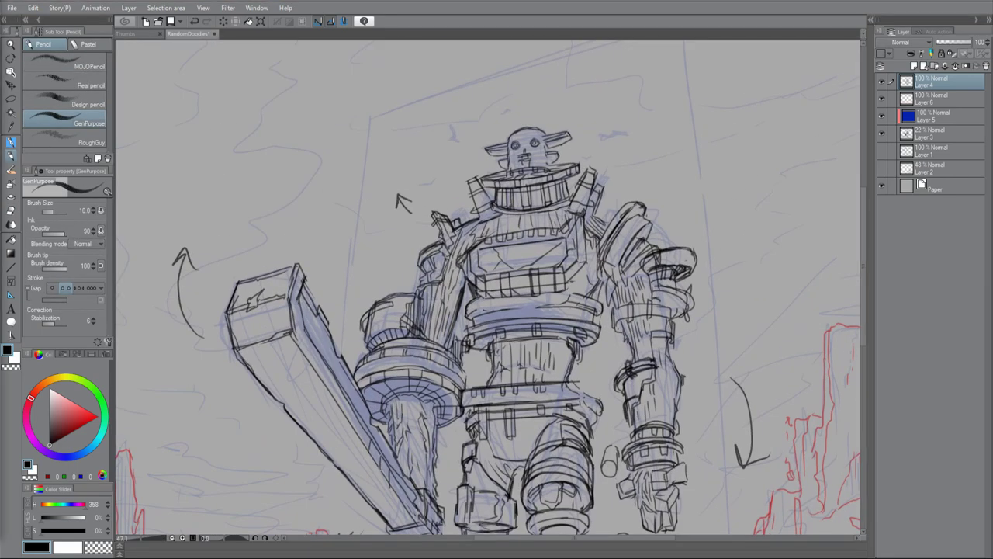
drag(450, 123, 453, 134)
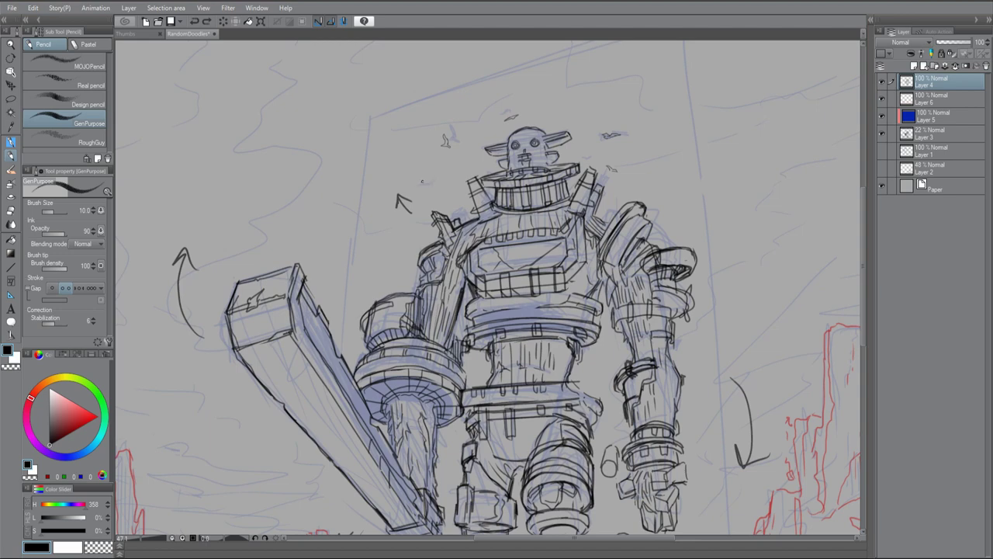
Lower Layer 3's opacity to 10% and refine the weapon arm's shoulder and the torso rings on Layer 4
key(ctrl+0)
drag(987, 46, 963, 43)
click(935, 82)
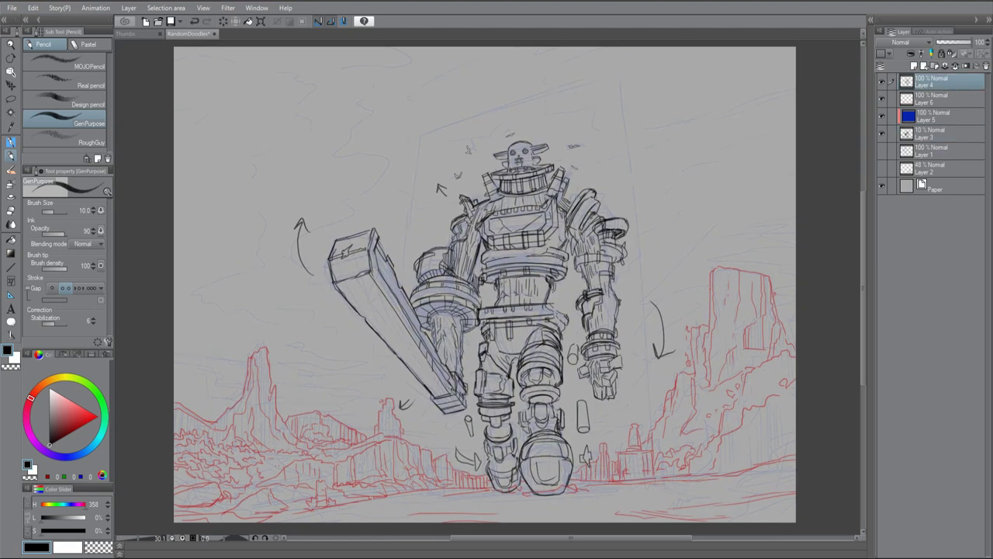
mouse_move(470, 209)
mouse_down()
mouse_move(465, 240)
mouse_move(453, 244)
mouse_up()
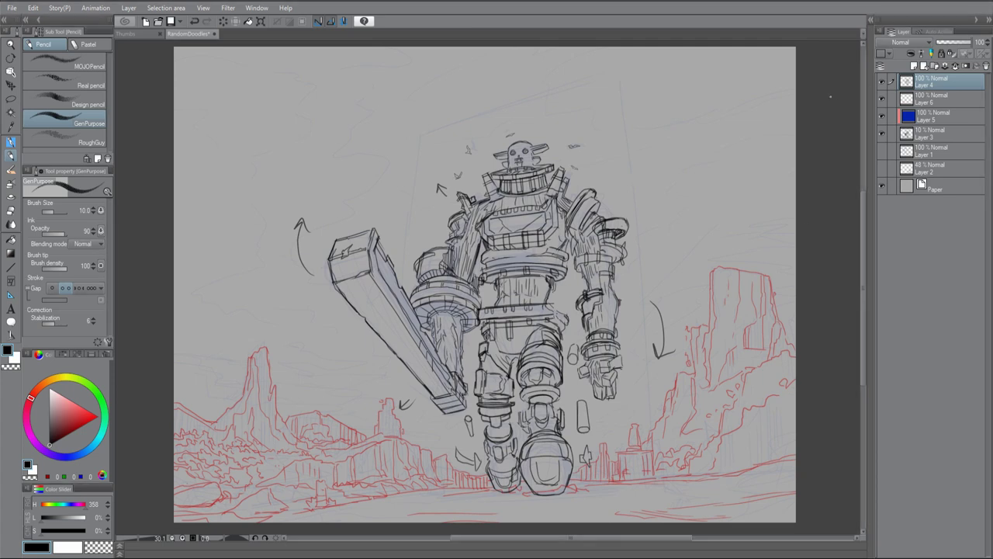
drag(498, 245, 544, 253)
mouse_move(480, 264)
mouse_down()
mouse_move(491, 285)
mouse_move(572, 287)
mouse_move(556, 287)
mouse_up()
drag(476, 276, 482, 281)
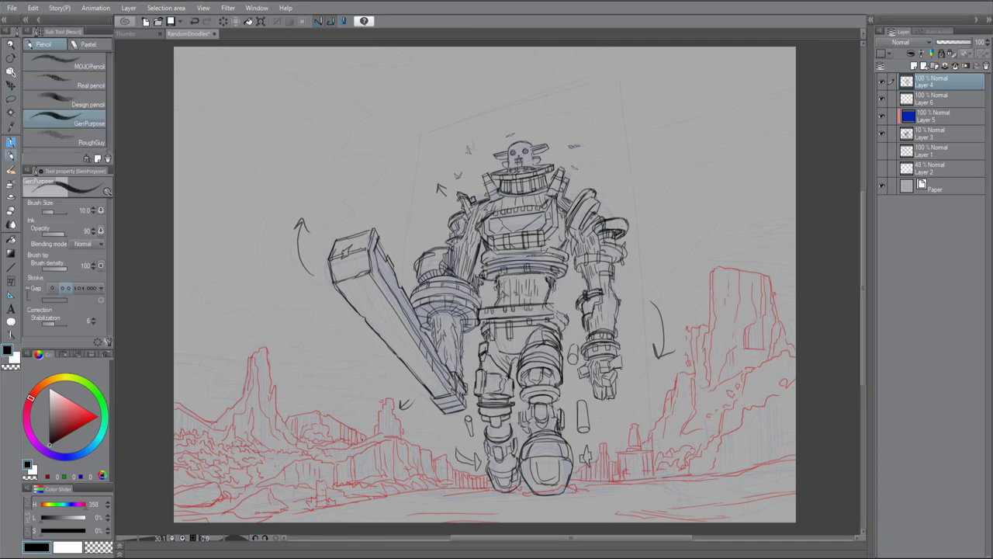
Set the brush size to 15 and strengthen the lines of the robot's lower legs, erasing stray marks
click(98, 209)
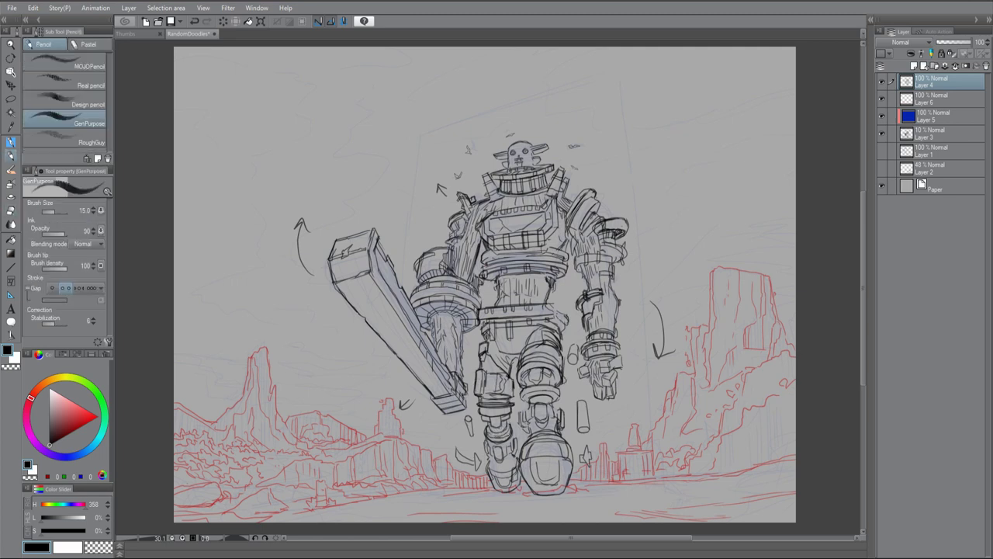
key(e)
key(p)
key(h)
key(h)
key(e)
key(p)
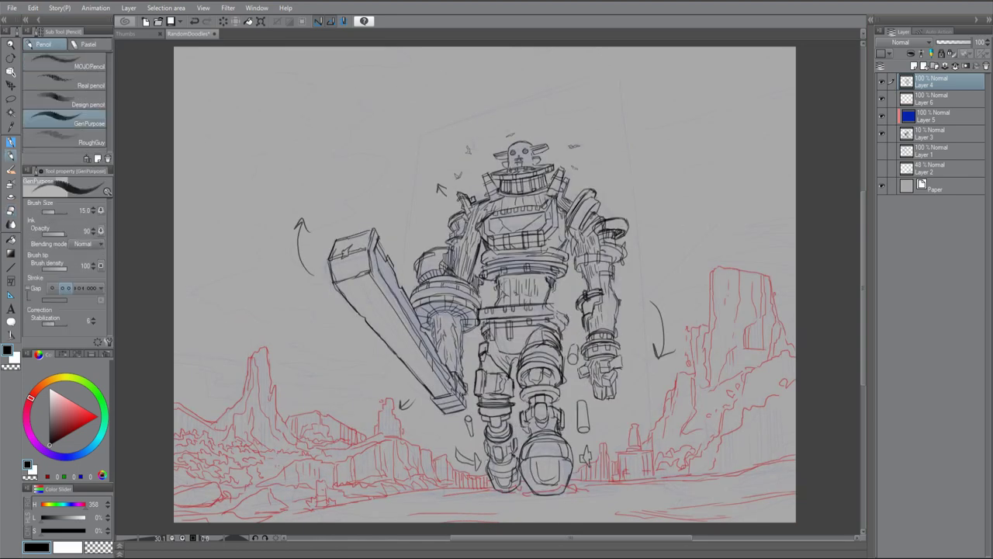
Erase and redraw the robot's midsection so that it tapers from the chest rings down to the belt
key(e)
key(p)
key(e)
key(p)
key(e)
key(p)
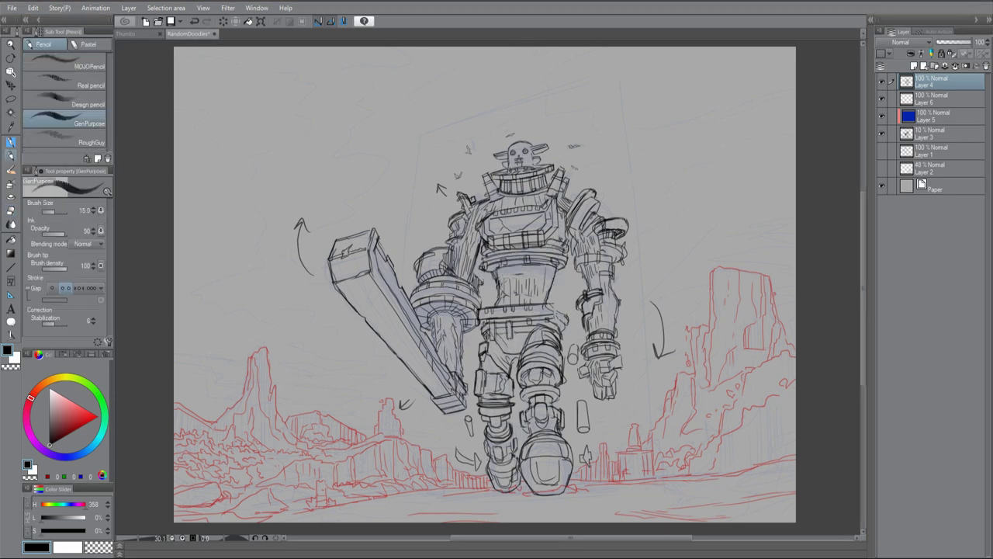
key(e)
key(p)
Add a new layer above Layer 4 with Layer 4 faded to 30% opacity, and set the brush size to 10
key(ctrl+shift+n)
key(bracketleft)
key(bracketleft)
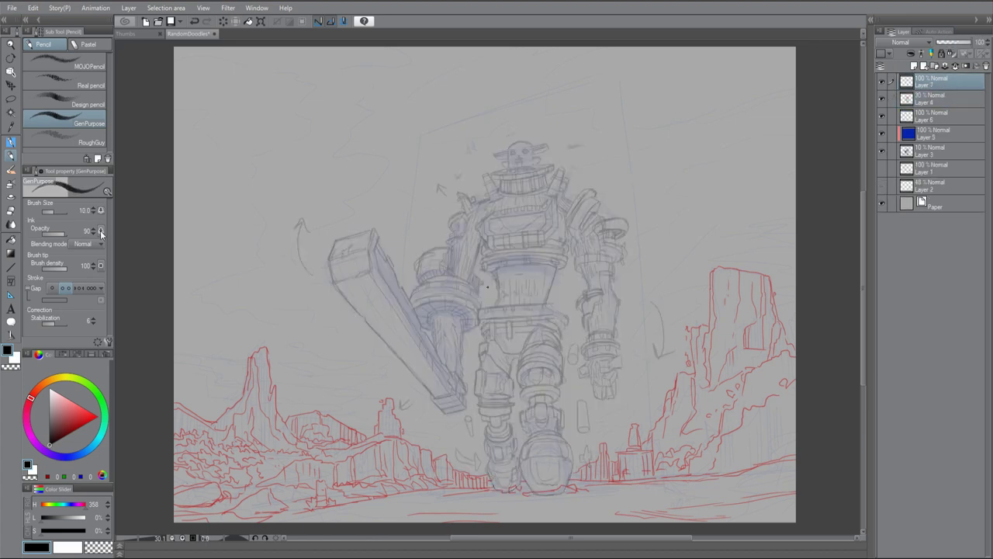
Ink the block at the weapon-side end of the chest grille and both edges of the weapon arm's upper arm
scroll(511, 186, up, 3)
scroll(506, 291, down, 3)
mouse_move(463, 249)
mouse_down()
mouse_move(464, 273)
mouse_move(475, 268)
mouse_up()
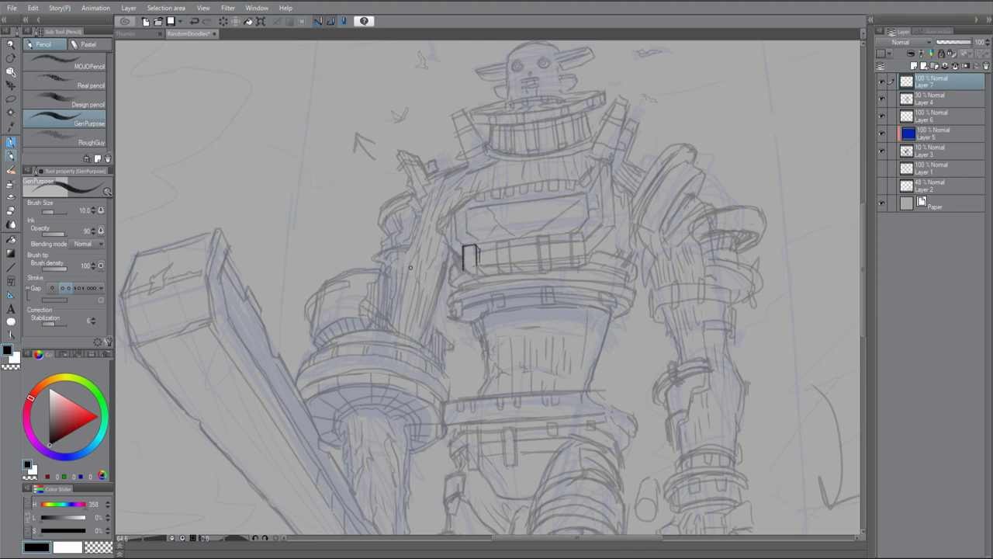
drag(446, 271, 430, 314)
mouse_move(449, 245)
mouse_down()
mouse_move(424, 339)
mouse_move(387, 273)
mouse_move(365, 265)
mouse_up()
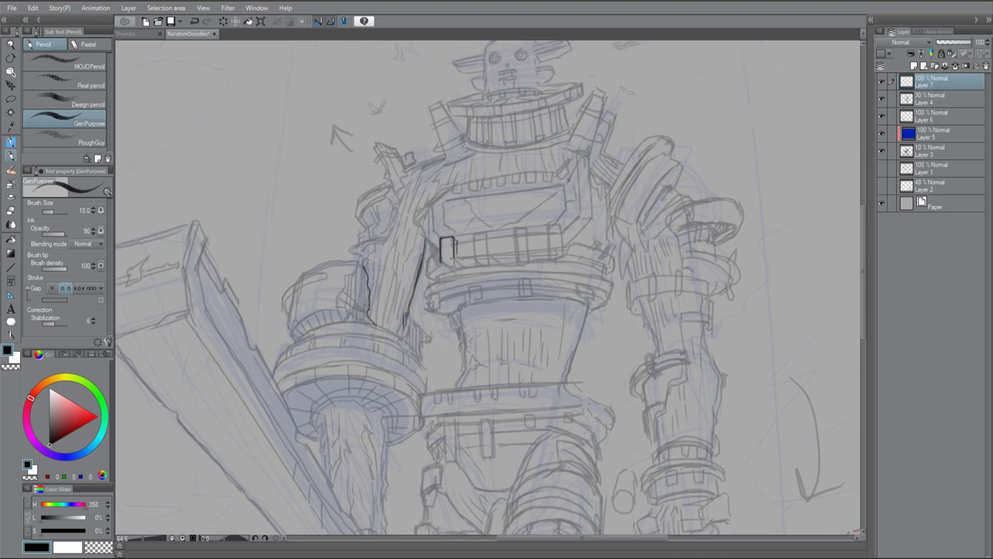
Ink the block at the other end of the chest grille and the adjoining ring segment, mirroring the canvas to check it
mouse_move(547, 227)
mouse_down()
mouse_move(547, 254)
mouse_move(562, 255)
mouse_move(561, 227)
mouse_up()
drag(568, 242, 615, 255)
key(h)
scroll(497, 294, down, 2)
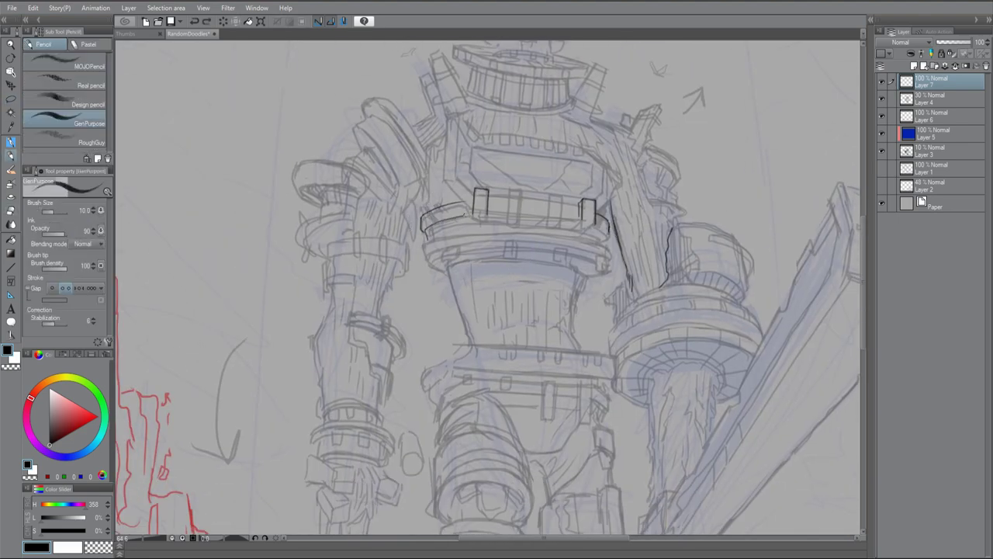
key(h)
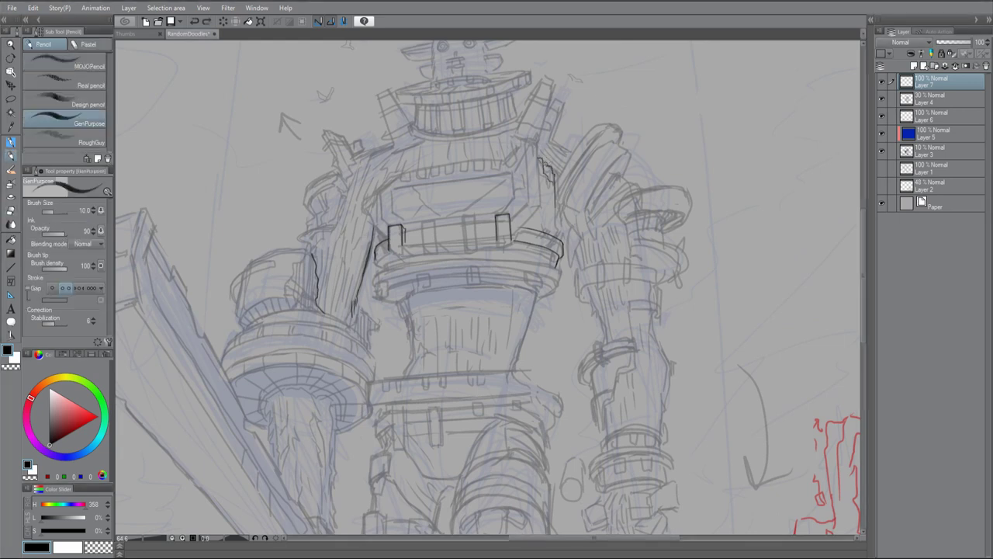
Ink the sloping edge near the far shoulder, then the chest panel's top edge and the jagged crack across it
drag(535, 140, 543, 159)
mouse_move(385, 188)
mouse_down()
mouse_move(509, 171)
mouse_move(526, 149)
mouse_move(447, 218)
mouse_up()
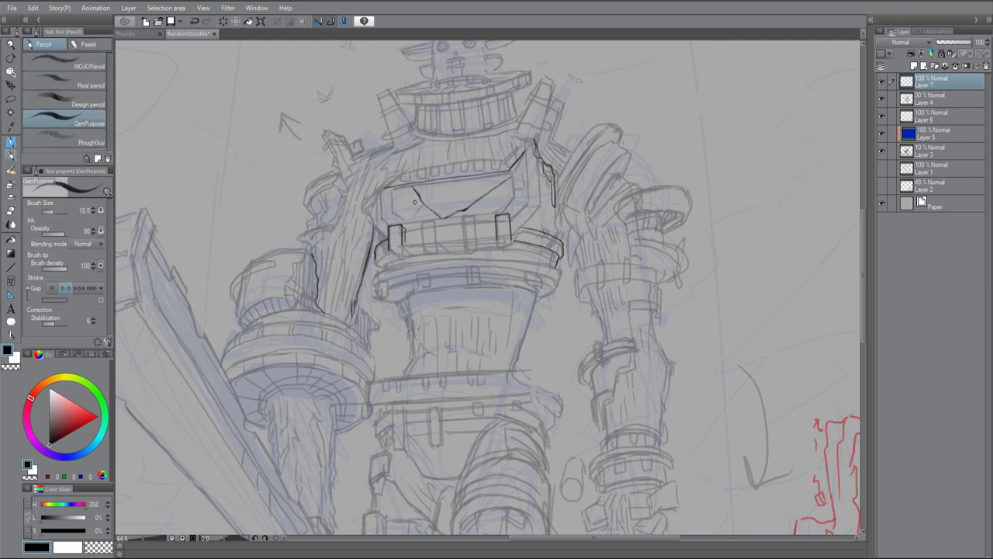
drag(513, 175, 499, 187)
drag(380, 189, 512, 172)
drag(391, 191, 394, 225)
key(e)
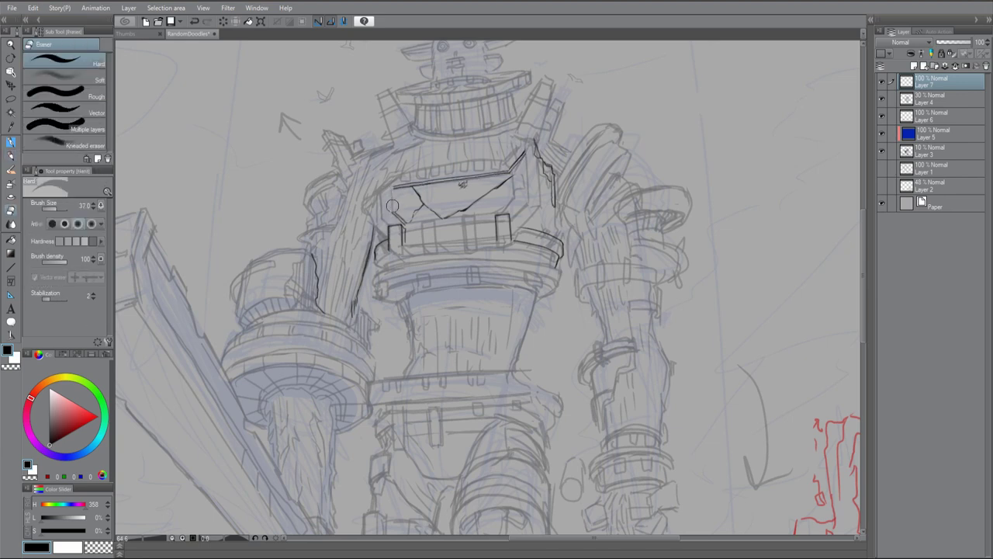
key(p)
key(e)
key(p)
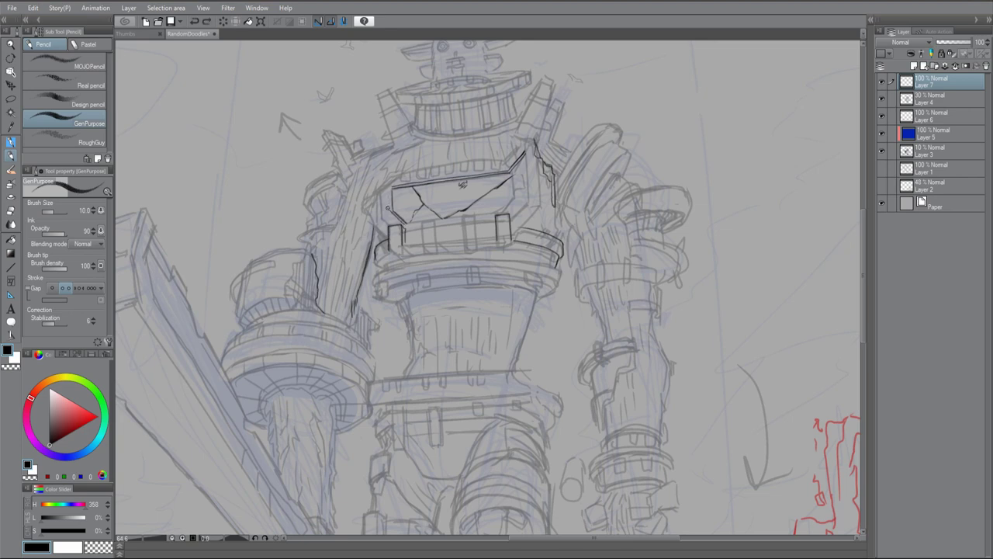
Ink the chest panel's weapon-arm side, the frame line curving over it and the end of the ring below
drag(388, 188, 388, 220)
key(e)
key(p)
drag(401, 174, 366, 206)
key(e)
key(p)
key(e)
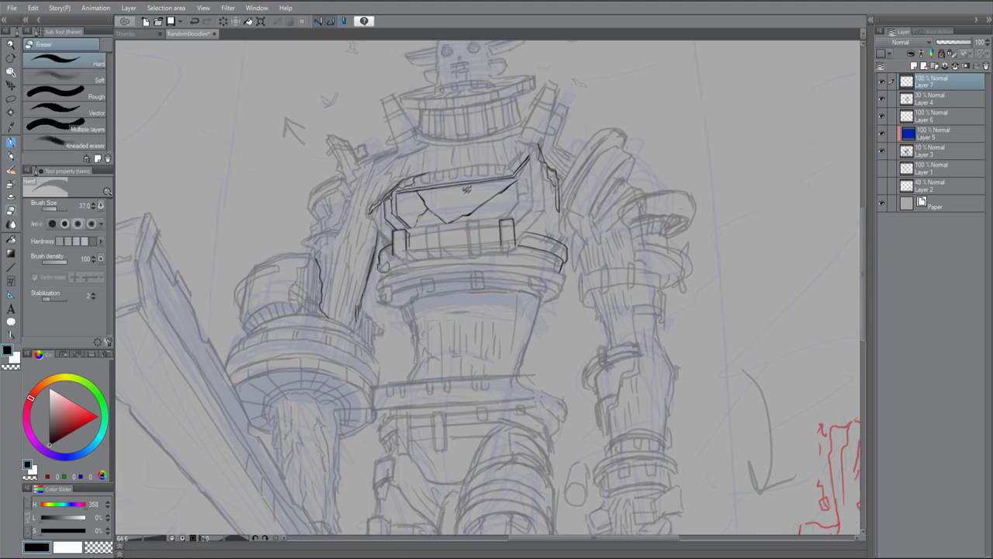
key(p)
drag(379, 260, 385, 276)
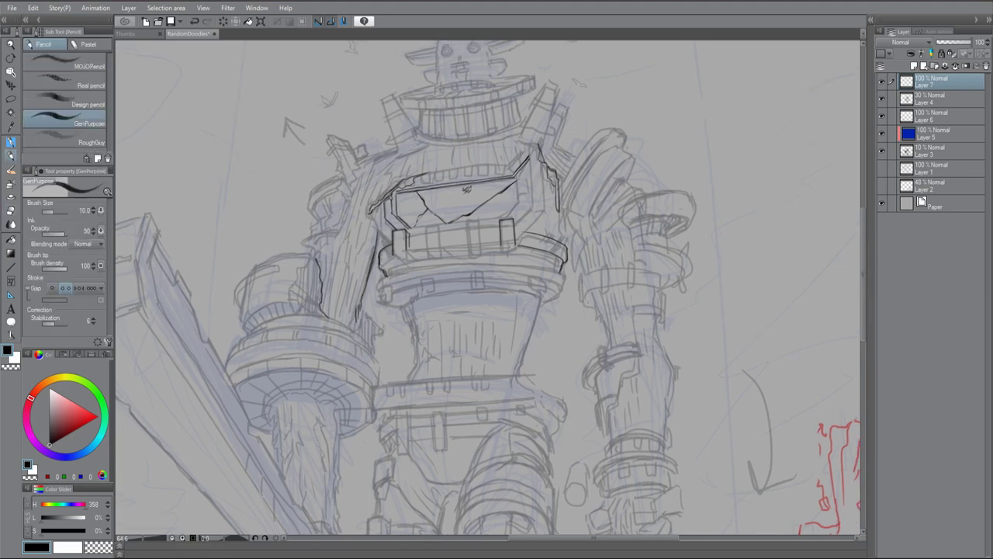
On the mirrored canvas, ink the grille's middle block, its long edge and the chest frame's side away from the weapon arm
key(h)
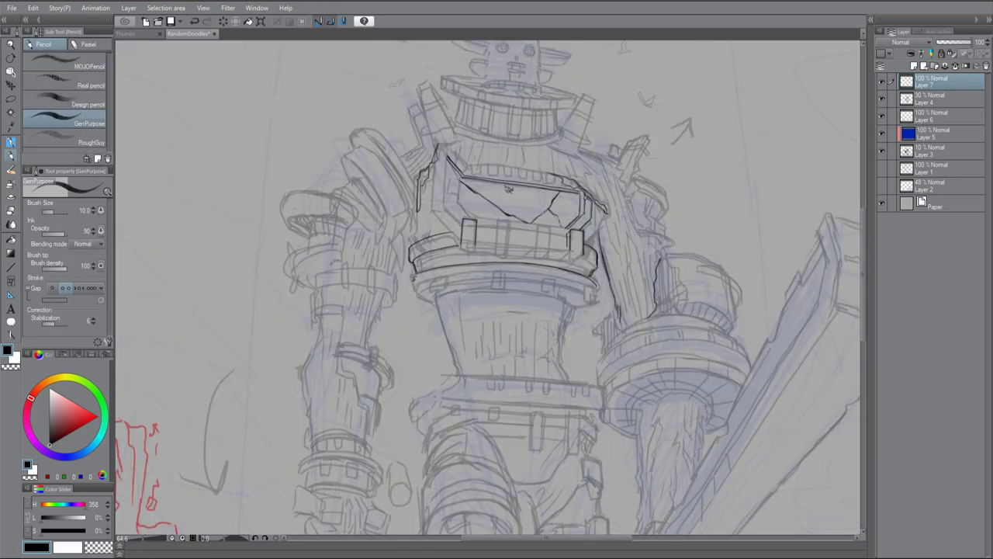
mouse_move(413, 274)
mouse_down()
mouse_move(426, 303)
mouse_move(416, 287)
mouse_up()
mouse_move(495, 220)
mouse_down()
mouse_move(495, 252)
mouse_move(511, 249)
mouse_up()
mouse_move(512, 222)
mouse_down()
mouse_move(497, 221)
mouse_move(535, 215)
mouse_move(569, 226)
mouse_up()
drag(470, 218, 458, 177)
key(h)
Ink the inner line of the chest frame and its outer edge on the weapon-arm side
drag(488, 288, 491, 301)
drag(520, 225, 497, 231)
mouse_move(533, 173)
mouse_down()
mouse_move(519, 230)
mouse_move(546, 208)
mouse_move(519, 238)
mouse_up()
key(e)
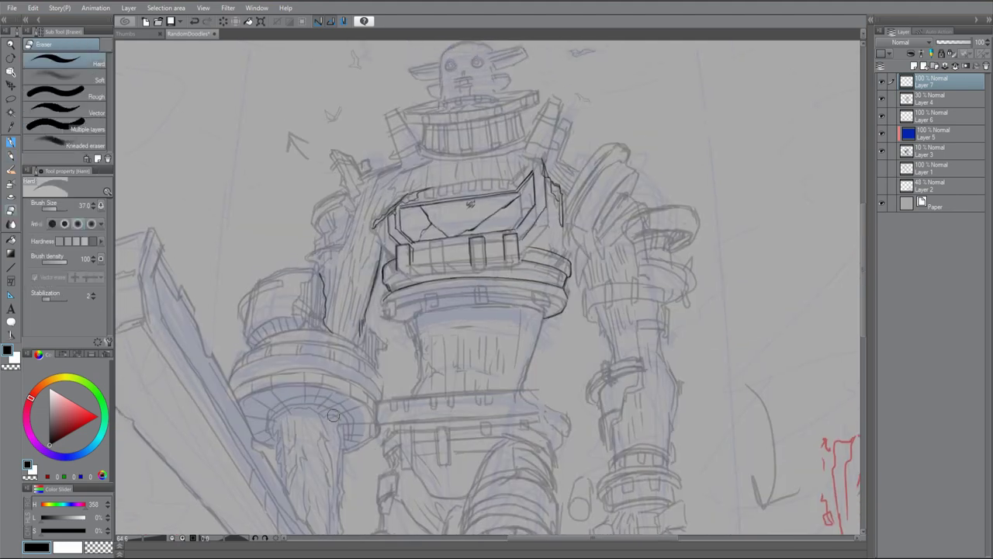
key(p)
drag(377, 207, 385, 246)
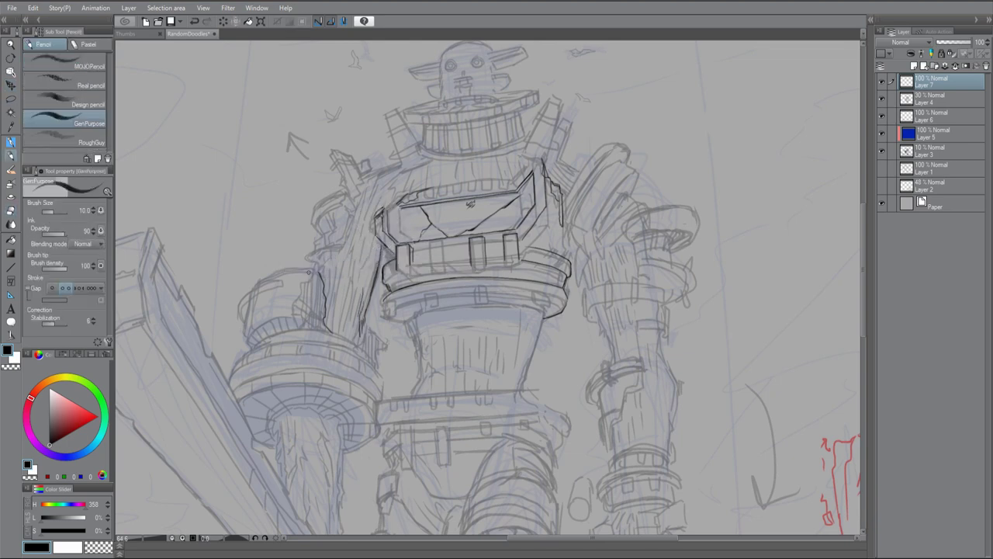
Ink the top edge of the weapon arm's broken elbow cap, the shoulder cap and the ledge beside the neck
drag(270, 281, 321, 271)
mouse_move(325, 215)
mouse_down()
mouse_move(336, 233)
mouse_move(313, 227)
mouse_move(324, 237)
mouse_move(310, 236)
mouse_move(339, 203)
mouse_move(310, 223)
mouse_up()
mouse_move(315, 203)
mouse_down()
mouse_move(347, 188)
mouse_move(357, 213)
mouse_move(328, 217)
mouse_move(338, 231)
mouse_up()
key(e)
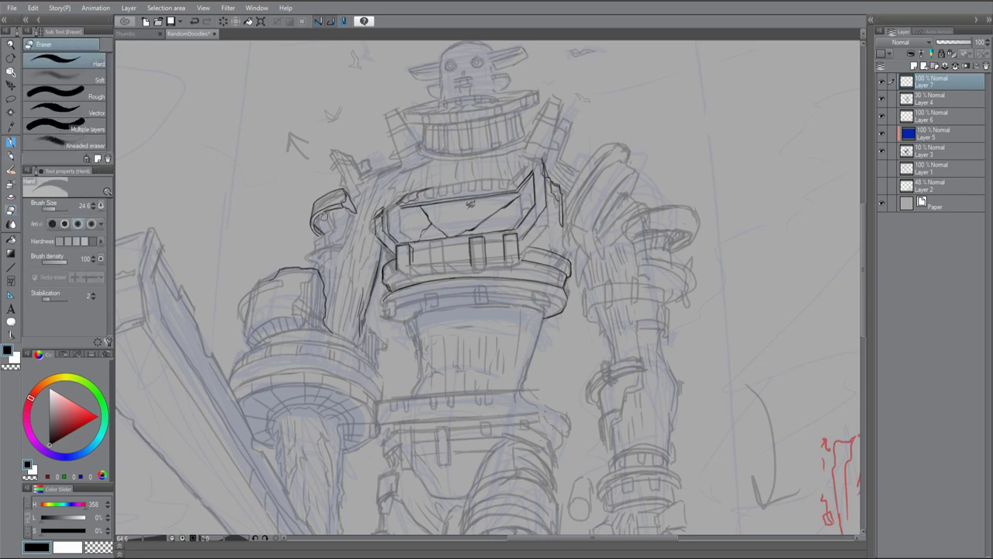
key(p)
drag(402, 162, 368, 178)
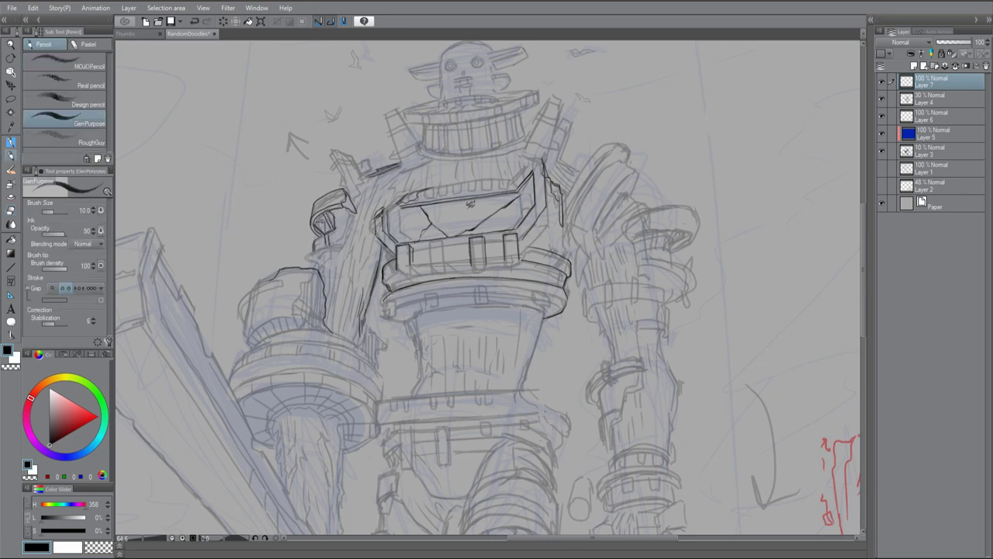
Ink the jointed segments below the weapon arm's shoulder cap and the line running up to the shoulder
drag(333, 246, 364, 178)
key(p)
key(p)
mouse_move(318, 253)
mouse_down()
mouse_move(340, 246)
mouse_move(355, 198)
mouse_move(344, 210)
mouse_up()
mouse_move(351, 216)
mouse_down()
mouse_move(346, 247)
mouse_move(323, 277)
mouse_up()
Ink the crack, side outline and lower rim of the weapon arm's elbow cap
mouse_move(280, 293)
mouse_down()
mouse_move(298, 309)
mouse_move(312, 271)
mouse_up()
mouse_move(283, 273)
mouse_down()
mouse_move(314, 267)
mouse_move(251, 318)
mouse_up()
mouse_move(256, 298)
mouse_down()
mouse_move(248, 336)
mouse_move(297, 320)
mouse_up()
mouse_move(248, 341)
mouse_down()
mouse_move(294, 321)
mouse_move(250, 346)
mouse_up()
drag(253, 287, 277, 276)
drag(245, 301, 243, 333)
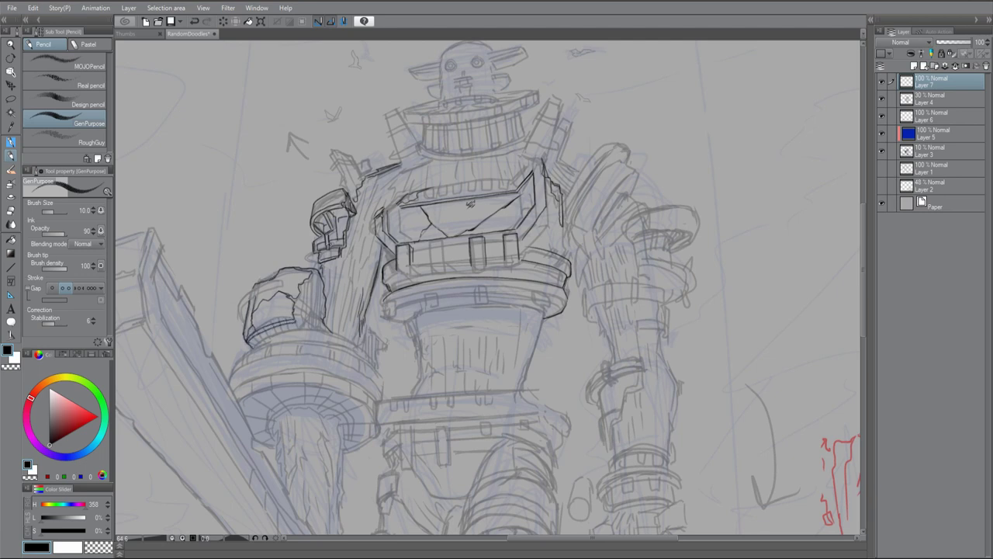
Fill the broken side of the elbow cap with dense, rough grain lines and add small surface cracks
drag(316, 259, 335, 312)
drag(315, 318, 302, 330)
mouse_move(303, 284)
mouse_down()
mouse_move(298, 326)
mouse_move(307, 329)
mouse_move(334, 259)
mouse_move(311, 267)
mouse_up()
drag(297, 292, 288, 295)
drag(292, 276, 332, 255)
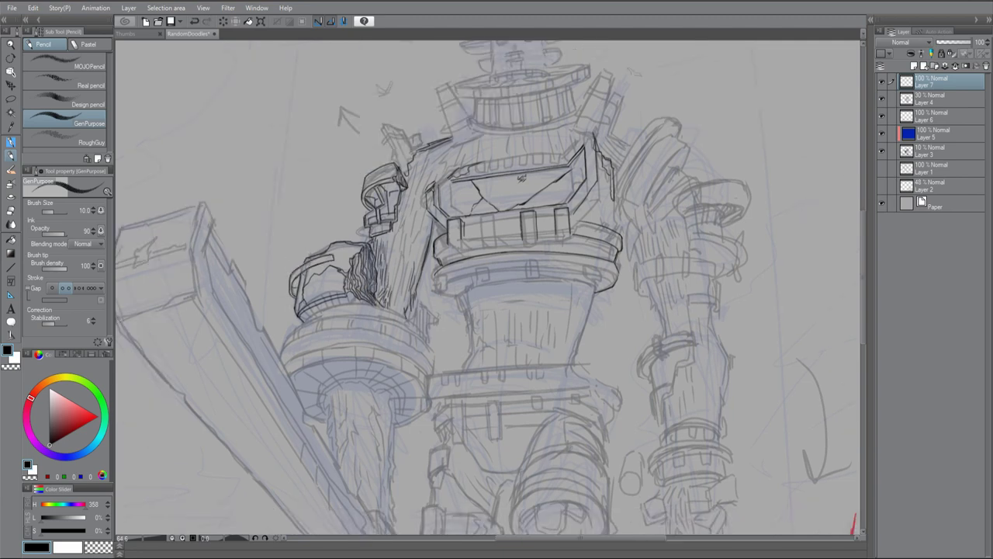
Ink the rims of the large forearm ring and the jagged splinter beside the elbow, working on the mirrored canvas
drag(466, 326, 467, 315)
drag(285, 343, 304, 312)
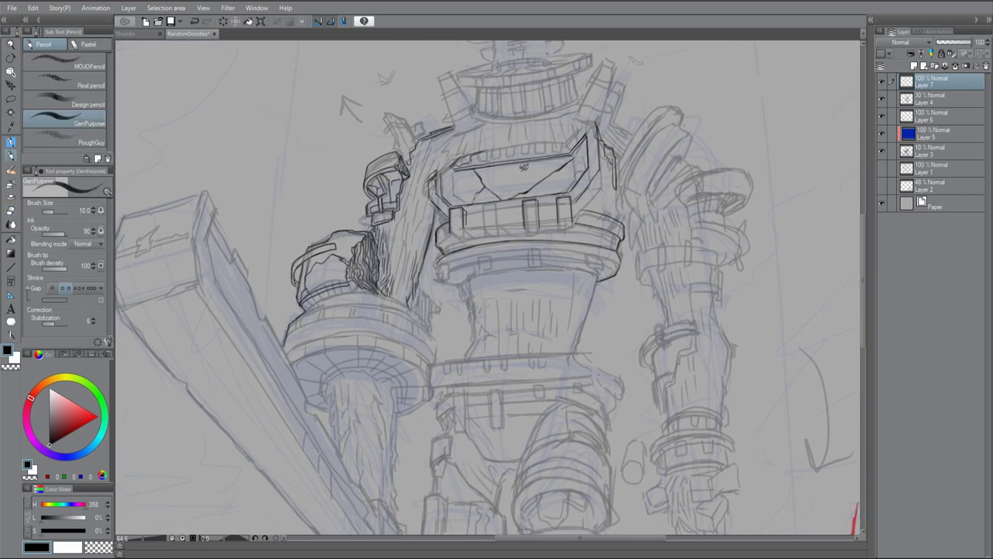
key(h)
mouse_move(512, 360)
mouse_down()
mouse_move(515, 335)
mouse_move(532, 319)
mouse_move(635, 302)
mouse_move(659, 319)
mouse_up()
mouse_move(517, 338)
mouse_down()
mouse_move(587, 302)
mouse_move(616, 300)
mouse_up()
mouse_move(616, 300)
mouse_down()
mouse_move(562, 293)
mouse_move(587, 270)
mouse_move(513, 274)
mouse_move(508, 286)
mouse_up()
mouse_move(489, 285)
mouse_down()
mouse_move(488, 304)
mouse_move(478, 288)
mouse_up()
drag(492, 262, 476, 283)
mouse_move(476, 281)
mouse_down()
mouse_move(490, 304)
mouse_move(488, 328)
mouse_up()
Ink both jagged side edges of the robot's waist from the chest rings down to the belt
drag(346, 273, 335, 317)
drag(325, 246, 340, 309)
drag(332, 270, 346, 320)
drag(447, 307, 454, 327)
drag(326, 253, 333, 272)
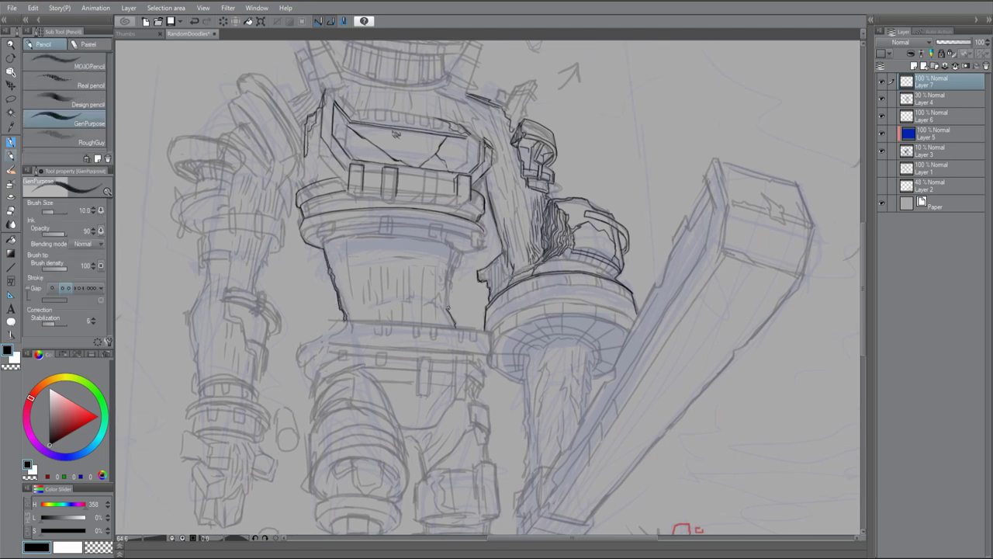
drag(461, 253, 447, 310)
drag(460, 254, 446, 312)
drag(395, 133, 487, 217)
key(h)
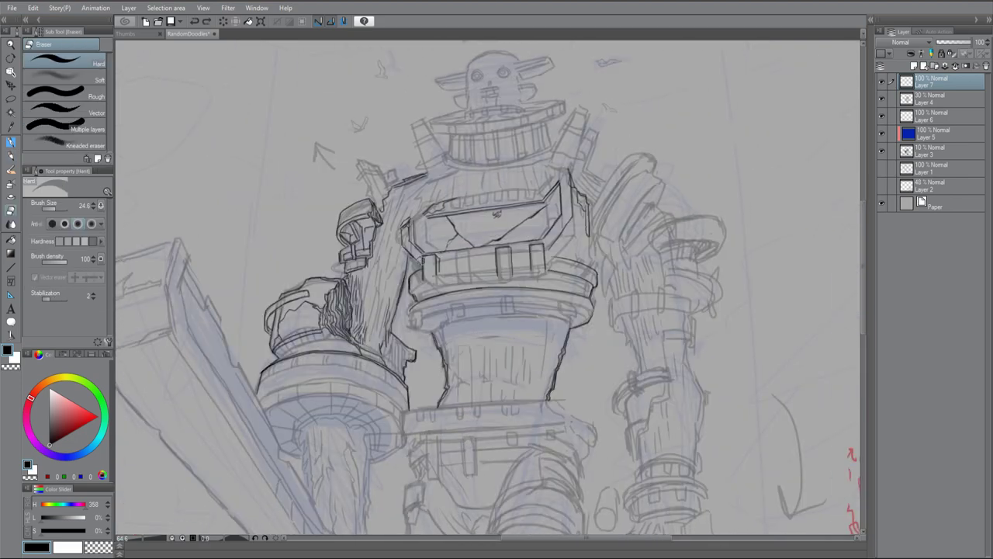
Ink the remaining rectangular blocks along the chest grille
drag(424, 256, 425, 281)
mouse_move(456, 251)
mouse_down()
mouse_move(458, 274)
mouse_move(512, 274)
mouse_up()
drag(532, 264, 547, 268)
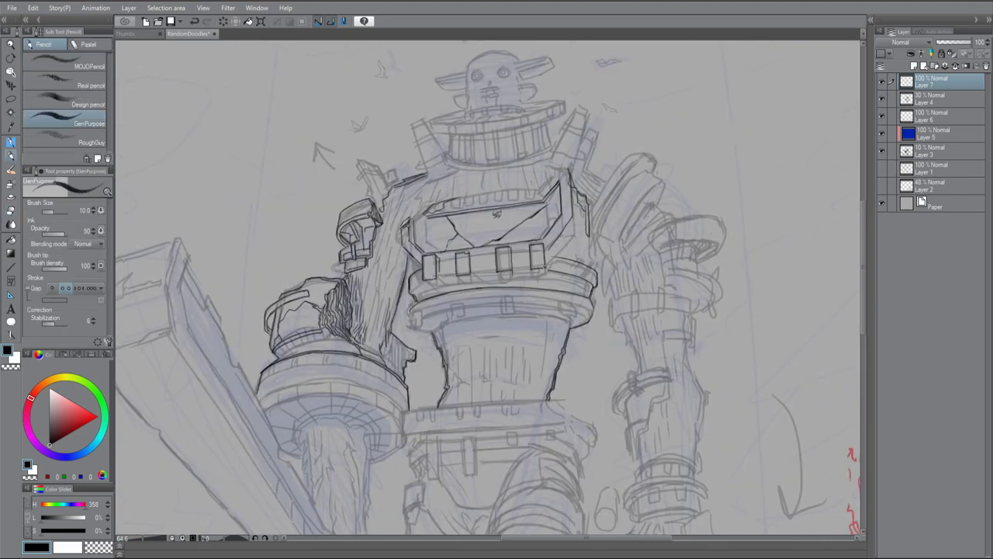
Clean up the large forearm ring's lines and ink its seams and lower band, mirroring the canvas to check
key(e)
mouse_move(259, 355)
mouse_down()
mouse_move(347, 337)
mouse_move(349, 305)
mouse_move(430, 287)
mouse_up()
key(p)
mouse_move(366, 340)
mouse_down()
mouse_move(366, 353)
mouse_move(495, 358)
mouse_move(347, 342)
mouse_move(305, 276)
mouse_up()
key(h)
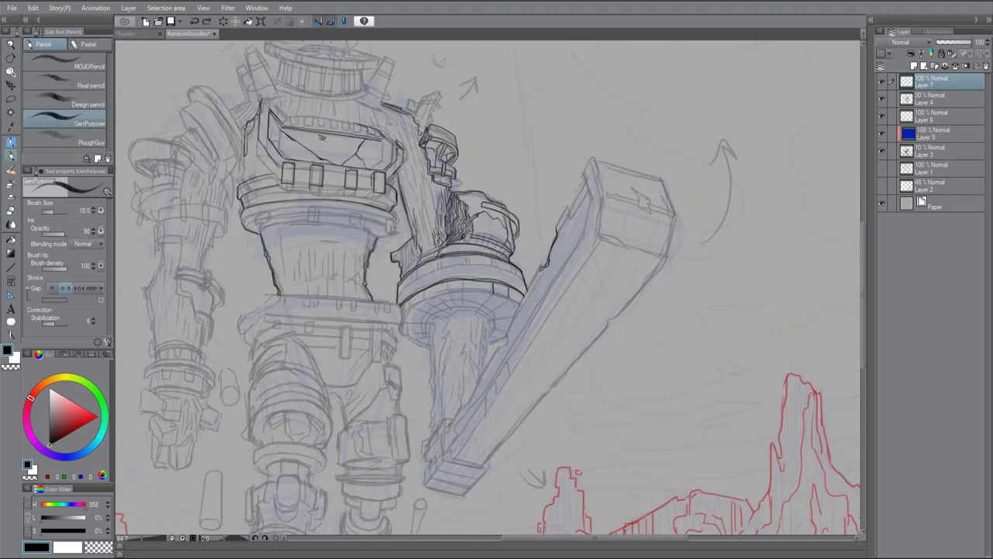
Ink the club's long edge facing the robot, from its far corner down to the grip, erasing stray overlaps
drag(556, 237, 456, 414)
key(e)
key(p)
drag(543, 265, 467, 394)
mouse_move(595, 157)
mouse_down()
mouse_move(538, 267)
mouse_move(579, 179)
mouse_up()
key(e)
key(p)
key(e)
key(p)
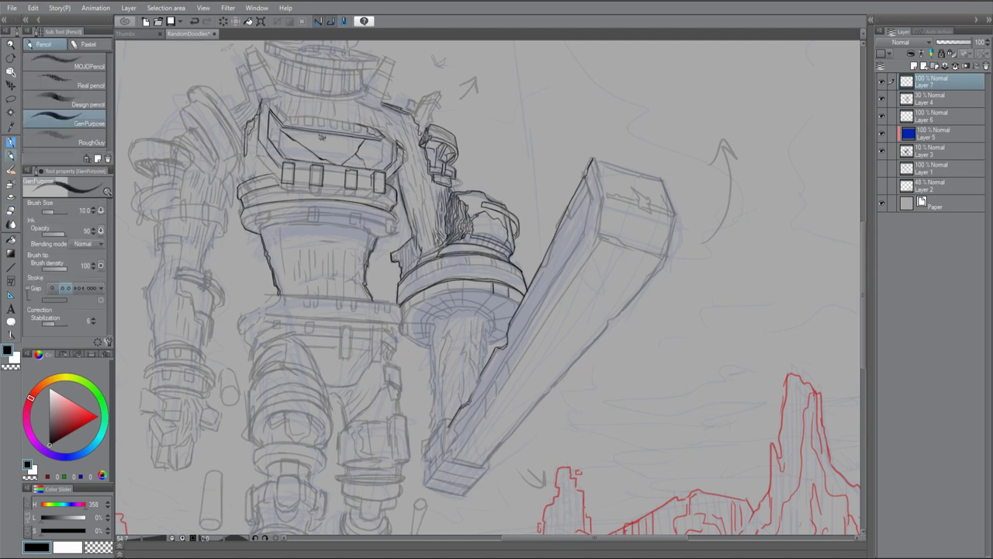
Ink the lower stretch of the club's near edge and the blocky fingers gripping its handle
drag(476, 385, 501, 324)
mouse_move(468, 358)
mouse_down()
mouse_move(452, 395)
mouse_move(461, 396)
mouse_up()
mouse_move(463, 371)
mouse_down()
mouse_move(452, 399)
mouse_move(452, 382)
mouse_up()
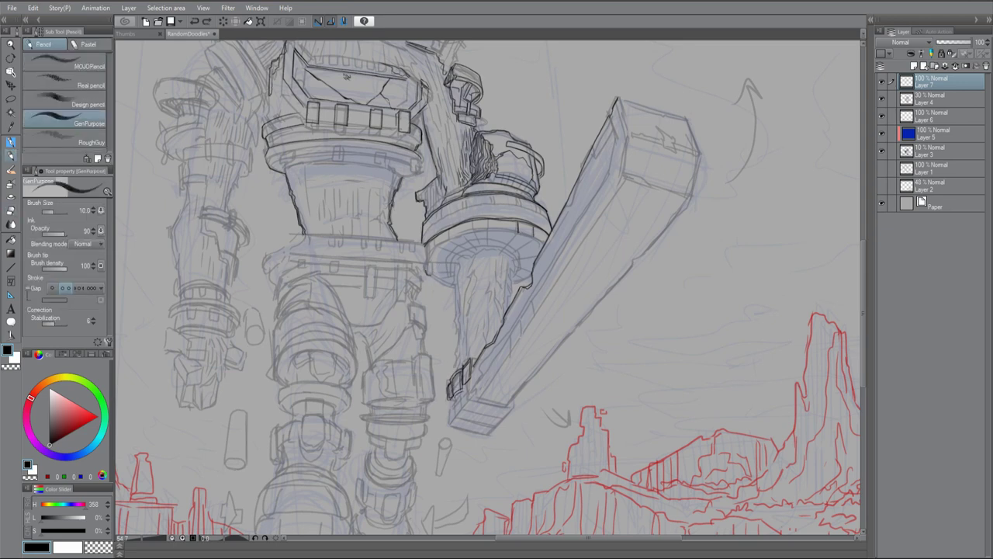
Ink the square teeth along the forearm ring, the cuff beneath it and the sides of the forearm
drag(535, 233, 474, 233)
mouse_move(472, 221)
mouse_down()
mouse_move(472, 233)
mouse_move(436, 248)
mouse_move(453, 293)
mouse_up()
drag(516, 259, 508, 309)
mouse_move(453, 249)
mouse_down()
mouse_move(456, 273)
mouse_move(520, 243)
mouse_up()
mouse_move(450, 262)
mouse_down()
mouse_move(510, 250)
mouse_move(520, 274)
mouse_up()
key(e)
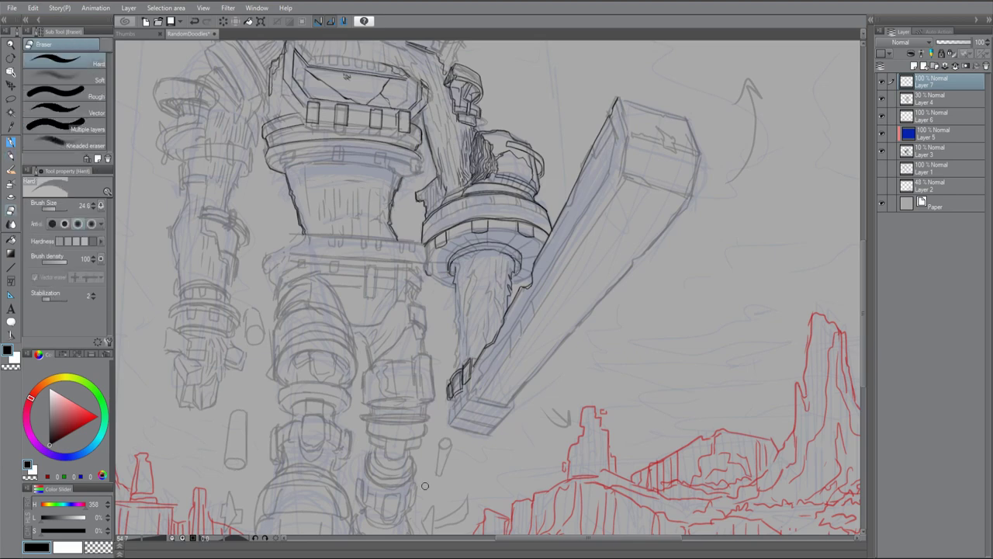
Mirror the canvas, then ink and clean up the forearm ring's lower edge on the side facing the hips
key(h)
key(e)
key(p)
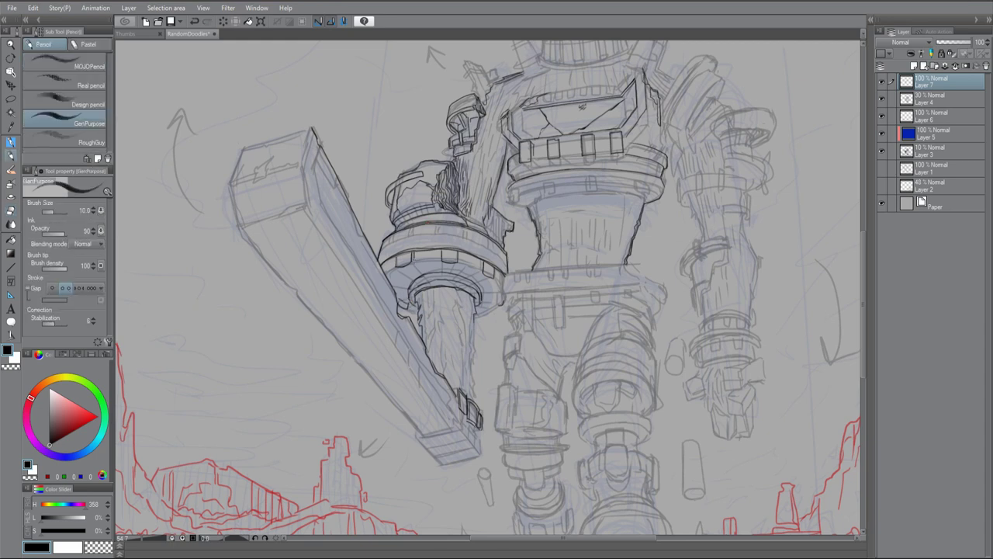
drag(509, 272, 498, 304)
key(e)
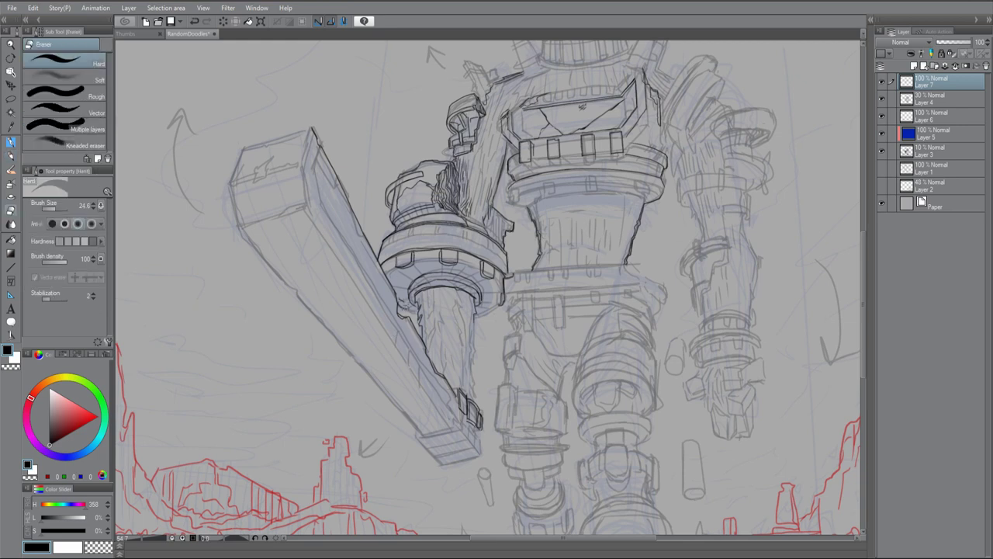
key(p)
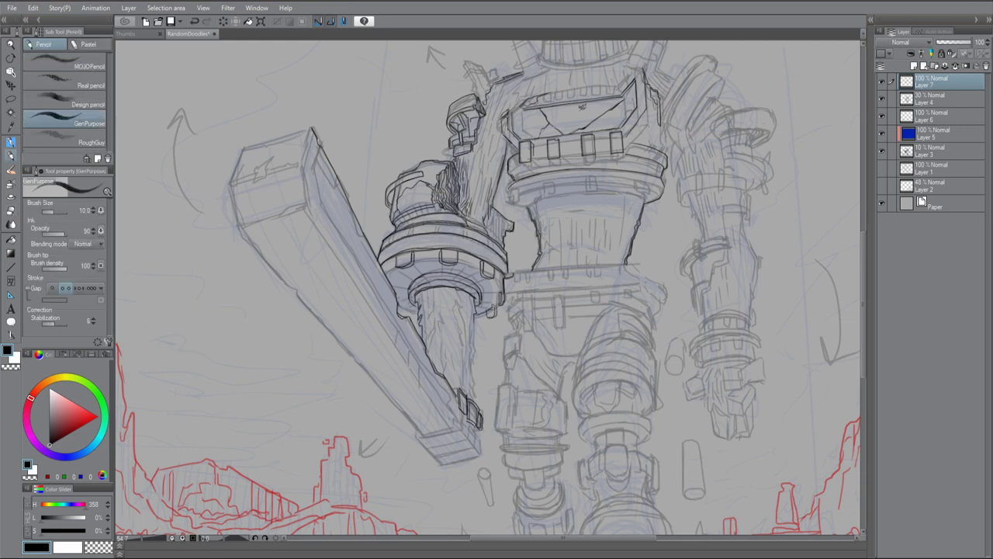
Ink two small slots on the lower chest ring and check the figure with the canvas mirrored
scroll(489, 291, up, 2)
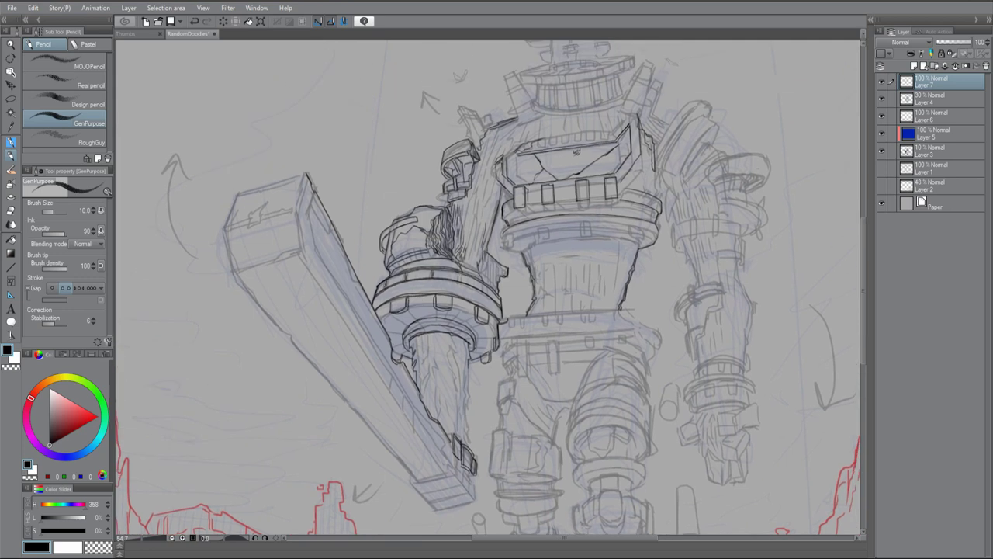
scroll(488, 267, up, 2)
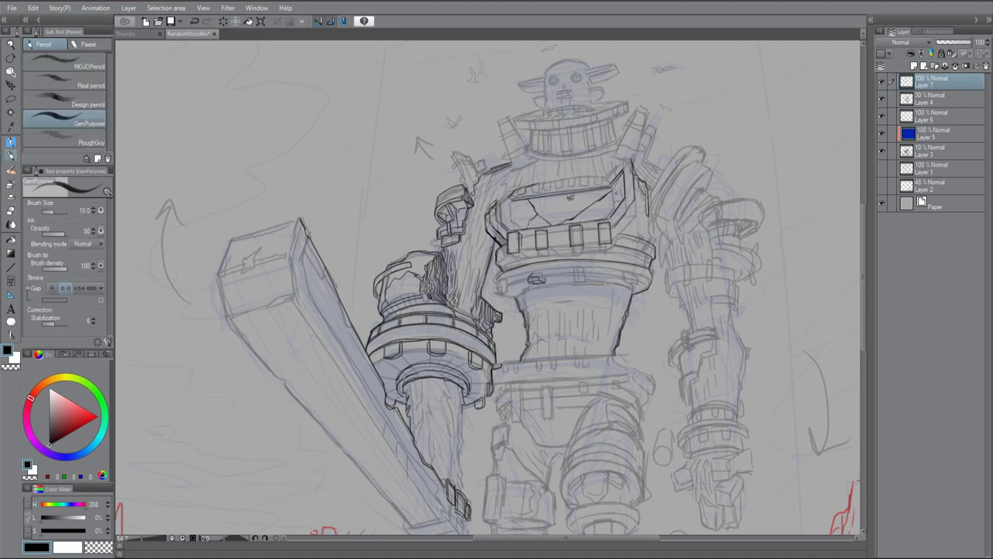
key(h)
key(h)
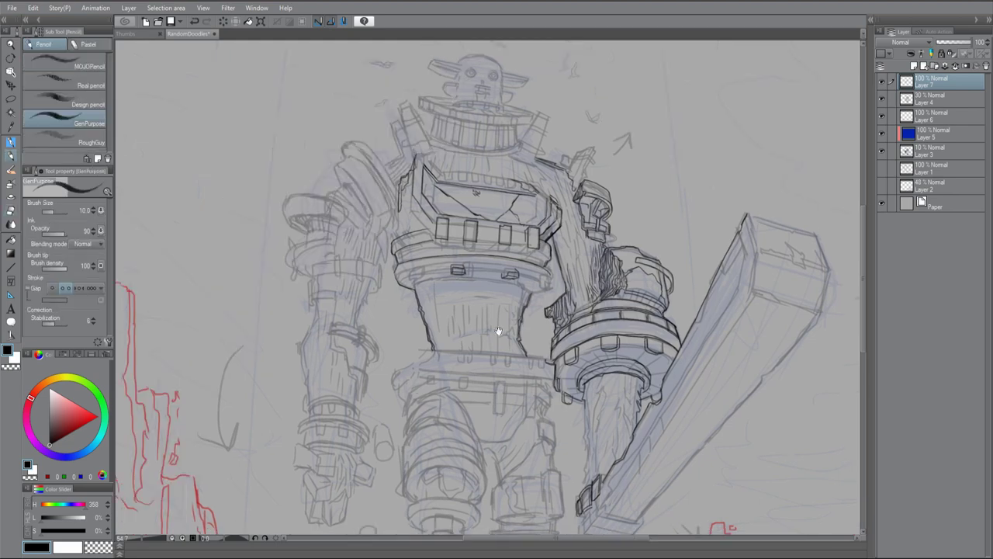
drag(489, 310, 492, 272)
Ink wood grain along the weapon arm's forearm, check the line art with Layer 4 hidden and detail the forearm ring
drag(394, 361, 392, 429)
mouse_move(353, 383)
mouse_down()
mouse_move(349, 398)
mouse_move(343, 388)
mouse_up()
drag(341, 339, 352, 369)
drag(357, 338, 370, 388)
drag(379, 348, 368, 369)
scroll(504, 231, down, 2)
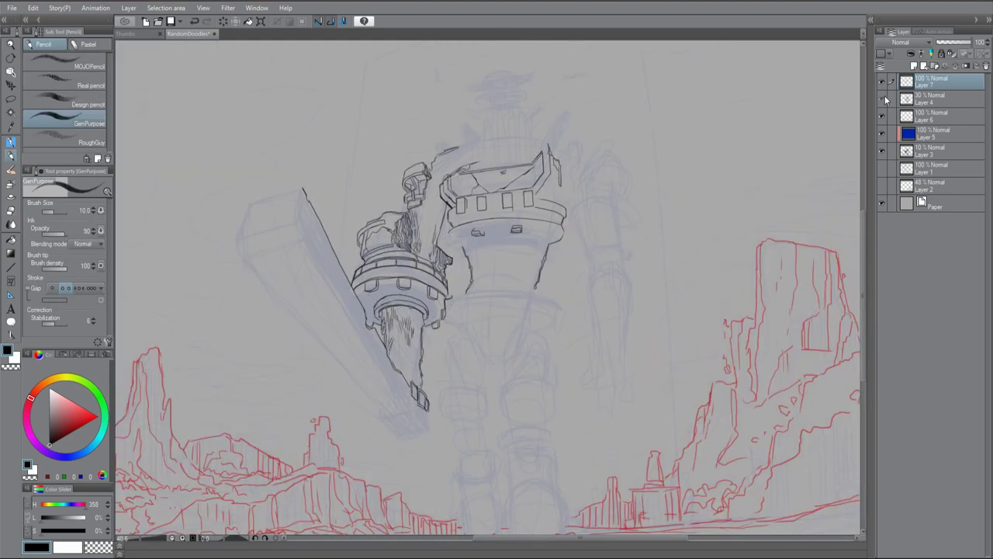
drag(376, 270, 430, 281)
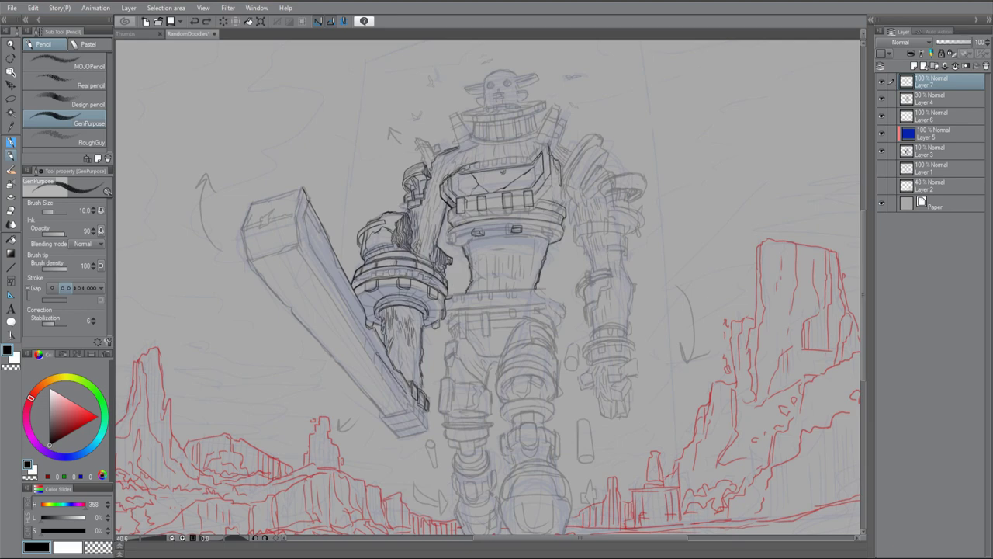
Ink the club's stepped near edge, its handle end and its long outer edge with a small notch
key(h)
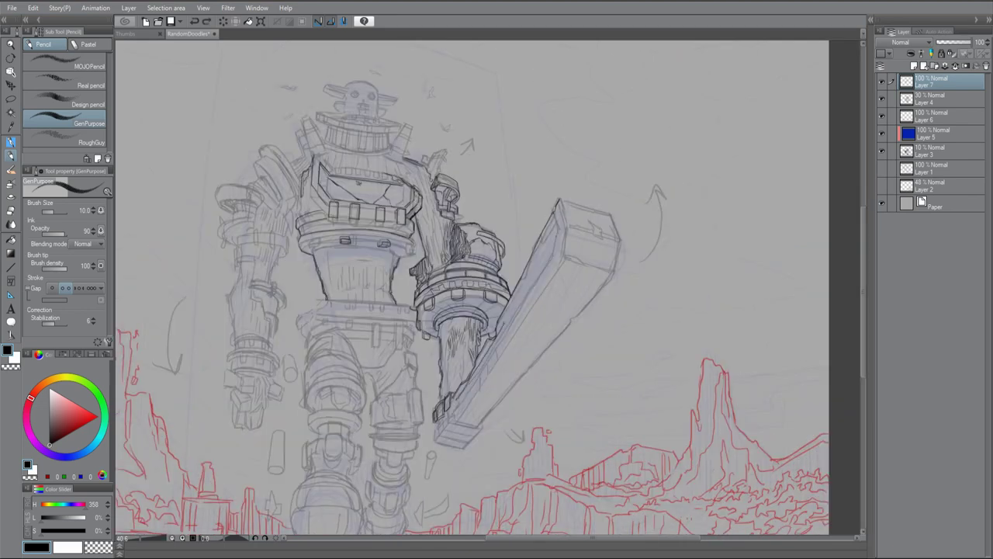
drag(529, 290, 458, 399)
drag(543, 237, 520, 280)
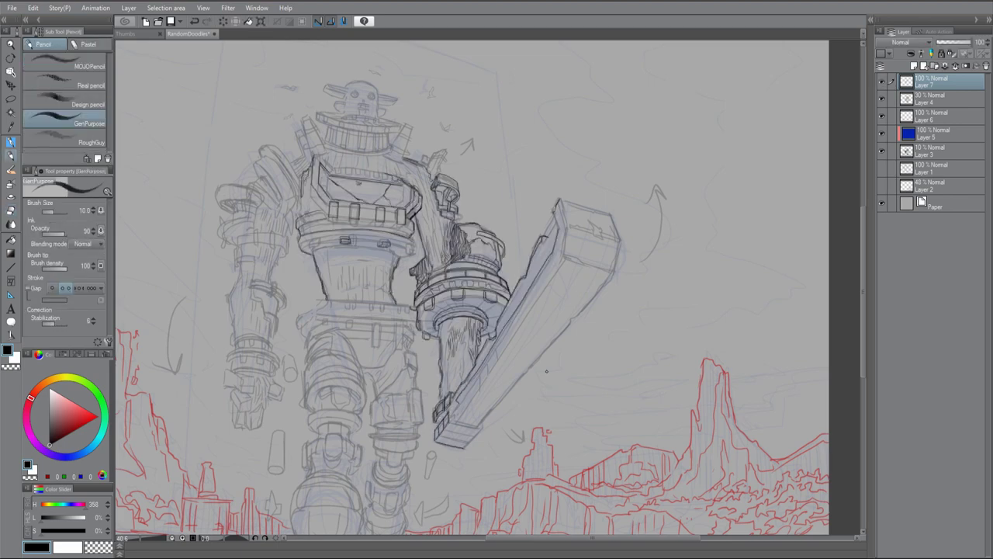
drag(467, 440, 613, 273)
drag(577, 315, 604, 281)
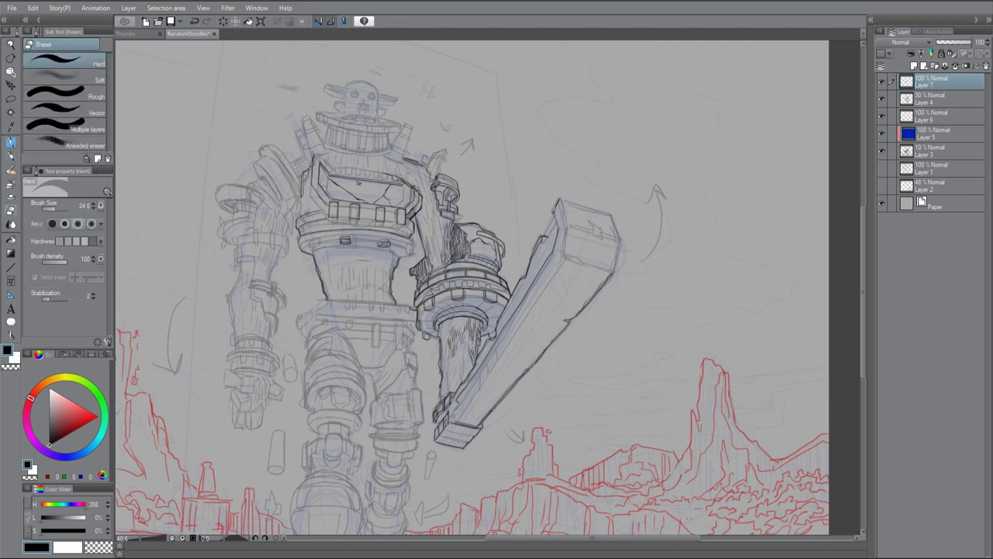
Ink the club's inner long edges and the outline and cracks of its broad end face
drag(439, 440, 467, 437)
mouse_move(448, 436)
mouse_down()
mouse_move(475, 429)
mouse_move(532, 303)
mouse_up()
drag(511, 335, 564, 256)
drag(455, 417, 511, 334)
mouse_move(441, 421)
mouse_down()
mouse_move(453, 396)
mouse_move(334, 222)
mouse_move(336, 171)
mouse_up()
key(h)
drag(278, 210, 315, 197)
drag(291, 225, 330, 196)
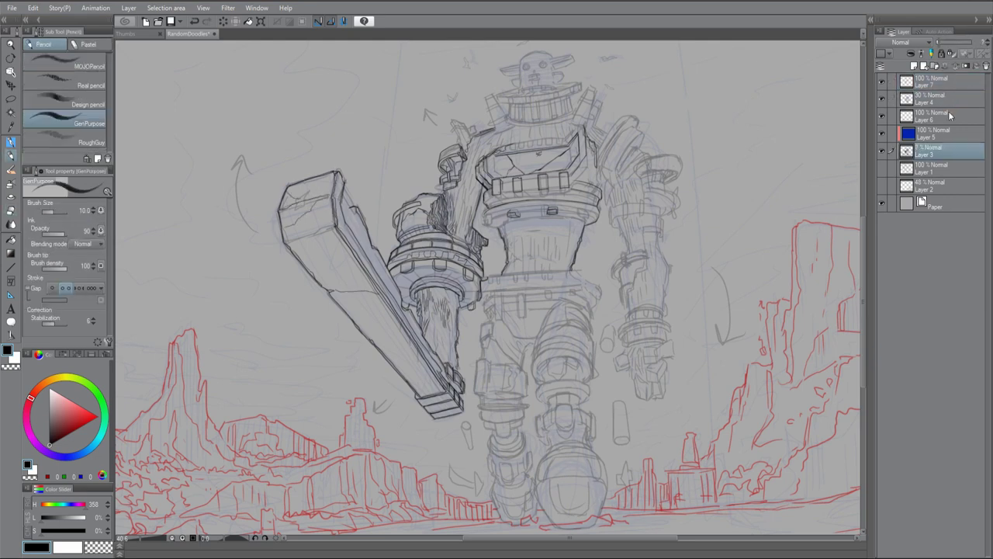
Lower Layer 3's opacity to 7%, hide it, return to Layer 7 and mirror the canvas
click(881, 150)
key(h)
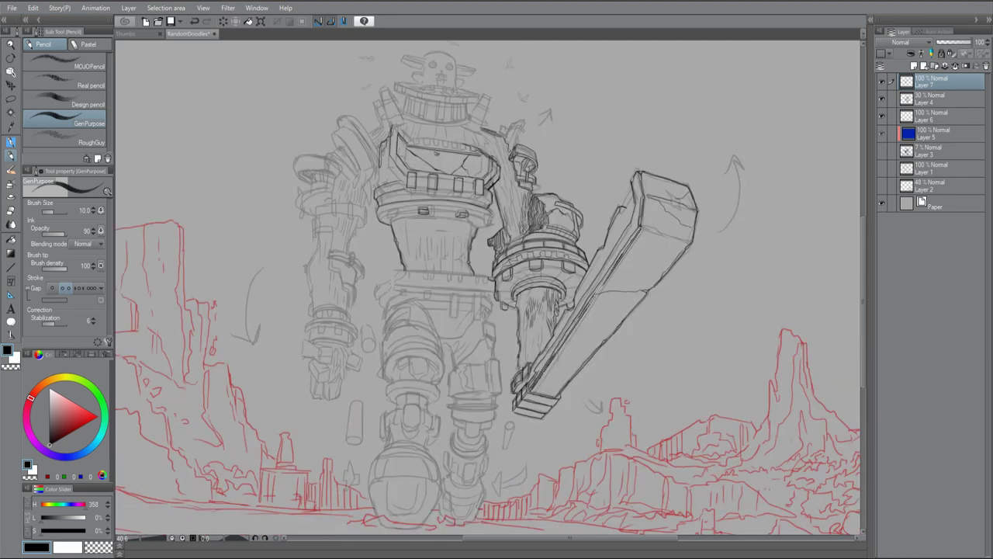
Erase and redraw the club's long inner edges from the handle up to the broad end
key(e)
key(p)
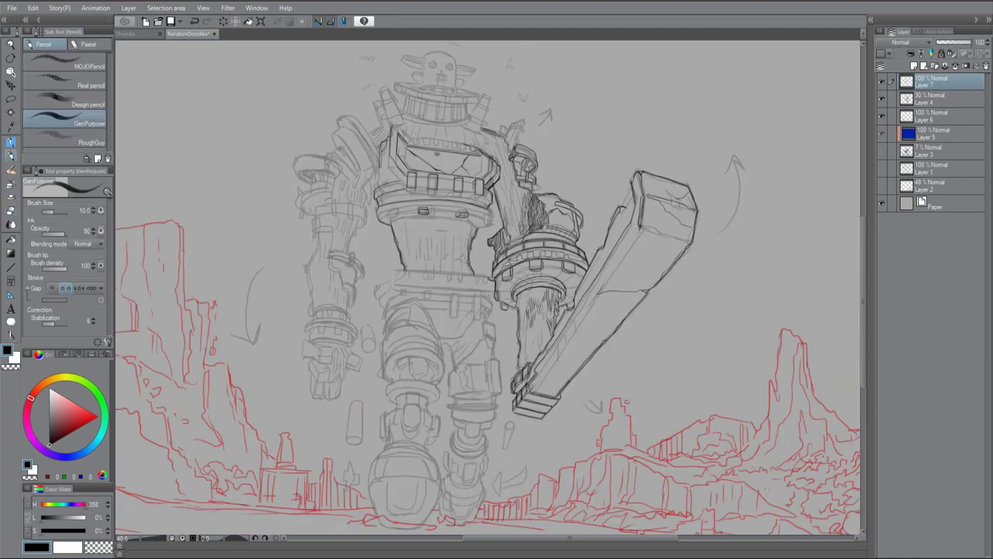
mouse_move(535, 388)
mouse_down()
mouse_move(640, 229)
mouse_move(588, 304)
mouse_move(637, 225)
mouse_move(608, 240)
mouse_up()
key(e)
key(p)
key(e)
key(p)
drag(536, 366, 586, 284)
key(e)
key(p)
Touch up the club's inner edge and add small cracks and nicks along its handle, side face and broad end
key(e)
drag(559, 329, 548, 358)
key(p)
mouse_move(549, 378)
mouse_down()
mouse_move(536, 385)
mouse_move(549, 387)
mouse_up()
drag(585, 356, 568, 360)
drag(630, 239, 653, 244)
drag(635, 178, 672, 193)
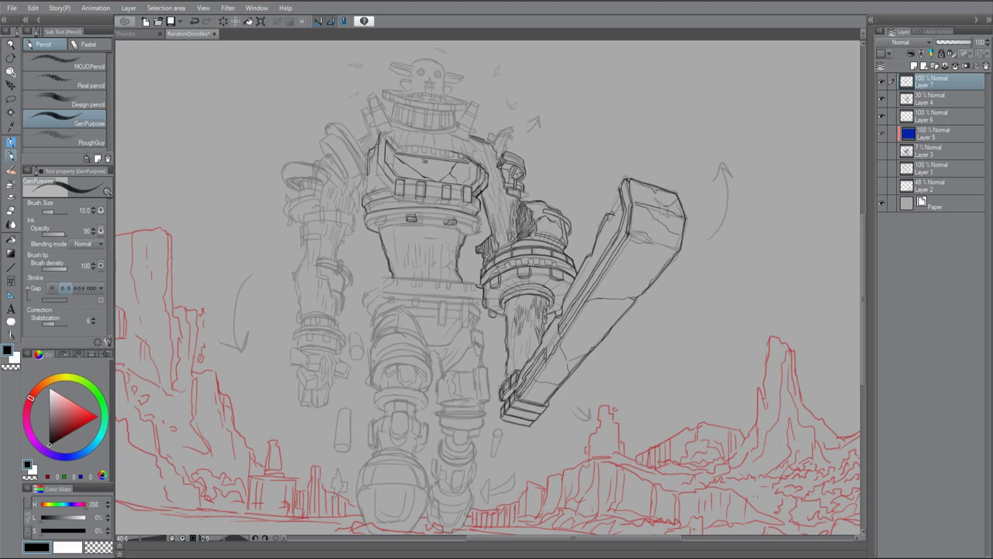
Ink touch-up lines on the club's grip and butt end, and clean up the edge beside the raised upper arm
drag(515, 367, 509, 376)
drag(515, 325, 510, 342)
drag(540, 405, 510, 419)
drag(518, 404, 513, 416)
drag(515, 418, 528, 427)
scroll(457, 251, up, 1)
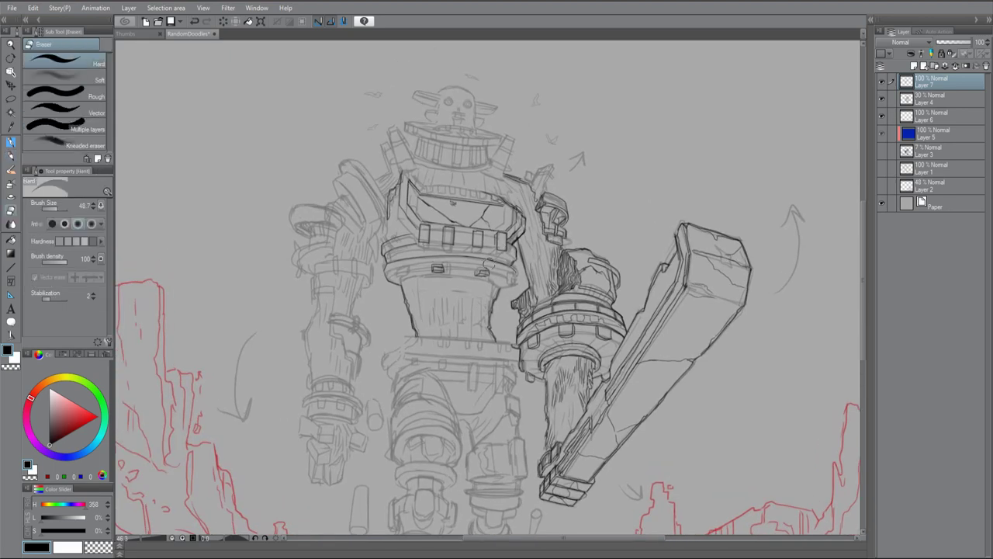
drag(521, 272, 510, 283)
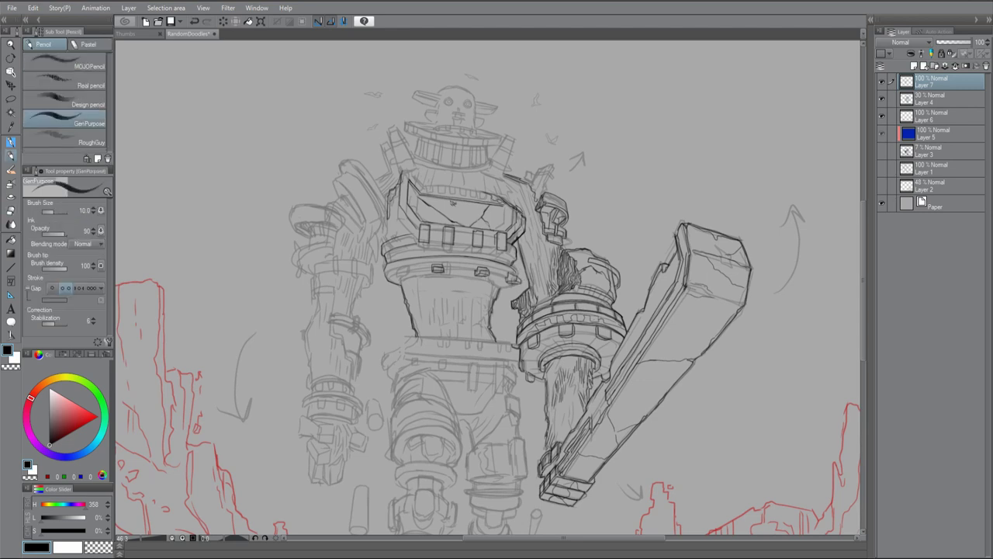
Rework the rim and slots of the lower torso ring, checking the drawing in a mirrored view
key(ctrl+z)
mouse_move(392, 273)
mouse_down()
mouse_move(408, 276)
mouse_move(393, 259)
mouse_move(434, 274)
mouse_move(506, 277)
mouse_move(507, 289)
mouse_move(577, 278)
mouse_up()
key(ctrl+z)
key(ctrl+z)
key(h)
drag(503, 269, 590, 265)
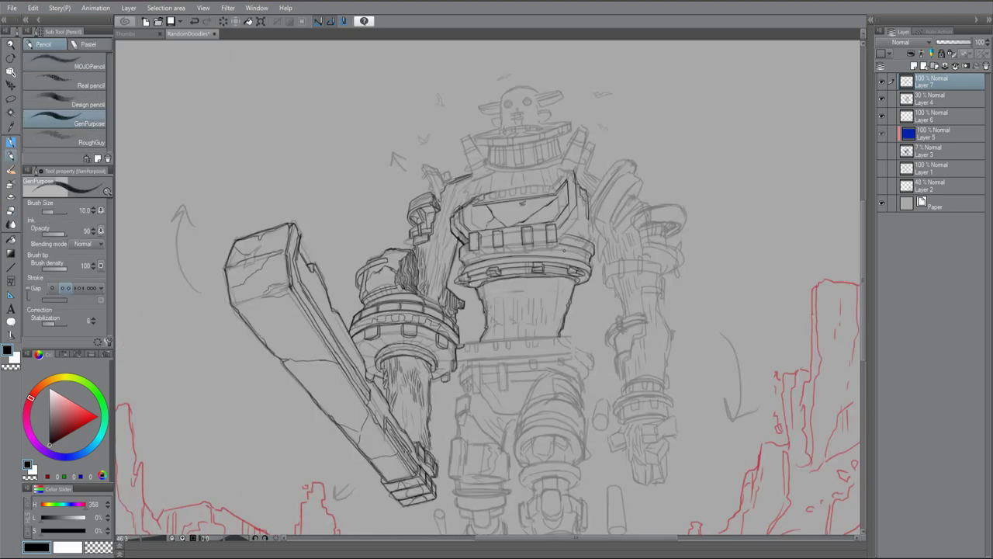
key(h)
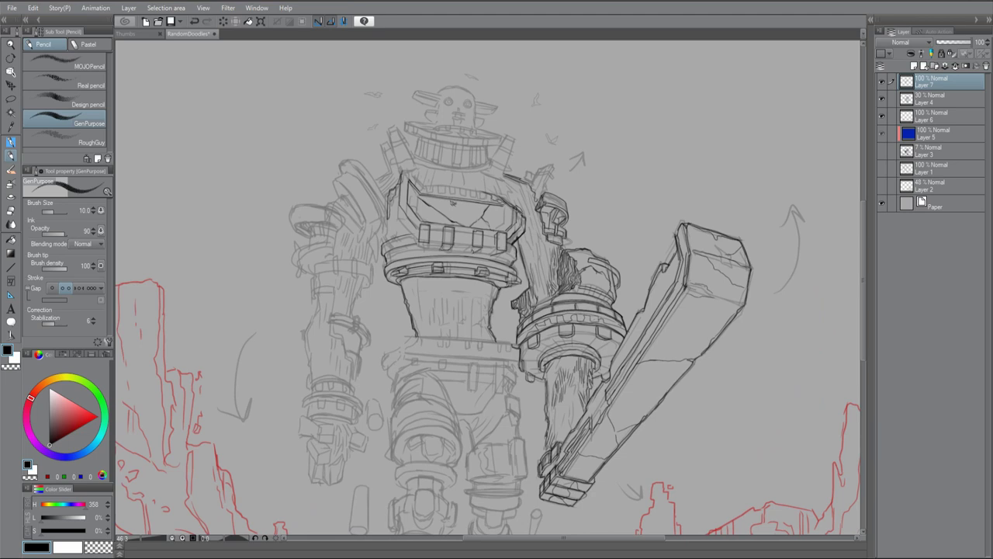
Redraw the lower edge of the chest plate's block row and ink the plate's outer side edge
key(ctrl+z)
drag(419, 250, 494, 254)
key(ctrl+z)
drag(461, 247, 499, 253)
drag(415, 220, 383, 241)
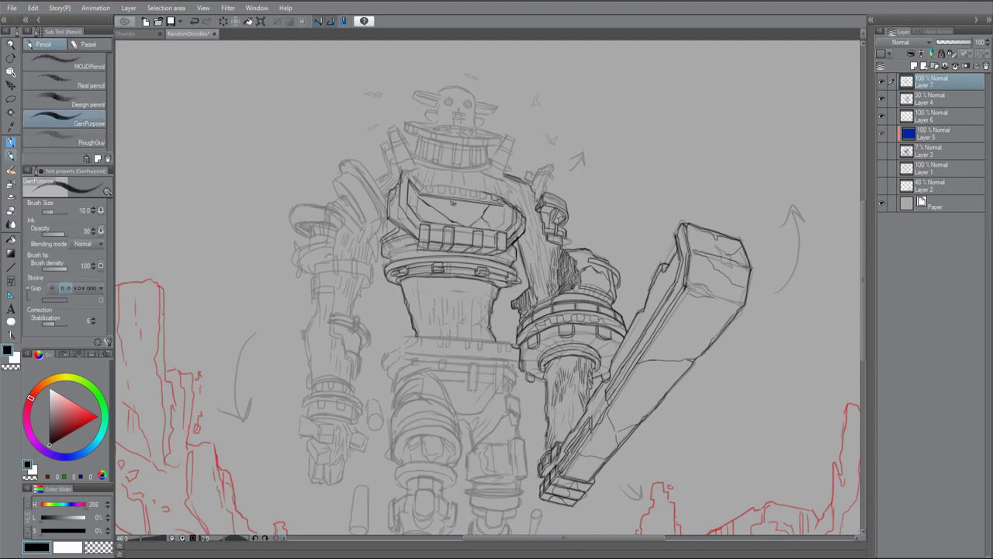
Mirror the canvas and ink a row of small notches along the chest plate's upper rim
key(h)
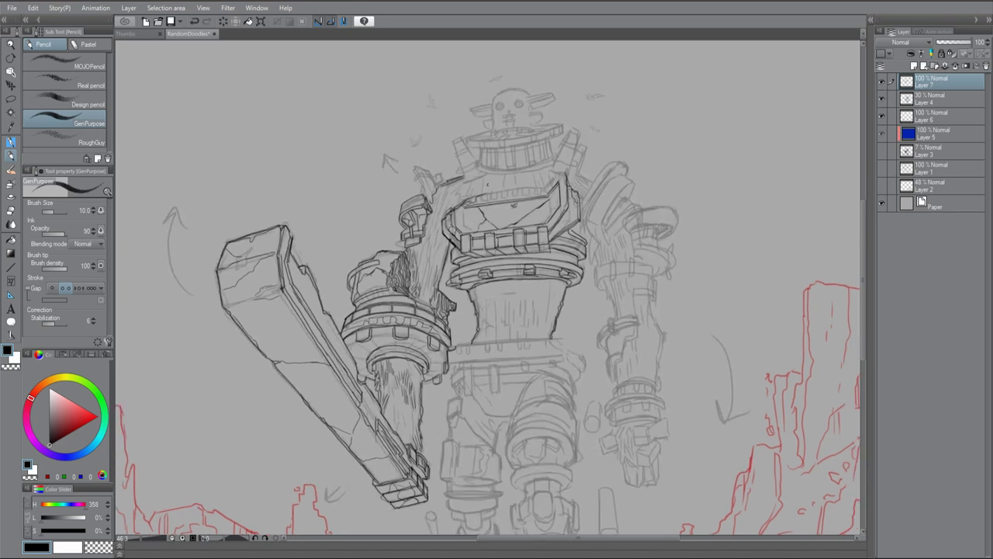
drag(512, 192, 543, 191)
drag(479, 194, 540, 188)
Ink the upper and lower edges of the waist belt, its end and the short strap hanging below it
mouse_move(497, 288)
mouse_down()
mouse_move(465, 223)
mouse_move(465, 245)
mouse_up()
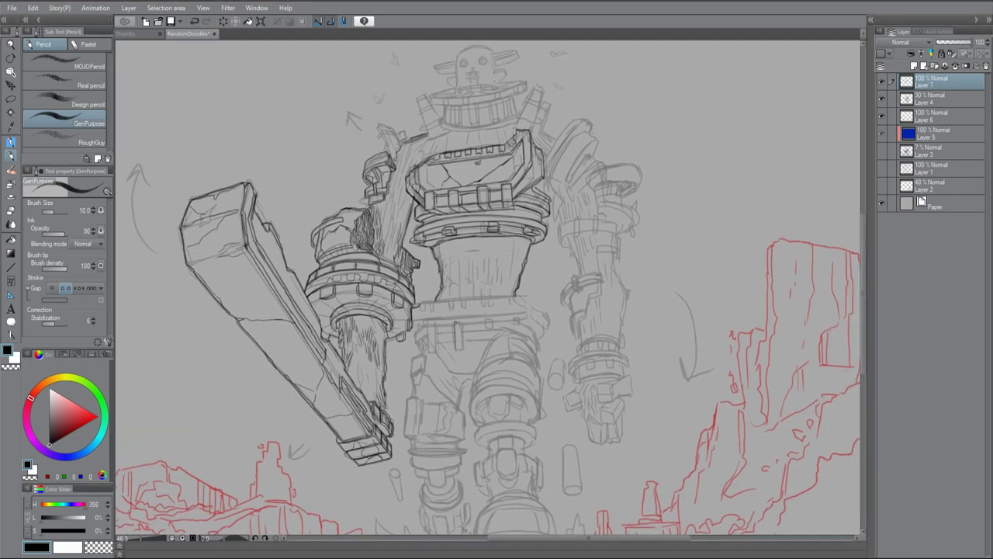
drag(459, 323, 461, 351)
mouse_move(497, 279)
mouse_down()
mouse_move(492, 318)
mouse_move(500, 268)
mouse_up()
drag(418, 305, 525, 300)
drag(425, 289, 518, 282)
drag(498, 318, 492, 268)
mouse_move(425, 261)
mouse_down()
mouse_move(434, 290)
mouse_move(516, 260)
mouse_up()
drag(426, 262, 512, 260)
drag(419, 265, 419, 283)
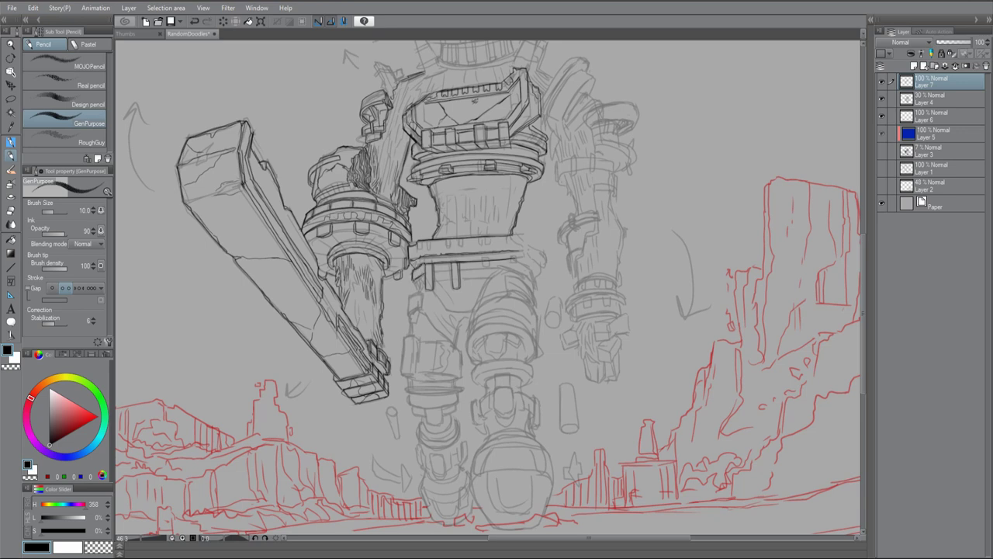
Ink the small block on the rear leg's hip and add notches along the belt
mouse_move(409, 333)
mouse_down()
mouse_move(422, 307)
mouse_move(418, 289)
mouse_move(423, 309)
mouse_up()
drag(406, 302, 419, 292)
drag(404, 305, 423, 316)
key(ctrl+z)
mouse_move(435, 276)
mouse_down()
mouse_move(451, 276)
mouse_move(420, 260)
mouse_move(463, 238)
mouse_up()
mouse_move(428, 249)
mouse_down()
mouse_move(432, 242)
mouse_move(425, 268)
mouse_up()
key(ctrl+z)
mouse_move(433, 266)
mouse_down()
mouse_move(450, 266)
mouse_move(439, 288)
mouse_move(515, 257)
mouse_up()
key(ctrl+z)
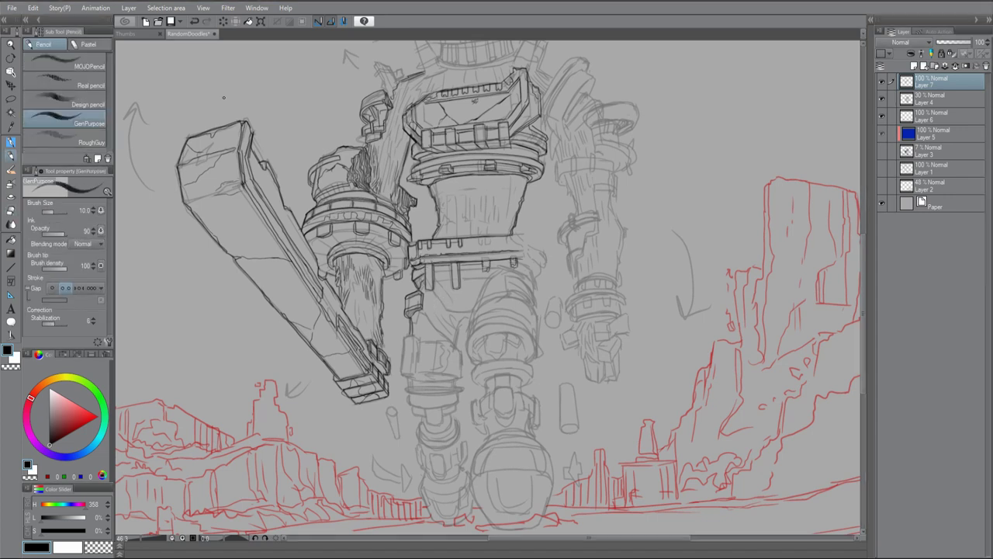
Ink the belt's lower edge details and the curved outline of the pelvis plate beneath it
drag(407, 274, 425, 265)
key(ctrl+z)
mouse_move(519, 273)
mouse_down()
mouse_move(531, 262)
mouse_move(510, 262)
mouse_up()
drag(434, 271, 453, 268)
drag(462, 271, 484, 268)
drag(434, 293, 470, 309)
drag(475, 307, 501, 268)
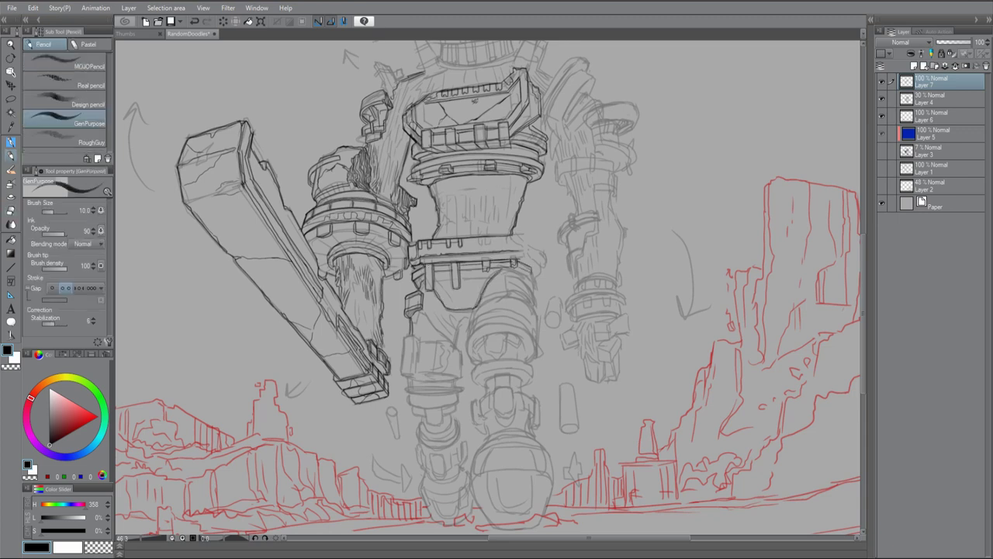
Ink the rear thigh's inner contours and double the pelvis plate's curved edge with an inner line
mouse_move(425, 303)
mouse_down()
mouse_move(456, 346)
mouse_move(436, 322)
mouse_up()
drag(457, 330, 457, 349)
drag(451, 308, 476, 299)
drag(478, 294, 495, 271)
drag(436, 287, 452, 306)
drag(476, 298, 492, 274)
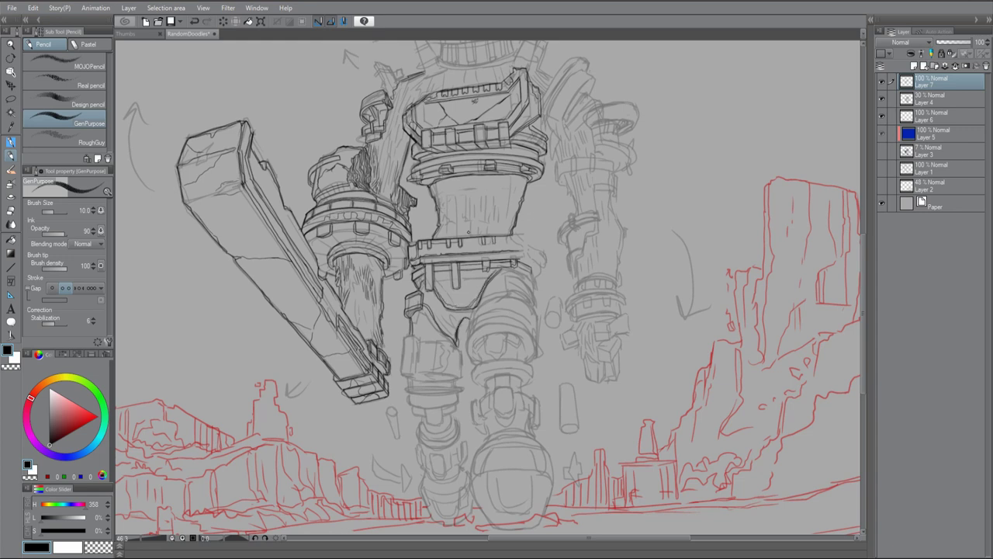
Ink the belt's rugged outer end above the front leg and hatch wood grain on the waist
mouse_move(463, 241)
mouse_down()
mouse_move(494, 238)
mouse_move(541, 263)
mouse_up()
drag(536, 261, 543, 273)
drag(512, 236, 529, 245)
drag(526, 246, 543, 273)
drag(440, 219, 450, 229)
mouse_move(447, 205)
mouse_down()
mouse_move(455, 226)
mouse_move(452, 217)
mouse_up()
drag(457, 213, 463, 222)
drag(521, 242, 542, 259)
drag(539, 259, 543, 269)
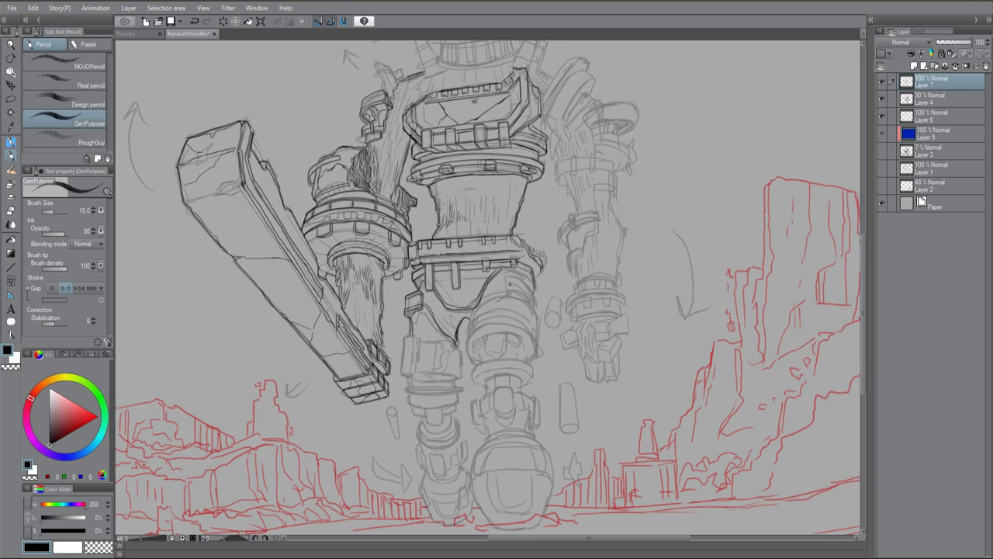
Ink the rear leg's boxy knee guard, tidy its lines with the eraser and refine the thigh above
drag(400, 369, 418, 368)
mouse_move(419, 340)
mouse_down()
mouse_move(411, 373)
mouse_move(447, 340)
mouse_move(433, 340)
mouse_move(446, 370)
mouse_up()
drag(401, 375, 410, 379)
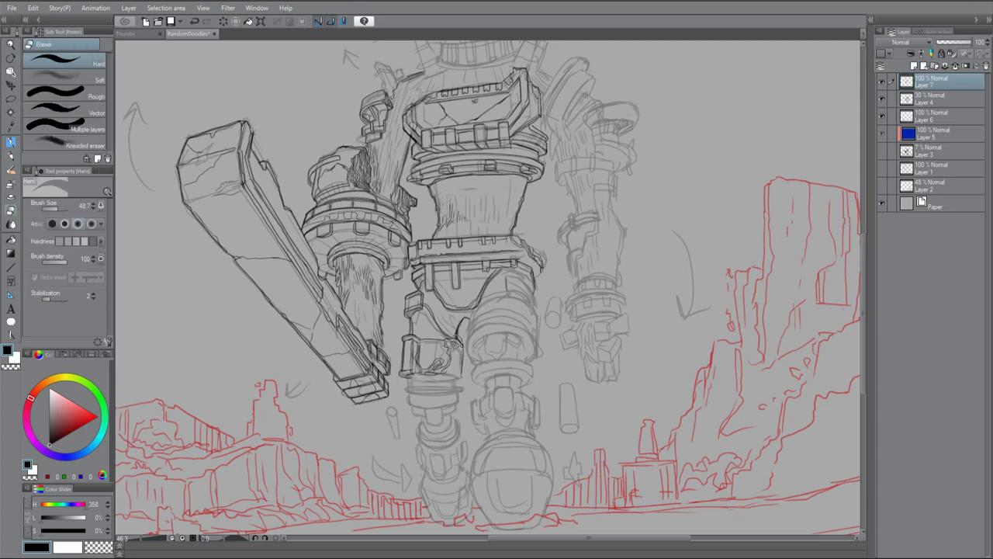
mouse_move(452, 351)
mouse_down()
mouse_move(469, 335)
mouse_move(447, 343)
mouse_up()
drag(425, 310, 444, 340)
drag(413, 318, 413, 334)
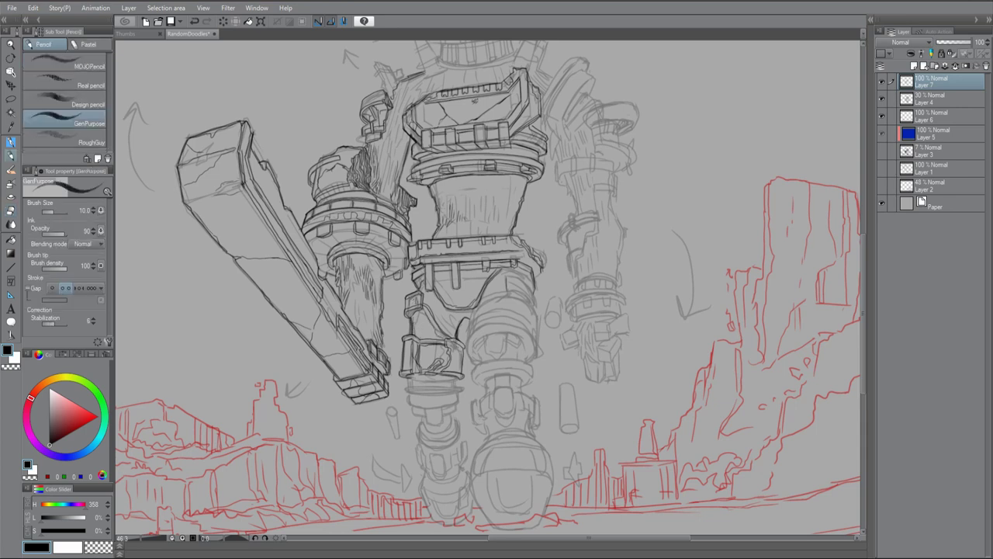
drag(411, 298, 414, 304)
Ink the band under the rear knee guard and reinforce the guard's side edges and inner cracks
drag(415, 304, 407, 286)
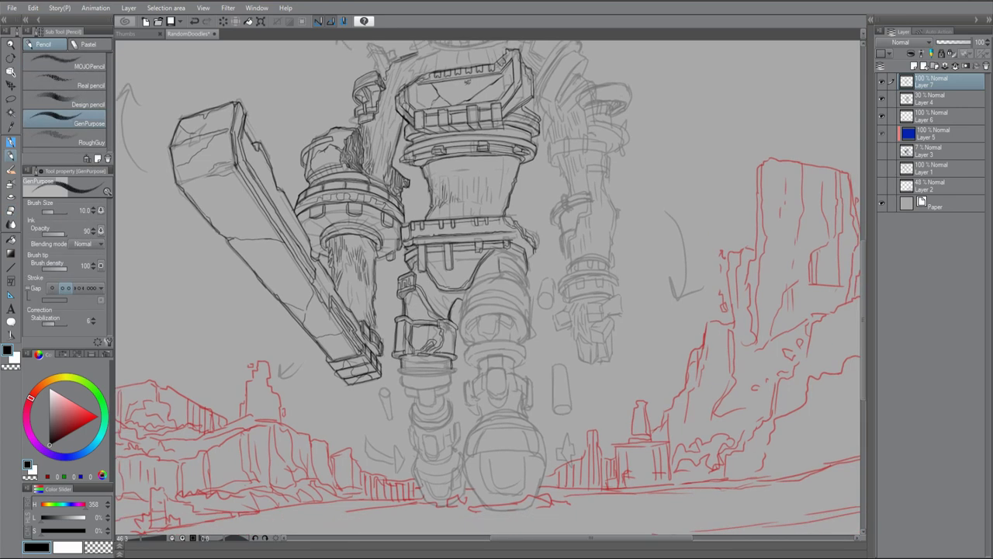
drag(401, 371, 456, 371)
drag(446, 320, 446, 348)
drag(404, 323, 404, 352)
drag(414, 345, 434, 331)
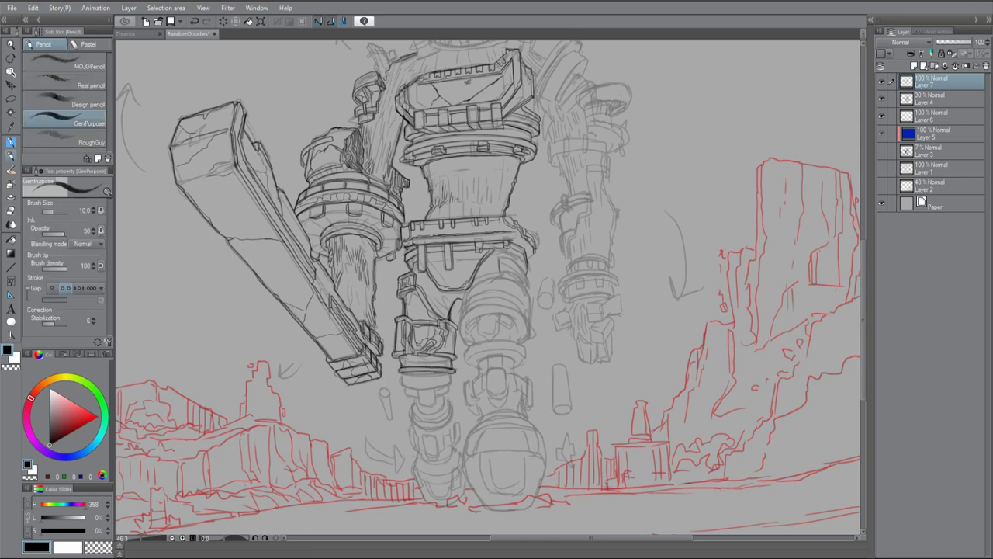
mouse_move(401, 369)
mouse_down()
mouse_move(417, 355)
mouse_move(453, 359)
mouse_up()
drag(455, 329, 456, 357)
drag(396, 331, 397, 351)
drag(457, 321, 454, 341)
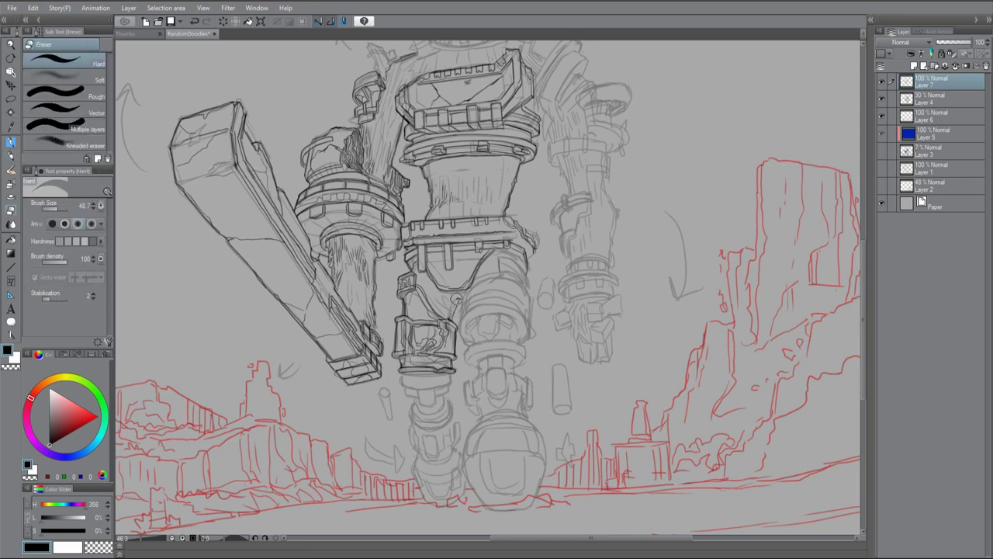
Ink the rear leg's tapered shin collar and the round joint below it
scroll(489, 287, down, 1)
drag(405, 371, 450, 359)
drag(424, 374, 446, 361)
mouse_move(434, 363)
mouse_down()
mouse_move(440, 372)
mouse_move(422, 380)
mouse_up()
drag(436, 377, 448, 382)
mouse_move(419, 388)
mouse_down()
mouse_move(433, 377)
mouse_move(435, 403)
mouse_move(449, 407)
mouse_move(416, 409)
mouse_move(450, 411)
mouse_up()
drag(386, 440, 392, 438)
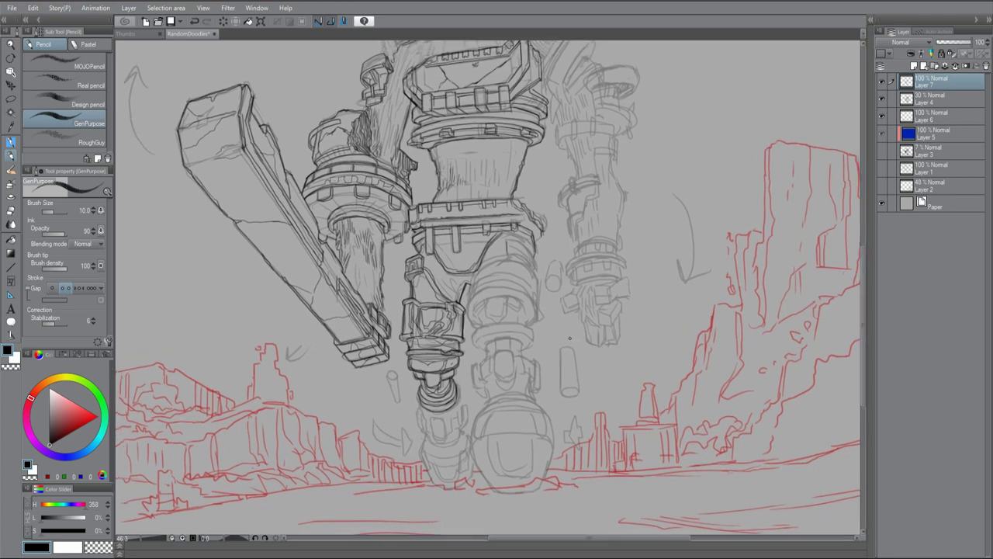
Ink the rear foot's angular outline, top plate and side edges
drag(439, 242, 486, 242)
key(ctrl+z)
drag(422, 436, 431, 481)
drag(475, 463, 473, 480)
drag(427, 447, 423, 471)
mouse_move(456, 447)
mouse_down()
mouse_move(466, 468)
mouse_move(456, 457)
mouse_move(458, 469)
mouse_move(466, 444)
mouse_up()
mouse_move(462, 447)
mouse_down()
mouse_move(467, 431)
mouse_move(450, 443)
mouse_up()
drag(433, 432, 429, 442)
Ink the rounded central block of the front leg's ankle joint
drag(498, 379, 514, 390)
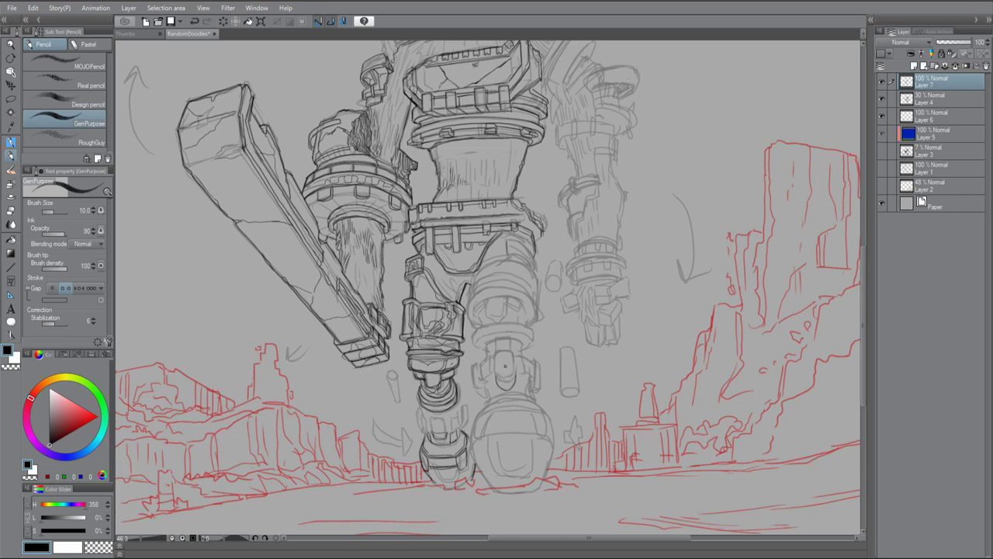
mouse_move(499, 355)
mouse_down()
mouse_move(506, 370)
mouse_move(514, 354)
mouse_move(495, 372)
mouse_up()
drag(518, 357, 520, 390)
mouse_move(491, 367)
mouse_down()
mouse_move(495, 379)
mouse_move(520, 374)
mouse_up()
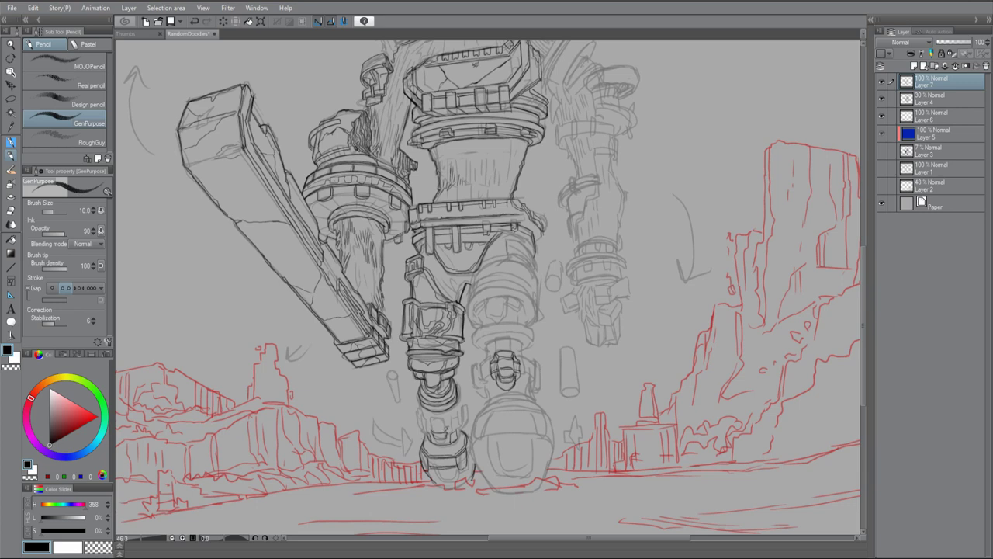
Ink the rear leg's ankle mechanism and the flat ring above the front leg's ankle joint
drag(427, 421, 432, 433)
mouse_move(430, 426)
mouse_down()
mouse_move(443, 414)
mouse_move(441, 427)
mouse_up()
drag(435, 435, 447, 443)
mouse_move(423, 411)
mouse_down()
mouse_move(430, 430)
mouse_move(424, 423)
mouse_up()
drag(473, 341, 482, 346)
mouse_move(481, 344)
mouse_down()
mouse_move(536, 322)
mouse_move(533, 345)
mouse_move(534, 324)
mouse_move(520, 323)
mouse_move(534, 335)
mouse_move(485, 350)
mouse_up()
mouse_move(532, 344)
mouse_down()
mouse_move(492, 346)
mouse_move(521, 344)
mouse_up()
mouse_move(491, 364)
mouse_down()
mouse_move(492, 378)
mouse_move(459, 415)
mouse_move(461, 431)
mouse_up()
drag(463, 412, 456, 430)
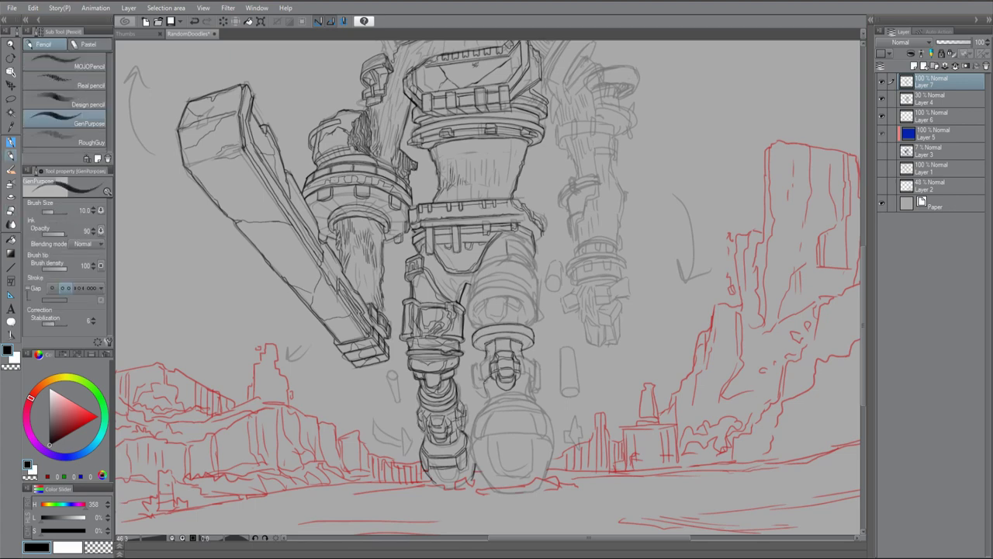
Ink the inner side bracket of the front ankle and reinforce the flat ring above it
drag(481, 355, 492, 365)
mouse_move(518, 357)
mouse_down()
mouse_move(520, 375)
mouse_move(478, 394)
mouse_up()
mouse_move(473, 363)
mouse_down()
mouse_move(485, 388)
mouse_move(487, 361)
mouse_up()
drag(475, 327, 532, 341)
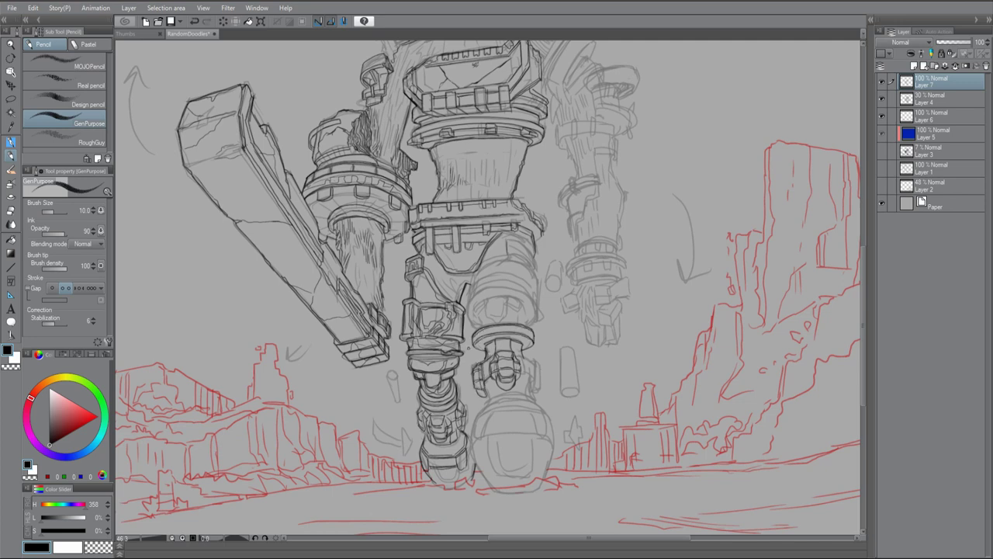
Ink the rounded recess and small plates in the middle of the front knee
drag(486, 310, 501, 321)
mouse_move(500, 301)
mouse_down()
mouse_move(506, 319)
mouse_move(504, 299)
mouse_up()
mouse_move(488, 303)
mouse_down()
mouse_move(510, 317)
mouse_move(486, 314)
mouse_up()
mouse_move(507, 298)
mouse_down()
mouse_move(523, 309)
mouse_move(483, 326)
mouse_up()
drag(520, 315, 526, 322)
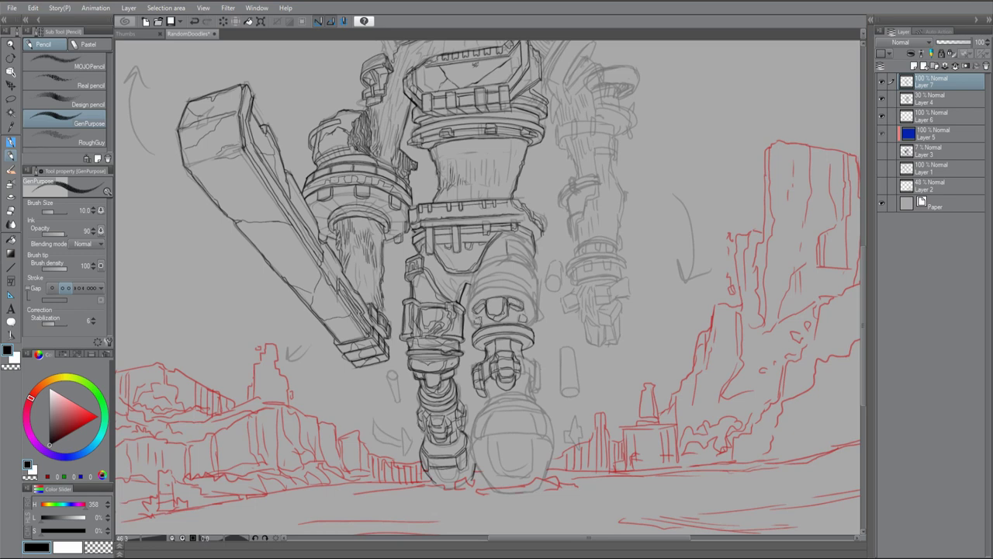
Ink the front knee's round housing with its curved upper rim and sides
mouse_move(468, 312)
mouse_down()
mouse_move(537, 307)
mouse_move(537, 288)
mouse_up()
drag(532, 312, 534, 328)
drag(470, 294, 470, 315)
mouse_move(486, 287)
mouse_down()
mouse_move(500, 289)
mouse_move(485, 298)
mouse_up()
mouse_move(523, 302)
mouse_down()
mouse_move(525, 326)
mouse_move(494, 323)
mouse_up()
drag(524, 293, 536, 328)
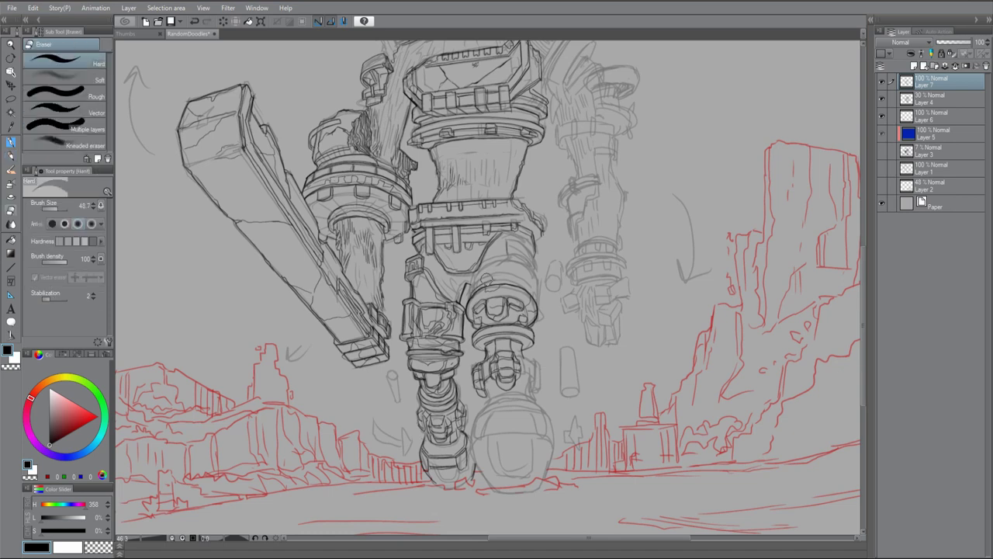
Erase stray lines above the front knee and ink the curved armour bands across the front thigh
drag(508, 279, 532, 297)
mouse_move(469, 298)
mouse_down()
mouse_move(540, 270)
mouse_move(521, 261)
mouse_up()
key(ctrl+z)
mouse_move(470, 267)
mouse_down()
mouse_move(486, 286)
mouse_move(533, 261)
mouse_move(541, 308)
mouse_move(542, 264)
mouse_up()
mouse_move(500, 268)
mouse_down()
mouse_move(509, 259)
mouse_move(506, 280)
mouse_up()
drag(469, 272, 482, 298)
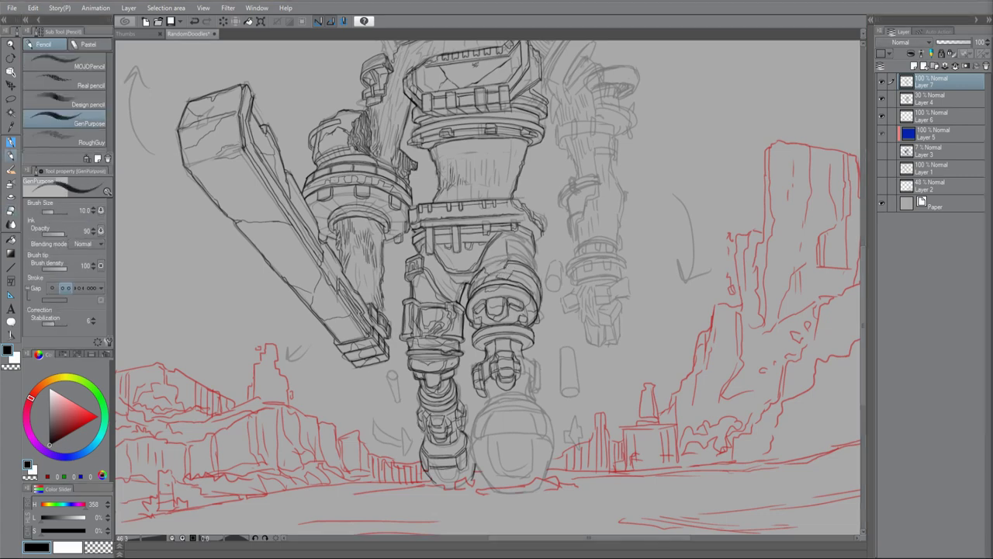
Mirror the canvas, hide Layer 4 and refine the front thigh armour's outer contour with pencil and eraser
key(h)
key(e)
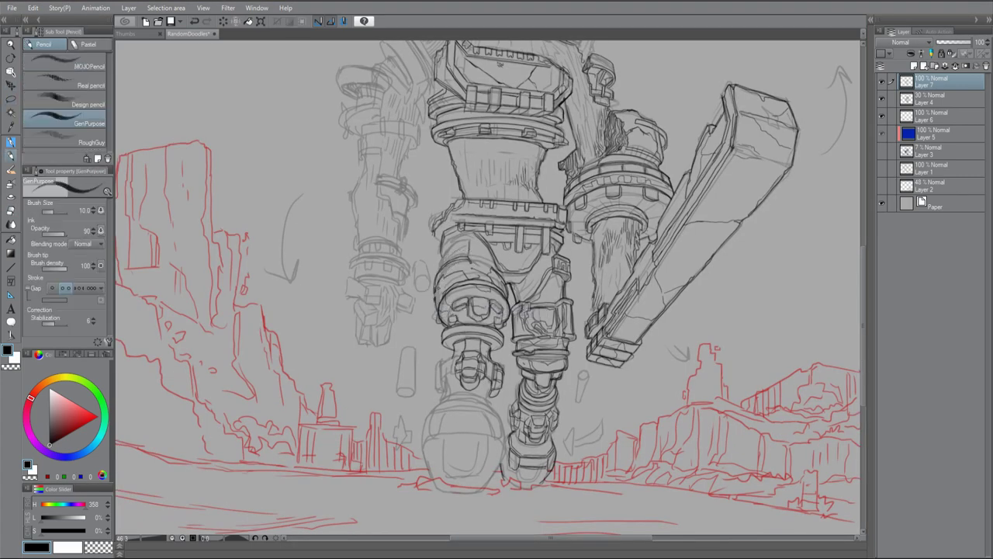
key(p)
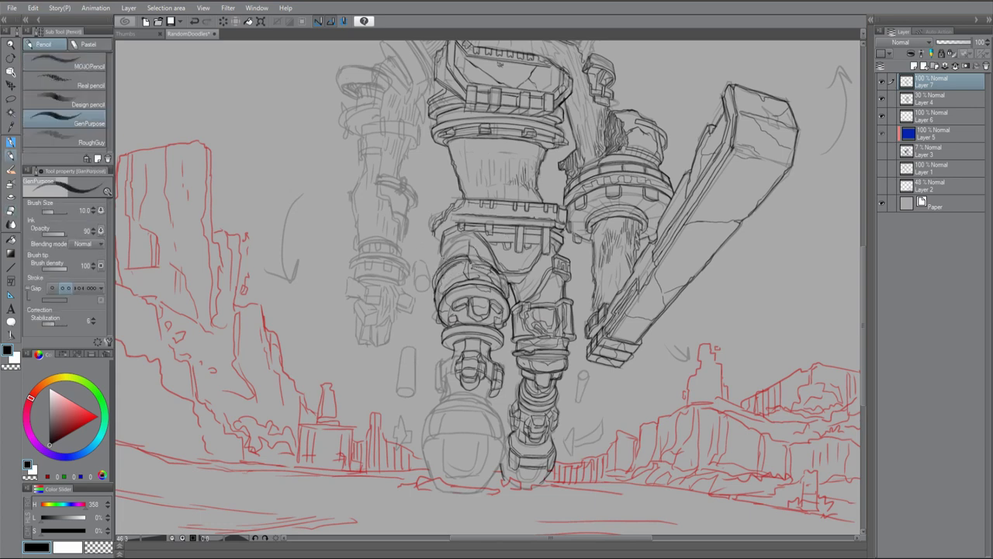
key(e)
key(p)
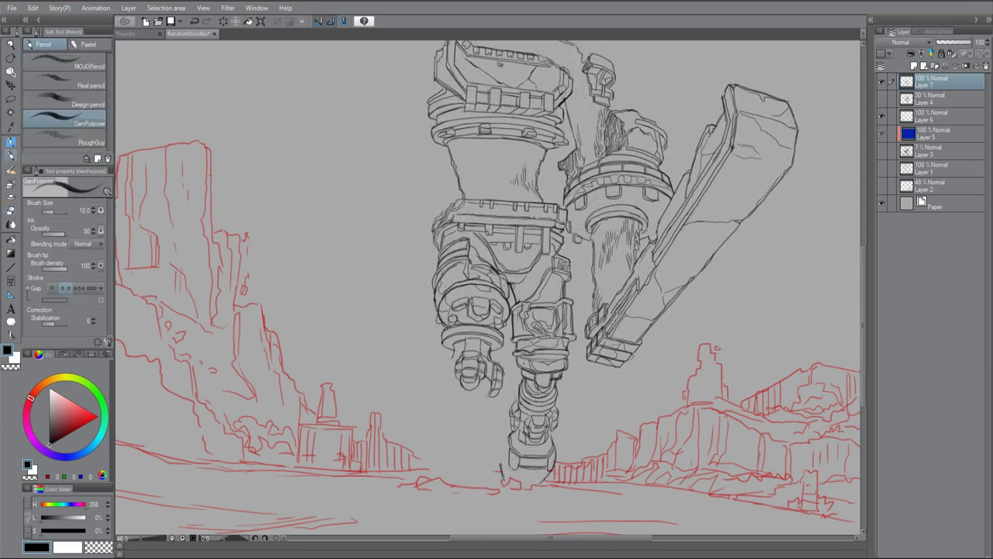
key(e)
key(p)
key(e)
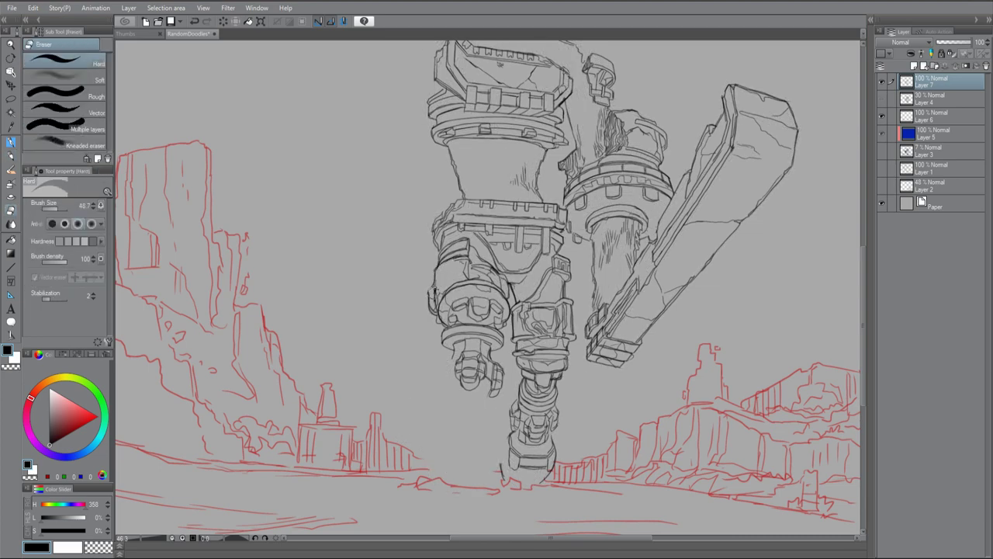
key(p)
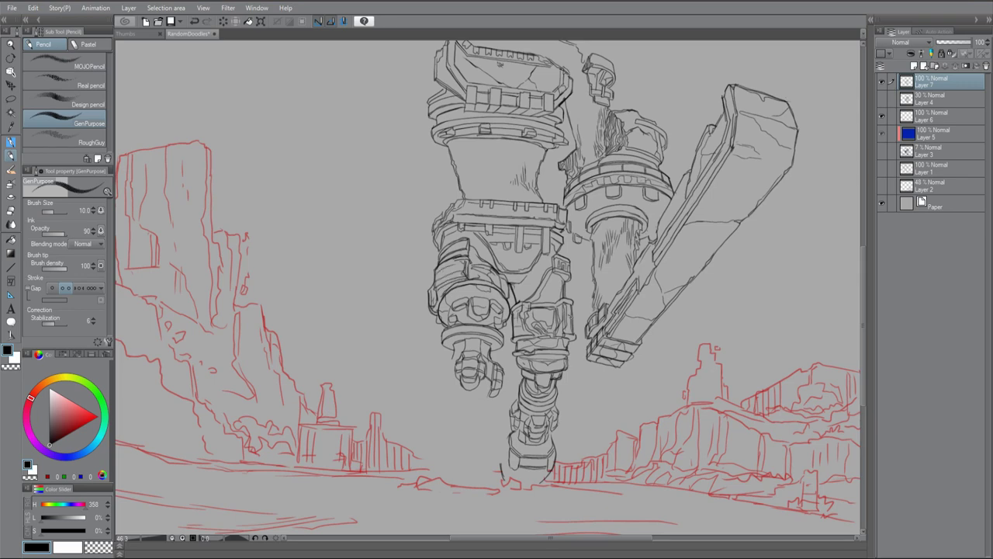
Mirror the canvas back, show Layer 4 again and touch up the rear leg's ankle joint
key(h)
scroll(487, 287, up, 3)
drag(506, 296, 554, 307)
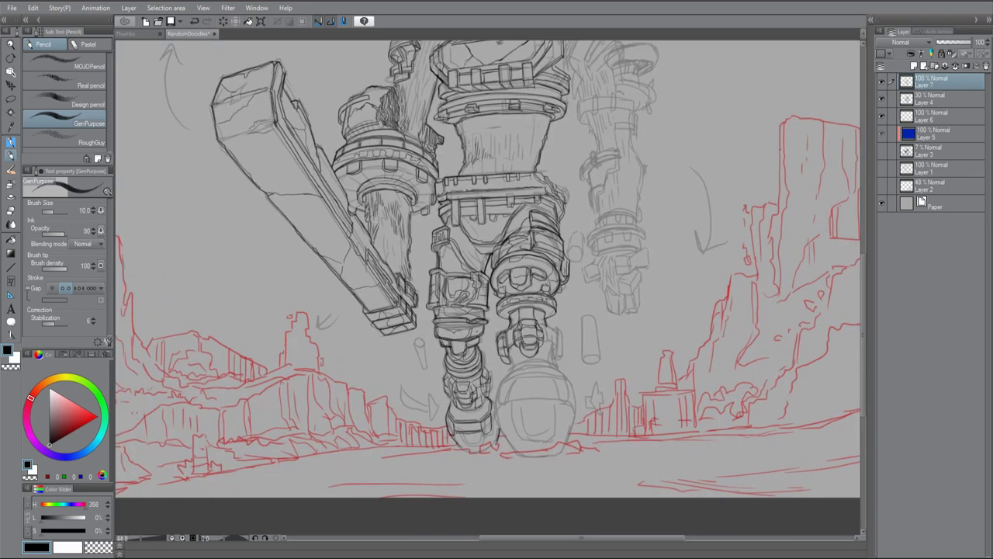
key(e)
key(p)
mouse_move(442, 355)
mouse_down()
mouse_move(447, 374)
mouse_move(479, 374)
mouse_up()
key(e)
key(p)
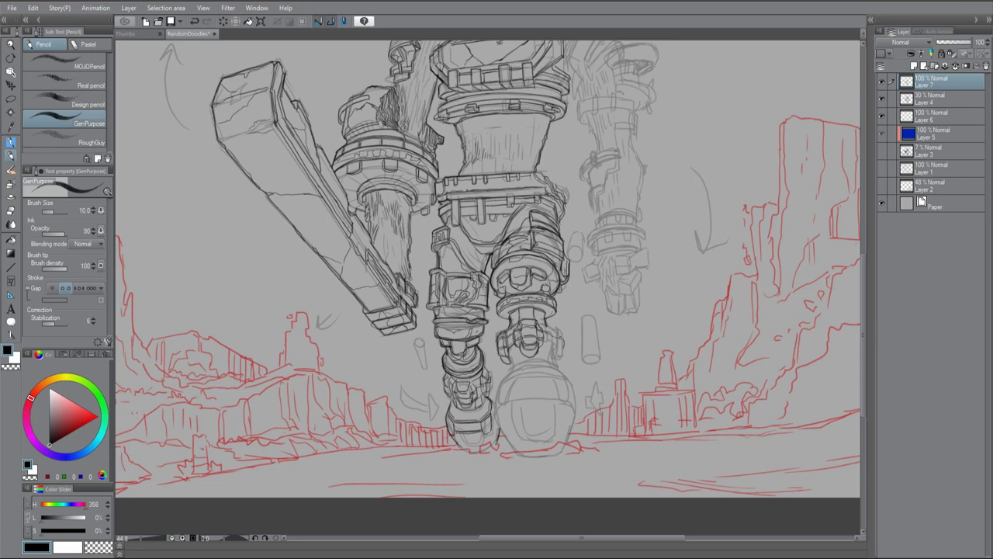
Ink the front ankle's outer bracket and the rounded side openings on top of the front foot
mouse_move(555, 337)
mouse_down()
mouse_move(566, 365)
mouse_move(554, 355)
mouse_up()
key(e)
key(p)
drag(512, 352, 522, 363)
drag(498, 377, 511, 399)
key(e)
key(p)
drag(555, 377, 568, 403)
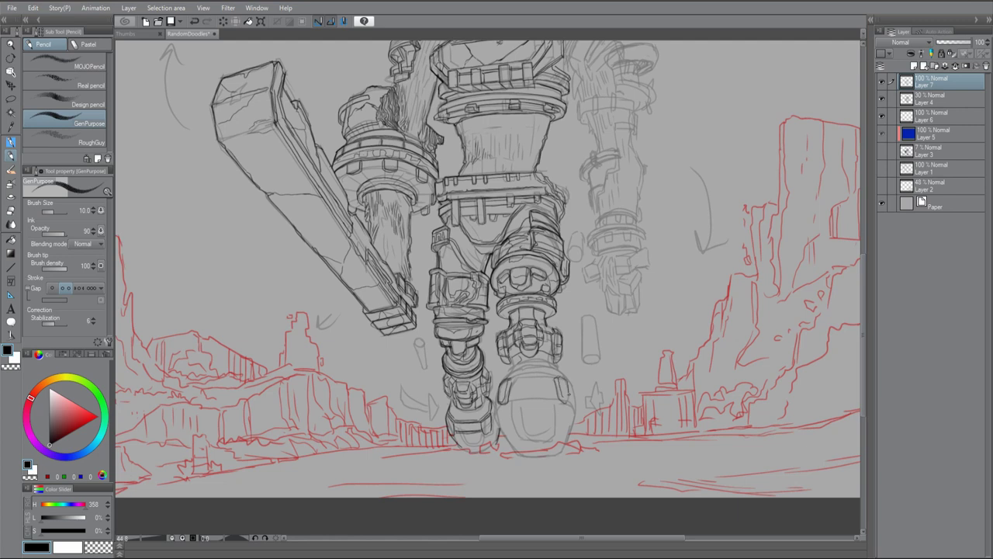
Ink the cracked ground line beneath the front foot and the foot's outer side contours
key(e)
key(p)
drag(552, 445, 593, 444)
drag(504, 454, 556, 450)
drag(496, 390, 514, 451)
drag(570, 428, 573, 444)
drag(501, 410, 503, 434)
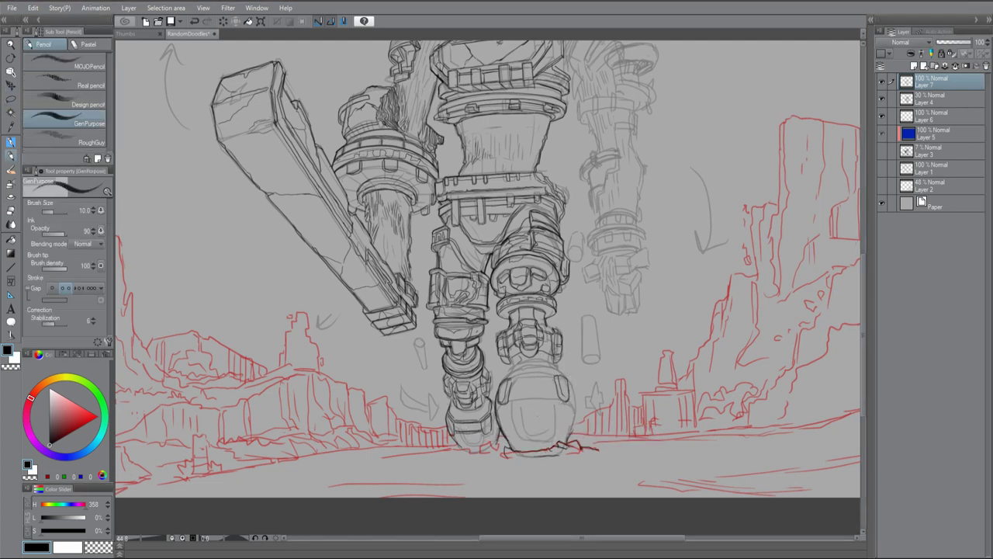
Ink the front foot's upper band and U-shaped central panel, and add band lines across the rear foot
drag(512, 388, 555, 383)
mouse_move(512, 380)
mouse_down()
mouse_move(556, 383)
mouse_move(555, 357)
mouse_up()
key(ctrl+z)
drag(573, 393, 574, 436)
drag(513, 390, 518, 423)
drag(516, 425, 550, 429)
drag(552, 388, 549, 429)
mouse_move(533, 389)
mouse_down()
mouse_move(554, 425)
mouse_move(522, 427)
mouse_move(533, 427)
mouse_move(518, 403)
mouse_up()
key(ctrl+z)
drag(453, 399, 487, 407)
drag(455, 408, 487, 416)
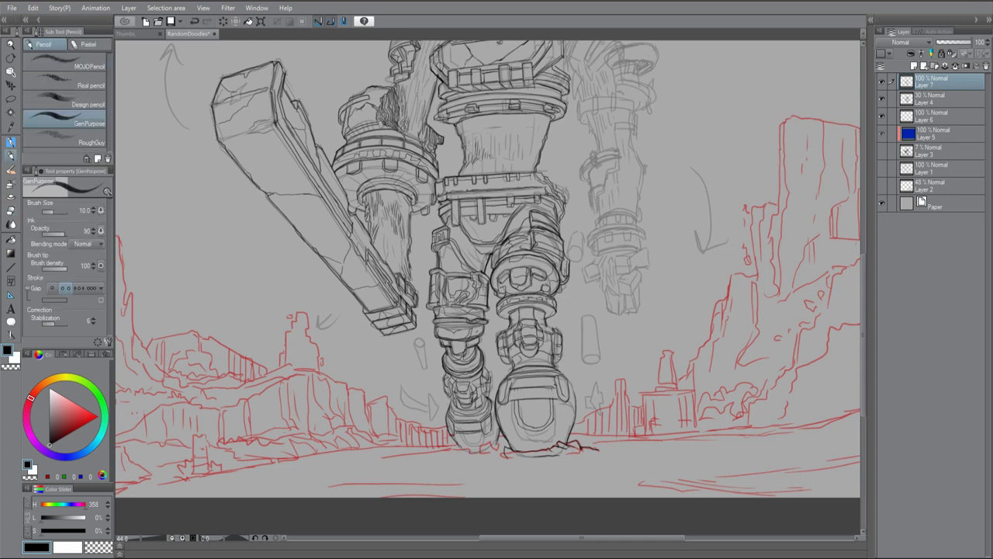
Detail the front foot with an inner emblem ring, side panel lines and studs along its upper band
drag(574, 405, 565, 435)
drag(512, 405, 502, 439)
drag(568, 402, 561, 439)
drag(521, 399, 525, 422)
mouse_move(543, 399)
mouse_down()
mouse_move(548, 411)
mouse_move(545, 400)
mouse_up()
drag(532, 408, 560, 441)
mouse_move(506, 408)
mouse_down()
mouse_move(500, 433)
mouse_move(549, 447)
mouse_move(565, 441)
mouse_up()
key(ctrl+z)
drag(521, 401, 511, 439)
drag(557, 400, 551, 442)
mouse_move(522, 385)
mouse_down()
mouse_move(566, 390)
mouse_move(502, 395)
mouse_up()
drag(569, 383, 575, 414)
drag(511, 392, 557, 397)
Ink the rear foot's lower plates and the broken ground around it
drag(457, 423, 479, 425)
mouse_move(461, 434)
mouse_down()
mouse_move(495, 446)
mouse_move(443, 452)
mouse_up()
drag(454, 446, 444, 374)
drag(488, 392, 485, 284)
Add denser wood-grain hatching to the forearm behind the club
scroll(488, 287, up, 2)
scroll(489, 287, up, 1)
mouse_move(393, 298)
mouse_down()
mouse_move(401, 334)
mouse_move(411, 324)
mouse_up()
mouse_move(391, 276)
mouse_down()
mouse_move(400, 303)
mouse_move(419, 306)
mouse_up()
drag(391, 253, 411, 273)
Touch up the edges and surface cracks of the large stone club
drag(294, 155, 298, 168)
drag(230, 200, 281, 190)
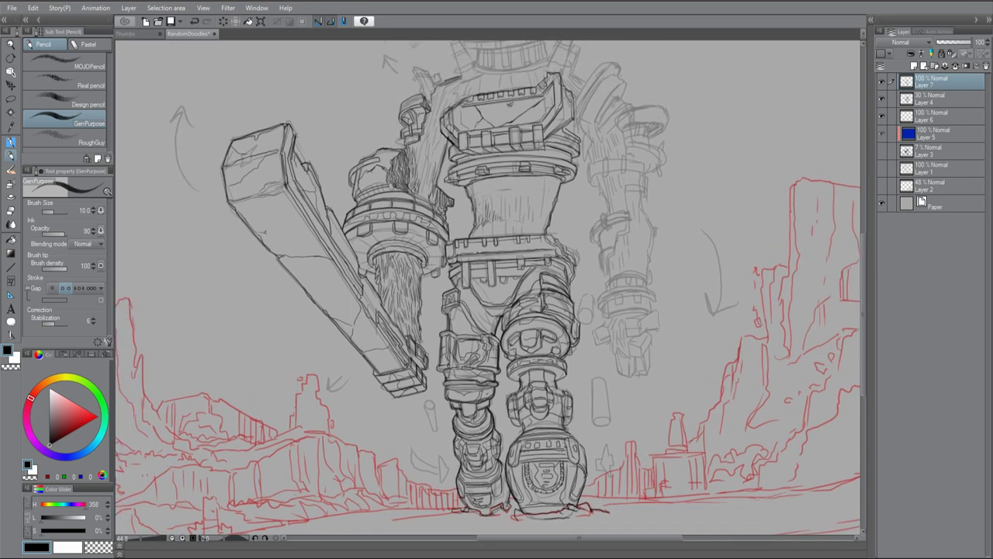
drag(264, 231, 326, 274)
drag(326, 272, 352, 316)
Ink the free arm's blocky hand with its fingers and the studded wrist band above it
drag(489, 287, 466, 277)
mouse_move(607, 332)
mouse_down()
mouse_move(613, 346)
mouse_move(627, 343)
mouse_move(611, 368)
mouse_move(607, 334)
mouse_move(574, 334)
mouse_up()
mouse_move(574, 332)
mouse_down()
mouse_move(590, 337)
mouse_move(586, 316)
mouse_up()
mouse_move(583, 310)
mouse_down()
mouse_move(590, 332)
mouse_move(625, 321)
mouse_up()
mouse_move(625, 302)
mouse_down()
mouse_move(636, 320)
mouse_move(595, 296)
mouse_move(621, 299)
mouse_up()
drag(626, 348, 613, 367)
mouse_move(572, 332)
mouse_down()
mouse_move(634, 302)
mouse_move(635, 279)
mouse_move(619, 278)
mouse_up()
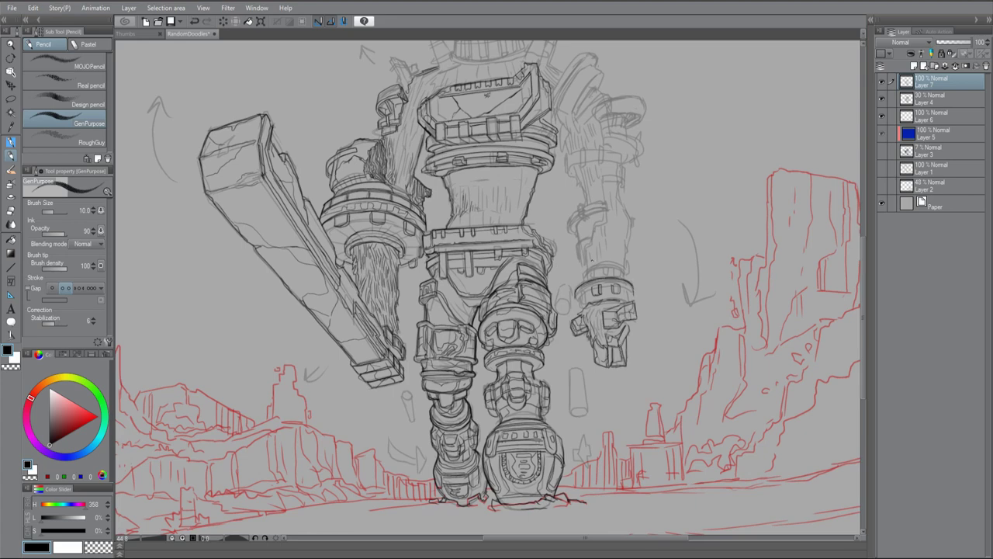
mouse_move(577, 306)
mouse_down()
mouse_move(587, 286)
mouse_move(633, 280)
mouse_up()
Mirror the canvas, touch up the free arm's wrist band with eraser and pencil, and mirror it back
key(e)
key(h)
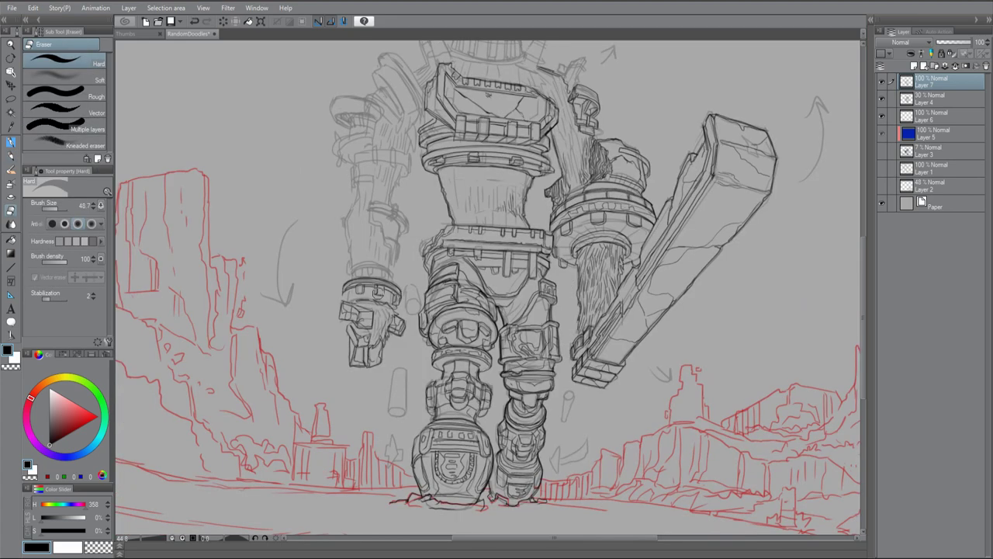
key(p)
drag(354, 298, 363, 287)
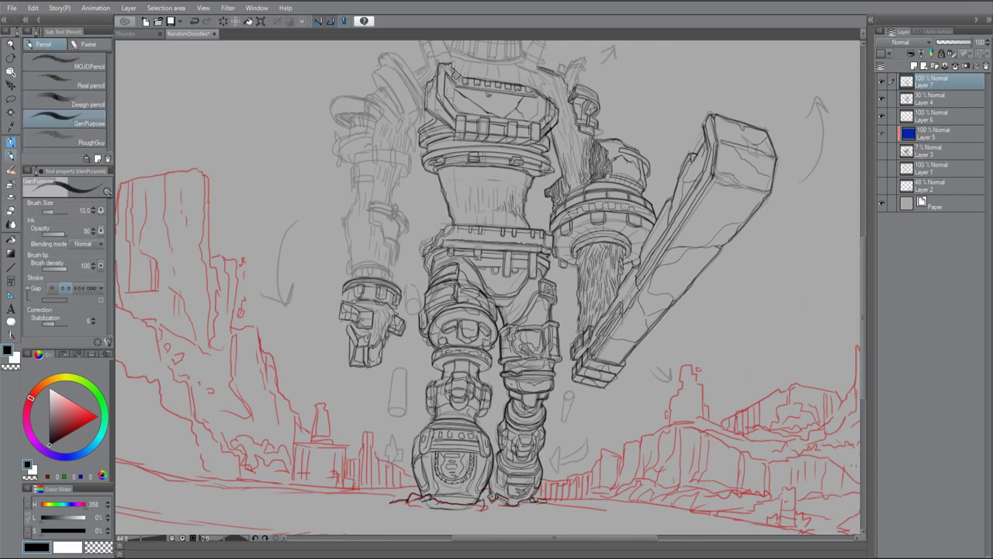
key(h)
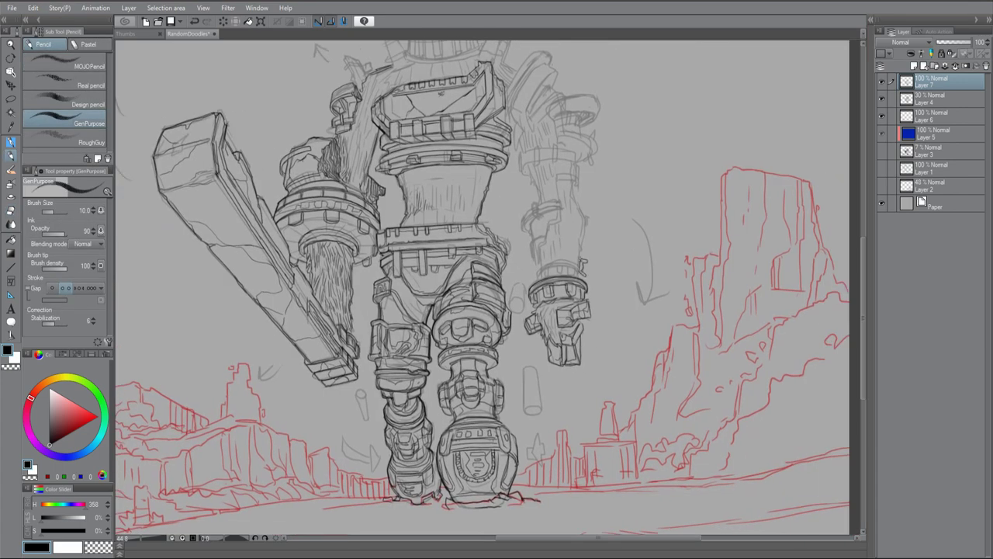
Ink the upper wrist ring and the wraparound armour bracket on the free forearm
mouse_move(571, 277)
mouse_down()
mouse_move(579, 267)
mouse_move(549, 269)
mouse_up()
drag(540, 273, 564, 259)
mouse_move(532, 271)
mouse_down()
mouse_move(581, 261)
mouse_move(550, 224)
mouse_move(535, 268)
mouse_move(545, 235)
mouse_move(536, 204)
mouse_move(561, 200)
mouse_up()
scroll(482, 287, up, 2)
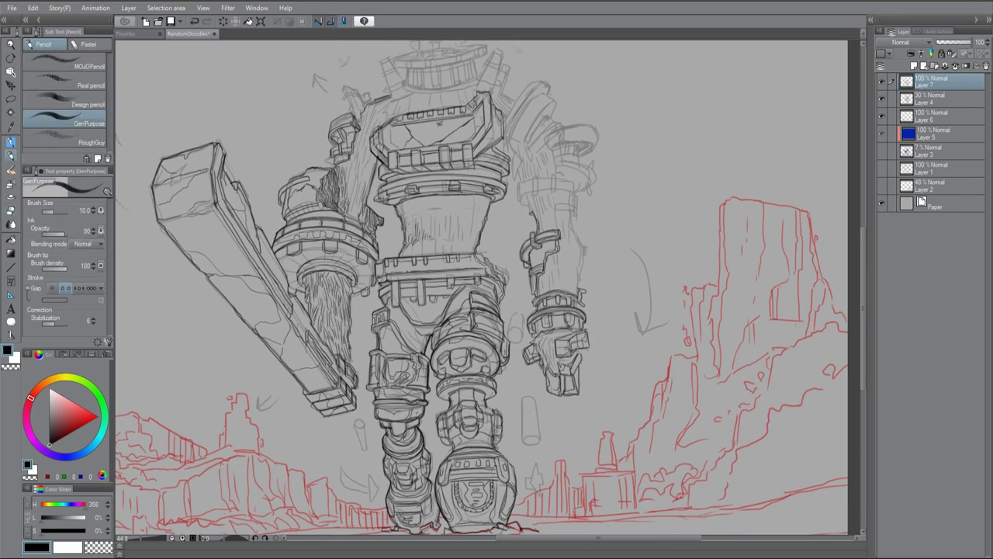
Ink the free forearm's side contours and wood grain up toward the elbow
drag(584, 241, 579, 291)
drag(581, 225, 571, 278)
mouse_move(555, 205)
mouse_down()
mouse_move(575, 213)
mouse_move(573, 226)
mouse_up()
scroll(483, 288, down, 1)
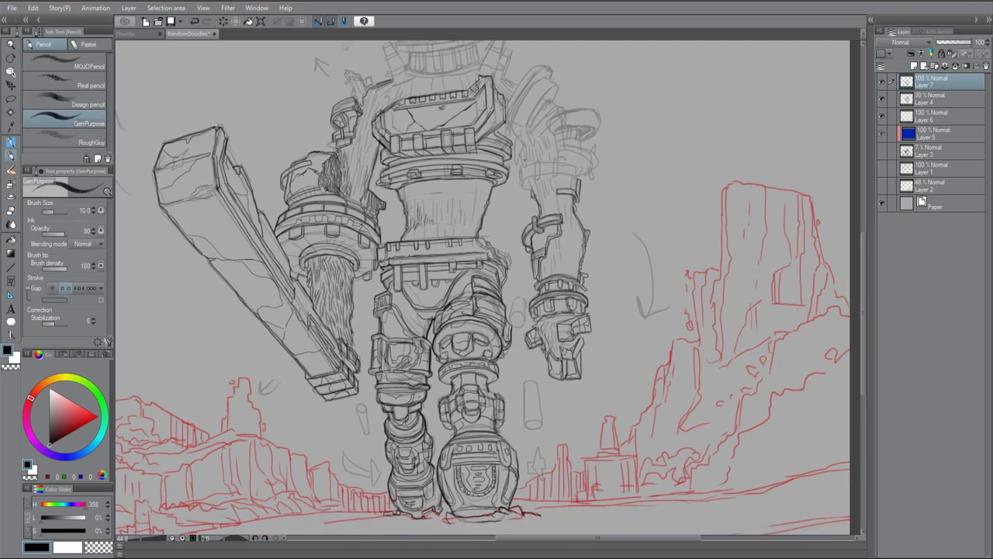
Ink a vertical tab and the curved edge of the ring above the free forearm
mouse_move(540, 166)
mouse_down()
mouse_move(544, 183)
mouse_move(531, 188)
mouse_up()
mouse_move(543, 179)
mouse_down()
mouse_move(577, 176)
mouse_move(521, 188)
mouse_up()
key(e)
key(p)
mouse_move(529, 178)
mouse_down()
mouse_move(522, 191)
mouse_move(580, 169)
mouse_up()
drag(580, 172, 587, 184)
key(e)
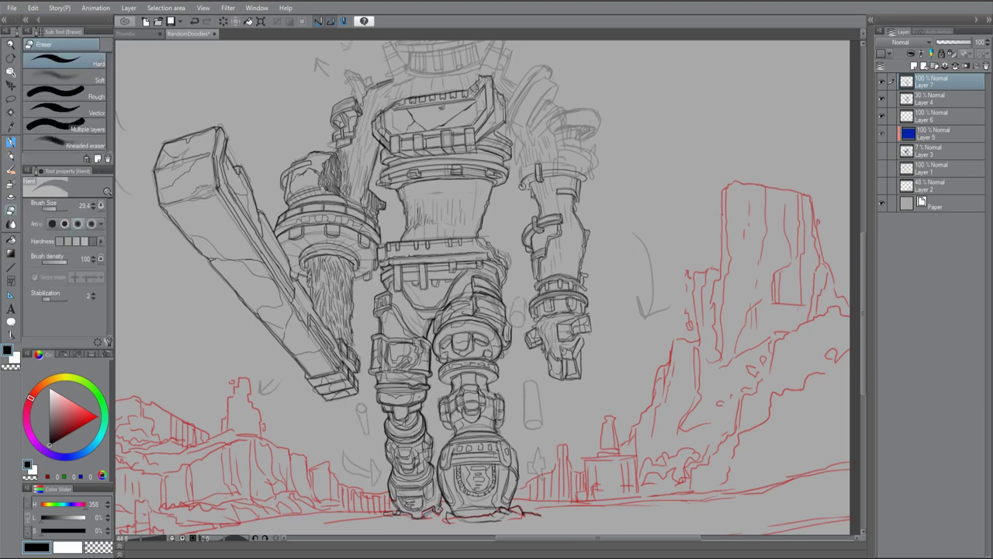
Lasso the vertical tab on the ring above the free forearm and delete it
key(p)
key(m)
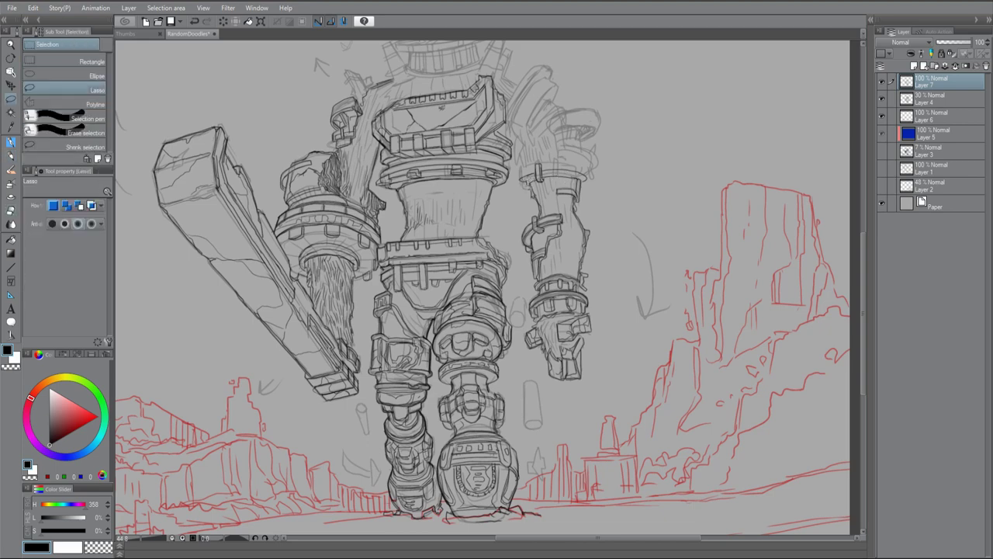
drag(543, 159, 516, 190)
key(Delete)
key(p)
key(e)
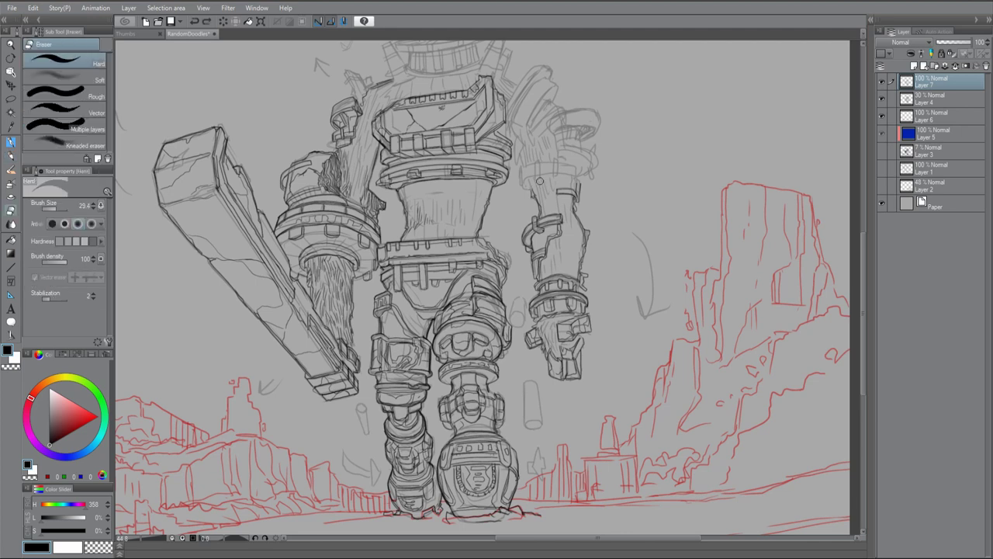
Redraw the ring above the free forearm with evenly spaced tabs, undoing and erasing faulty strokes
key(p)
mouse_move(540, 175)
mouse_down()
mouse_move(542, 193)
mouse_move(555, 180)
mouse_move(577, 183)
mouse_up()
key(ctrl+z)
key(ctrl+z)
key(e)
key(p)
key(e)
key(p)
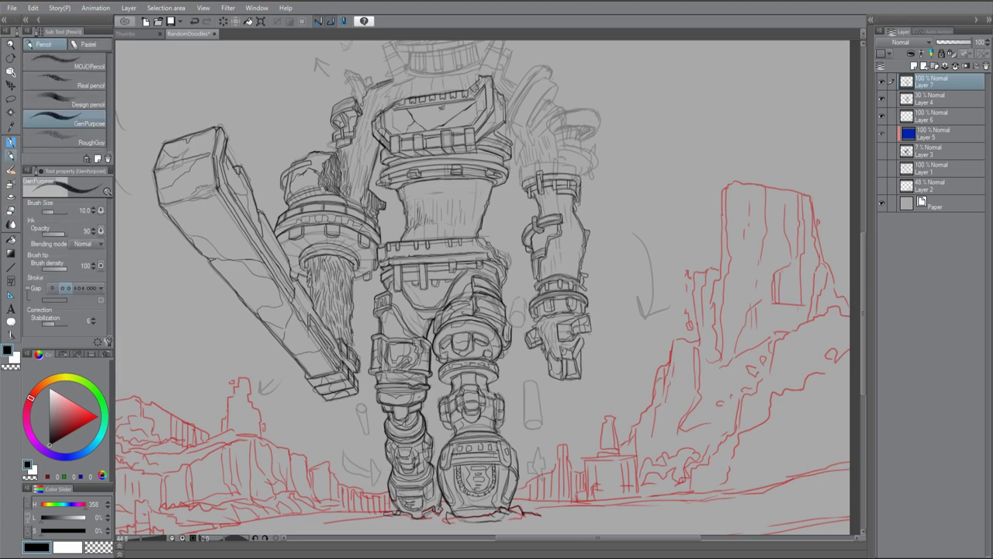
Ink a second, wider band with upright tabs on top of the free arm's elbow ring
drag(523, 184, 582, 177)
mouse_move(519, 191)
mouse_down()
mouse_move(551, 158)
mouse_move(557, 164)
mouse_up()
drag(531, 152, 532, 172)
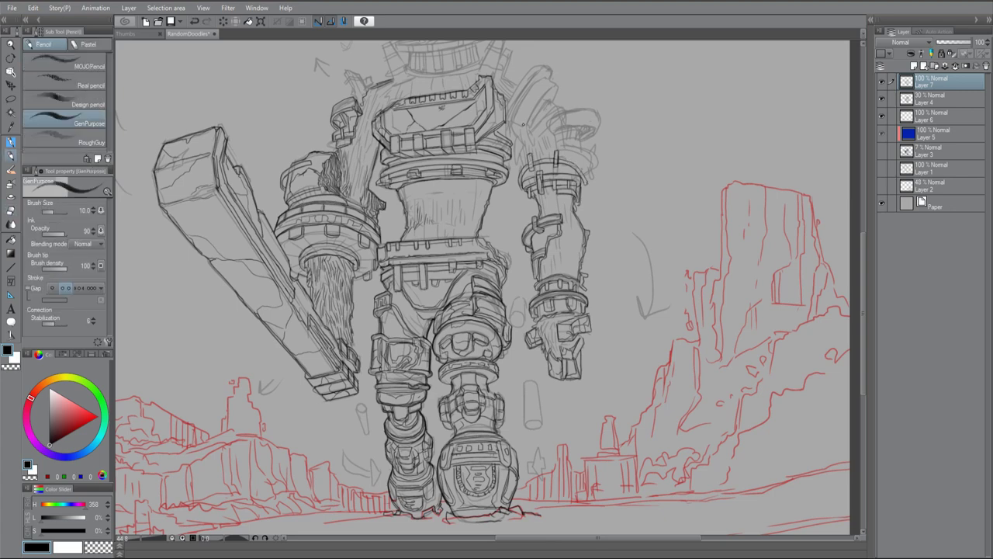
Refine the tabs and outline of the free arm's upper band with eraser and pencil, mirroring the canvas to check
key(h)
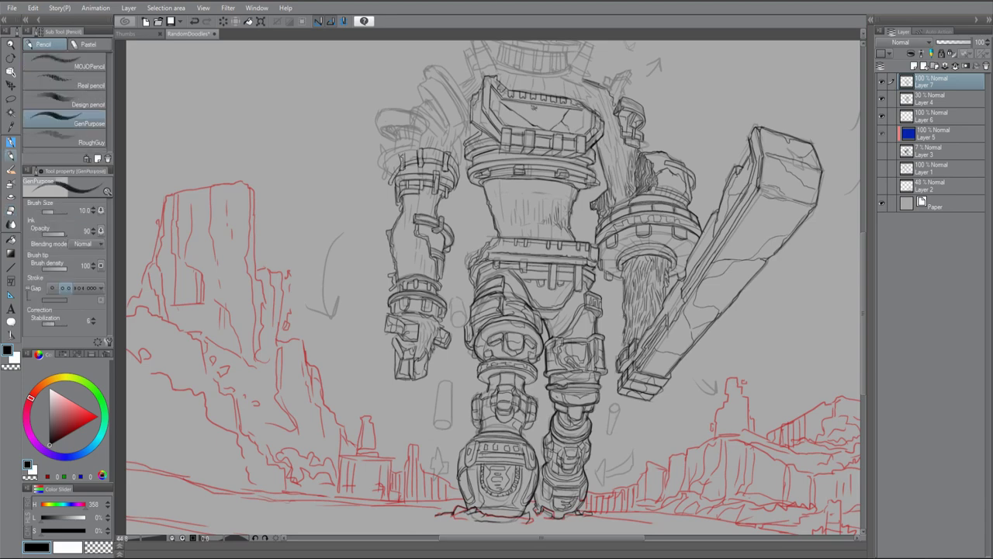
key(e)
key(p)
key(e)
key(h)
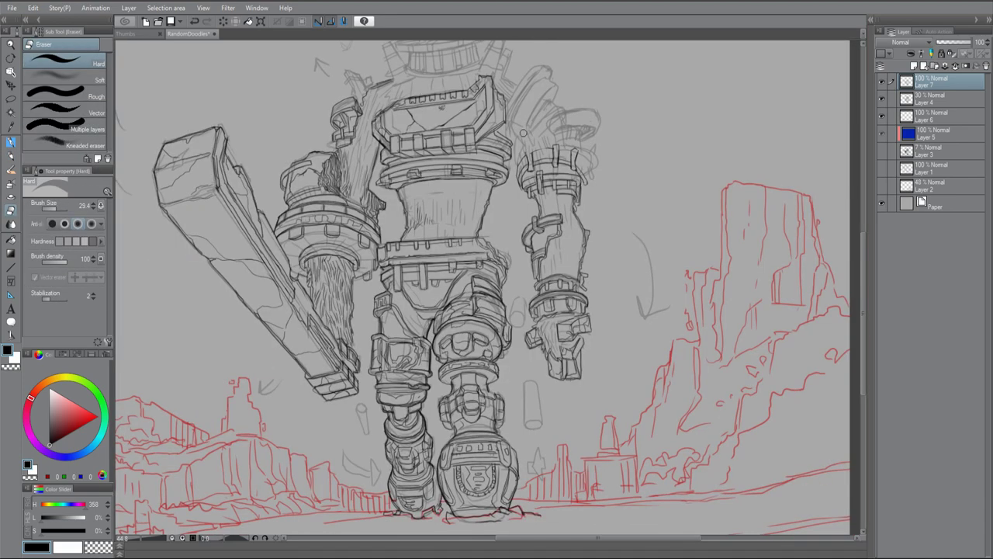
key(p)
key(e)
key(p)
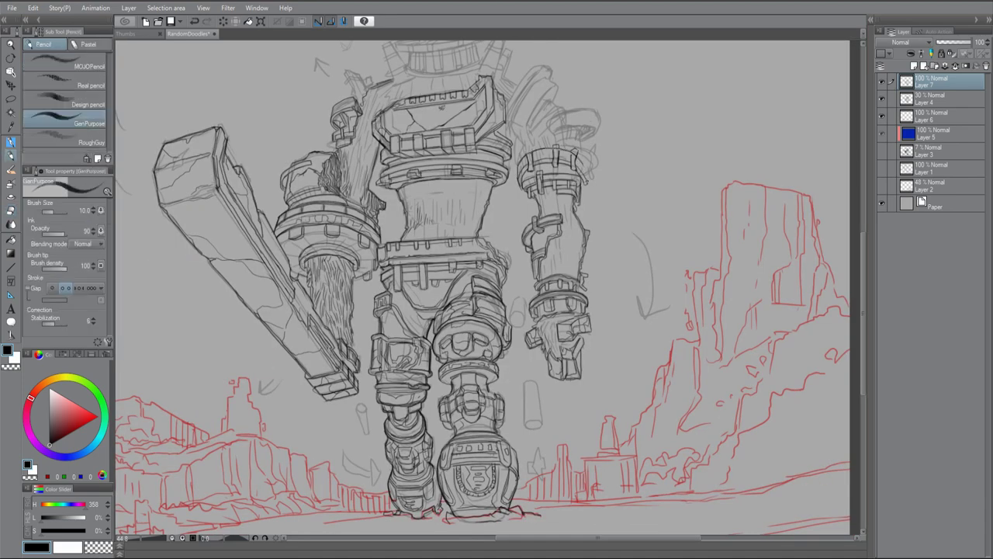
key(h)
drag(419, 144, 420, 160)
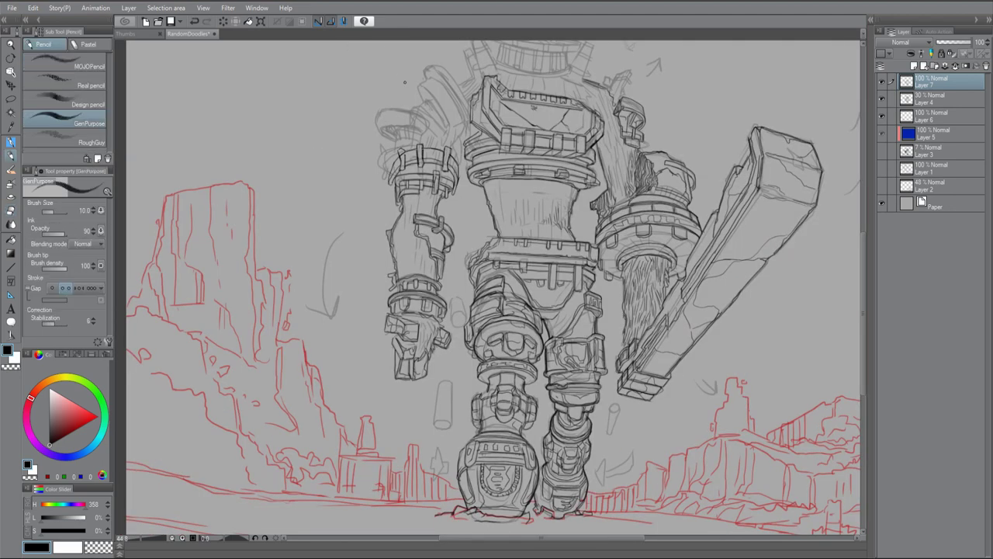
Restore the canvas orientation and ink the round shoulder disc and curved plate on the free arm
scroll(481, 244, up, 2)
key(h)
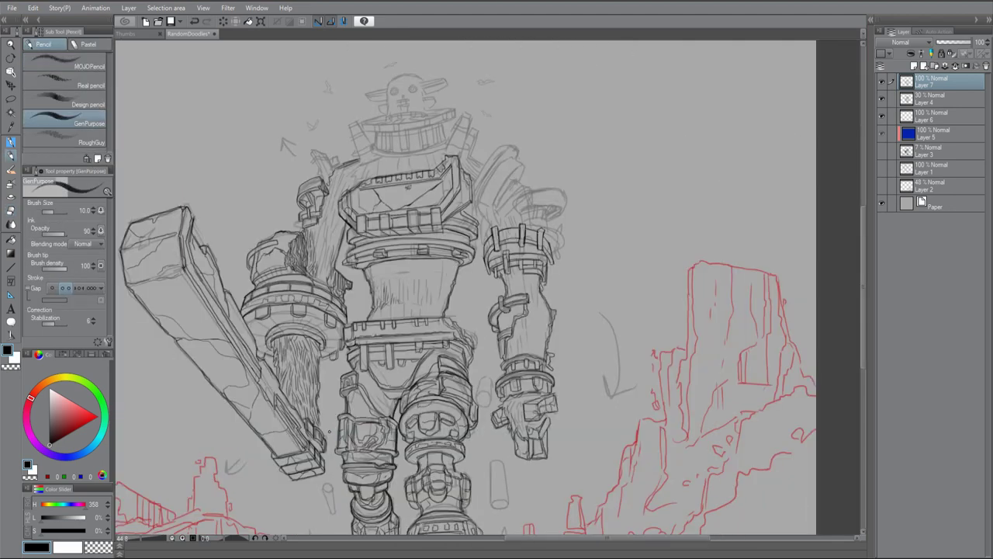
mouse_move(517, 209)
mouse_down()
mouse_move(550, 185)
mouse_move(561, 213)
mouse_move(545, 225)
mouse_up()
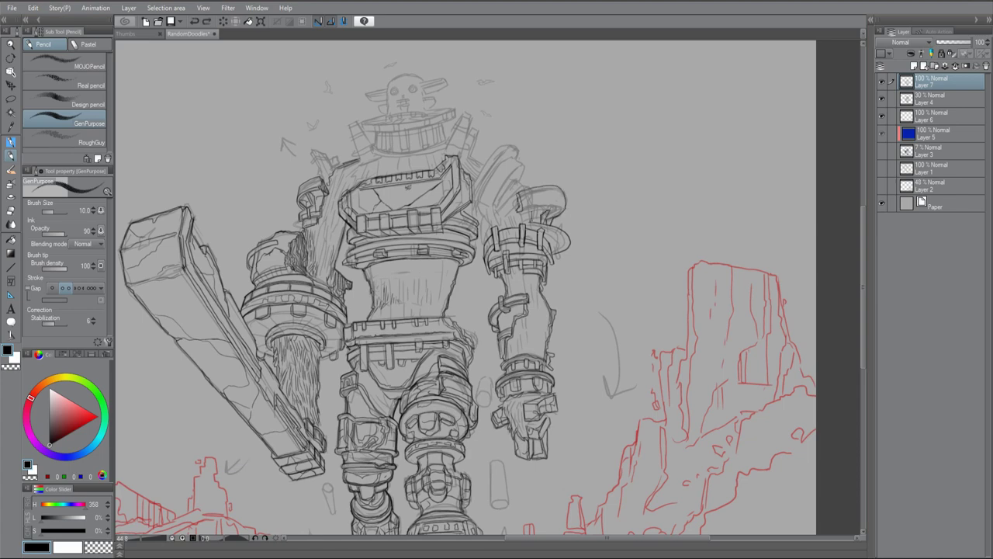
Mirror the canvas to refine the shoulder disc's rim and inner lines, and mirror it back
key(h)
key(e)
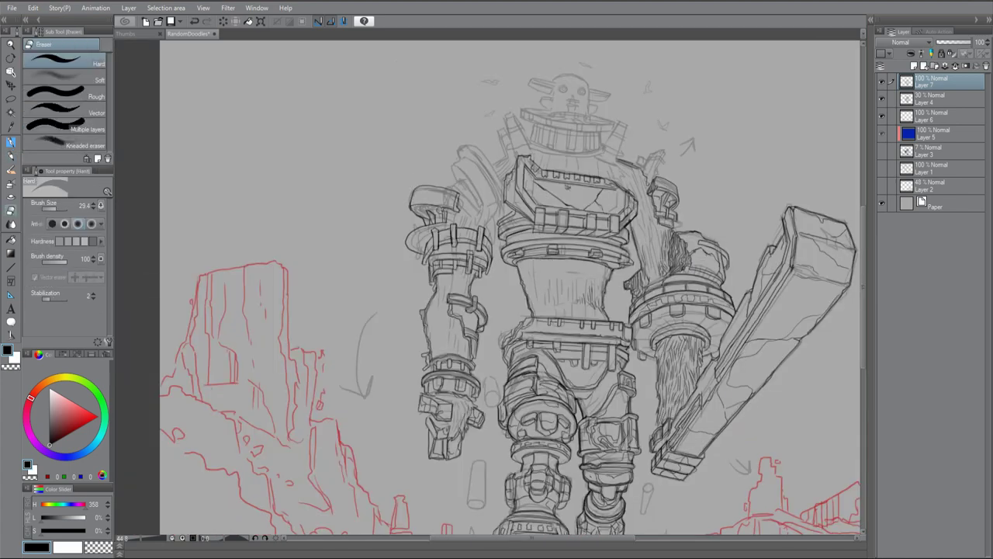
key(p)
drag(420, 208, 450, 205)
key(h)
drag(523, 203, 563, 201)
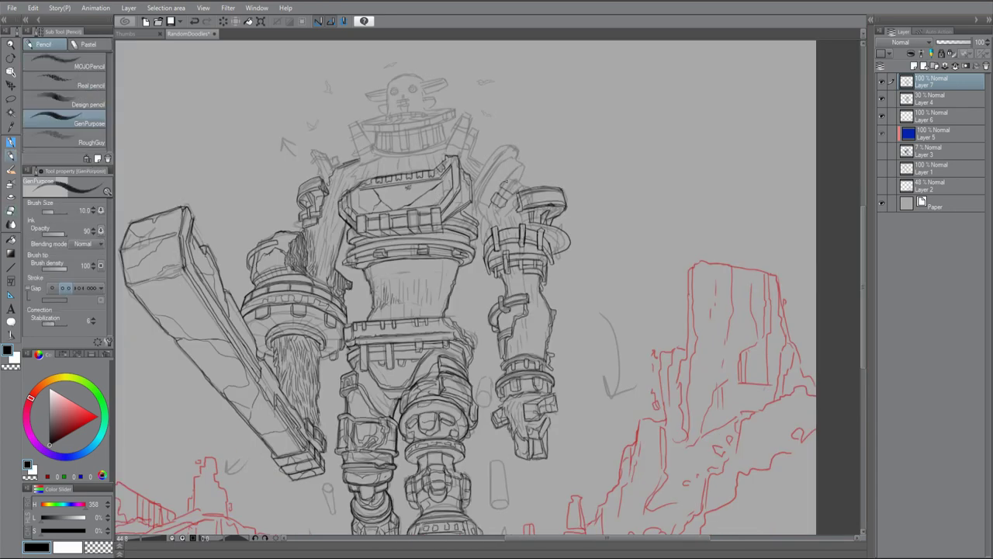
Ink the segmented plate beside the shoulder disc and the tip of the block above the free arm
drag(507, 189, 525, 179)
drag(487, 244, 480, 220)
mouse_move(500, 133)
mouse_down()
mouse_move(506, 125)
mouse_move(512, 159)
mouse_up()
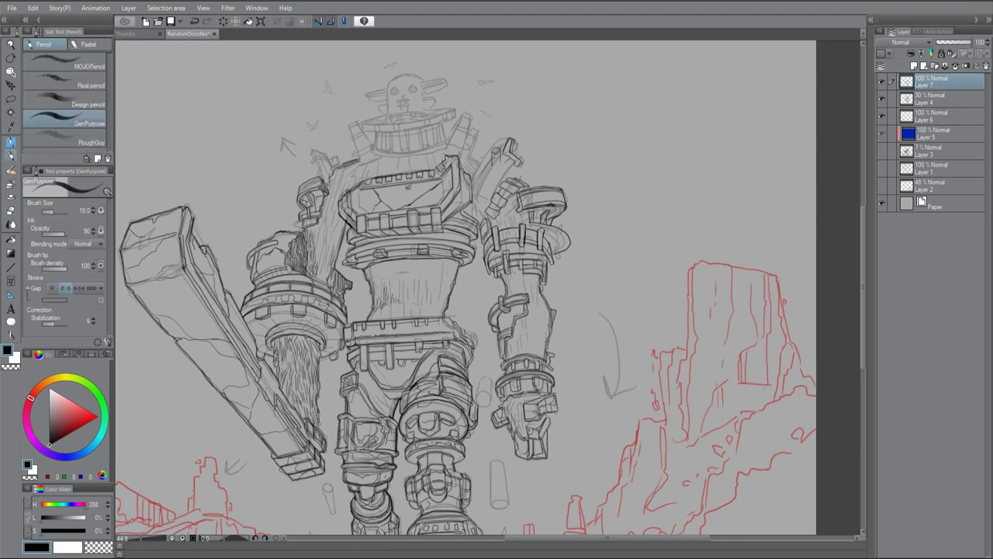
Complete the stacked shoulder blocks above the free arm with segment lines, dark gaps and nearby wood grain
drag(506, 145, 497, 164)
drag(495, 187, 480, 203)
drag(480, 181, 475, 205)
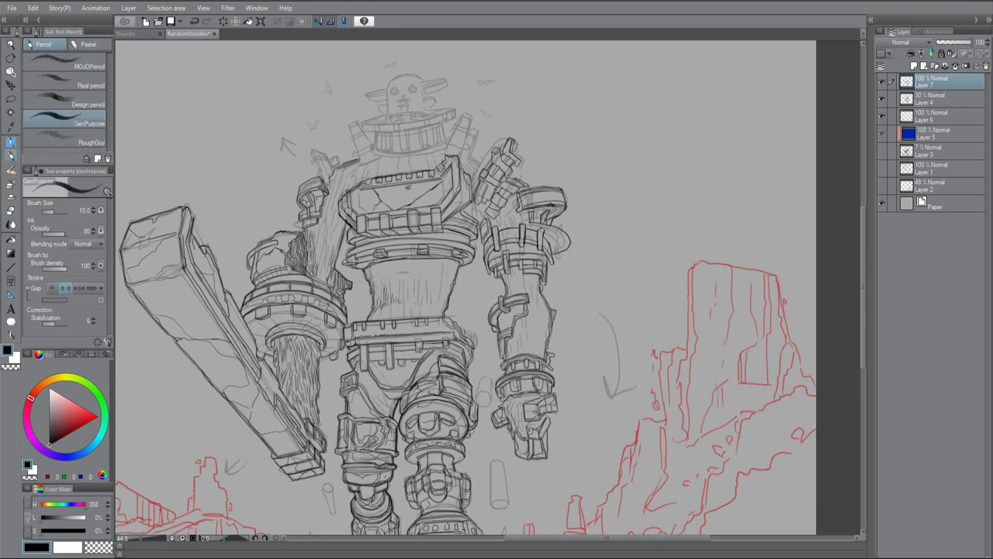
drag(524, 174, 512, 179)
drag(489, 157, 470, 168)
drag(481, 233, 488, 237)
Ink the splintered spikes and shoulder edge above the club-holding arm
drag(496, 87, 516, 112)
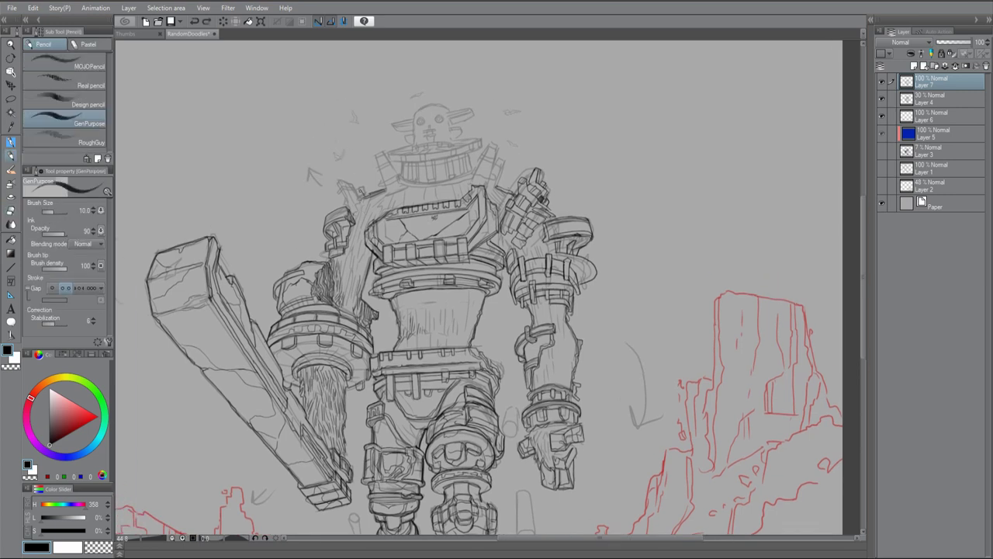
key(ctrl+z)
drag(361, 198, 360, 216)
drag(355, 176, 349, 198)
drag(361, 177, 364, 194)
drag(359, 205, 362, 223)
drag(342, 189, 354, 209)
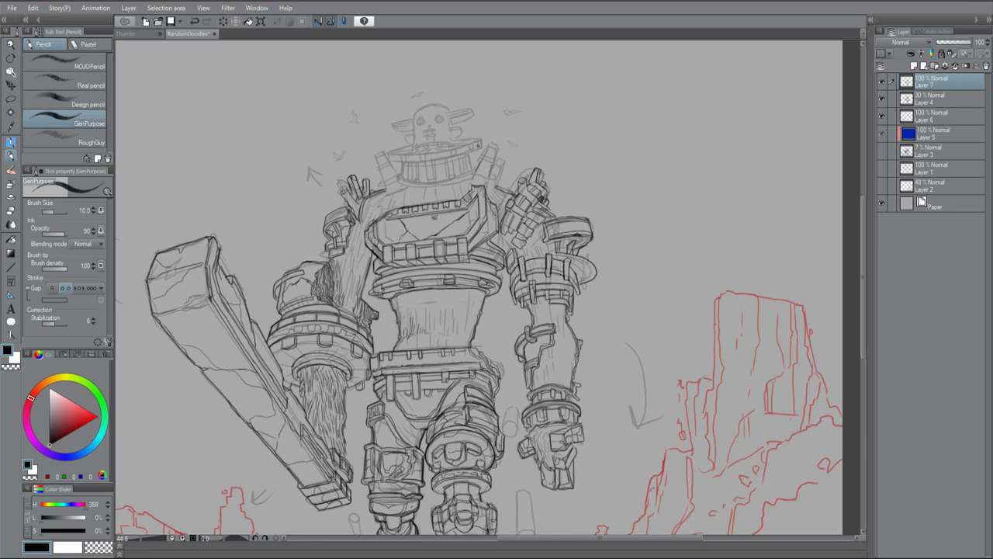
Ink the upright posts on both sides of the collar, undoing the first attempts
drag(475, 173, 497, 151)
key(ctrl+z)
key(ctrl+z)
drag(475, 183, 505, 148)
key(ctrl+z)
drag(470, 183, 478, 169)
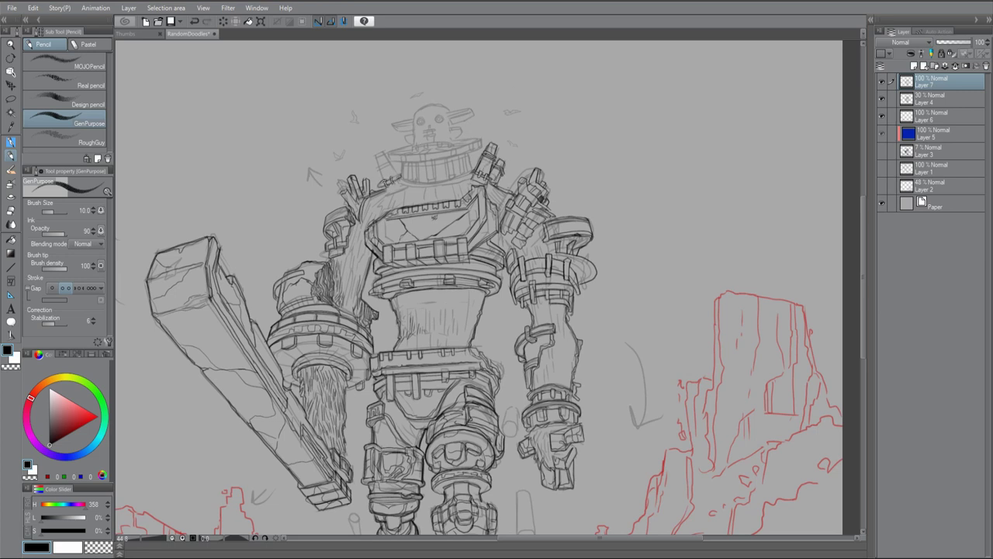
drag(381, 185, 390, 158)
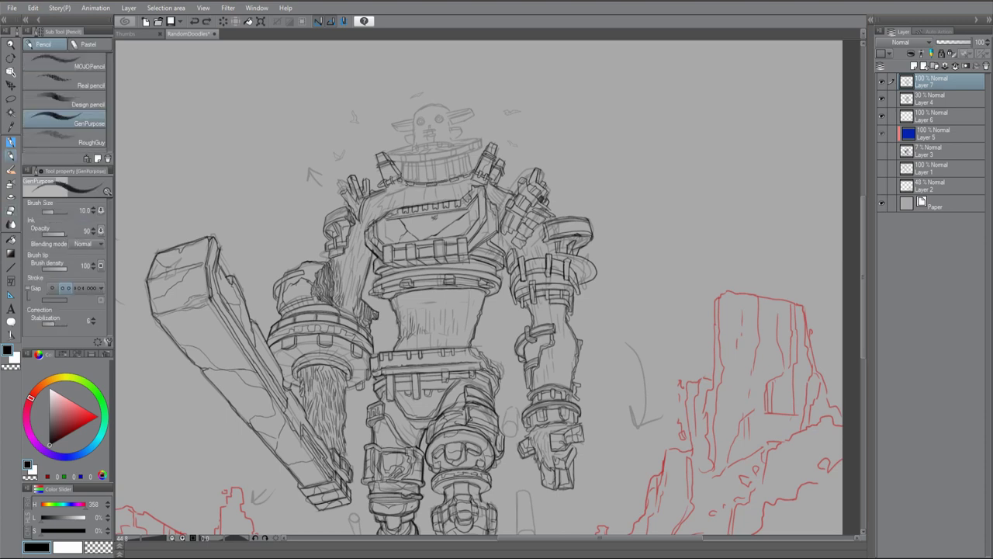
Ink the collar's lower band with its vertical slats
drag(405, 190, 421, 183)
drag(429, 161, 429, 183)
drag(435, 160, 435, 183)
drag(412, 163, 412, 182)
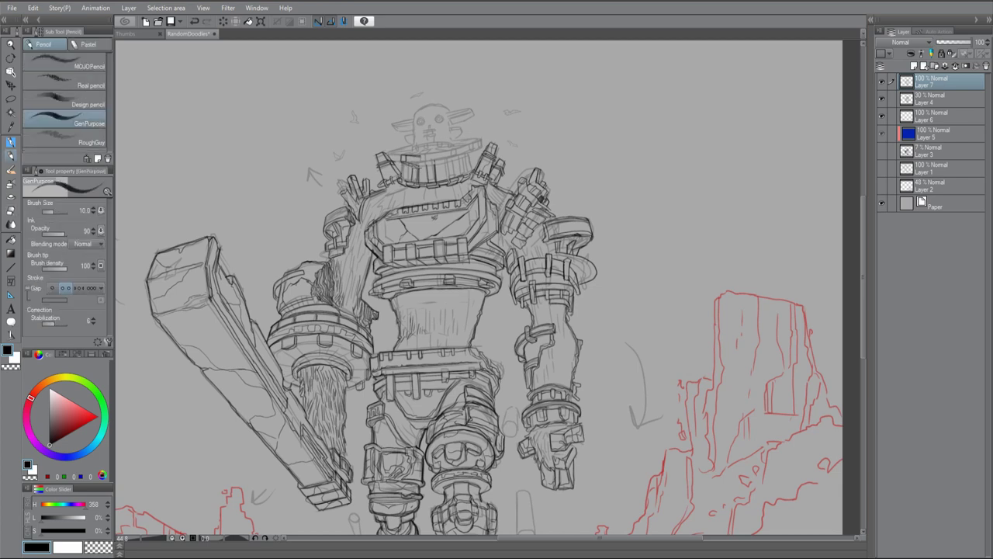
drag(479, 290, 515, 325)
drag(439, 201, 439, 212)
drag(443, 202, 443, 216)
drag(484, 201, 490, 212)
drag(499, 197, 499, 210)
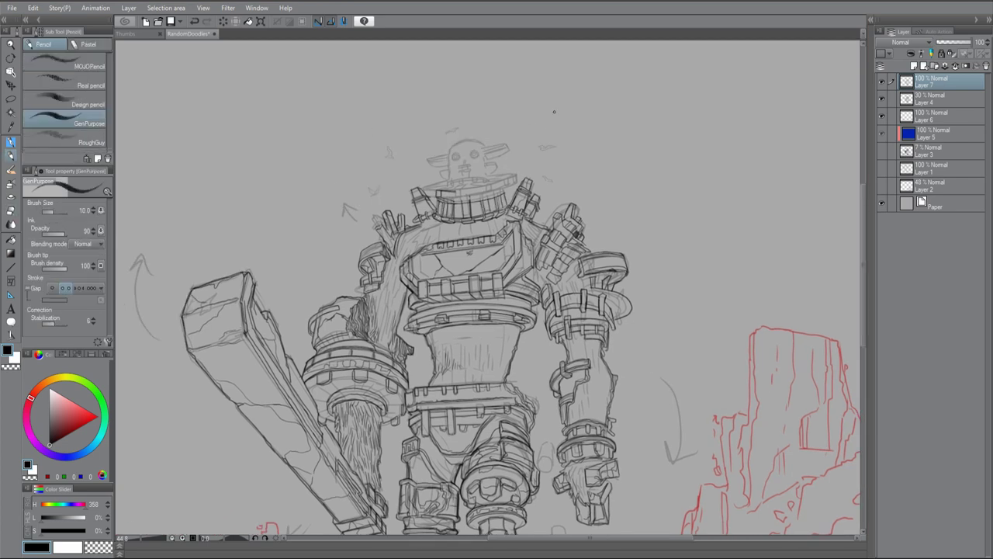
Ink the collar's raised upper rim with its segments and check it in a mirrored view
drag(423, 188, 436, 198)
drag(427, 194, 443, 203)
mouse_move(494, 181)
mouse_down()
mouse_move(476, 165)
mouse_move(464, 203)
mouse_up()
drag(456, 194, 469, 202)
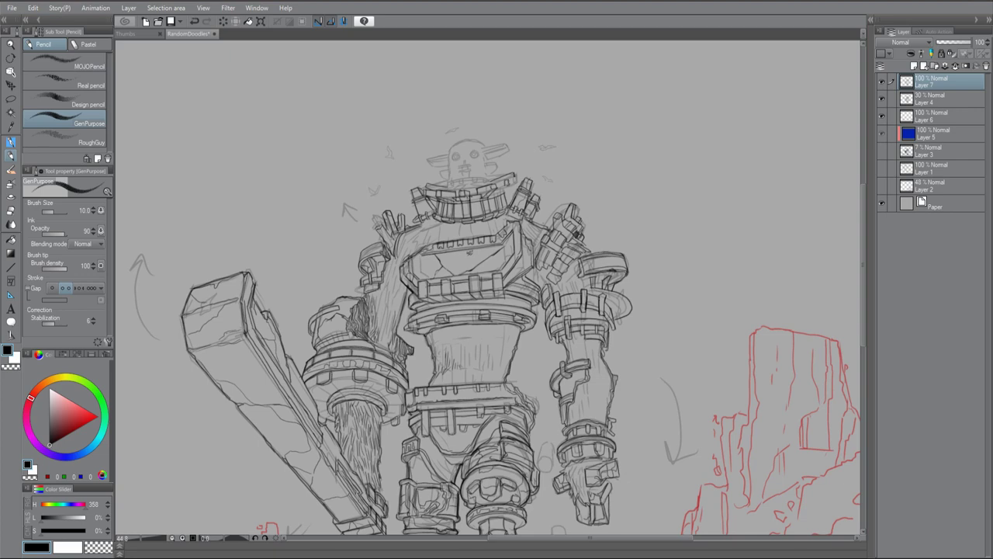
key(h)
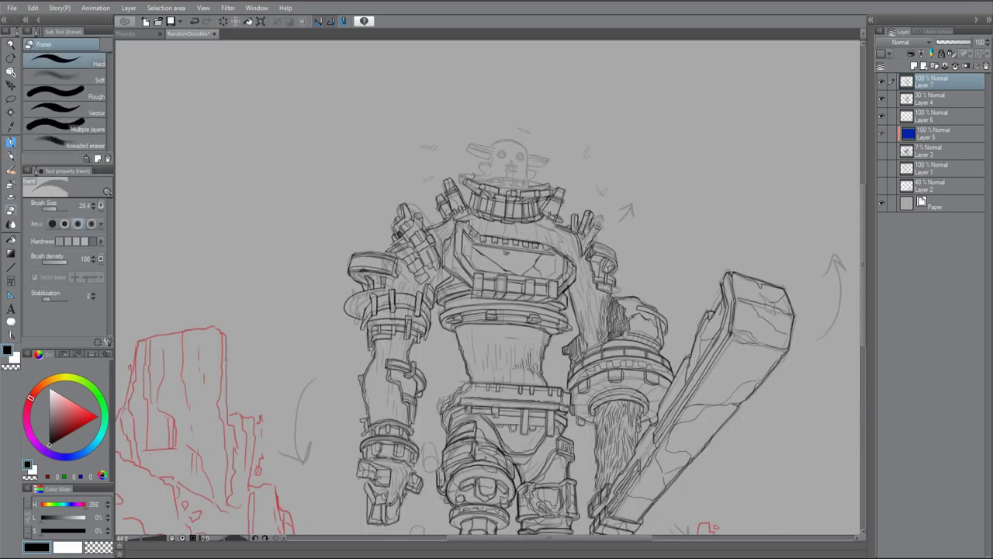
key(h)
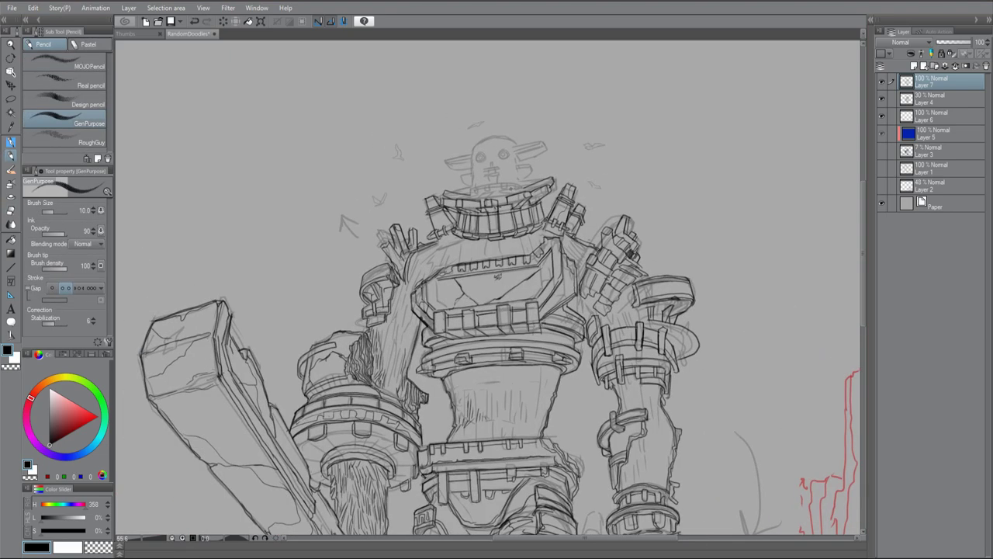
Ink the neck base inside the collar and the small brackets beside the jaw, checking the mirrored canvas
drag(467, 191, 518, 192)
drag(484, 191, 505, 190)
key(h)
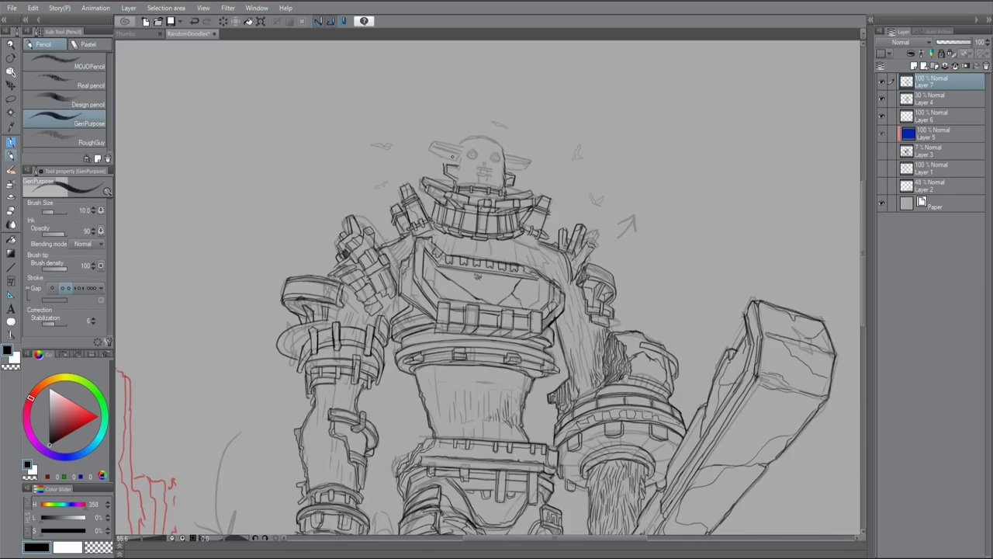
key(h)
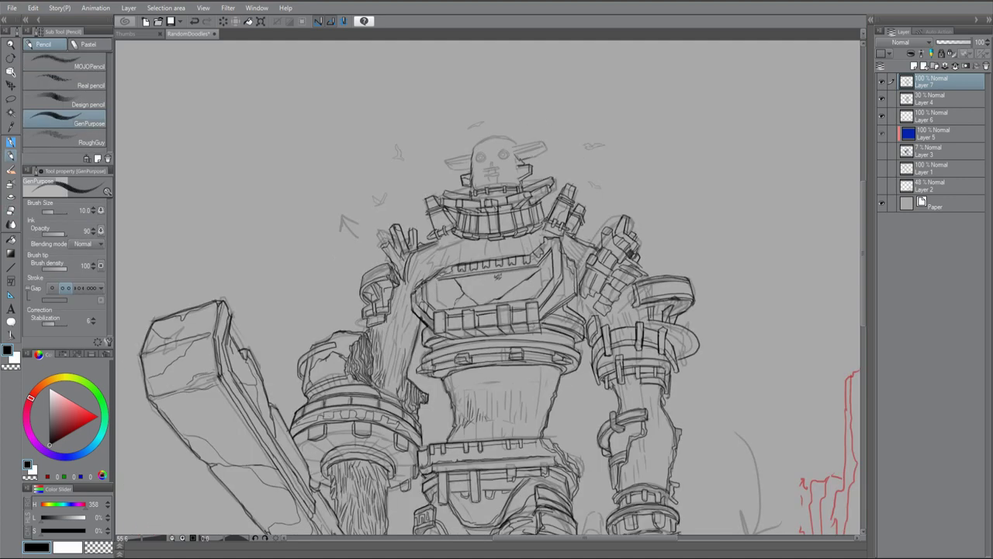
Ink the pointed side horns and the rounded top outline of the robot's head
mouse_move(519, 162)
mouse_down()
mouse_move(546, 142)
mouse_move(550, 155)
mouse_up()
mouse_move(445, 161)
mouse_down()
mouse_move(472, 163)
mouse_move(482, 140)
mouse_up()
drag(481, 141, 504, 136)
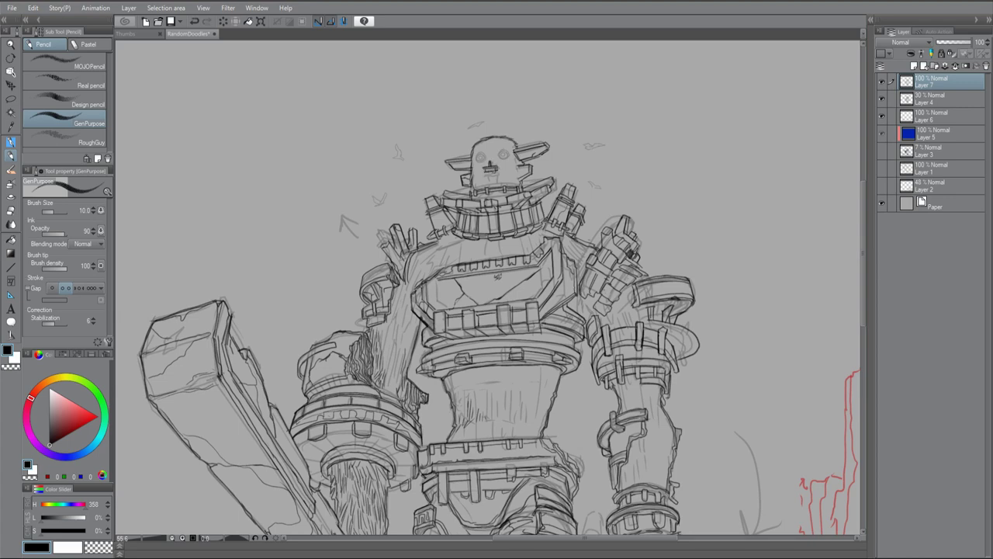
Ink both of the head's eyes as concentric rings with dark centres
scroll(497, 179, up, 5)
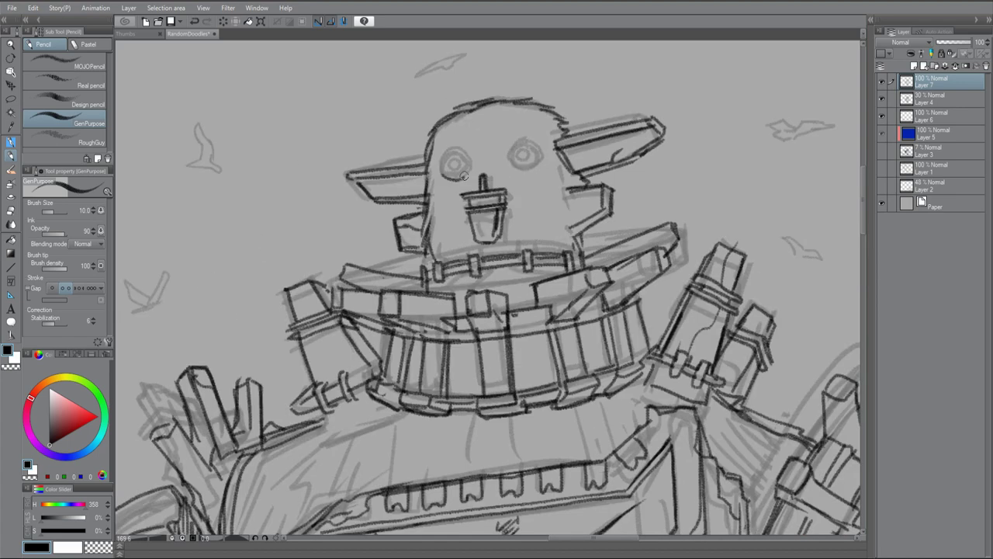
mouse_move(516, 171)
mouse_down()
mouse_move(522, 213)
mouse_move(537, 186)
mouse_move(541, 205)
mouse_up()
drag(463, 199, 470, 215)
drag(532, 187, 528, 190)
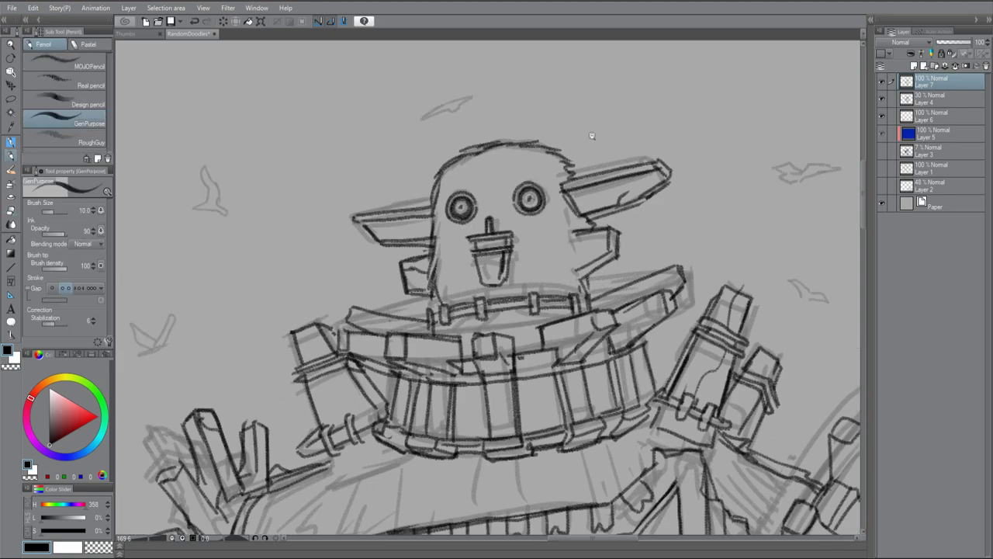
scroll(545, 150, down, 3)
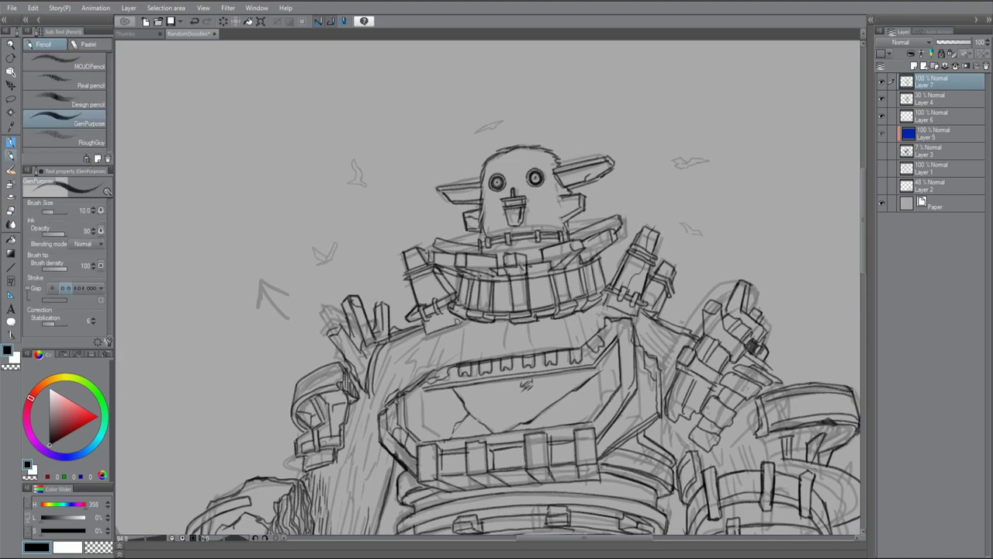
Ink the shoulder band, the broken planks above it and the shoulder line running up to the collar
scroll(497, 311, down, 2)
scroll(543, 233, up, 2)
key(e)
key(p)
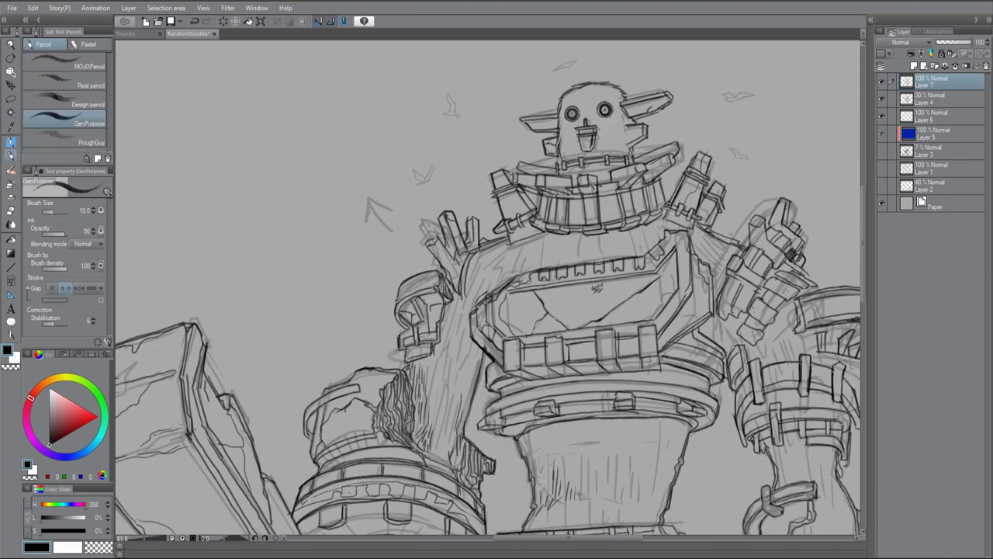
drag(397, 301, 435, 278)
drag(426, 236, 458, 279)
mouse_move(453, 258)
mouse_down()
mouse_move(462, 301)
mouse_move(504, 239)
mouse_up()
drag(501, 246, 550, 235)
drag(658, 228, 686, 216)
Touch up the outlines of the collar's posts and rim, the side horns and the crown of the head
drag(663, 180, 663, 203)
drag(515, 169, 525, 155)
drag(577, 172, 588, 183)
drag(524, 168, 559, 160)
drag(633, 160, 675, 142)
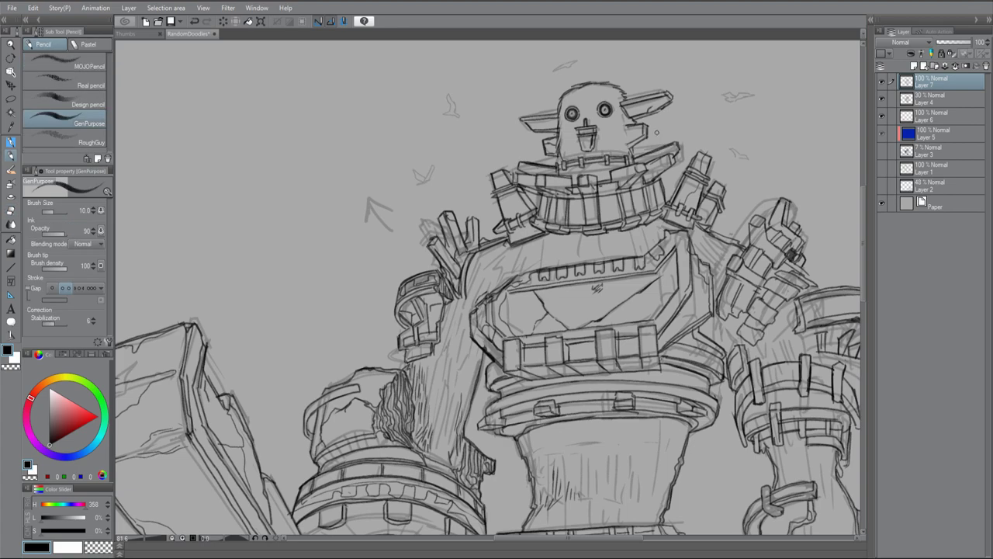
drag(521, 132, 558, 115)
mouse_move(630, 101)
mouse_down()
mouse_move(657, 96)
mouse_move(627, 119)
mouse_up()
drag(568, 93, 590, 82)
Hide the Layer 4 sketch and ink fur strokes along the club arm's upper part and shoulder, checking the mirrored canvas
scroll(450, 280, down, 5)
scroll(450, 279, up, 5)
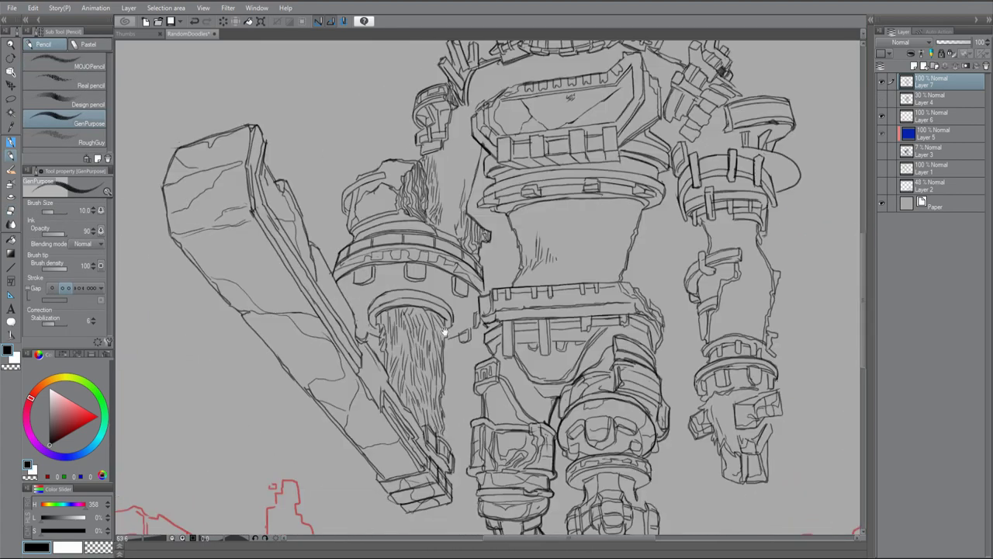
drag(450, 152, 450, 200)
mouse_move(439, 251)
mouse_down()
mouse_move(444, 201)
mouse_move(453, 198)
mouse_up()
drag(479, 191, 453, 268)
key(ctrl+z)
mouse_move(469, 154)
mouse_down()
mouse_move(458, 196)
mouse_move(461, 187)
mouse_up()
mouse_move(490, 147)
mouse_down()
mouse_move(469, 174)
mouse_move(491, 169)
mouse_up()
drag(523, 150, 501, 169)
key(h)
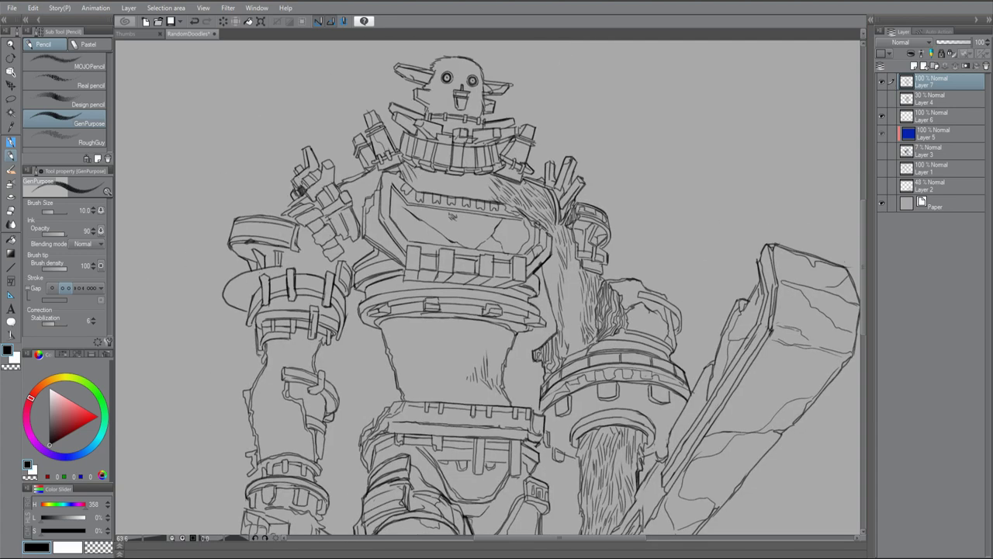
Ink short fur strokes across the upper chest beneath the collar and along both edges of the waist
drag(422, 169, 434, 191)
drag(434, 169, 457, 197)
drag(469, 181, 487, 199)
mouse_move(464, 172)
mouse_down()
mouse_move(475, 188)
mouse_move(509, 143)
mouse_up()
mouse_move(456, 295)
mouse_down()
mouse_move(442, 329)
mouse_move(454, 337)
mouse_up()
drag(456, 279, 440, 317)
drag(498, 164, 533, 169)
drag(456, 249, 442, 269)
mouse_move(478, 244)
mouse_down()
mouse_move(448, 237)
mouse_move(470, 246)
mouse_up()
mouse_move(470, 253)
mouse_down()
mouse_move(446, 260)
mouse_move(613, 248)
mouse_up()
drag(485, 233, 508, 241)
drag(502, 201, 485, 230)
mouse_move(500, 202)
mouse_down()
mouse_move(500, 231)
mouse_move(556, 228)
mouse_up()
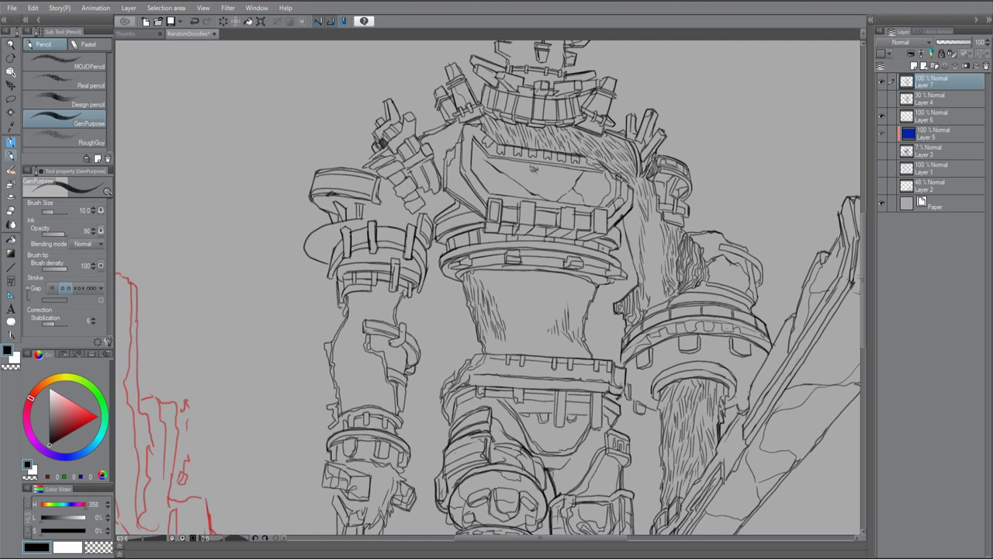
Fill the waist between the torso ring and the belt with dense vertical fur strokes
drag(478, 269, 474, 287)
drag(502, 293, 503, 313)
mouse_move(512, 301)
mouse_down()
mouse_move(510, 346)
mouse_move(527, 340)
mouse_up()
drag(501, 282, 505, 305)
mouse_move(490, 270)
mouse_down()
mouse_move(497, 295)
mouse_move(518, 303)
mouse_up()
drag(574, 308, 579, 331)
mouse_move(587, 283)
mouse_down()
mouse_move(584, 313)
mouse_move(570, 293)
mouse_up()
drag(564, 274, 556, 321)
mouse_move(543, 295)
mouse_down()
mouse_move(544, 331)
mouse_move(550, 296)
mouse_up()
drag(535, 281, 534, 315)
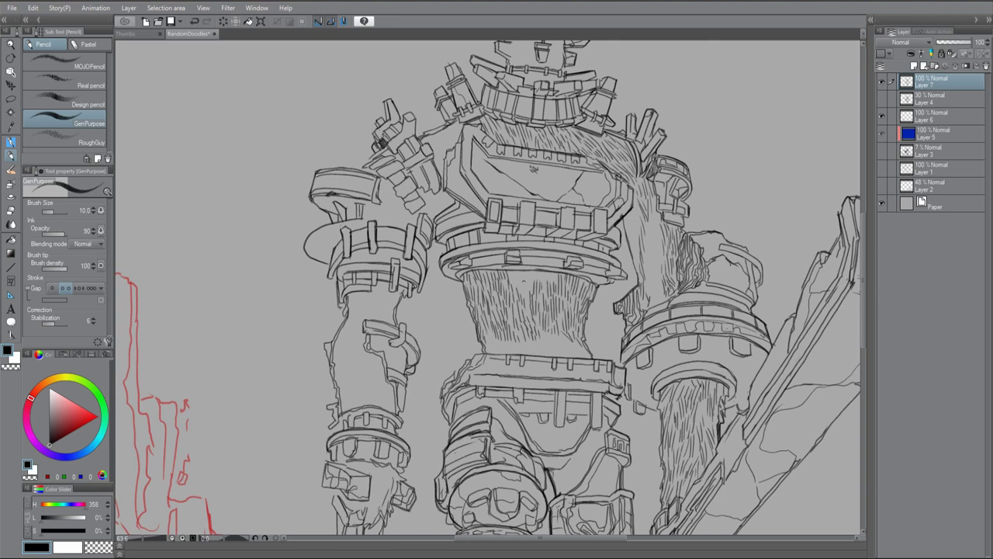
Clean up the waist's upper corners and ink small bracket details under the torso ring
key(e)
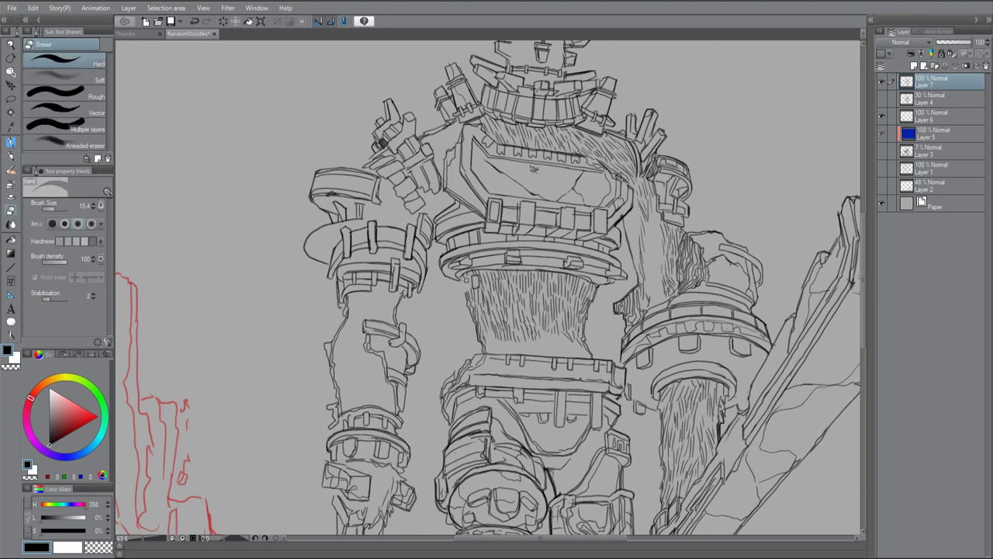
key(p)
drag(467, 278, 461, 298)
drag(596, 286, 595, 301)
mouse_move(476, 284)
mouse_down()
mouse_move(597, 273)
mouse_move(571, 271)
mouse_up()
drag(610, 275, 624, 277)
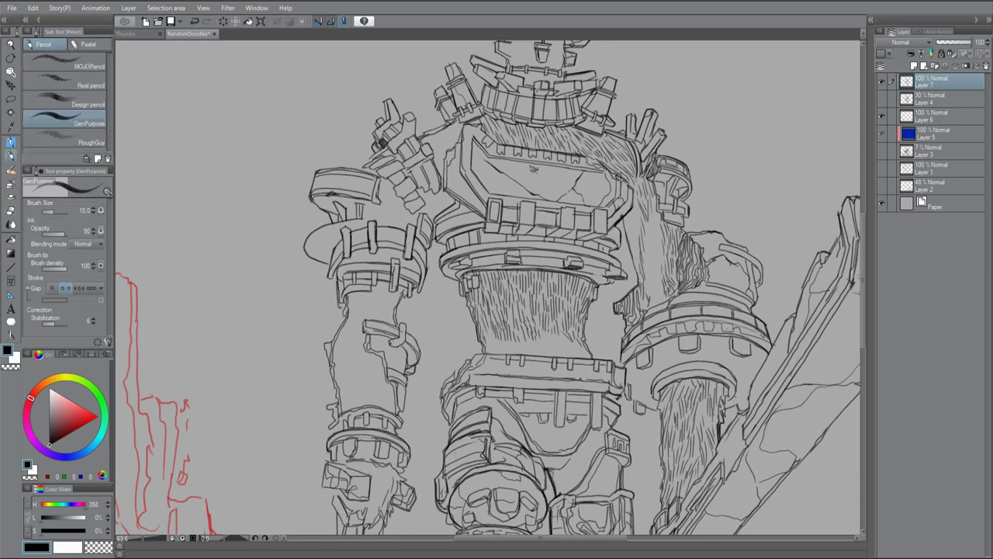
Rework the projecting ring on the colossus's empty-handed arm, giving it a thick rim and protruding wooden pegs
key(e)
drag(534, 168, 547, 191)
key(p)
key(e)
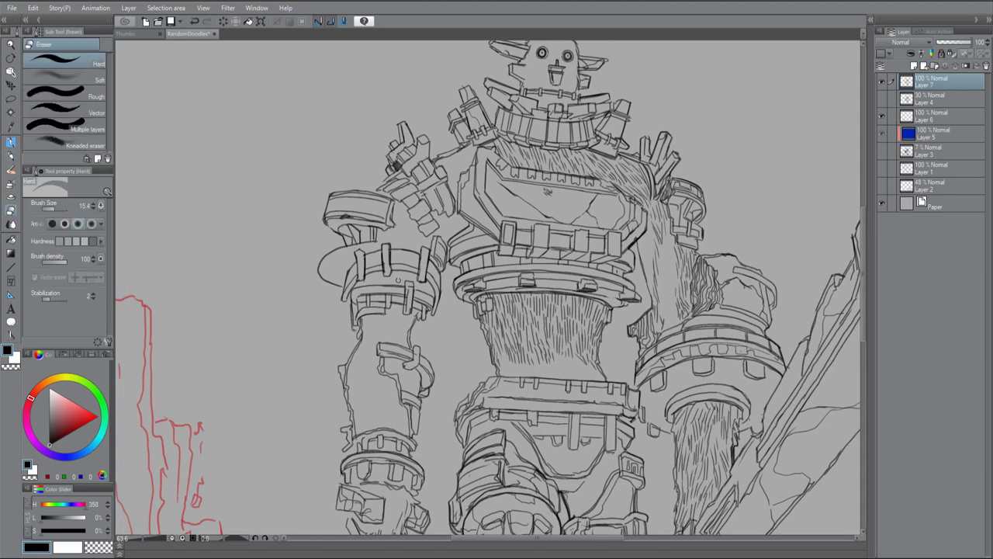
key(p)
drag(379, 243, 325, 263)
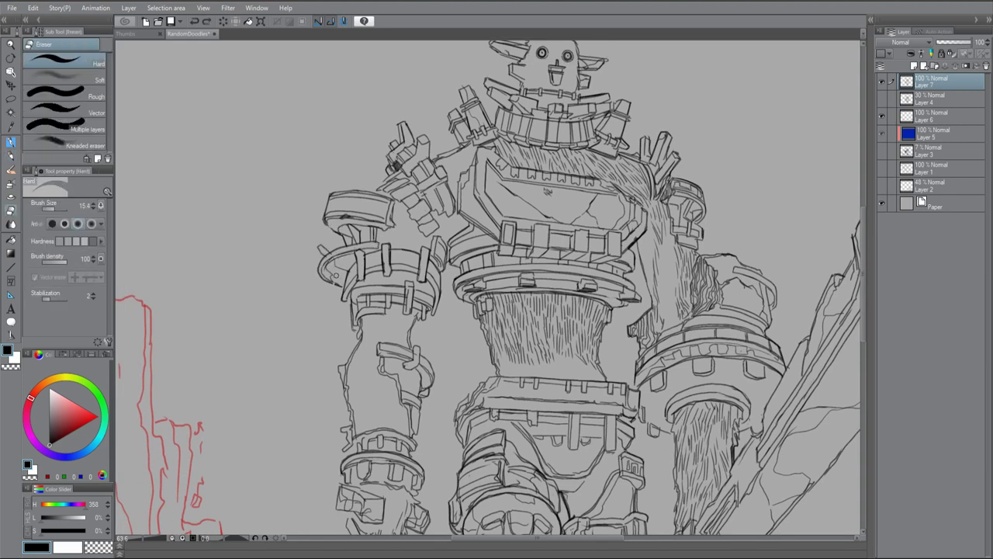
mouse_move(385, 232)
mouse_down()
mouse_move(373, 250)
mouse_move(380, 245)
mouse_up()
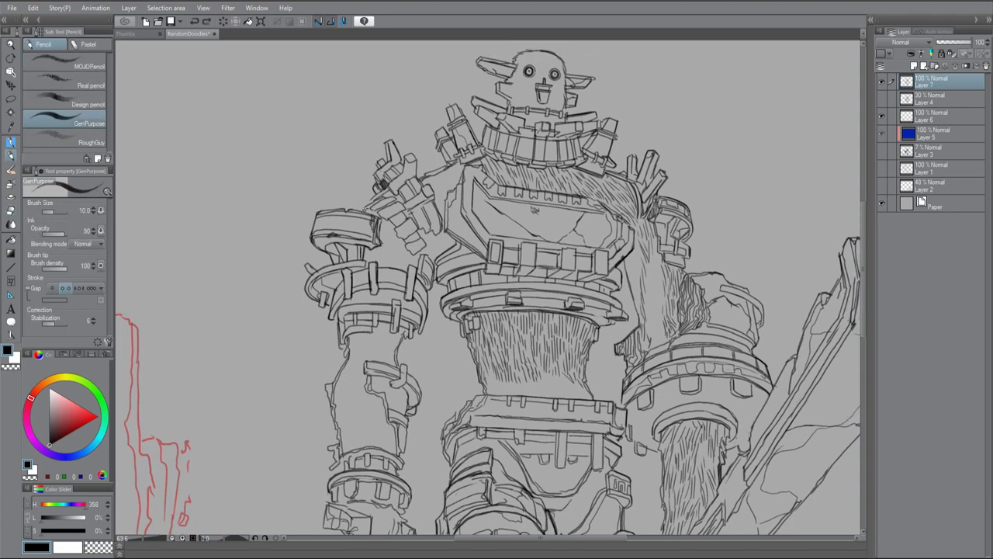
key(e)
key(p)
mouse_move(398, 206)
mouse_down()
mouse_move(427, 255)
mouse_move(405, 177)
mouse_up()
drag(546, 404, 500, 298)
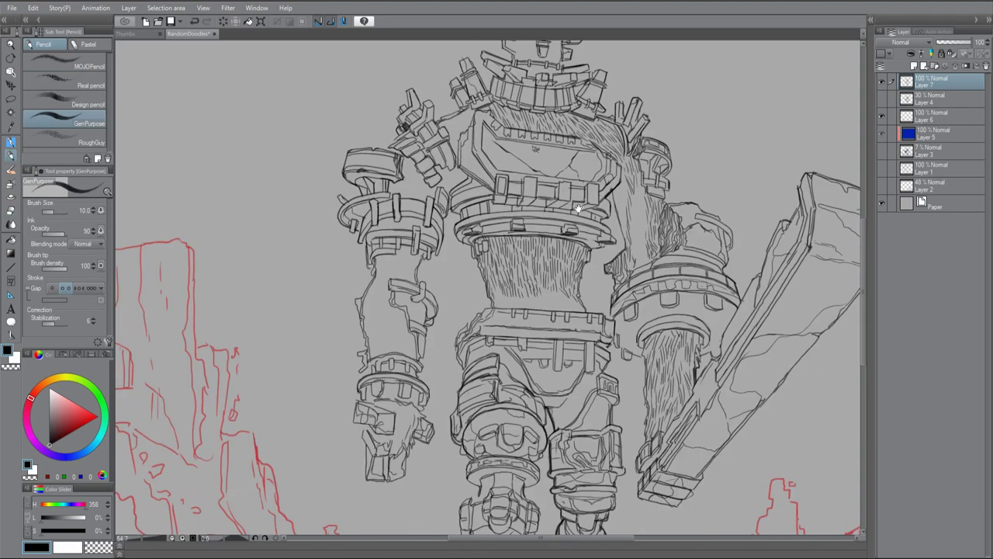
Draw dividing lines between the blocks on the underside of the club arm's wide forearm guard
key(h)
drag(541, 246, 589, 208)
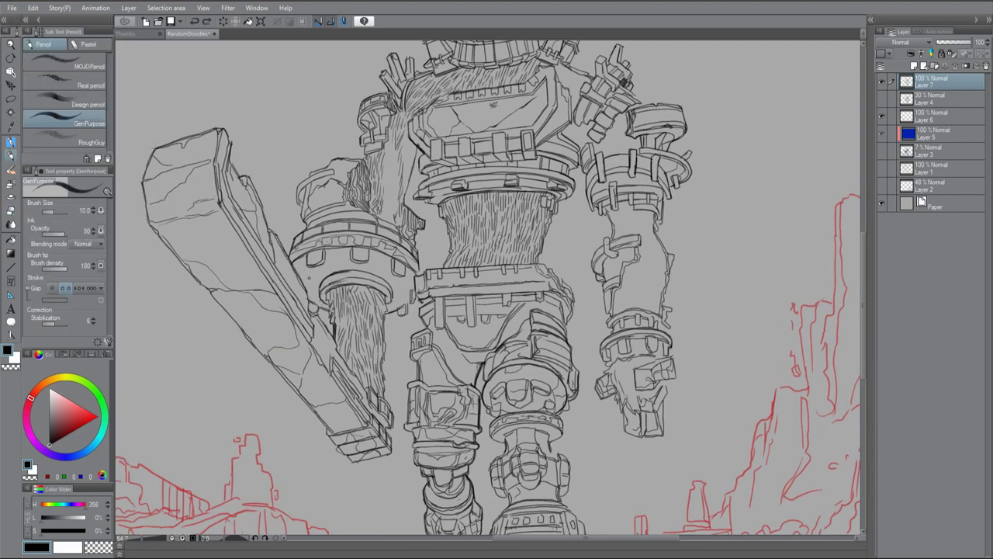
drag(331, 252, 332, 270)
mouse_move(349, 247)
mouse_down()
mouse_move(351, 266)
mouse_move(316, 276)
mouse_up()
key(h)
drag(590, 296, 551, 309)
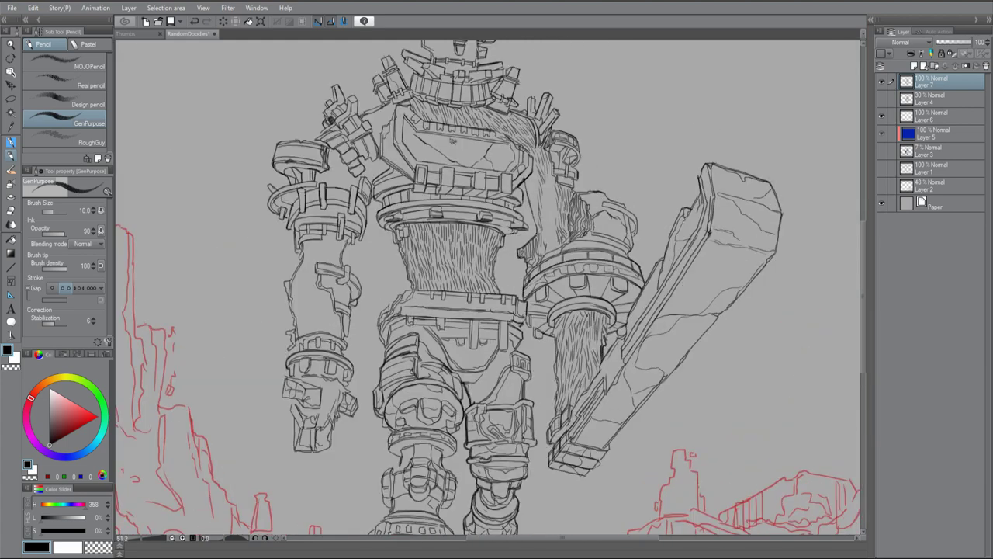
Darken the club arm's inner contour, fill its upper arm with fur strokes and add cracks to the elbow rock
mouse_move(536, 183)
mouse_down()
mouse_move(526, 234)
mouse_move(545, 236)
mouse_move(523, 283)
mouse_up()
drag(574, 244, 543, 236)
drag(600, 269, 594, 292)
mouse_move(594, 292)
mouse_down()
mouse_move(618, 236)
mouse_move(636, 244)
mouse_move(638, 231)
mouse_move(607, 278)
mouse_up()
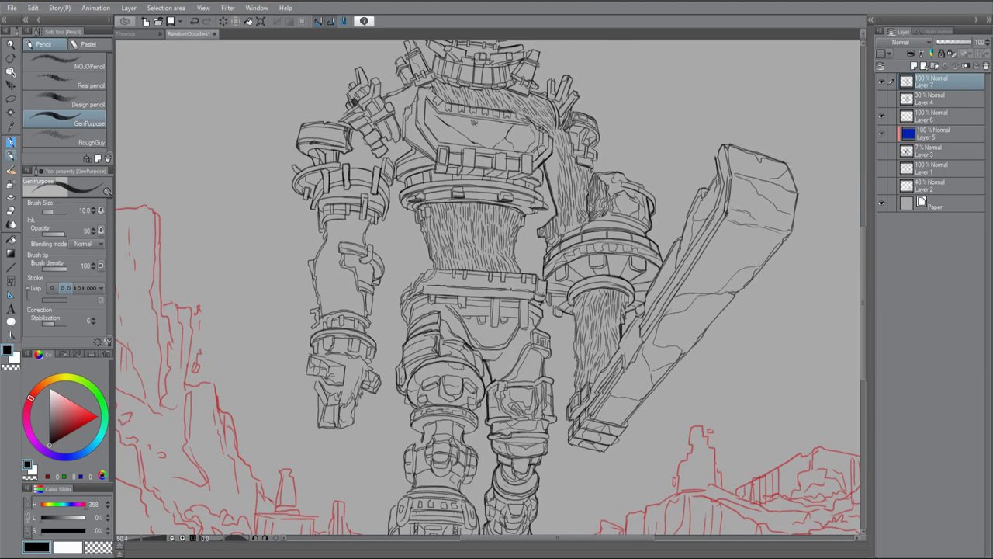
drag(588, 184, 586, 208)
drag(570, 212, 557, 236)
key(h)
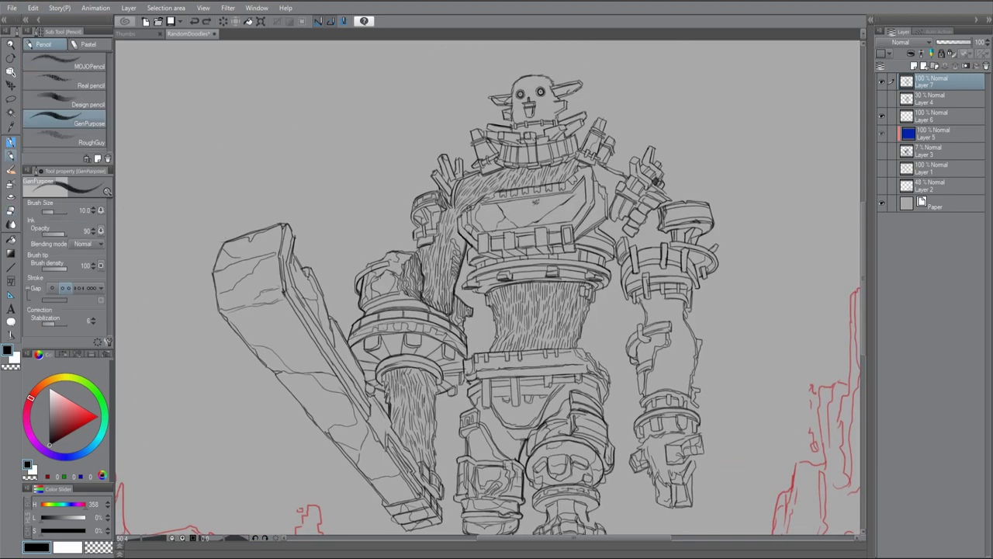
Draw small notches and broken detail lines along the lower band of the hip belt
key(ctrl+plus)
scroll(489, 291, down, 2)
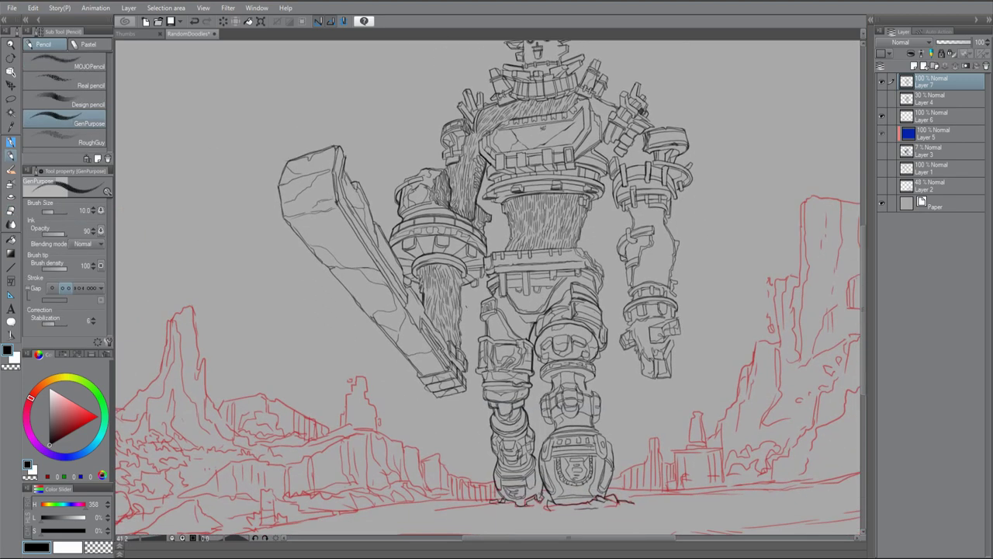
drag(506, 282, 577, 278)
mouse_move(497, 268)
mouse_down()
mouse_move(582, 259)
mouse_move(603, 295)
mouse_up()
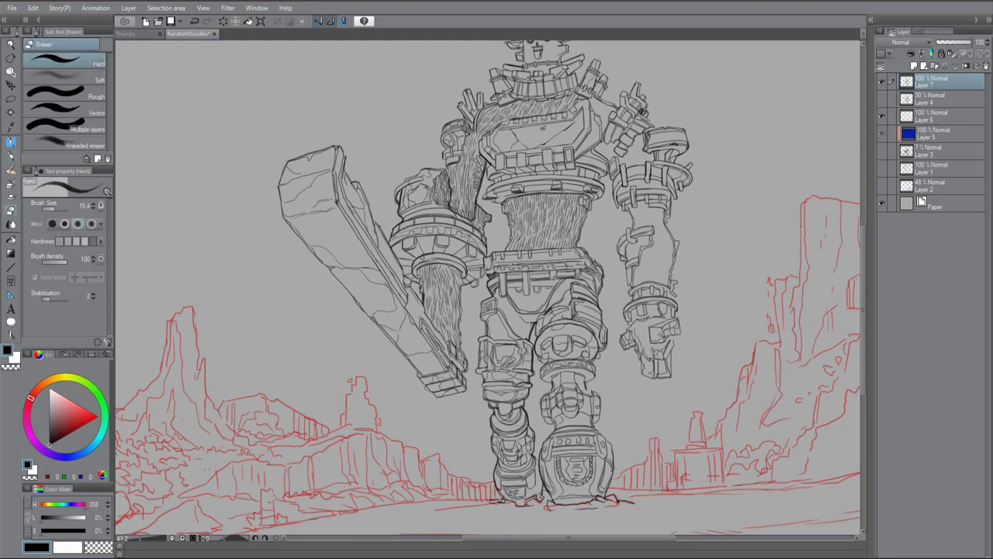
Thicken the outer contour of the stone club along its long edge and its lower end
scroll(490, 291, up, 2)
drag(338, 321, 292, 268)
drag(292, 269, 280, 223)
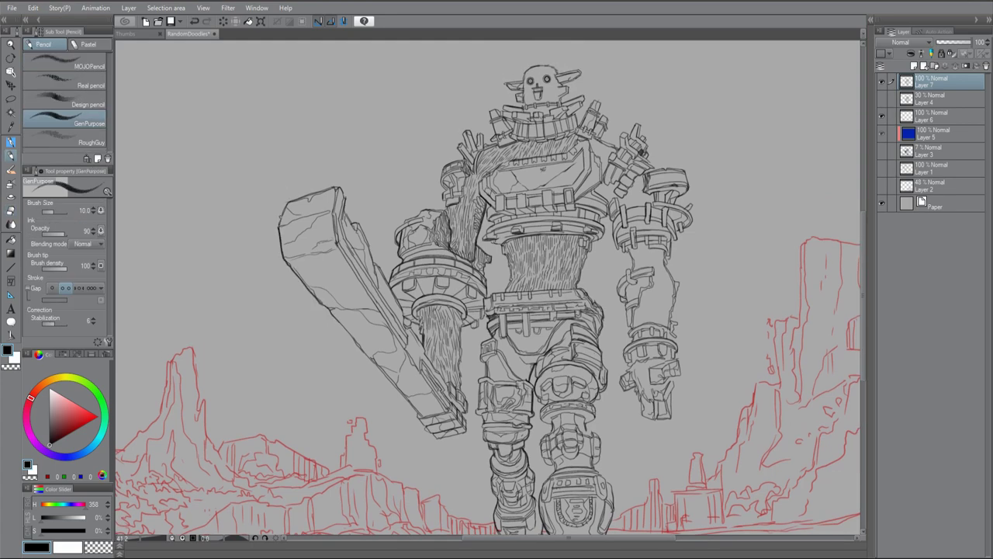
key(h)
scroll(488, 287, down, 3)
mouse_move(547, 381)
mouse_down()
mouse_move(516, 353)
mouse_move(543, 273)
mouse_move(518, 353)
mouse_up()
scroll(489, 288, up, 1)
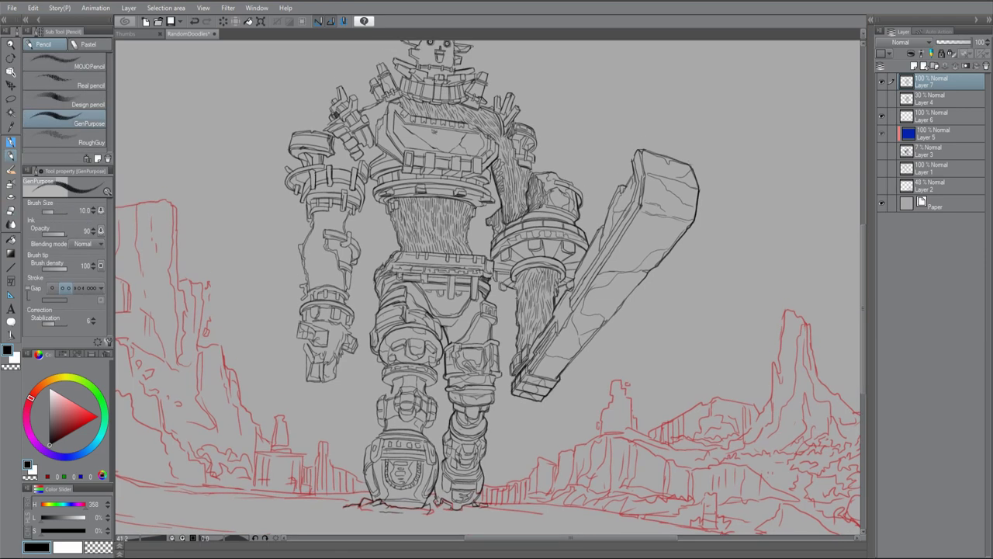
Fill the empty-handed forearm with fur strokes running along its length
drag(517, 289, 519, 301)
drag(311, 273, 310, 291)
mouse_move(314, 254)
mouse_down()
mouse_move(306, 281)
mouse_move(311, 219)
mouse_move(346, 207)
mouse_move(335, 204)
mouse_up()
key(h)
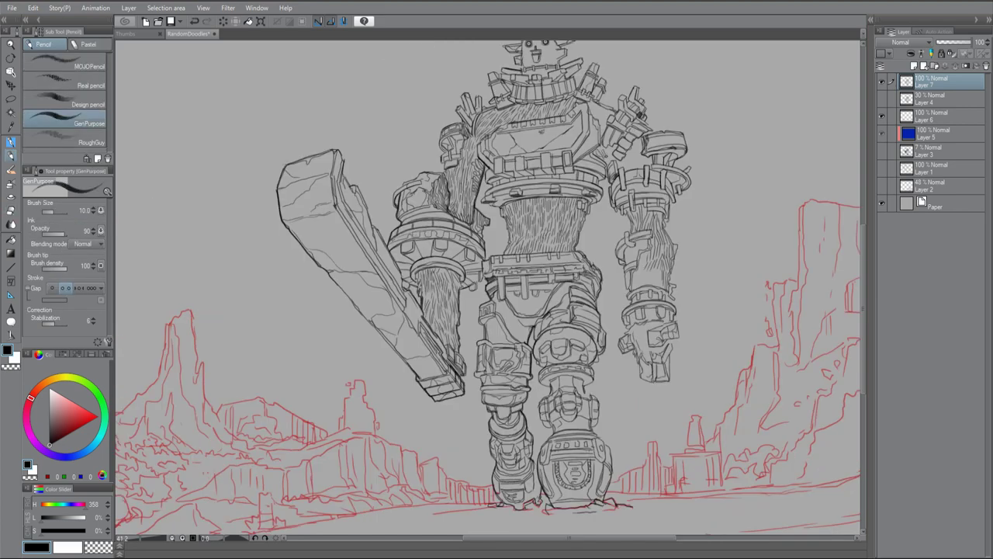
Add fur strokes to the shoulder and upper arm on the empty-handed side
drag(588, 170, 590, 158)
mouse_move(600, 163)
mouse_down()
mouse_move(612, 149)
mouse_move(605, 106)
mouse_up()
key(h)
scroll(388, 218, up, 3)
mouse_move(383, 225)
mouse_down()
mouse_move(396, 199)
mouse_move(409, 207)
mouse_up()
key(h)
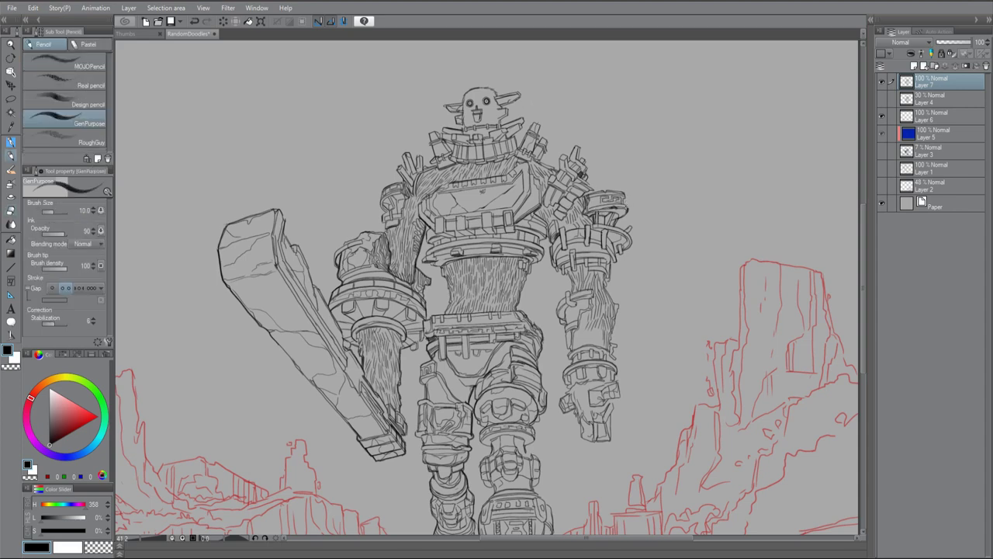
scroll(488, 290, down, 3)
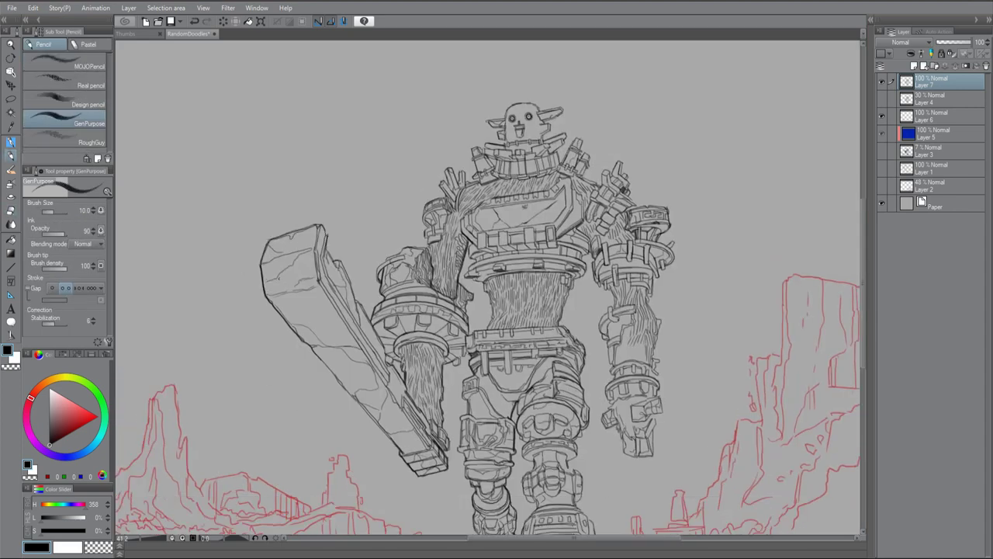
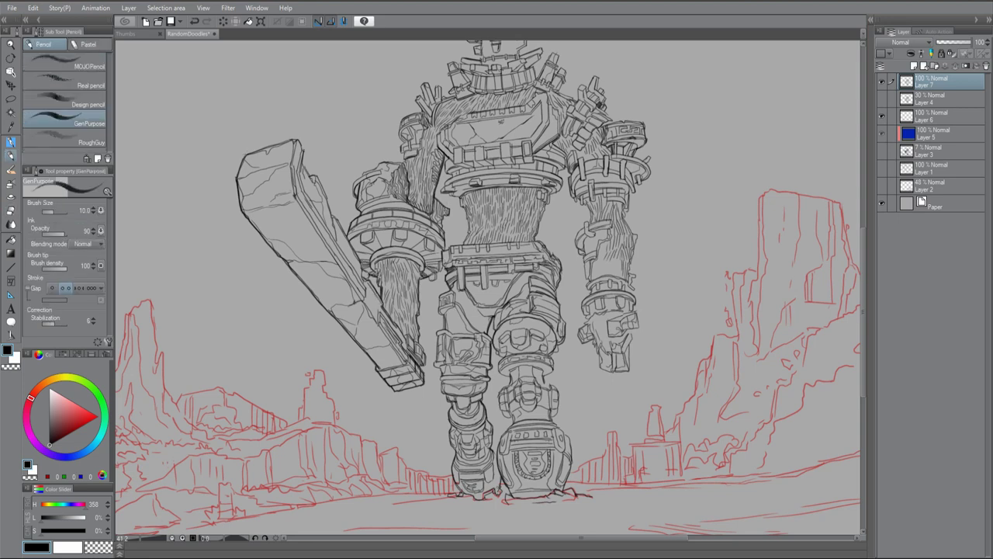
Fill the gaps between the loincloth plate and both thighs with a crosshatched mesh
mouse_move(488, 318)
mouse_down()
mouse_move(481, 334)
mouse_move(464, 298)
mouse_move(486, 333)
mouse_up()
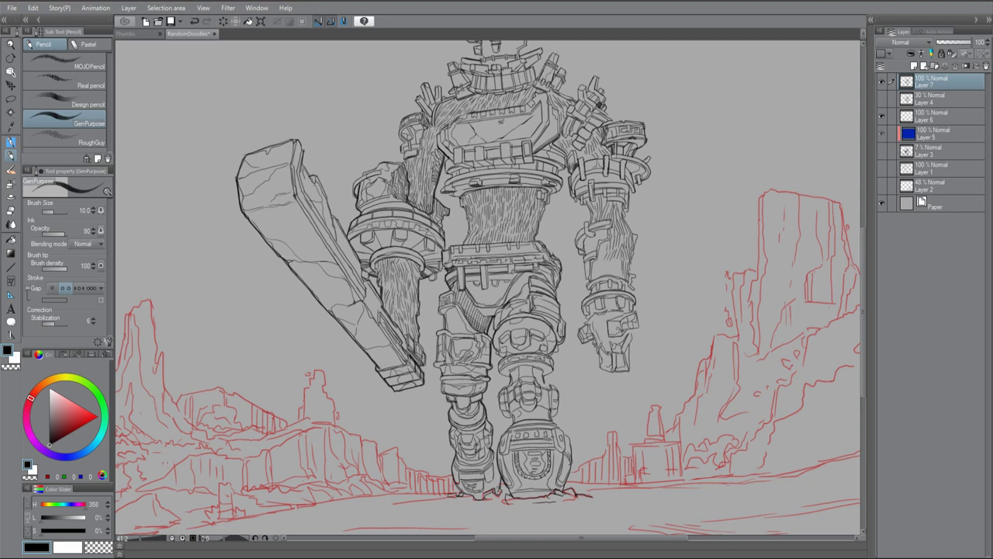
drag(457, 290, 487, 327)
mouse_move(528, 275)
mouse_down()
mouse_move(509, 301)
mouse_move(484, 287)
mouse_move(433, 337)
mouse_up()
drag(440, 284, 455, 305)
drag(488, 287, 491, 312)
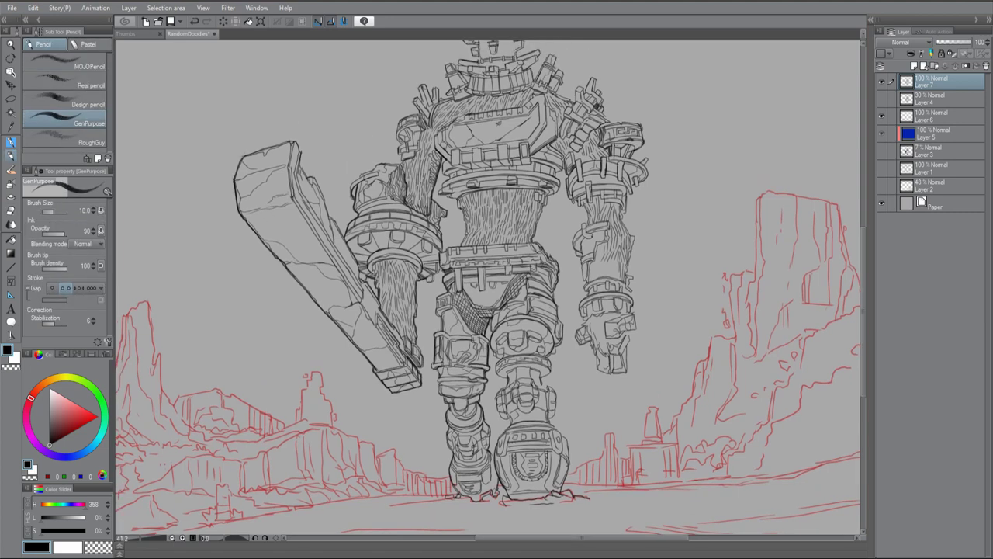
Add detail lines to the empty-handed arm's bands and refine the hatching around the waist and hips
mouse_move(581, 175)
mouse_down()
mouse_move(616, 185)
mouse_move(588, 225)
mouse_up()
mouse_move(620, 216)
mouse_down()
mouse_move(630, 234)
mouse_move(597, 252)
mouse_move(593, 242)
mouse_up()
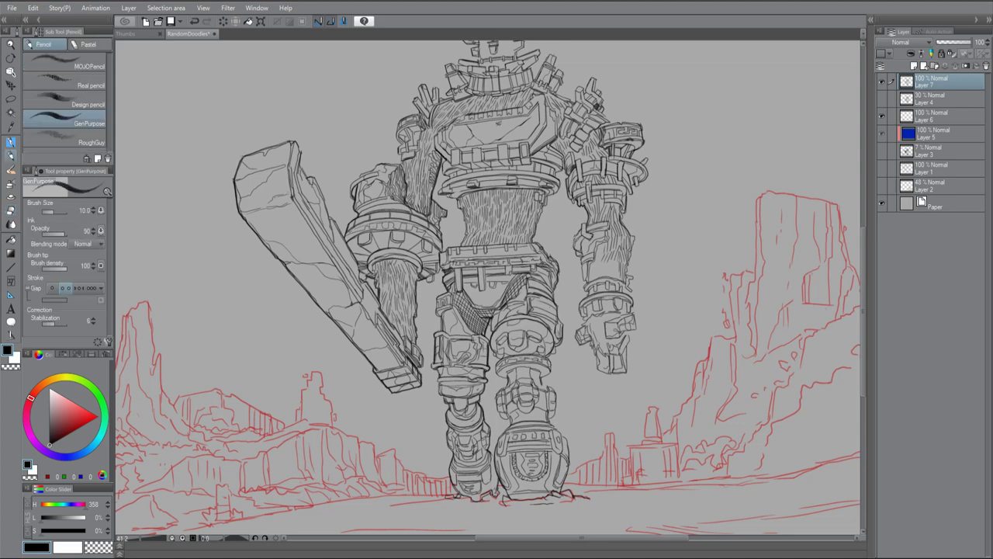
drag(489, 287, 512, 312)
drag(479, 225, 485, 258)
drag(512, 312, 501, 327)
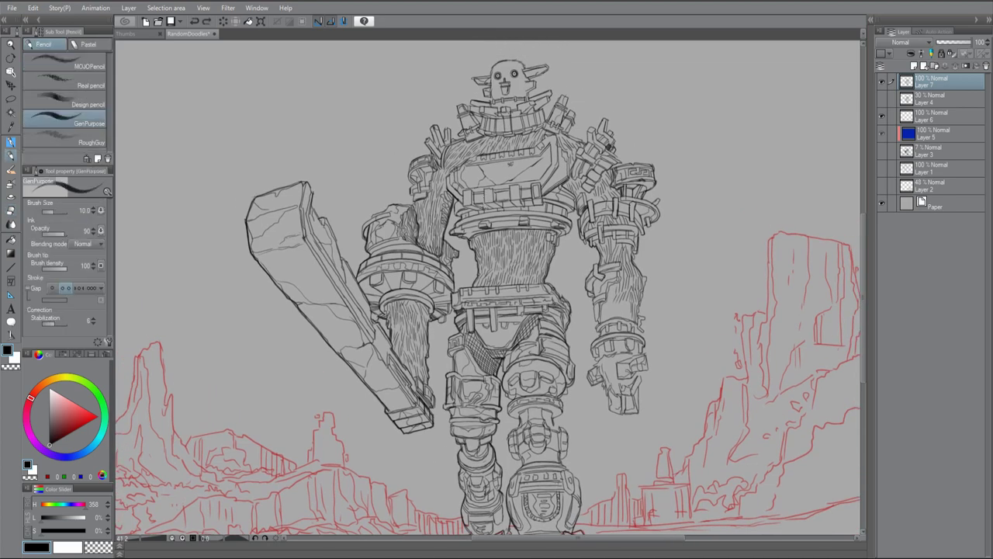
Shade the sides of the blocks along the chest plate's lower edge and hatch the gap beneath them
key(h)
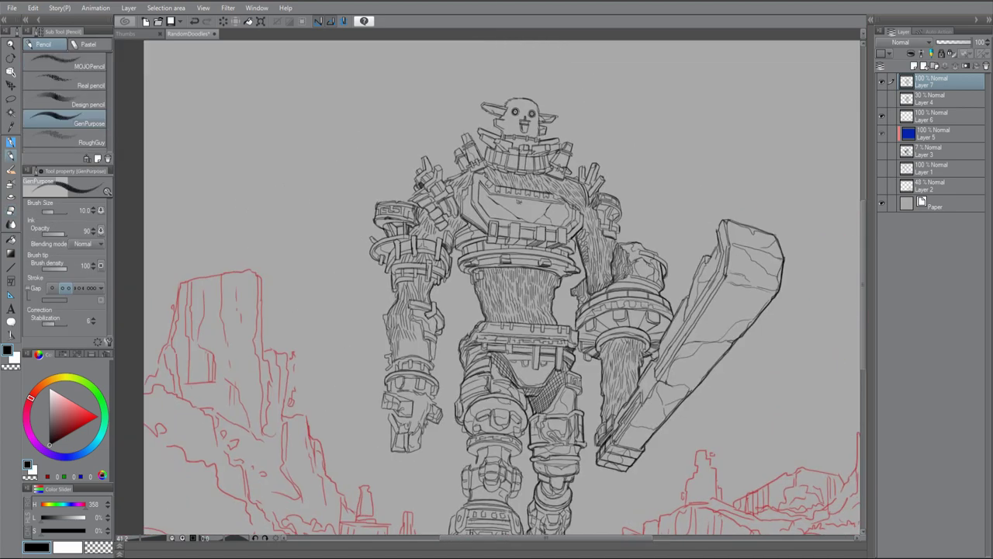
drag(515, 224, 519, 235)
drag(542, 228, 545, 238)
drag(561, 231, 563, 241)
drag(486, 244, 501, 248)
drag(511, 246, 560, 253)
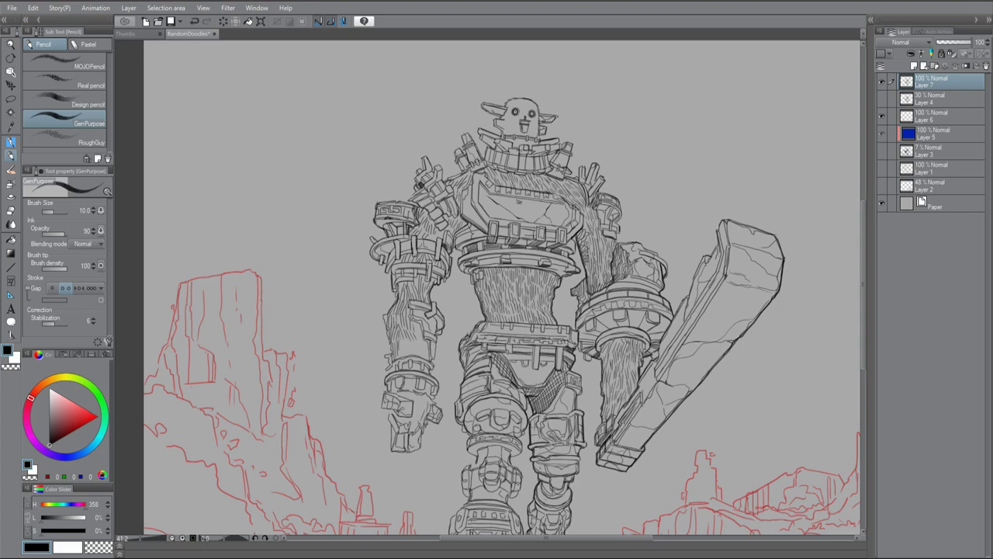
Cover the colossus's head and neck with short fur strokes, working around the eyes and mouth
key(ctrl+plus)
drag(498, 201, 509, 223)
mouse_move(503, 207)
mouse_down()
mouse_move(517, 224)
mouse_move(504, 214)
mouse_up()
mouse_move(502, 196)
mouse_down()
mouse_move(515, 214)
mouse_move(517, 203)
mouse_up()
mouse_move(498, 184)
mouse_down()
mouse_move(509, 198)
mouse_move(511, 186)
mouse_up()
drag(509, 171, 515, 180)
drag(520, 185, 526, 198)
drag(526, 184, 540, 188)
mouse_move(540, 183)
mouse_down()
mouse_move(541, 225)
mouse_move(517, 238)
mouse_up()
drag(521, 228, 526, 235)
drag(531, 229, 530, 248)
drag(539, 243, 556, 249)
key(ctrl+plus)
key(h)
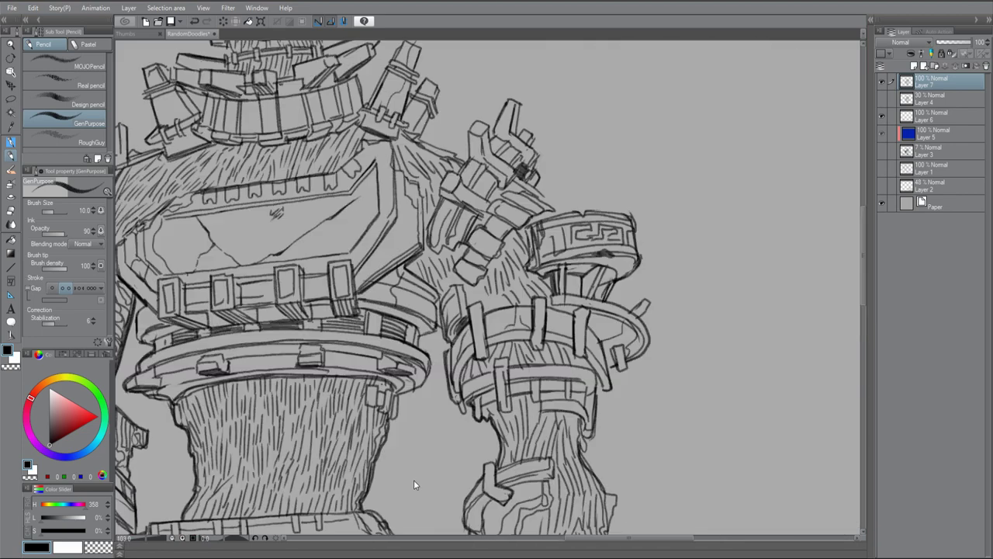
Add short shading and segment strokes to both shoulder discs and the neighbouring collar pieces
key(ctrl+minus)
drag(643, 233, 678, 245)
drag(635, 237, 655, 244)
scroll(488, 287, down, 2)
mouse_move(514, 181)
mouse_down()
mouse_move(545, 202)
mouse_move(538, 188)
mouse_up()
drag(537, 163, 553, 169)
drag(513, 135, 531, 160)
drag(389, 163, 393, 206)
drag(315, 188, 324, 197)
drag(317, 174, 326, 179)
drag(332, 163, 337, 172)
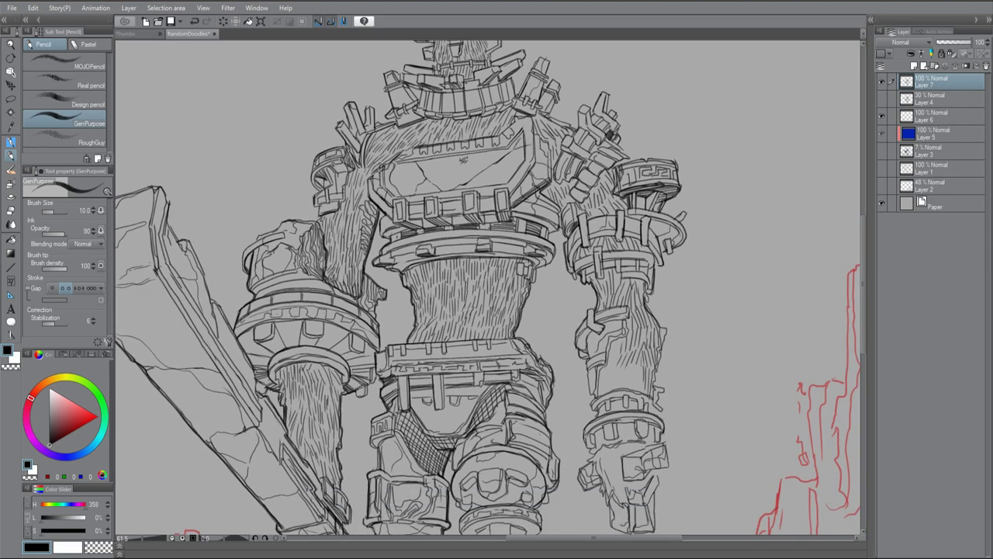
Add shading strokes to the broken bracer on the empty-handed forearm
key(ctrl+0)
drag(604, 279, 613, 288)
drag(605, 257, 613, 278)
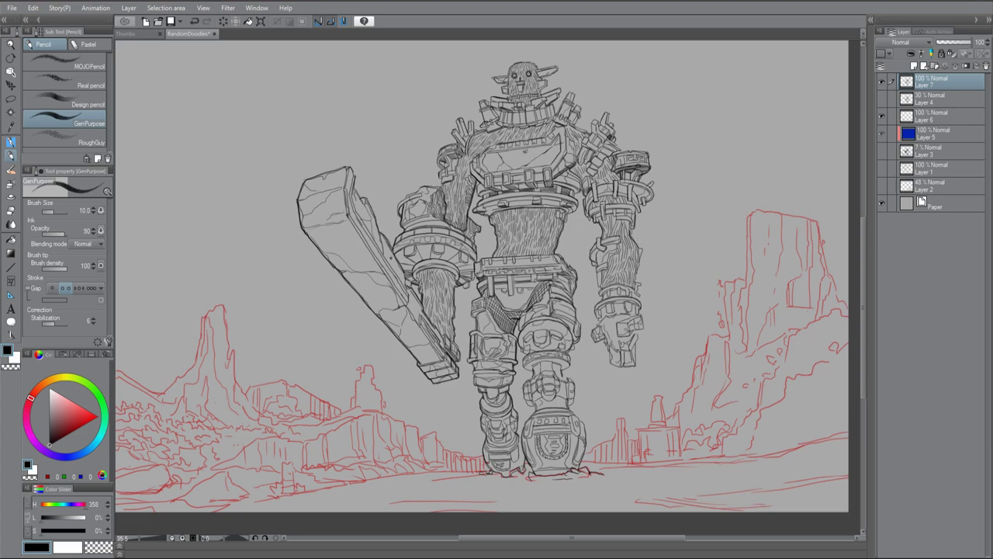
Hatch radial lines between the blocks on the underside of the club arm's forearm guard
key(h)
key(ctrl+plus)
drag(490, 244, 501, 262)
mouse_move(504, 241)
mouse_down()
mouse_move(512, 260)
mouse_move(535, 259)
mouse_up()
drag(547, 238, 549, 261)
drag(565, 253, 565, 273)
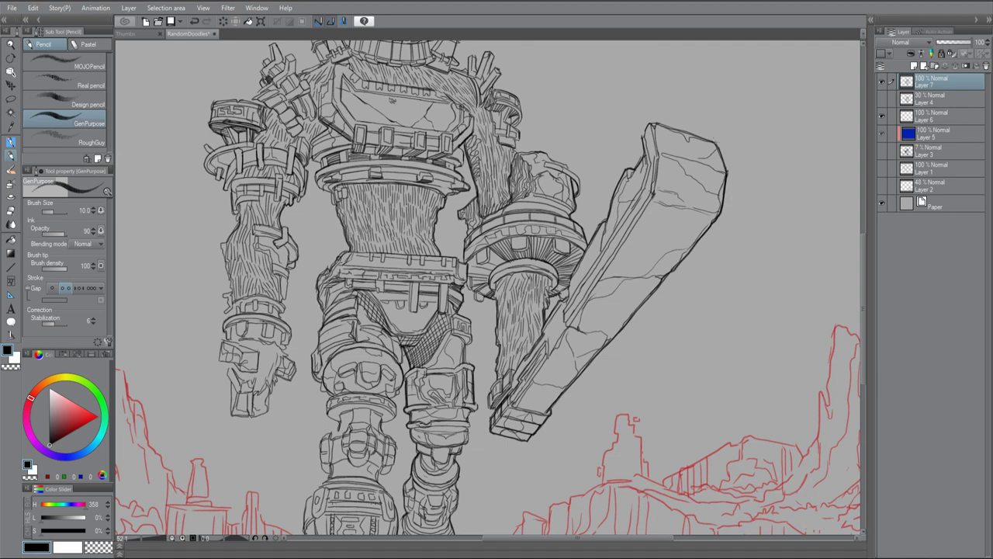
Divide the small inner ring beneath the club arm's guard into narrow segments with short strokes
mouse_move(501, 251)
mouse_down()
mouse_move(474, 273)
mouse_move(526, 267)
mouse_up()
drag(544, 259, 539, 267)
drag(550, 260, 542, 273)
mouse_move(559, 265)
mouse_down()
mouse_move(553, 280)
mouse_move(479, 295)
mouse_up()
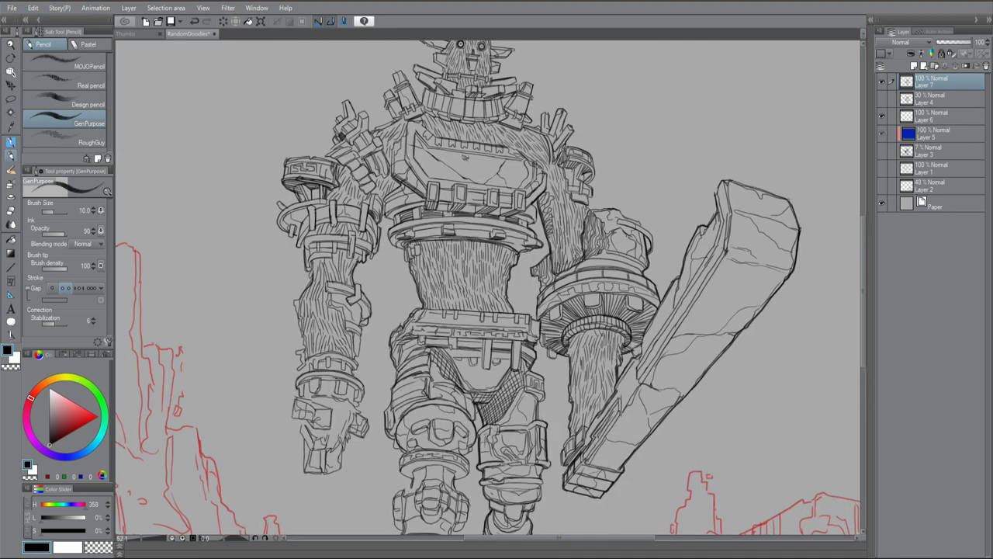
Reinforce the line along the wide ring above the colossus's waist
drag(413, 227, 480, 228)
drag(475, 226, 537, 231)
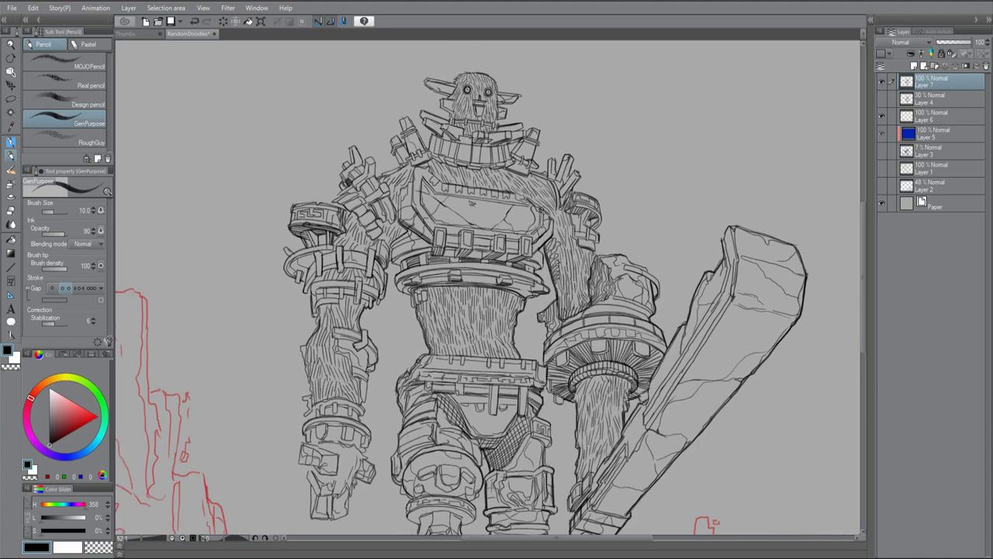
scroll(489, 288, down, 5)
key(h)
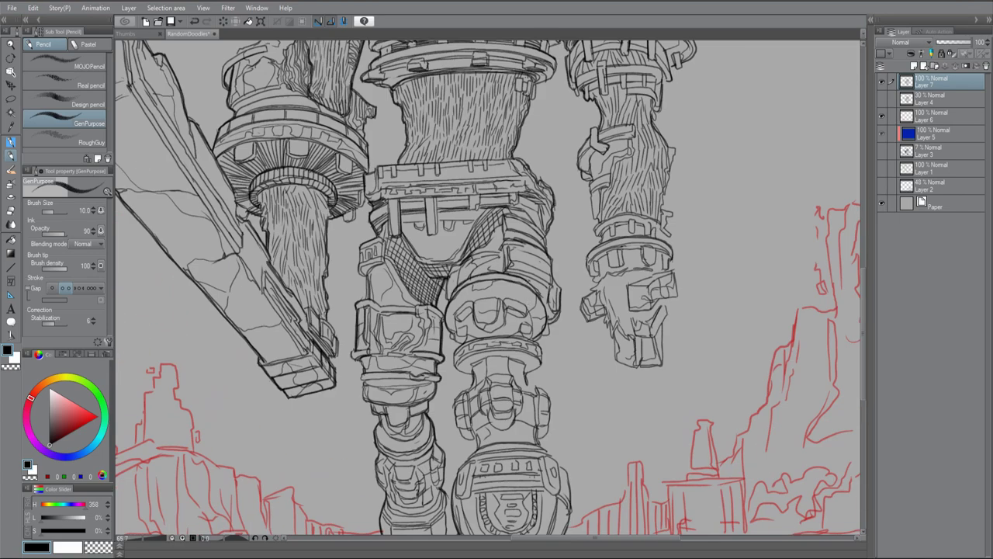
Strengthen the contours around the knee guard, the rear leg's ankle ring and the front leg's shin joint
drag(536, 282, 555, 316)
drag(448, 286, 456, 296)
drag(543, 311, 607, 232)
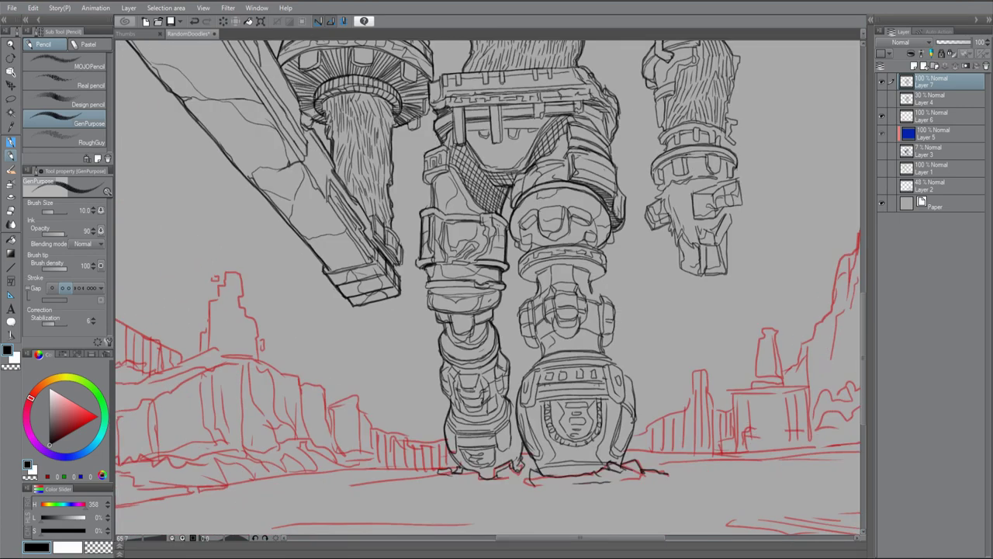
mouse_move(439, 337)
mouse_down()
mouse_move(458, 368)
mouse_move(490, 349)
mouse_up()
drag(518, 312, 543, 355)
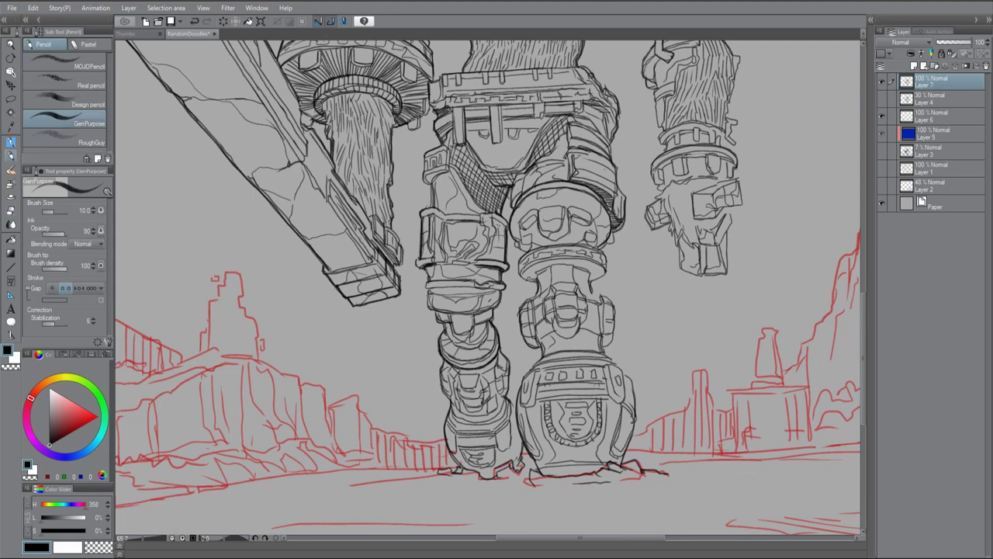
Hatch the ring below the front leg's knee with short strokes around its rim
drag(521, 274, 538, 272)
drag(589, 275, 605, 270)
drag(527, 270, 546, 267)
mouse_move(587, 268)
mouse_down()
mouse_move(596, 262)
mouse_move(584, 261)
mouse_up()
mouse_move(553, 267)
mouse_down()
mouse_move(554, 286)
mouse_move(591, 265)
mouse_up()
drag(577, 276, 582, 288)
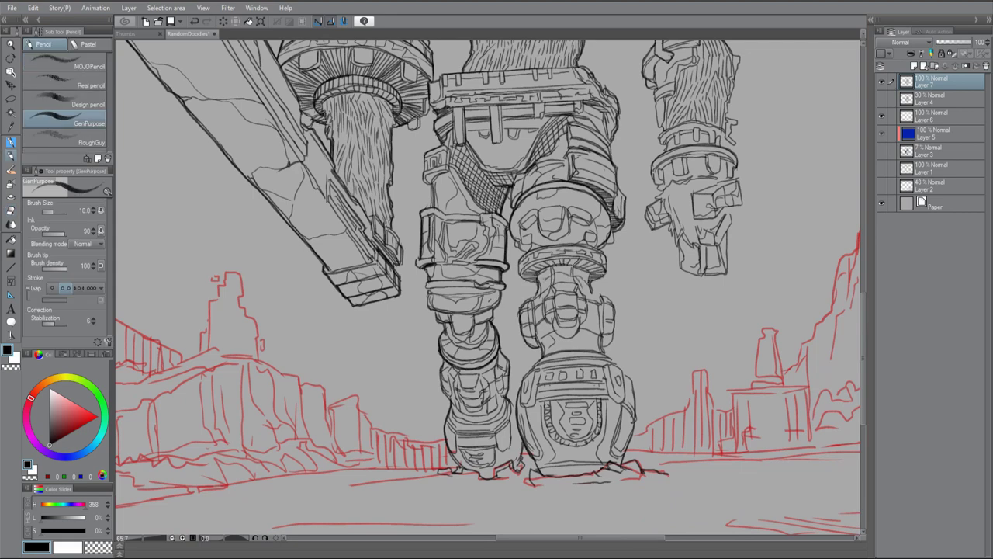
Darken the outer edge of the rear leg's knee armour and add shading strokes inside it
drag(581, 162, 643, 170)
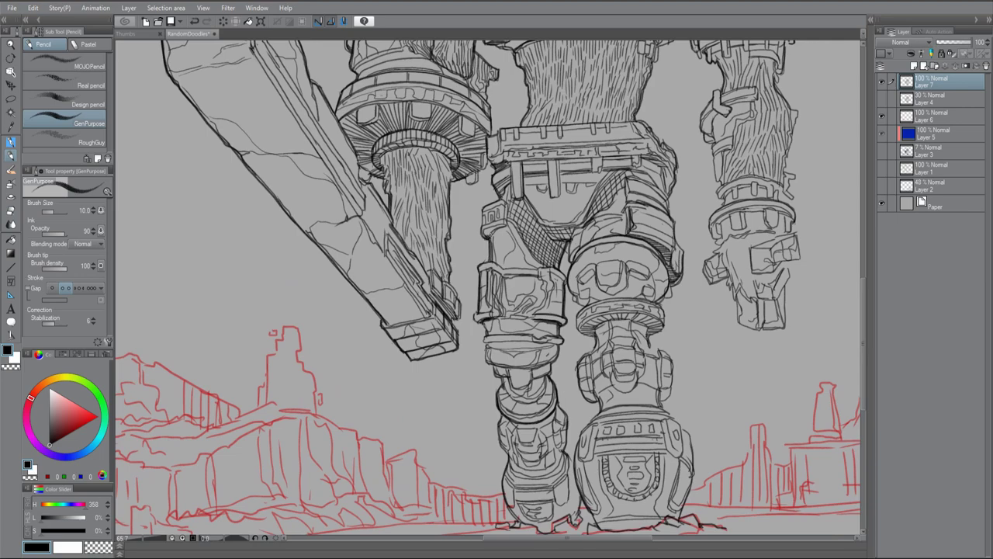
drag(488, 249, 481, 372)
scroll(636, 264, down, 3)
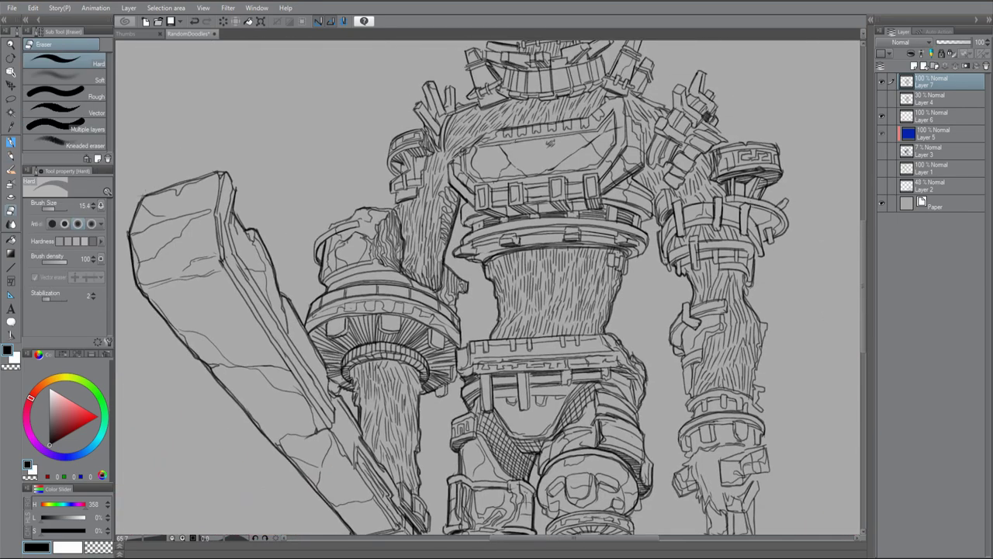
scroll(636, 264, up, 1)
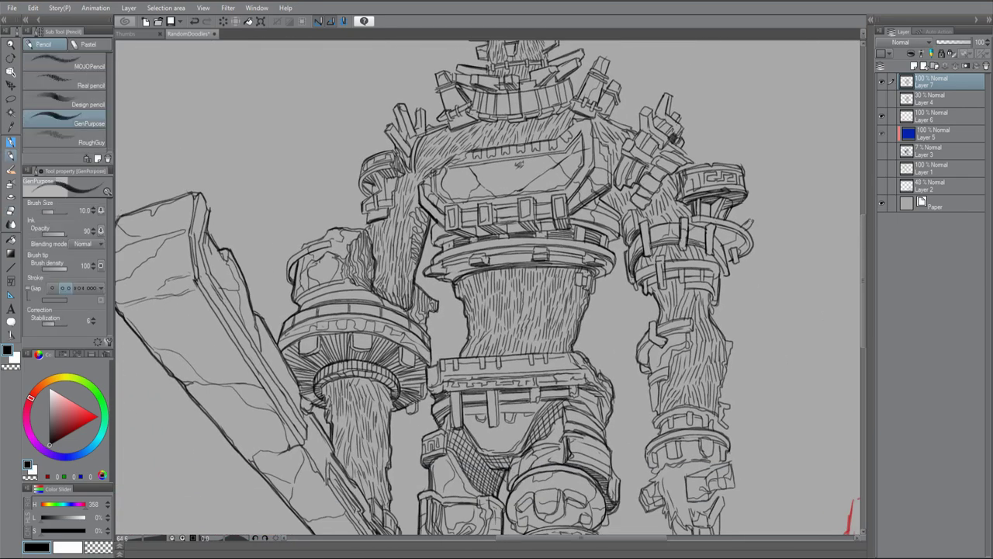
Refine the line art of the colossus's lowered arm, cleaning up its wrist and blocky hand
drag(716, 233, 681, 235)
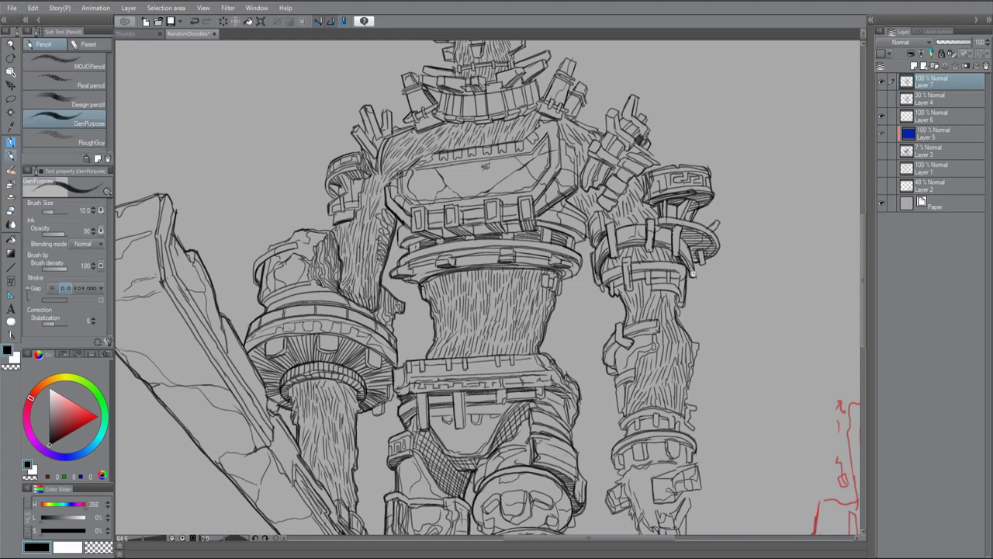
scroll(680, 259, down, 1)
scroll(427, 205, up, 1)
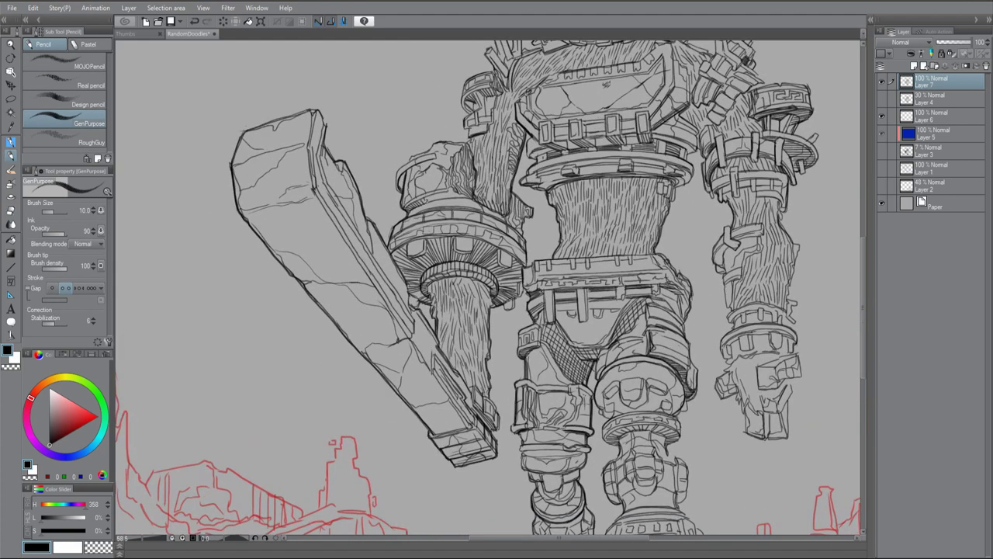
scroll(466, 287, up, 2)
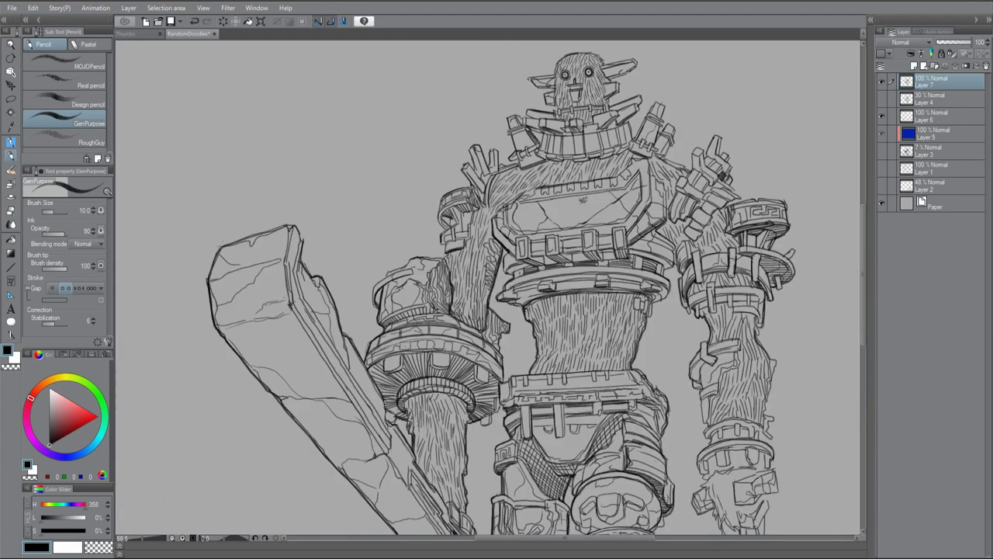
scroll(466, 287, up, 2)
scroll(476, 62, down, 4)
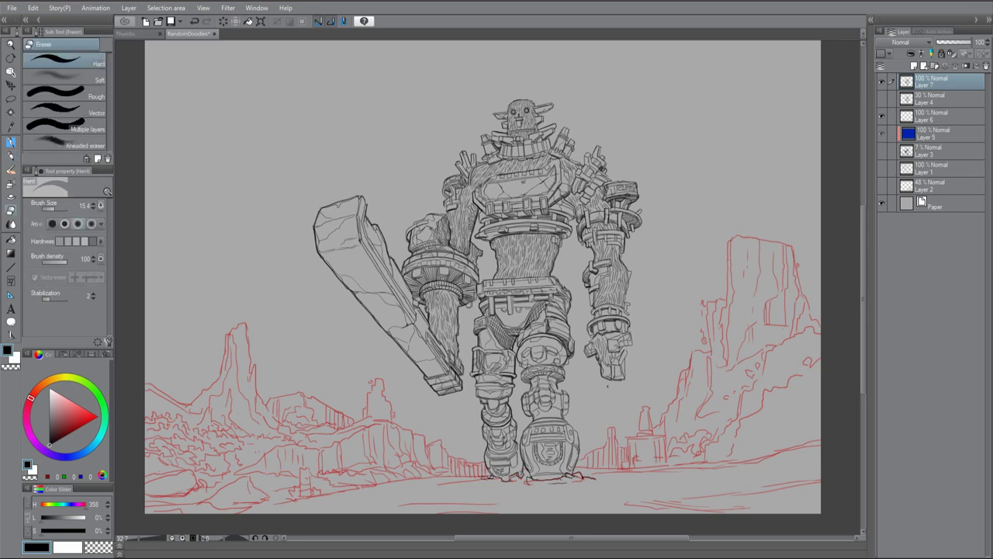
Ink the rubble and ground lines beneath both feet and strengthen the contours of the lower legs and front foot
scroll(543, 225, up, 2)
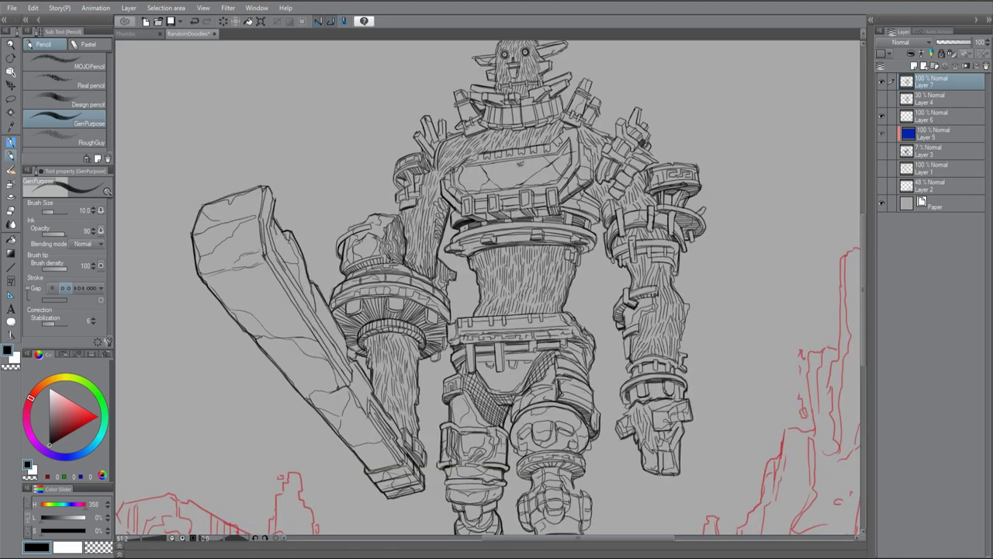
scroll(416, 452, down, 1)
scroll(489, 287, down, 1)
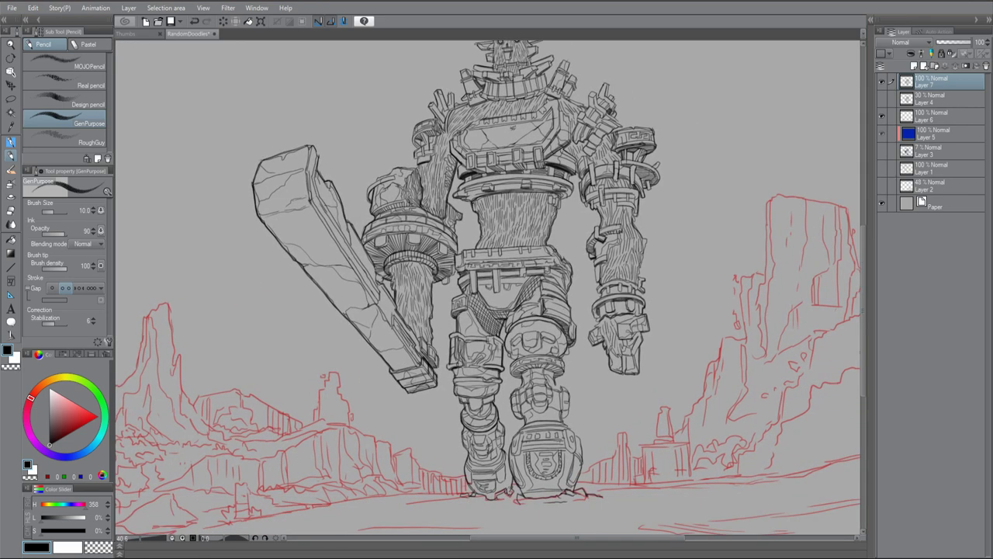
scroll(488, 287, down, 2)
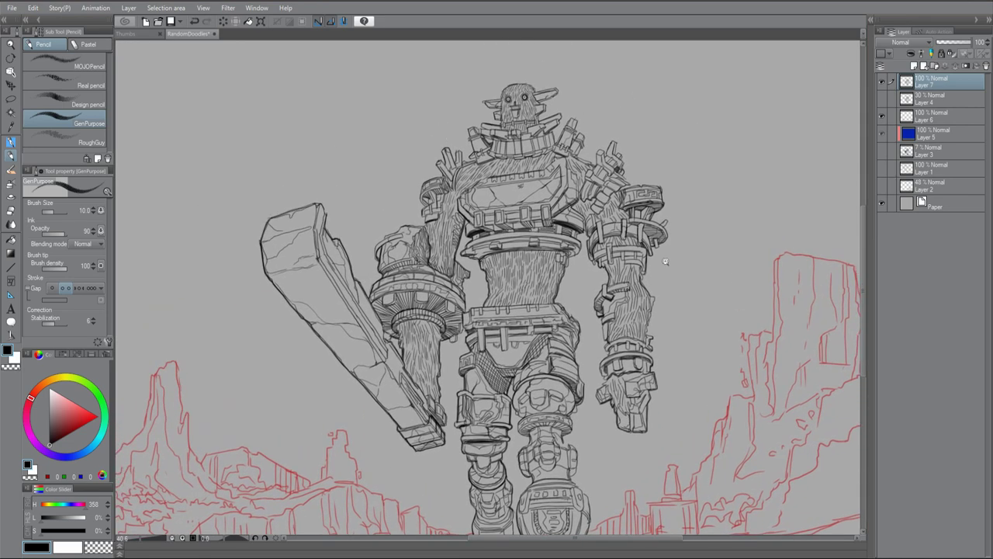
scroll(489, 287, up, 2)
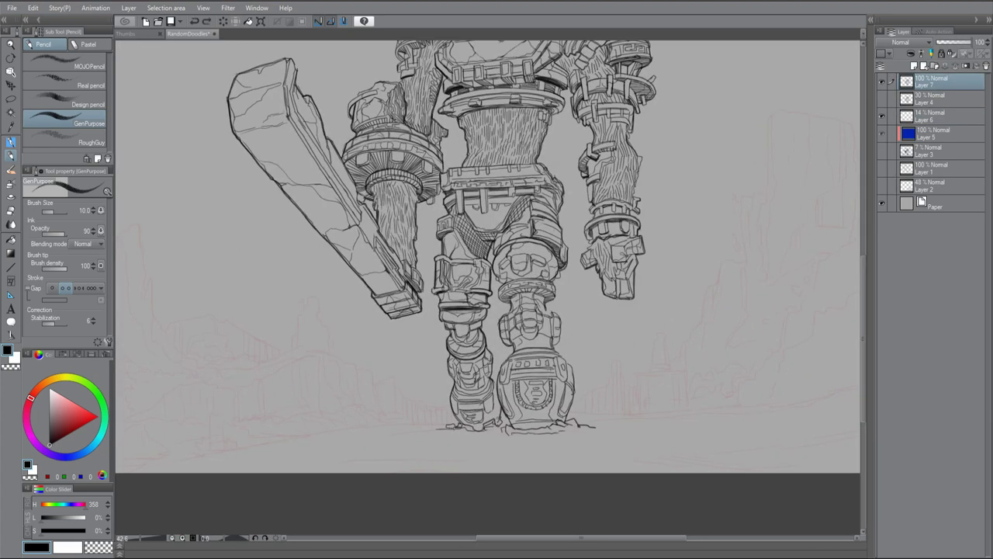
drag(453, 431, 596, 431)
drag(515, 418, 560, 411)
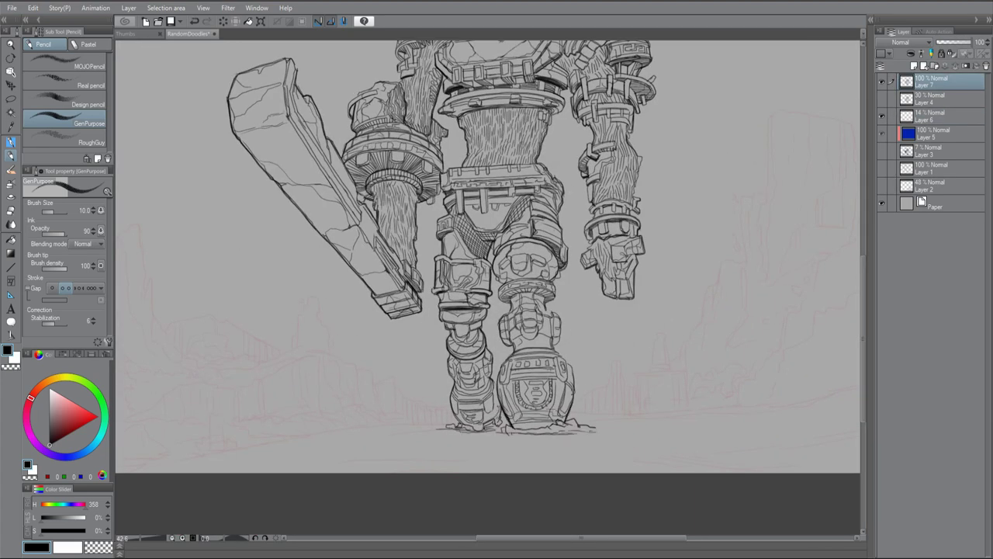
drag(489, 287, 499, 425)
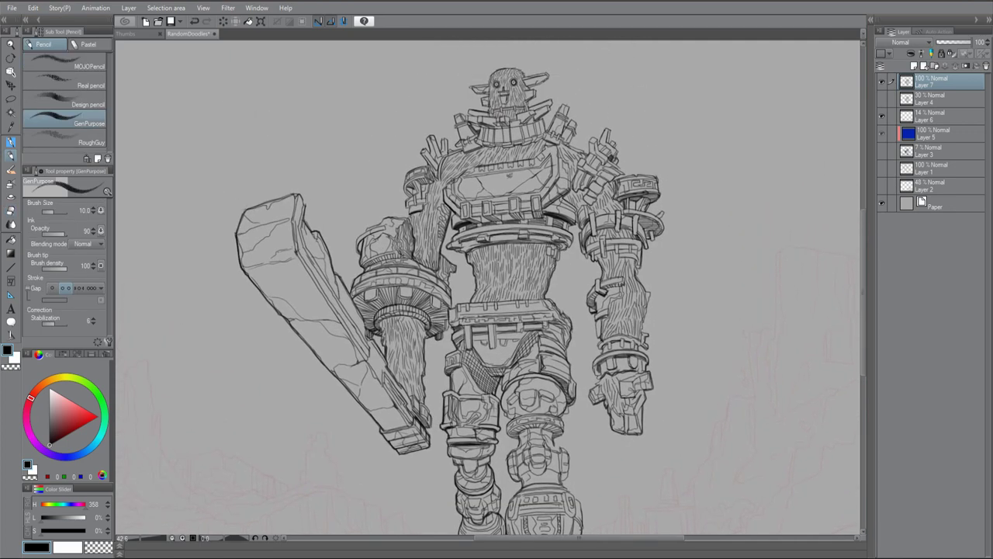
Examine the inked colossus from head to feet, both close up and as a whole
scroll(688, 215, down, 2)
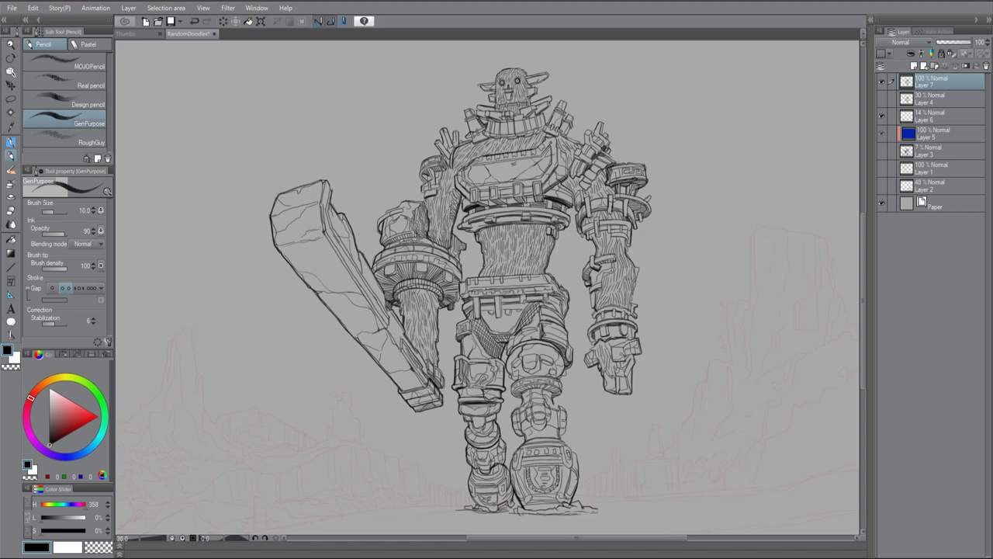
mouse_move(504, 128)
mouse_down()
mouse_move(525, 178)
mouse_move(548, 154)
mouse_move(547, 136)
mouse_up()
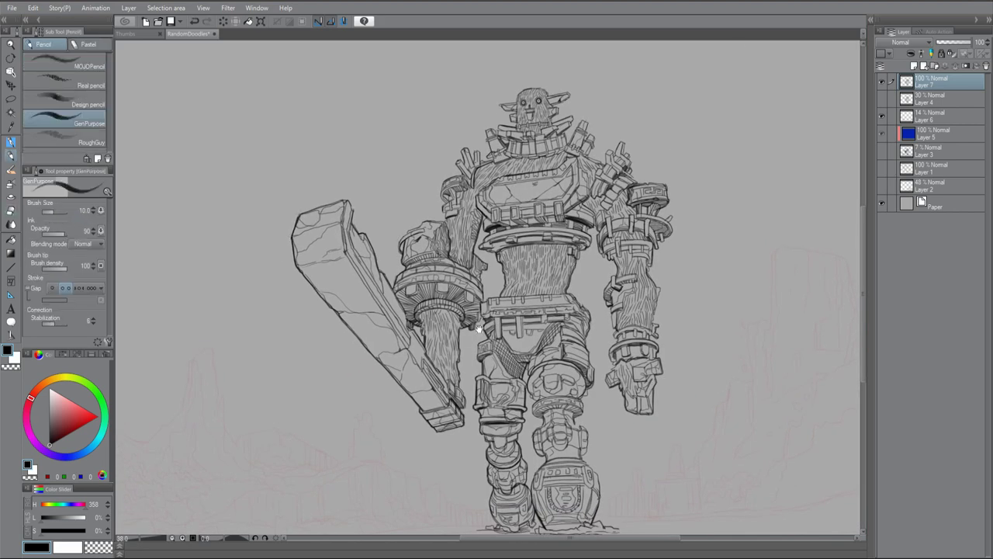
drag(473, 389, 455, 347)
key(e)
key(p)
scroll(498, 161, up, 2)
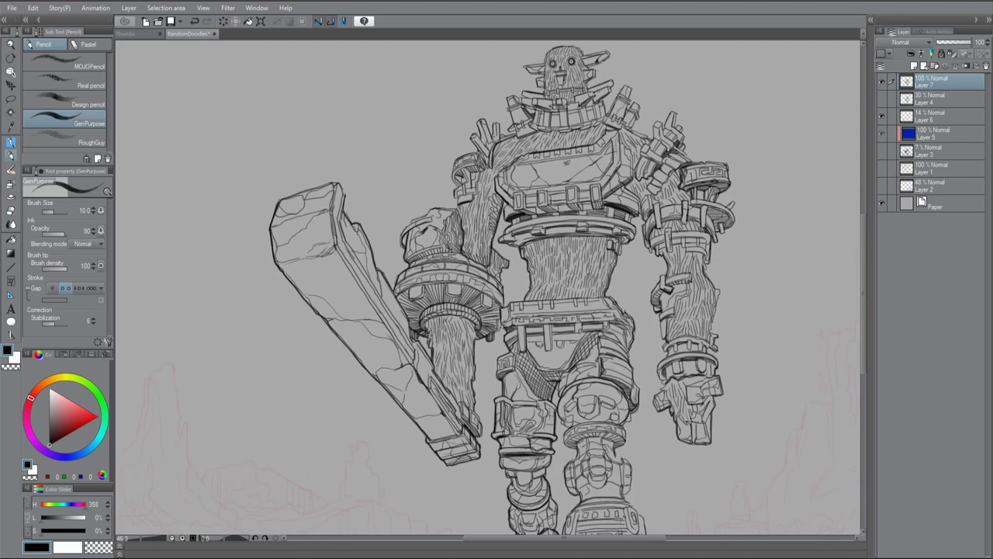
scroll(577, 176, up, 3)
scroll(576, 176, down, 3)
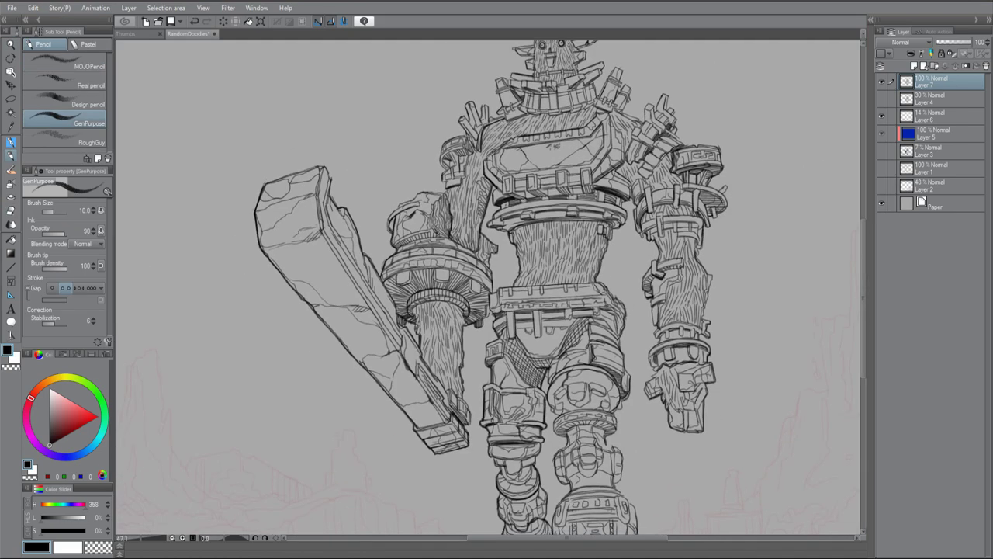
scroll(712, 223, down, 2)
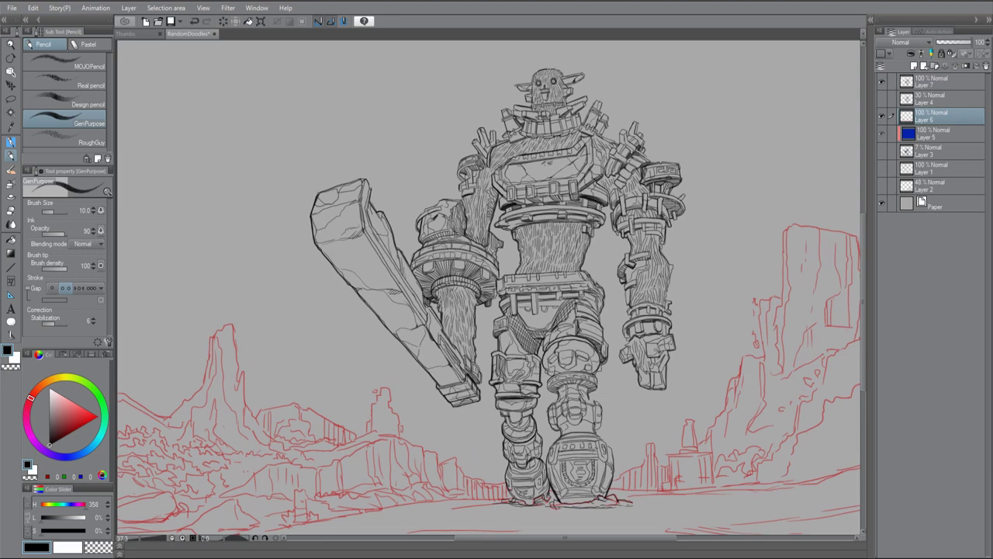
Add red rock-face strokes to the tall mesa and its slope, and rework the small pillar in the foreground
click(938, 81)
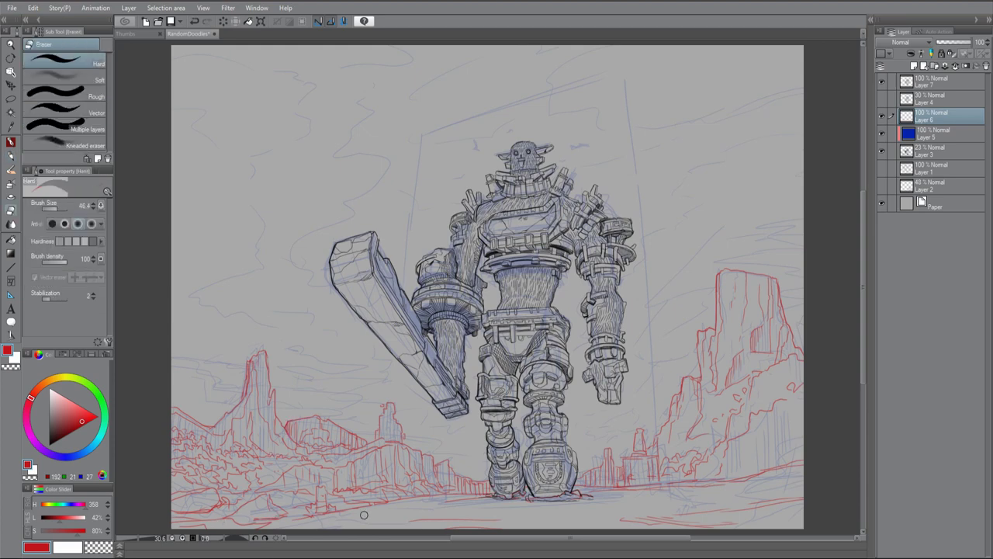
drag(488, 287, 472, 258)
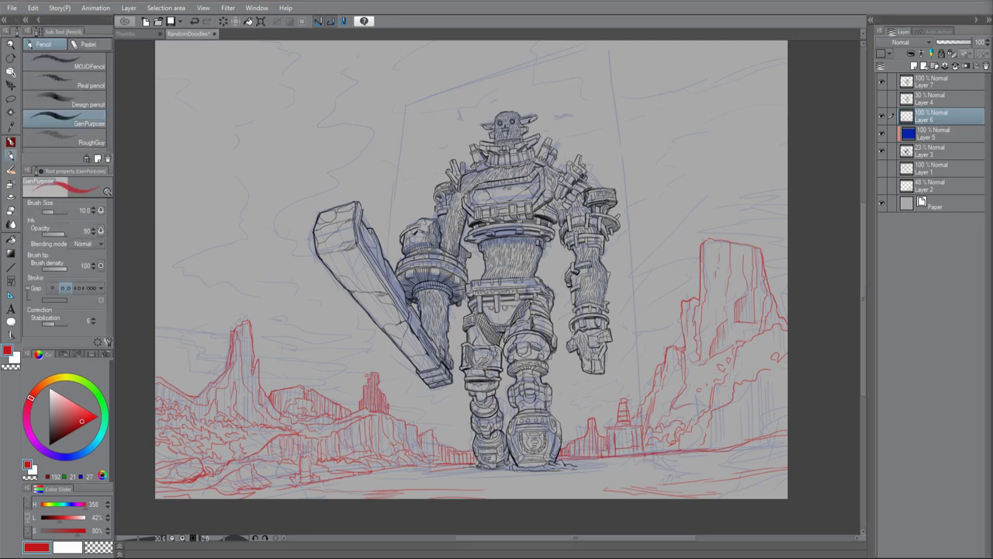
drag(763, 287, 756, 311)
drag(773, 310, 767, 329)
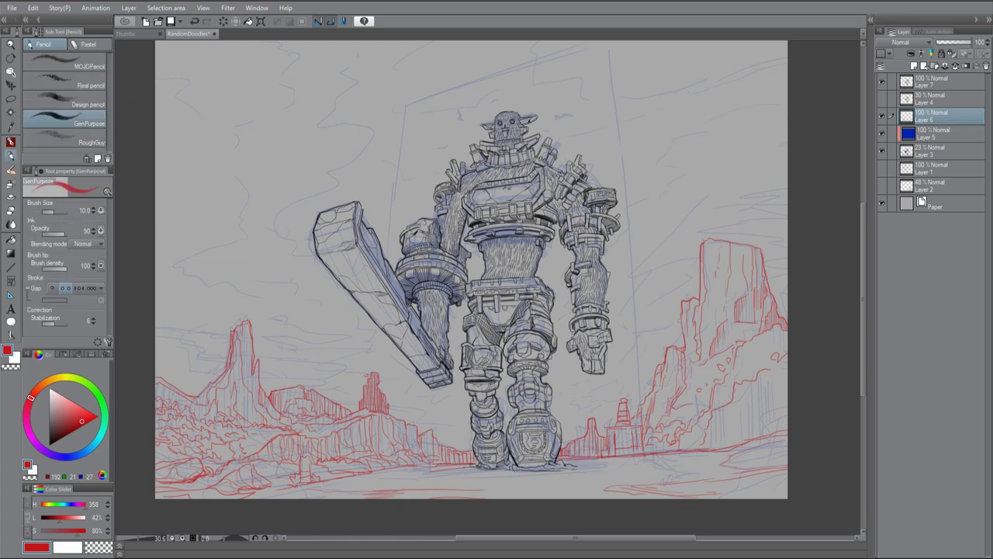
mouse_move(299, 470)
mouse_down()
mouse_move(309, 481)
mouse_move(293, 476)
mouse_move(299, 488)
mouse_up()
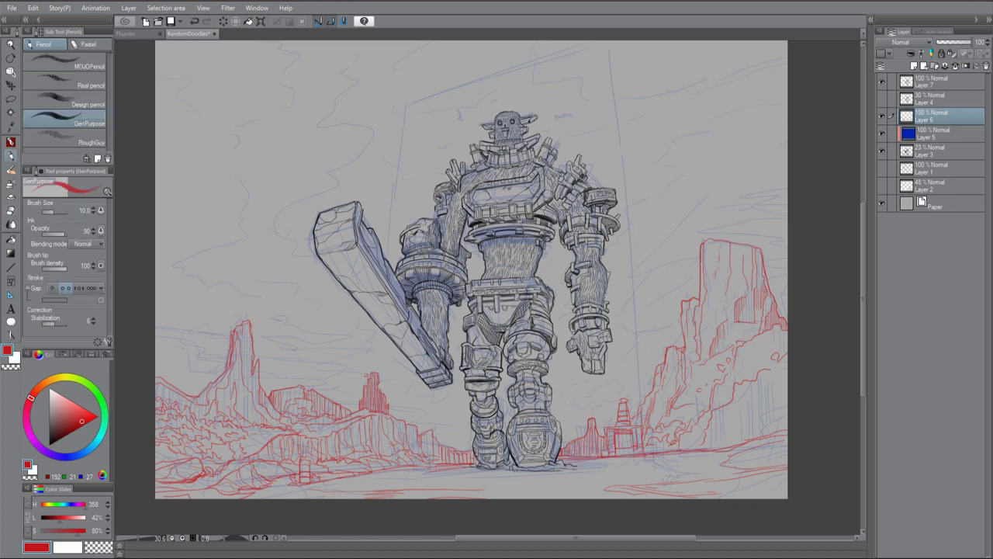
drag(737, 347, 742, 380)
drag(773, 325, 776, 354)
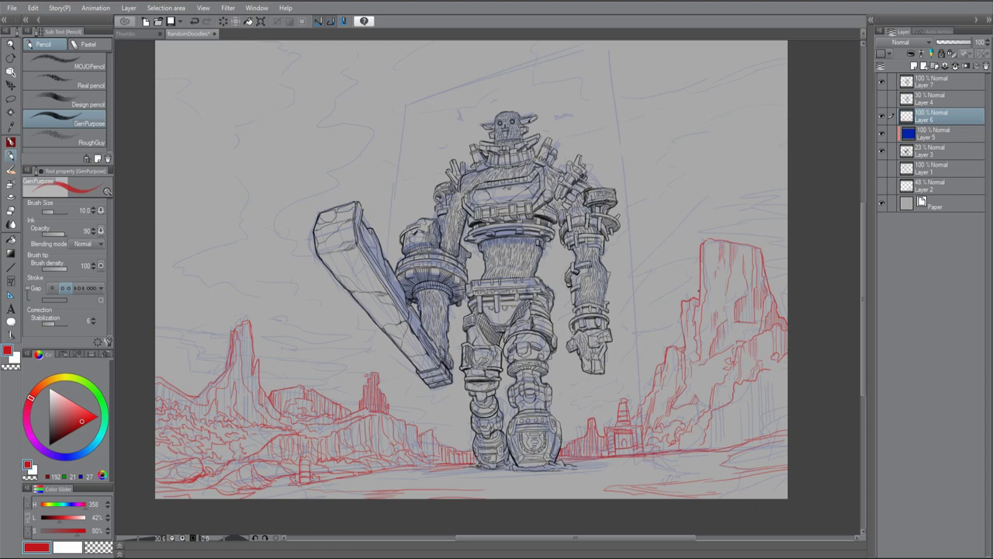
On a new layer, draw thin black cloud contours around the narrow rock spire with the canvas view mirrored
key(ctrl+shift+n)
key(h)
drag(621, 371, 737, 346)
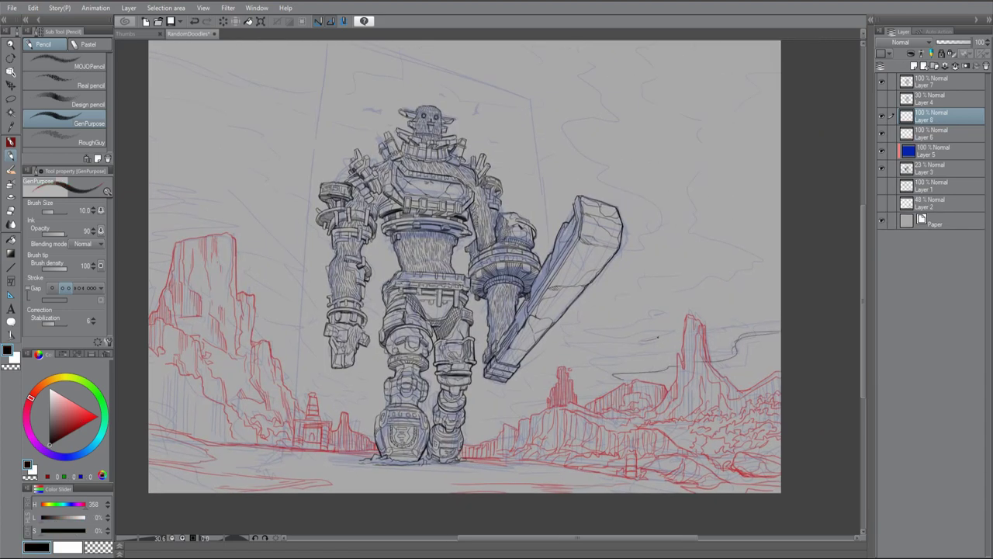
drag(660, 334, 780, 326)
mouse_move(568, 343)
mouse_down()
mouse_move(675, 338)
mouse_move(683, 315)
mouse_up()
drag(595, 342, 644, 339)
drag(587, 367, 633, 357)
drag(680, 316, 743, 313)
Draw tall billowing cloud contours in the sky above the club and out to the near canvas edge
mouse_move(664, 243)
mouse_down()
mouse_move(638, 197)
mouse_move(565, 118)
mouse_up()
key(h)
mouse_move(357, 276)
mouse_down()
mouse_move(436, 151)
mouse_move(394, 130)
mouse_move(418, 68)
mouse_move(382, 65)
mouse_move(457, 49)
mouse_up()
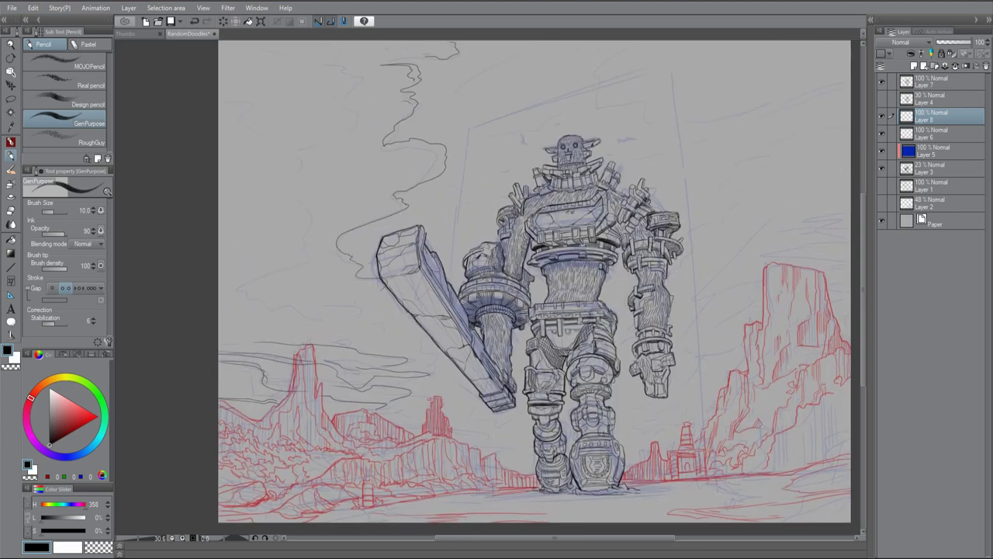
drag(313, 67, 366, 86)
drag(219, 104, 312, 178)
drag(263, 303, 354, 326)
drag(311, 185, 303, 253)
drag(306, 256, 231, 300)
drag(219, 187, 314, 194)
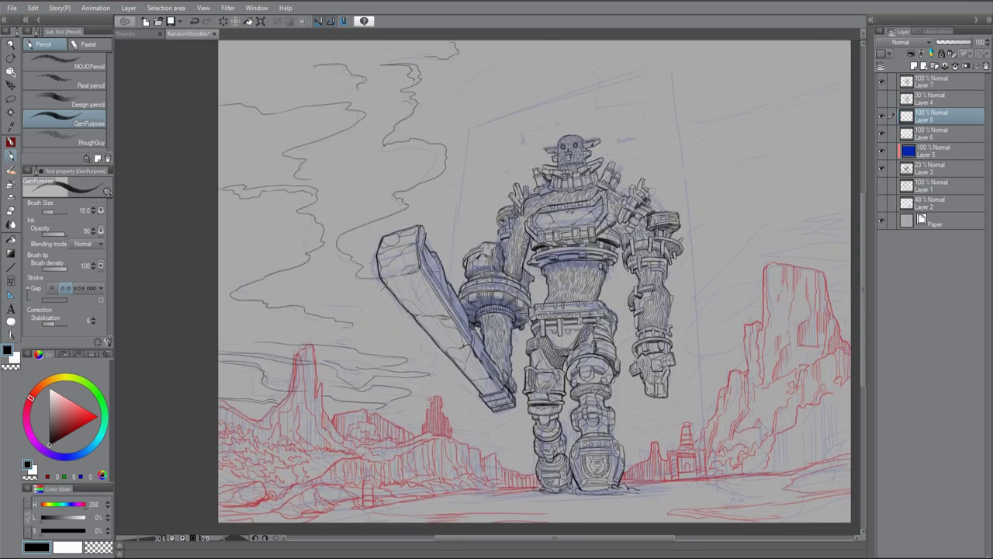
Add cloud wisps beside the club and low streaks above the horizon between the club and the legs
drag(219, 265, 307, 249)
drag(304, 318, 346, 329)
drag(409, 355, 470, 385)
drag(397, 419, 469, 422)
mouse_move(459, 411)
mouse_down()
mouse_move(489, 411)
mouse_move(508, 452)
mouse_up()
drag(414, 382, 470, 395)
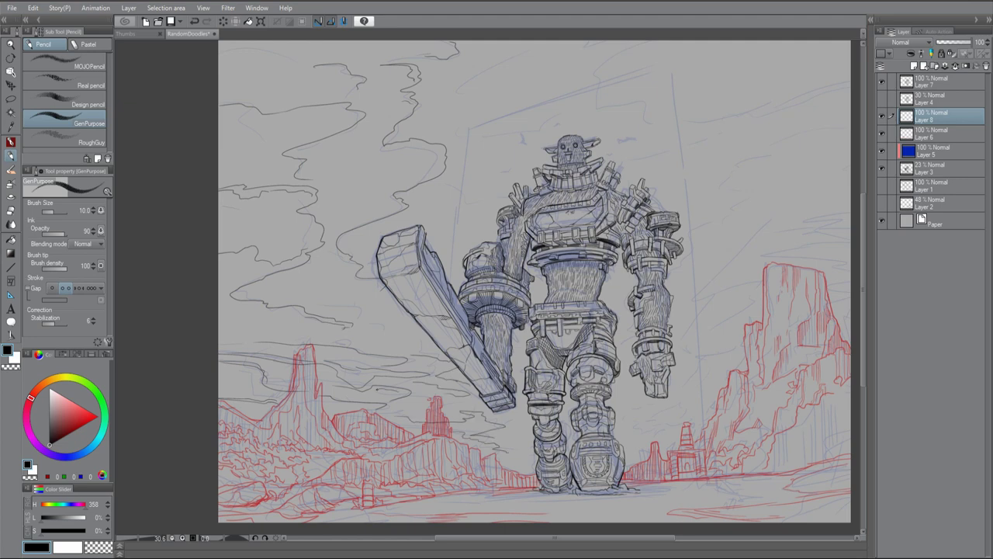
Outline the clouds above the tall mesa and draw low horizon streaks between the mesa and the colossus's legs
drag(543, 279, 478, 273)
drag(784, 222, 695, 256)
mouse_move(702, 253)
mouse_down()
mouse_move(647, 283)
mouse_move(655, 312)
mouse_up()
mouse_move(573, 414)
mouse_down()
mouse_move(650, 427)
mouse_move(658, 392)
mouse_move(607, 388)
mouse_up()
drag(671, 363, 563, 379)
drag(686, 343, 655, 351)
drag(608, 367, 590, 371)
drag(582, 432, 442, 450)
drag(447, 391, 406, 433)
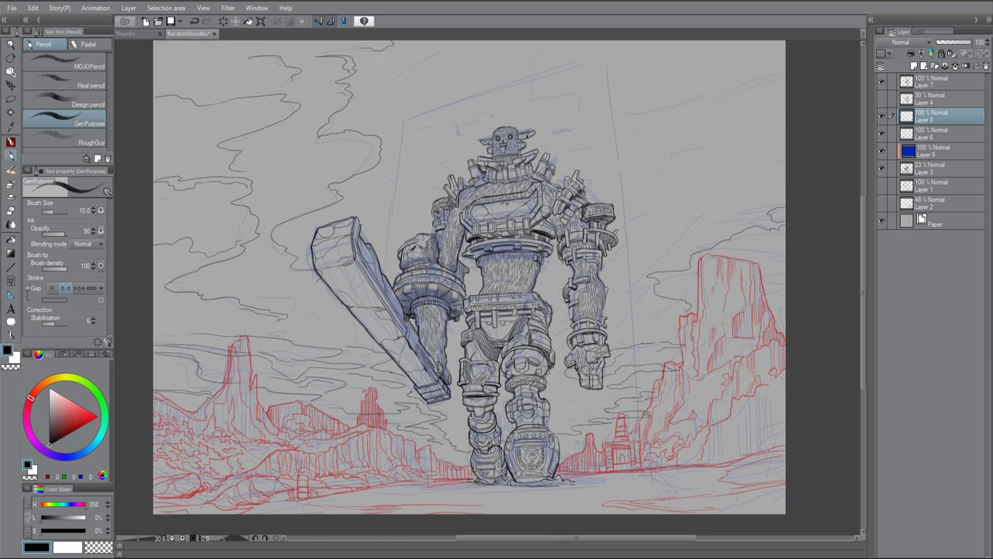
Fill in more thin cloud streaks behind the club and around the colossus's side
drag(413, 344, 380, 392)
drag(381, 319, 292, 343)
drag(309, 297, 289, 310)
drag(496, 280, 472, 307)
Draw the large cloud bank's contours high above the tall mesa and over the colossus's head
drag(761, 129, 699, 145)
drag(663, 183, 632, 218)
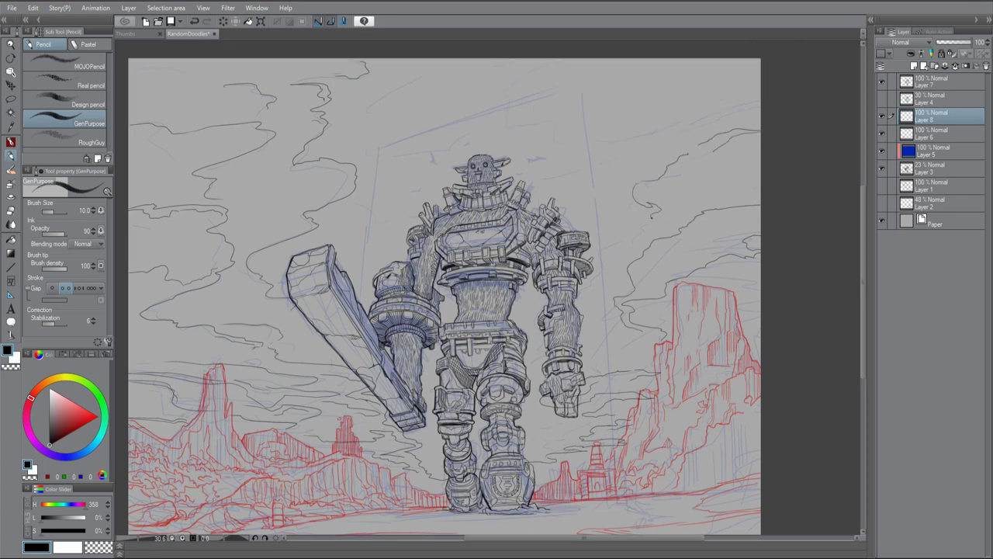
drag(712, 174, 670, 191)
drag(633, 121, 505, 153)
drag(481, 59, 509, 121)
drag(721, 123, 616, 142)
Mirror the canvas view and add curling inner lines to the cloud bank above the tall mesa
key(h)
drag(284, 144, 218, 194)
drag(297, 197, 236, 224)
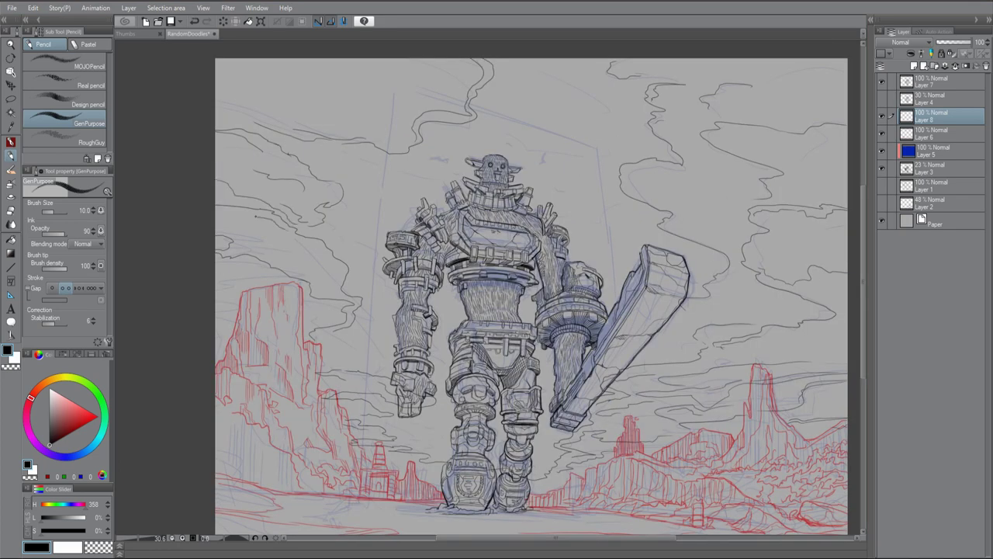
drag(304, 220, 217, 244)
drag(307, 245, 219, 289)
drag(330, 289, 239, 316)
drag(324, 312, 216, 335)
Add inner cloud lines on the club side, restore the unmirrored view, finish the sky strokes and hide Layer 5
drag(810, 329, 735, 346)
drag(791, 145, 728, 185)
drag(845, 134, 721, 141)
drag(845, 156, 790, 195)
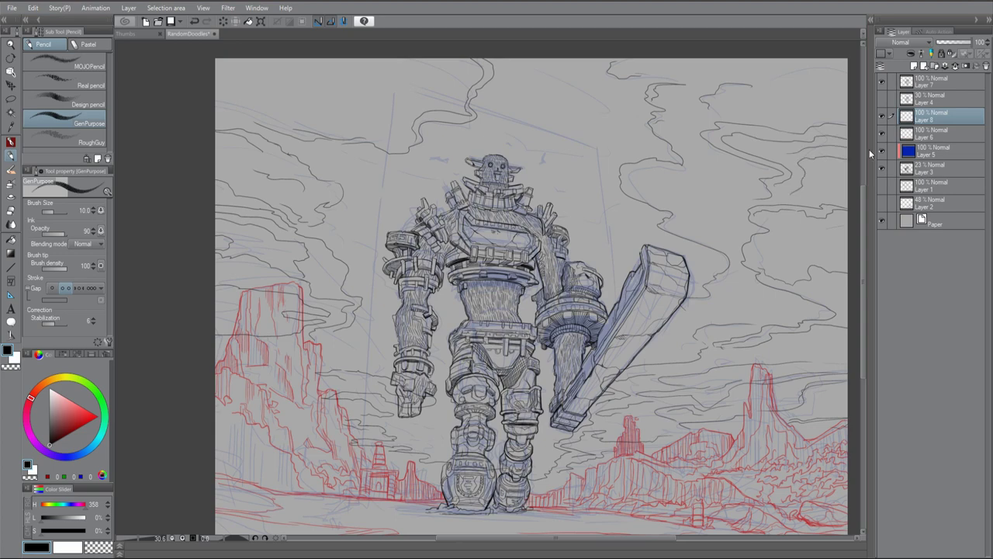
key(h)
drag(497, 280, 467, 304)
drag(638, 84, 571, 118)
drag(374, 217, 271, 248)
key(ctrl+minus)
click(882, 151)
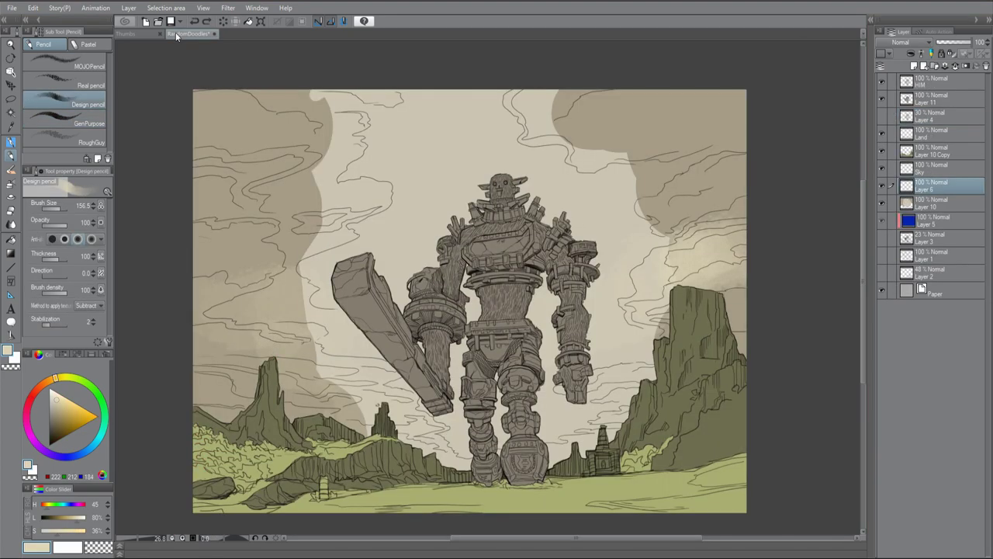
On the Sky layer, ink additional low cloud streaks around the rock spire using the GenPurpose pencil in black
click(931, 168)
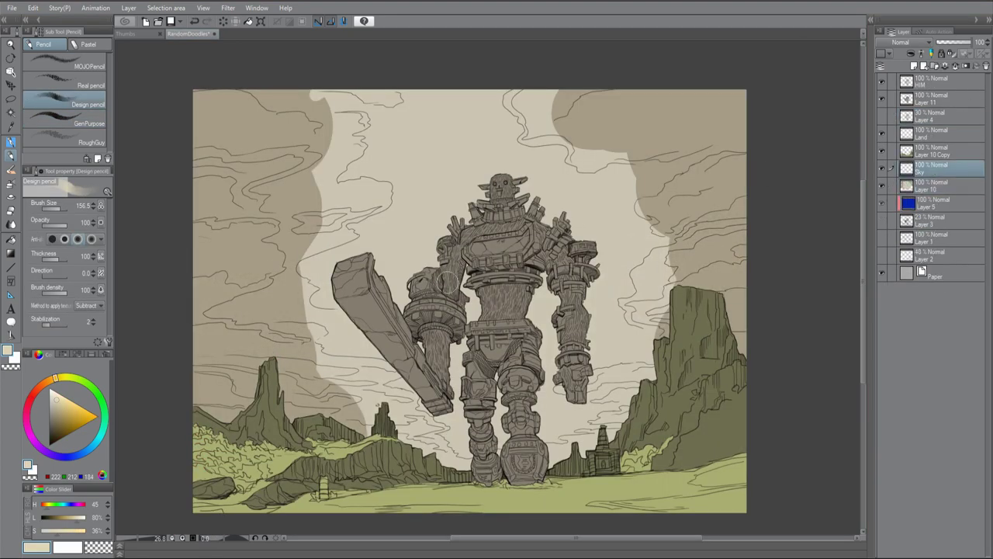
key(e)
key(p)
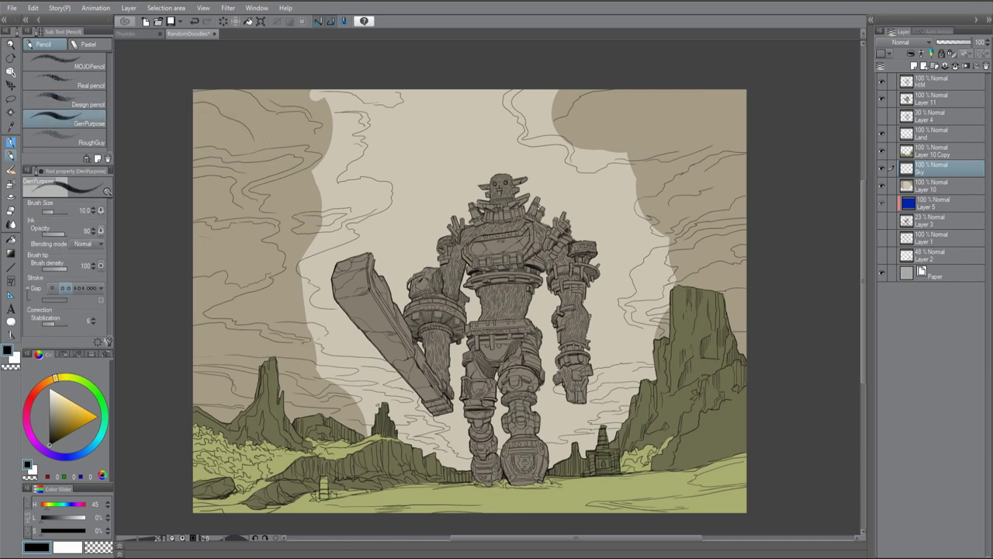
drag(313, 360, 379, 376)
drag(345, 416, 399, 408)
drag(286, 414, 382, 405)
drag(193, 388, 228, 413)
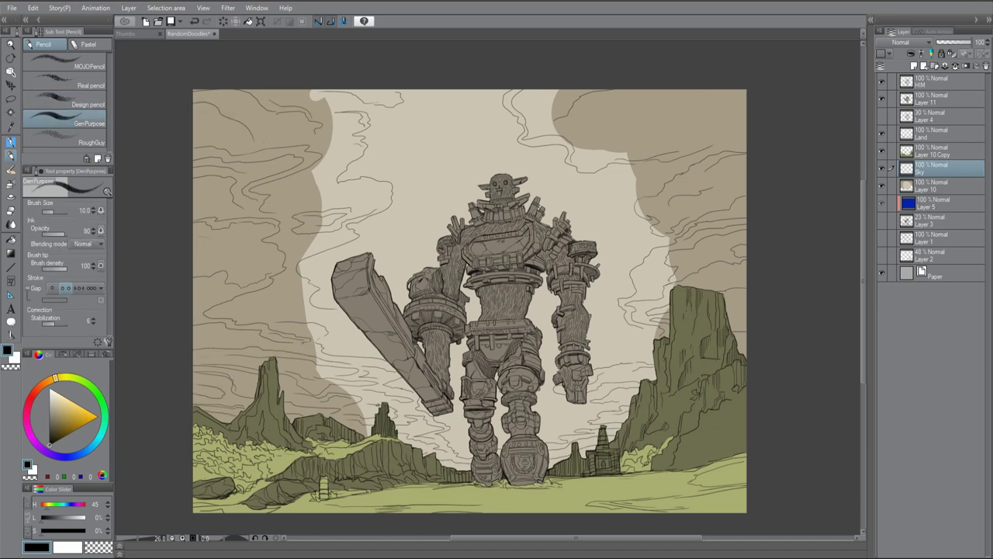
On the Land layer, draw bushy foliage contours across the slope below the tall mesa
click(931, 133)
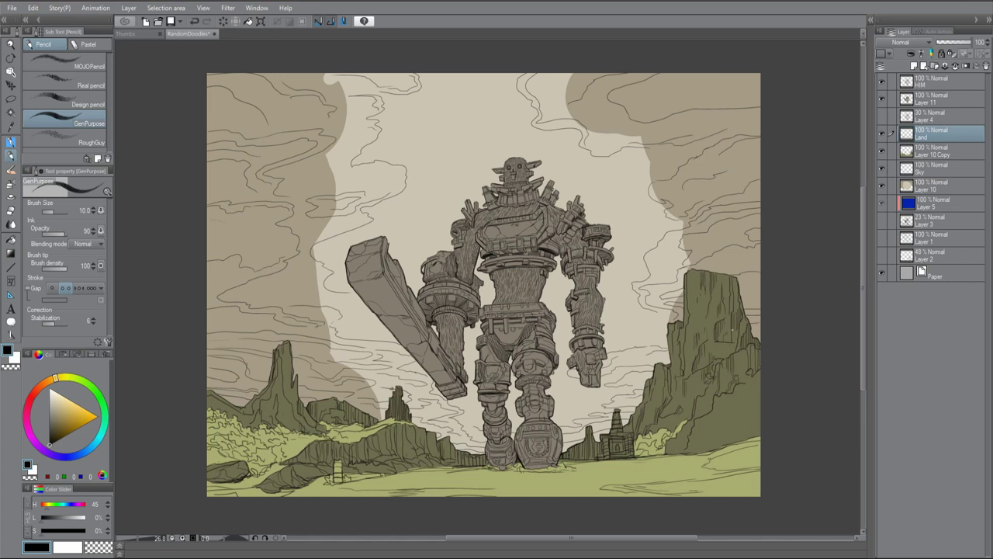
drag(697, 448, 728, 434)
mouse_move(734, 411)
mouse_down()
mouse_move(759, 439)
mouse_move(734, 409)
mouse_up()
drag(734, 398, 759, 380)
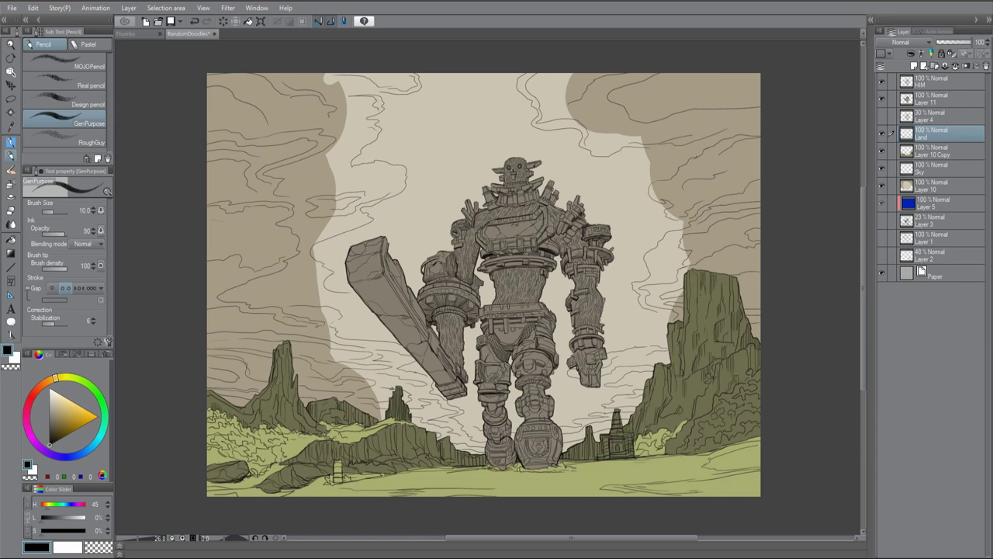
On Layer 10, paint a small notch of light sky tone into the cloud edge above the tall mesa using the BinaryPen
ctrl+shift+click(636, 182)
key(p)
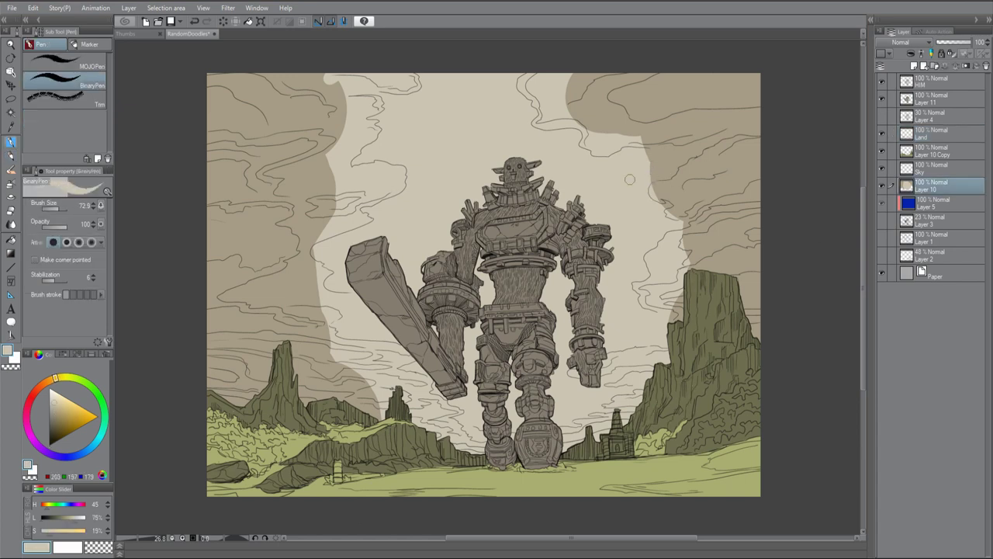
alt+click(652, 192)
alt+click(656, 180)
On the Sky layer, ink second contour lines along the cloud edges on both sides of the colossus using the black GenPurpose pencil
ctrl+shift+click(658, 180)
key(p)
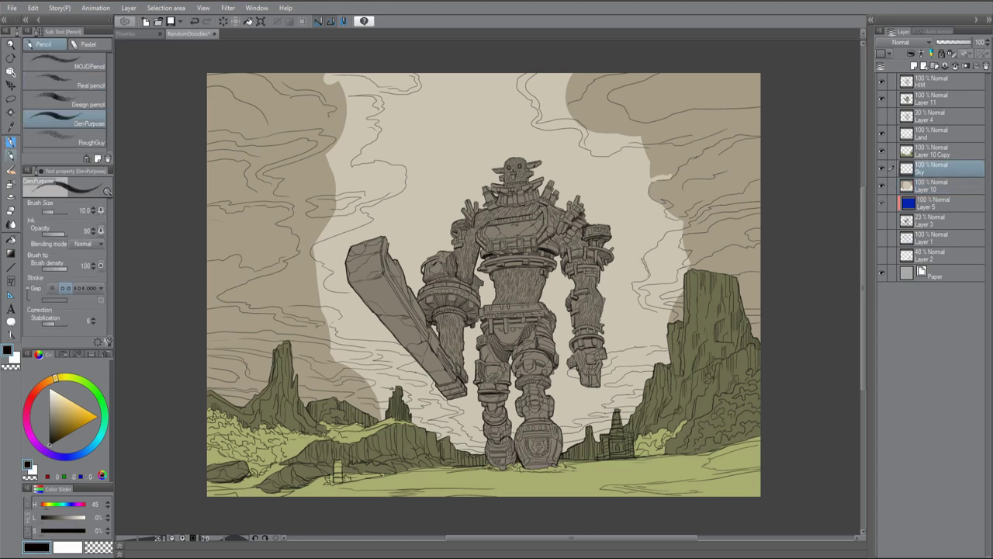
drag(611, 159, 518, 117)
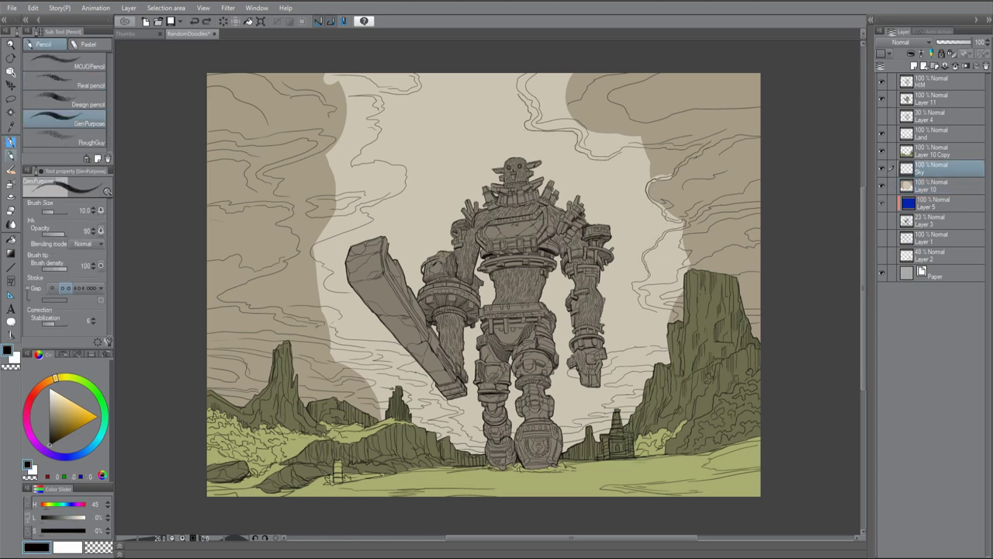
mouse_move(382, 204)
mouse_down()
mouse_move(326, 288)
mouse_move(334, 293)
mouse_up()
On Layer 10, reshape the flat tones of the clouds above the tall mesa to follow their inked outlines using the BinaryPen
key(p)
key(p)
click(935, 189)
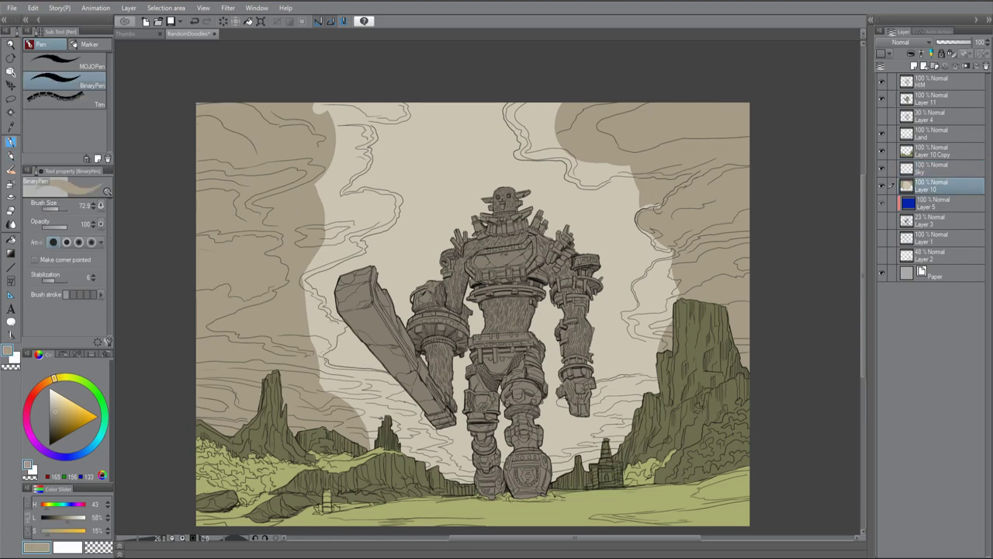
key(p)
scroll(684, 172, up, 2)
mouse_move(684, 172)
mouse_down()
mouse_move(626, 177)
mouse_move(624, 231)
mouse_up()
scroll(619, 189, up, 1)
alt+click(630, 194)
mouse_move(630, 194)
mouse_down()
mouse_move(571, 203)
mouse_move(466, 164)
mouse_move(432, 97)
mouse_up()
Colour the low clouds between the tall mesa and the colossus's legs with the flat brown cloud tone
key(g)
mouse_move(667, 322)
mouse_down()
mouse_move(660, 291)
mouse_move(571, 179)
mouse_up()
key(p)
mouse_move(626, 222)
mouse_down()
mouse_move(571, 263)
mouse_move(568, 302)
mouse_move(574, 281)
mouse_move(554, 296)
mouse_move(595, 291)
mouse_move(602, 262)
mouse_up()
mouse_move(613, 325)
mouse_down()
mouse_move(536, 380)
mouse_move(574, 388)
mouse_move(617, 334)
mouse_up()
mouse_move(537, 398)
mouse_down()
mouse_move(580, 392)
mouse_move(465, 446)
mouse_move(535, 428)
mouse_move(474, 470)
mouse_up()
Mirror the canvas view and extend the brown cloud tone across the low clouds behind and below the club
key(h)
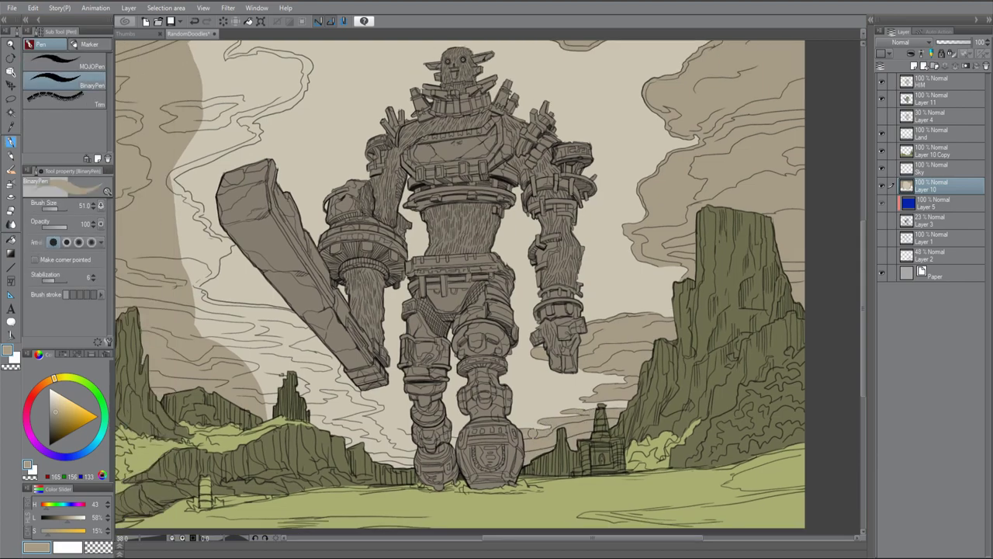
scroll(489, 287, up, 2)
scroll(543, 365, down, 3)
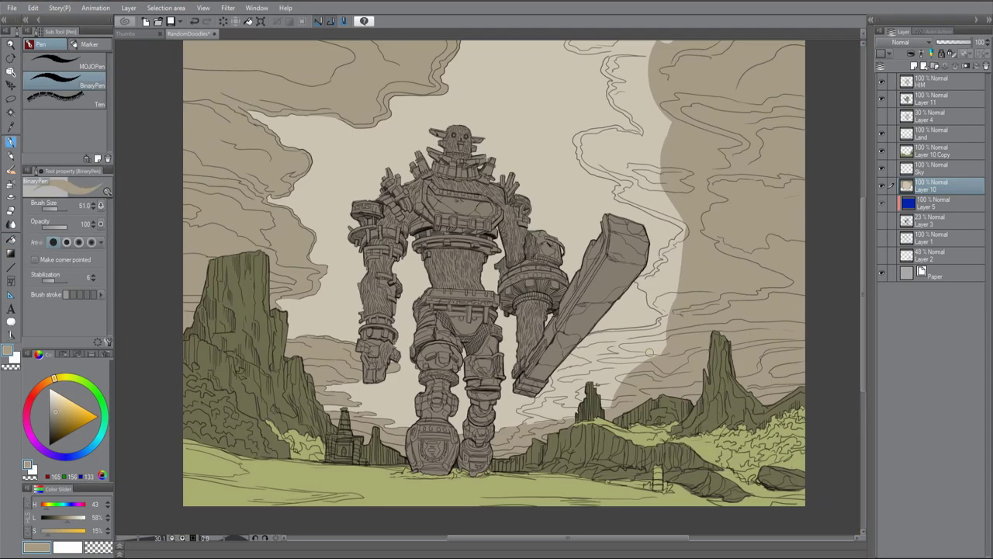
scroll(543, 364, up, 4)
scroll(683, 256, down, 2)
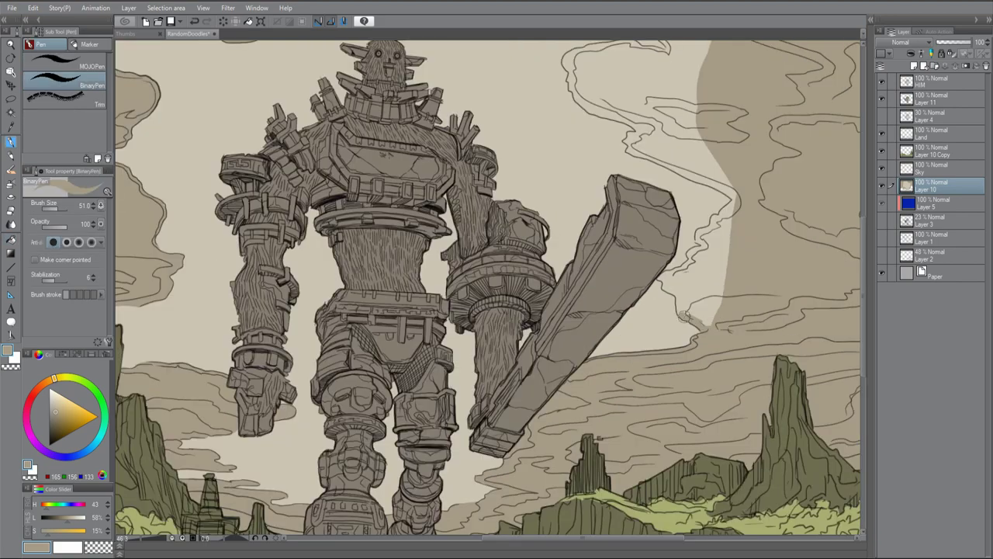
drag(722, 223, 700, 284)
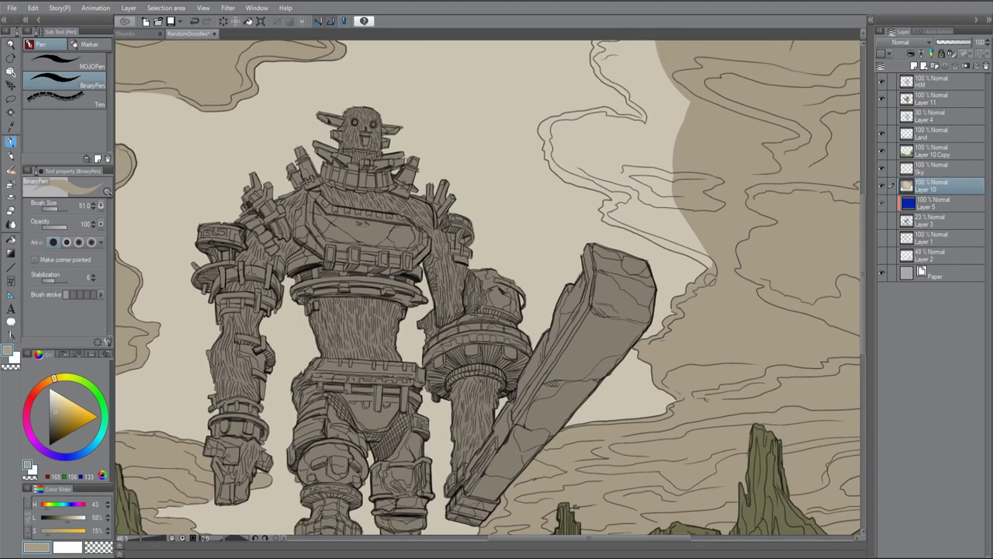
Restore the unmirrored view and fill the curling cloud above the club with brown tone up to its inked outline
key(h)
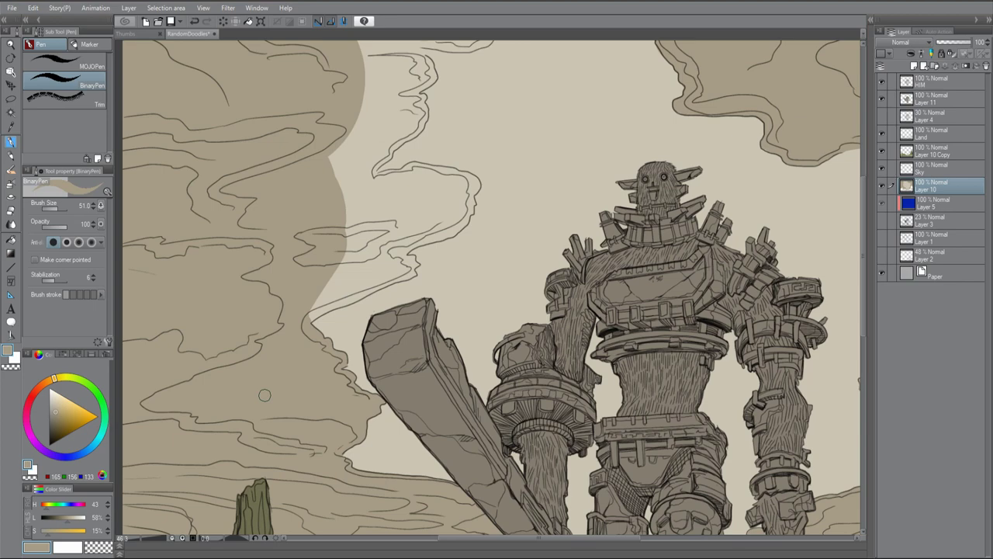
drag(310, 318, 439, 239)
drag(438, 239, 435, 258)
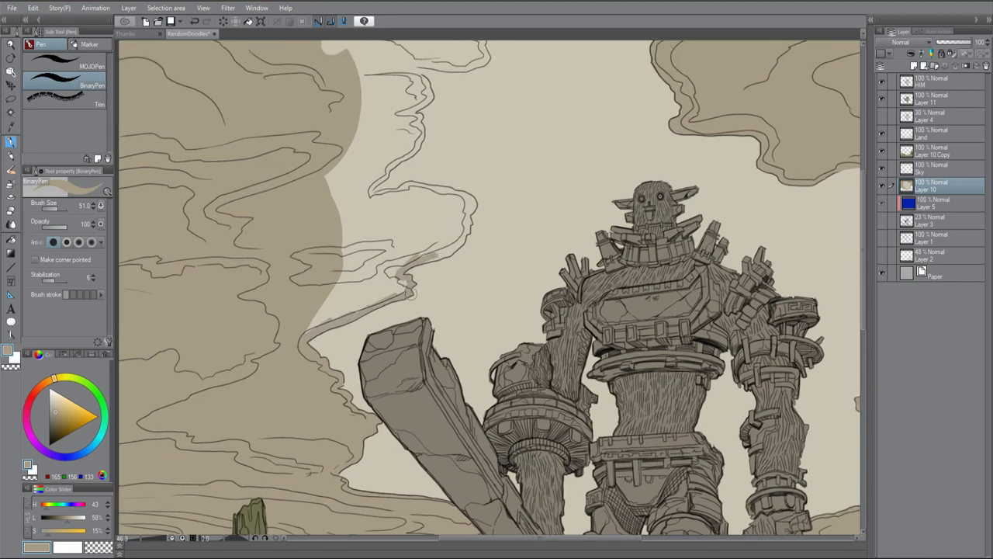
scroll(454, 255, up, 3)
mouse_move(304, 247)
mouse_down()
mouse_move(435, 233)
mouse_move(474, 264)
mouse_up()
click(362, 398)
Fill the upper clouds on the club side with brown tone up to the canvas edge and clean their borders with light sky tone
scroll(397, 232, down, 1)
drag(388, 294, 419, 183)
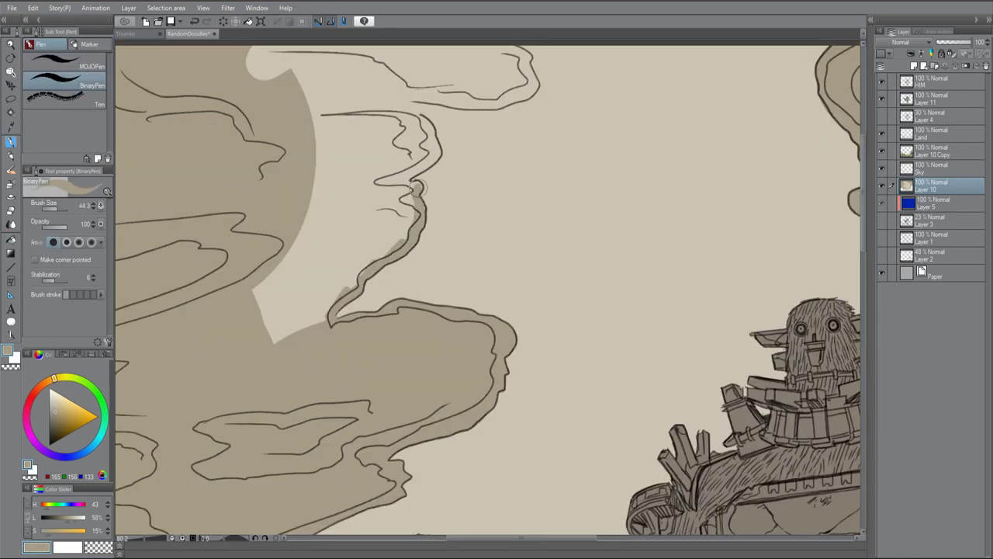
mouse_move(369, 99)
mouse_down()
mouse_move(396, 166)
mouse_move(497, 165)
mouse_move(522, 128)
mouse_up()
alt+click(531, 170)
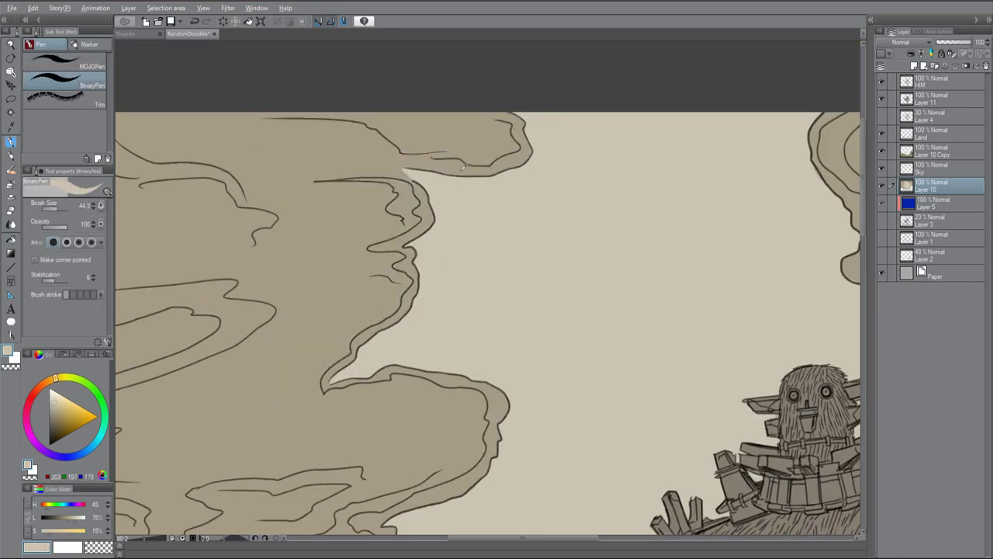
mouse_move(552, 456)
mouse_down()
mouse_move(516, 423)
mouse_move(508, 396)
mouse_up()
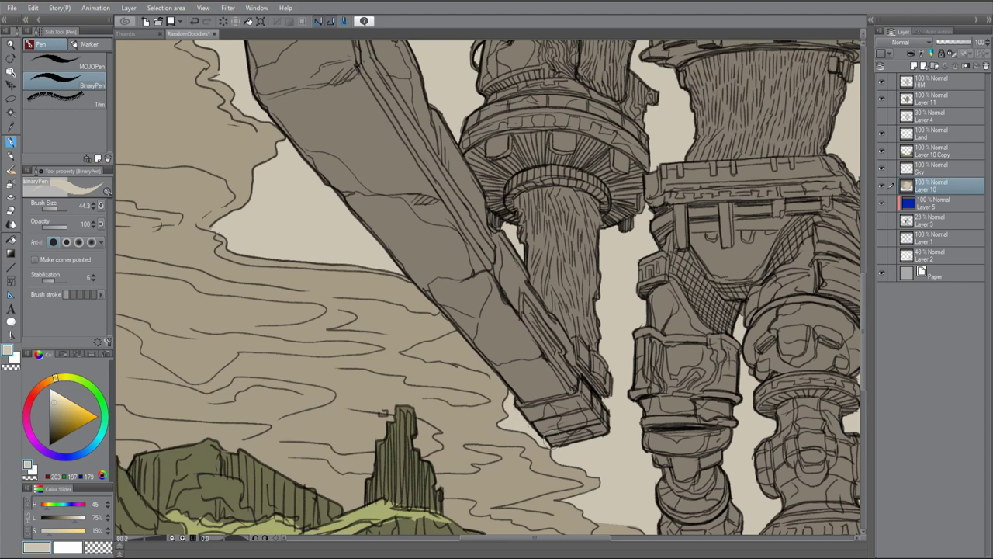
mouse_move(455, 362)
mouse_down()
mouse_move(489, 380)
mouse_move(442, 341)
mouse_move(466, 334)
mouse_up()
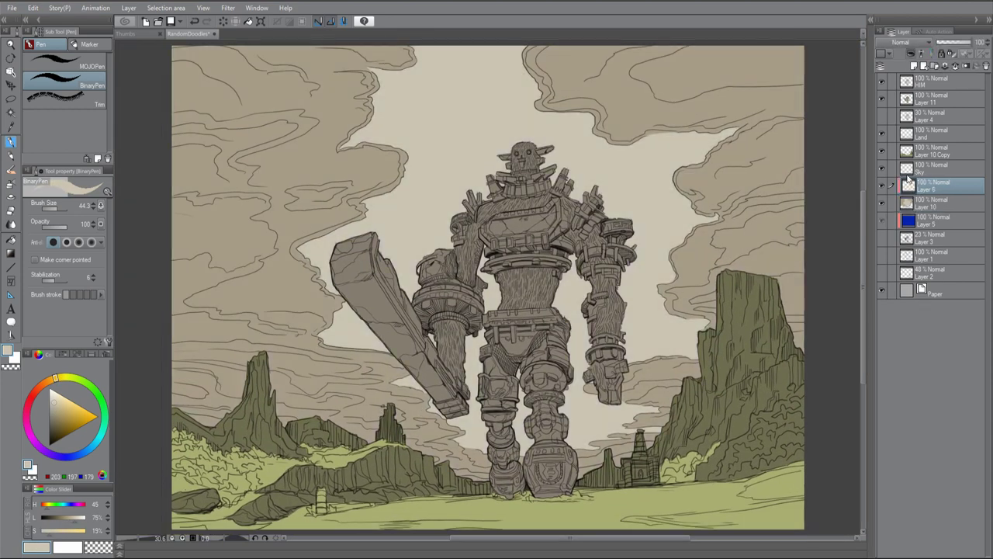
Select the open sky on Layer 10 and blend soft grey and cream tones into it with GenPurpose, Oil paint and MOJOPaint 2
key(p)
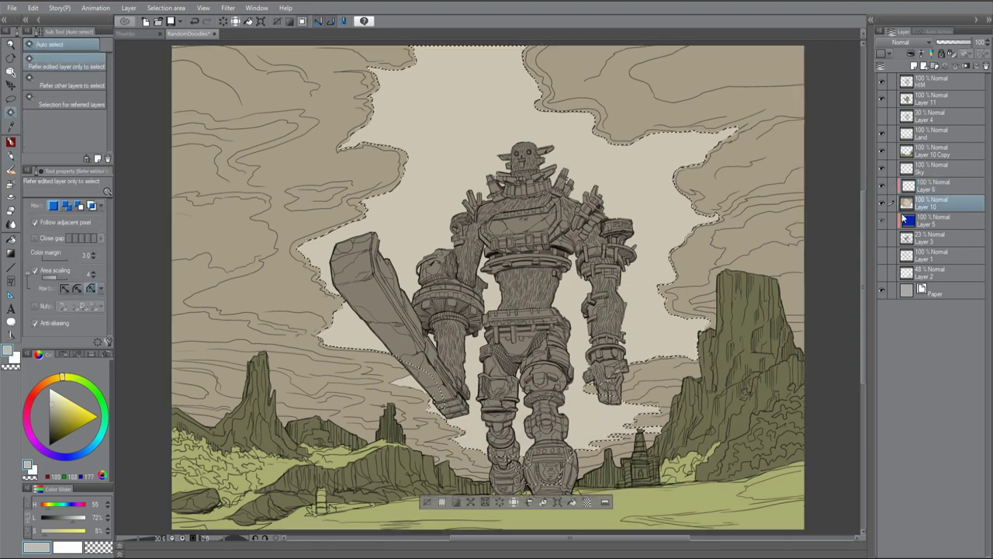
mouse_move(437, 182)
mouse_down()
mouse_move(403, 132)
mouse_move(610, 166)
mouse_move(465, 257)
mouse_up()
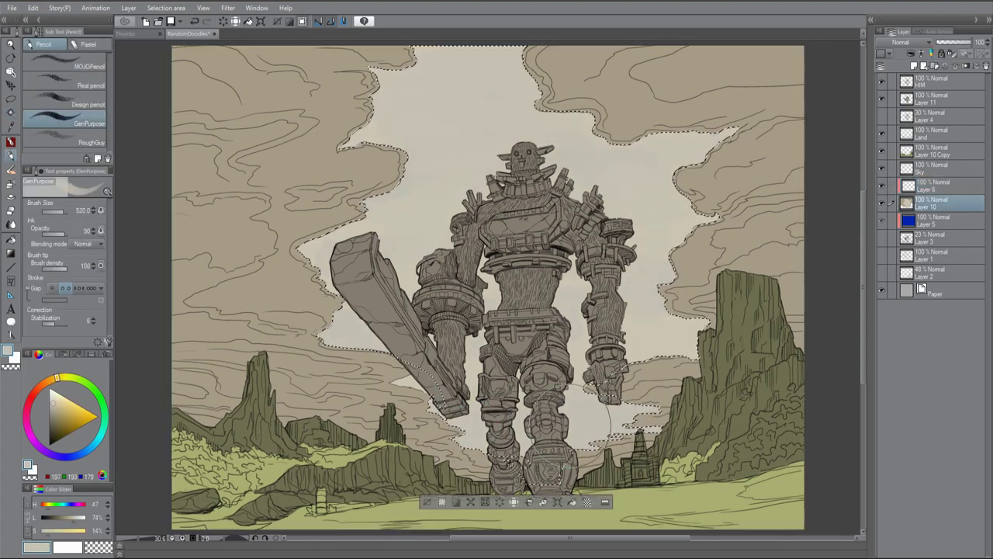
alt+click(616, 440)
alt+click(419, 388)
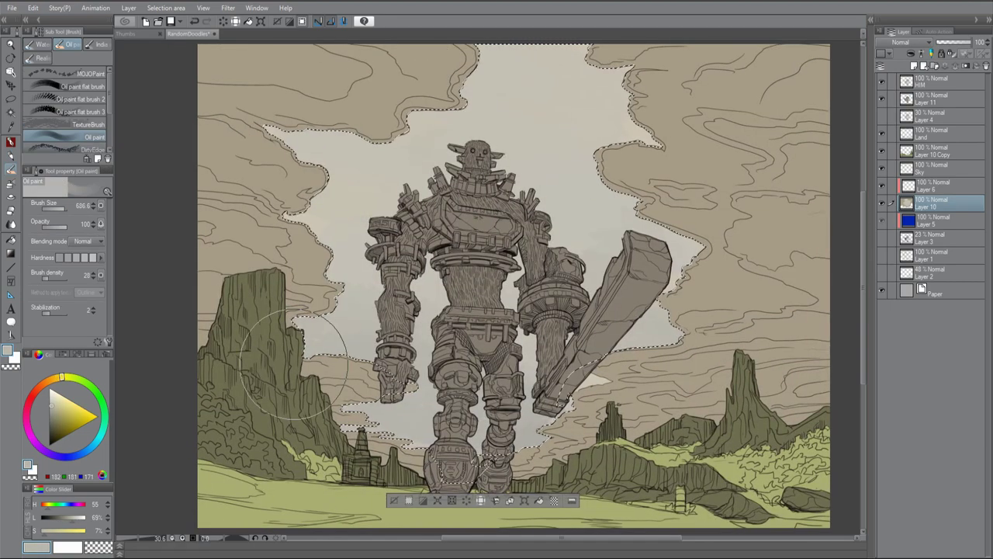
drag(179, 466, 349, 295)
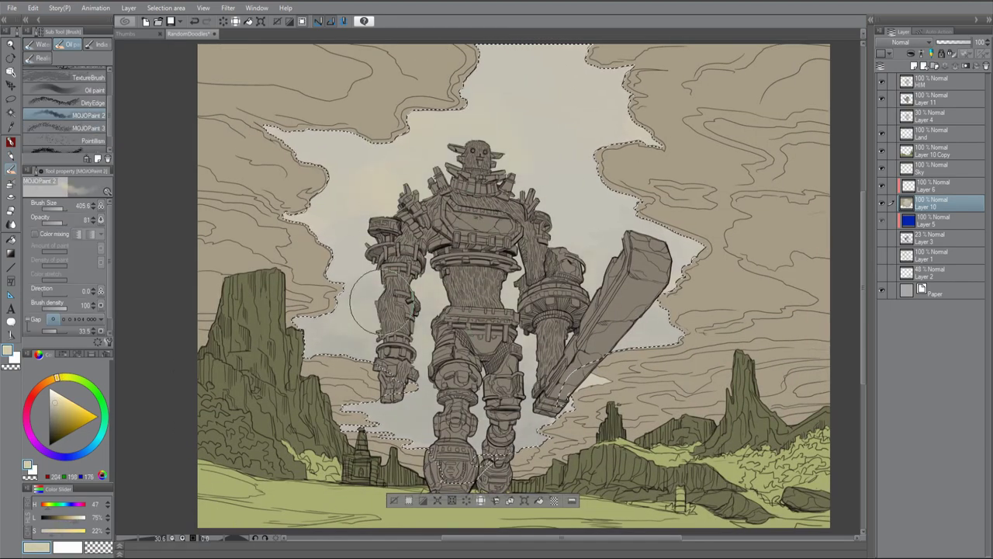
alt+click(403, 322)
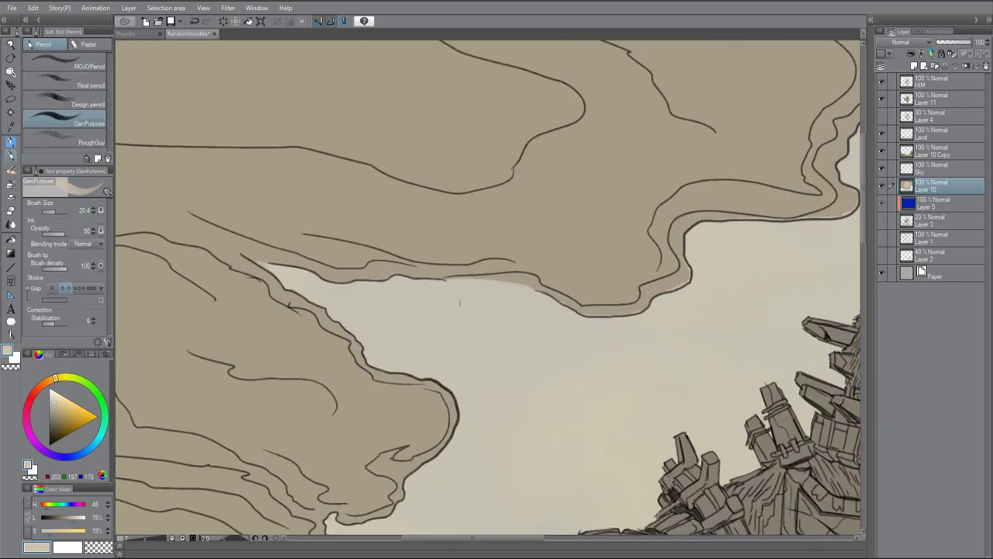
Clean up the colour edges between clouds and sky on Layer 10 with sampled tones, using the GenPurpose pencil and BinaryPen
alt+click(492, 279)
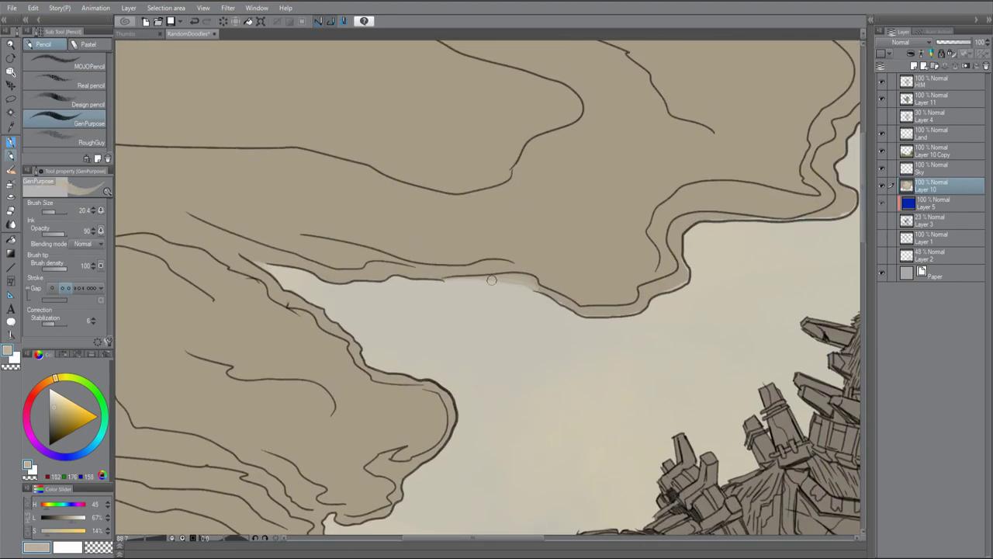
key(p)
scroll(587, 314, up, 5)
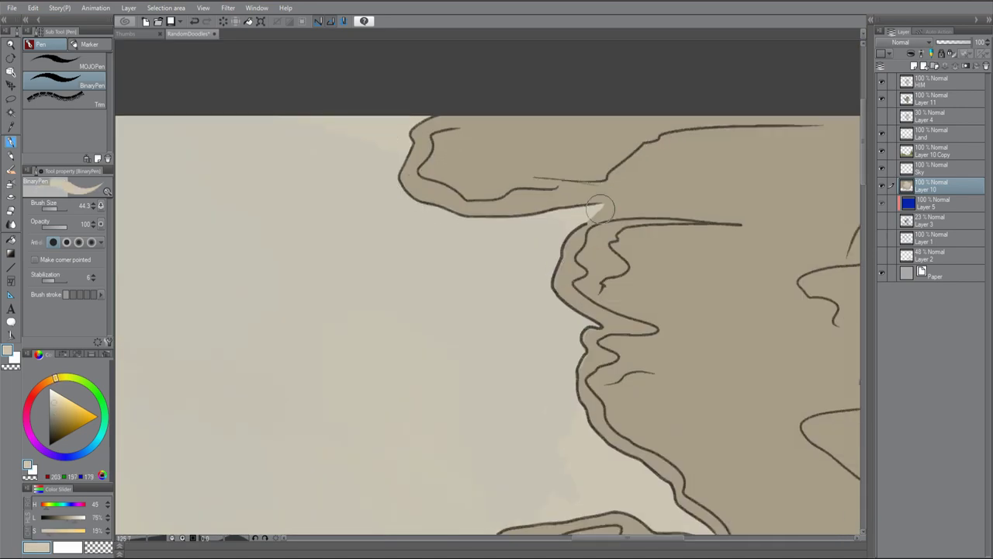
alt+click(621, 204)
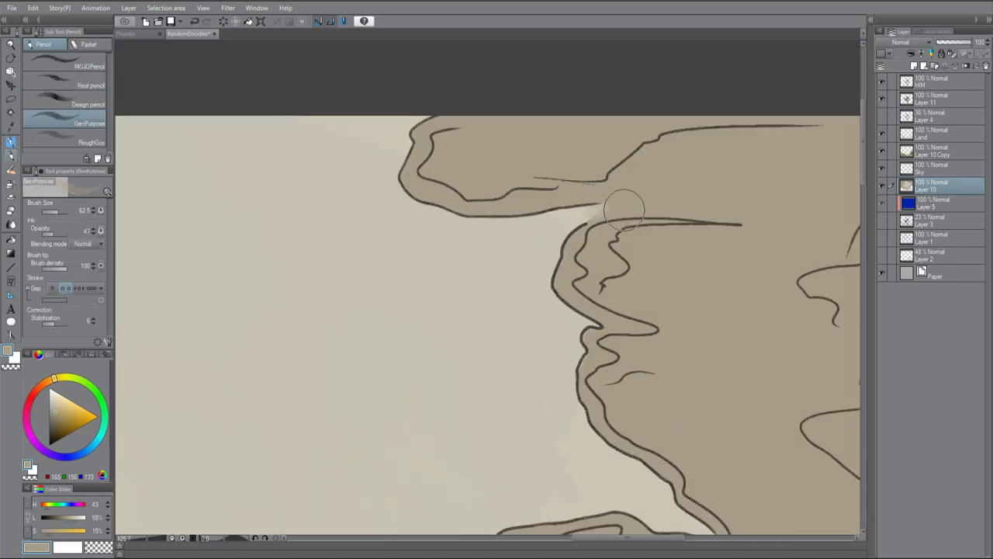
scroll(637, 271, down, 6)
scroll(508, 429, down, 8)
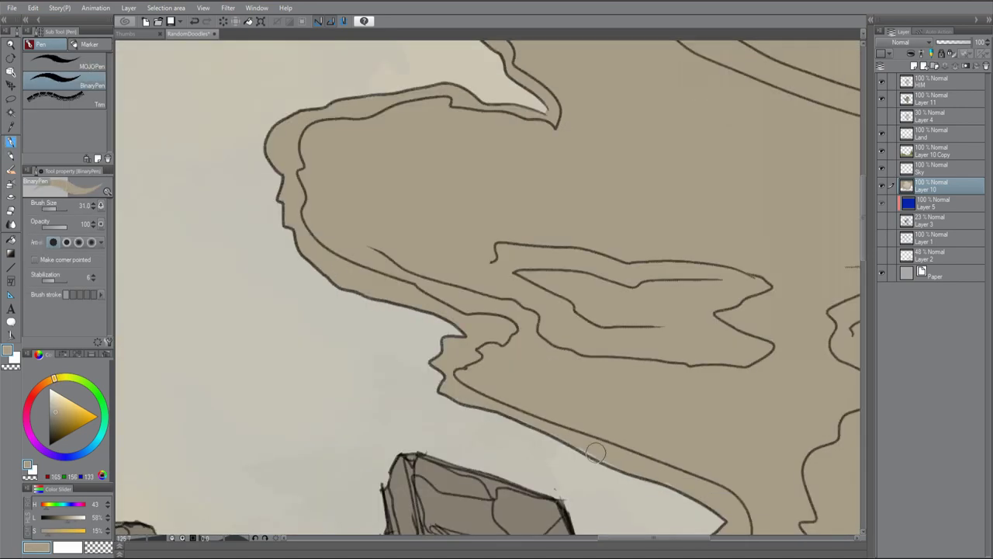
scroll(416, 383, down, 10)
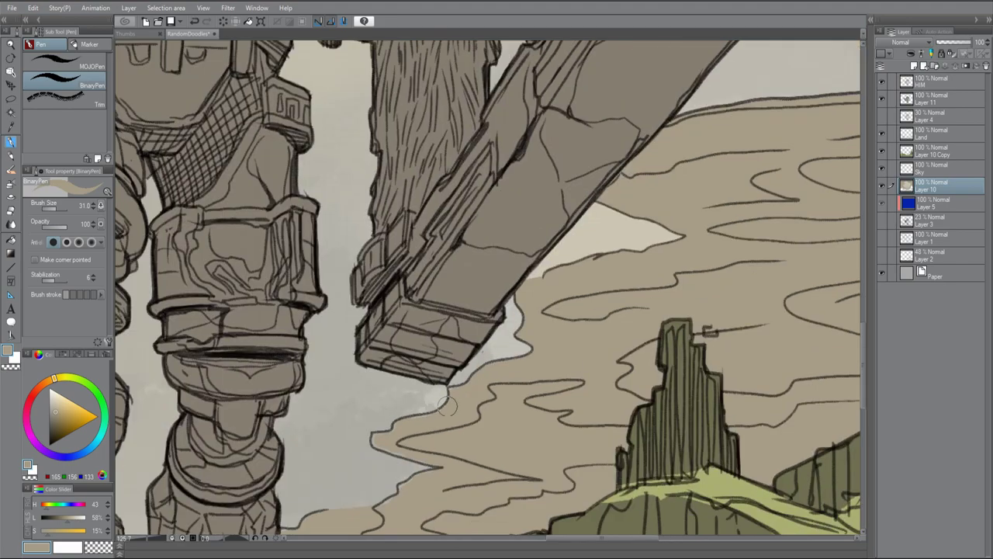
scroll(484, 328, left, 3)
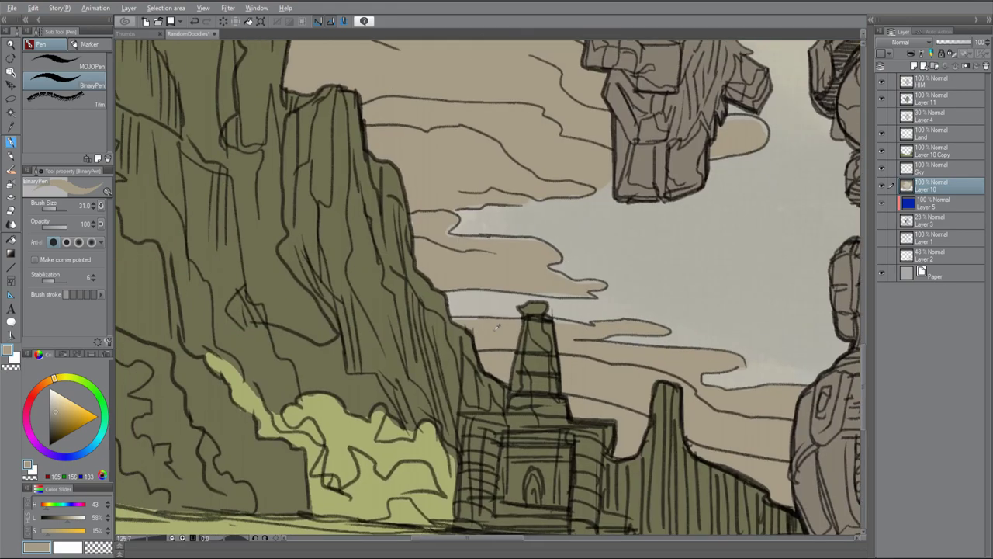
scroll(581, 196, down, 10)
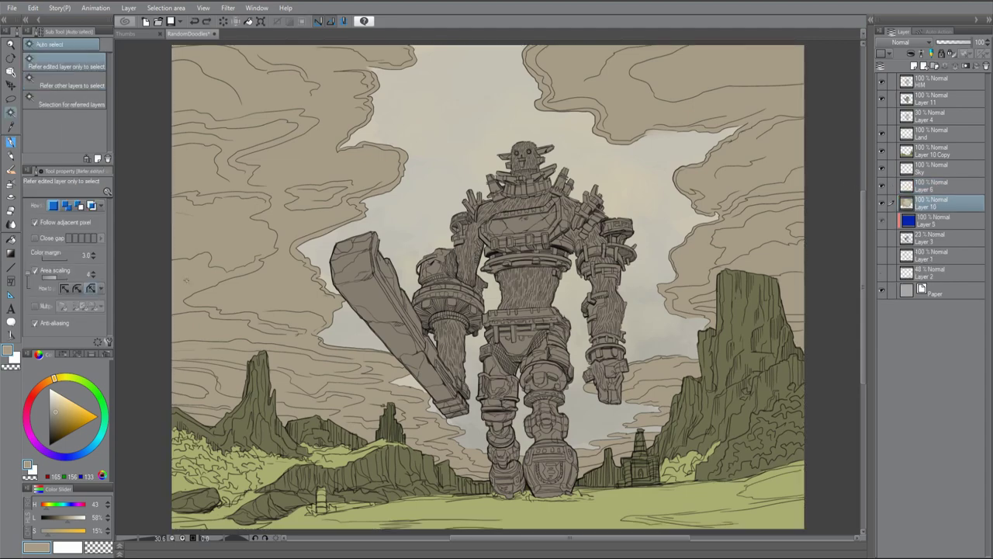
Select the flat cloud area on Layer 10 and begin shading the clouds near the rock spire with darker brown on Layer 6
click(186, 279)
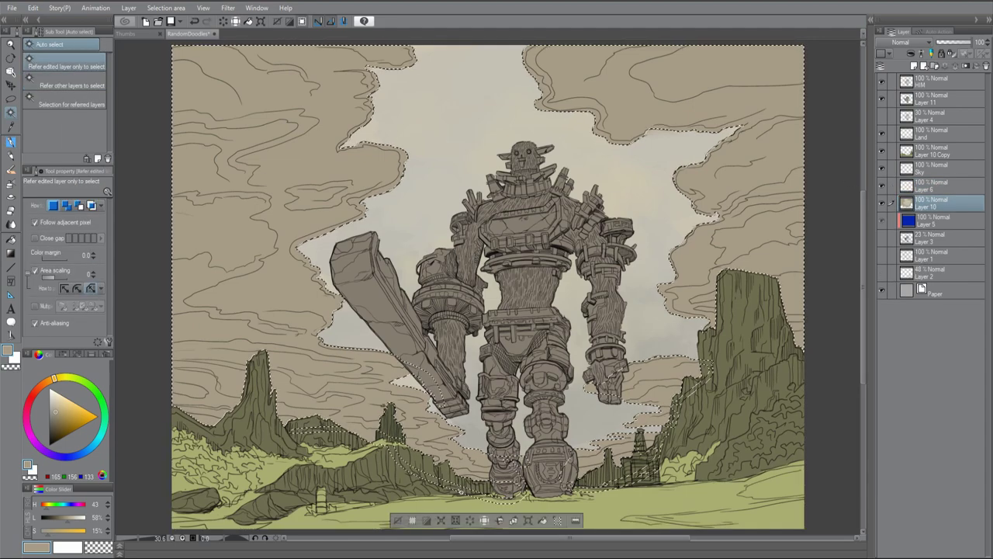
key(alt+bracketright)
key(p)
alt+click(270, 314)
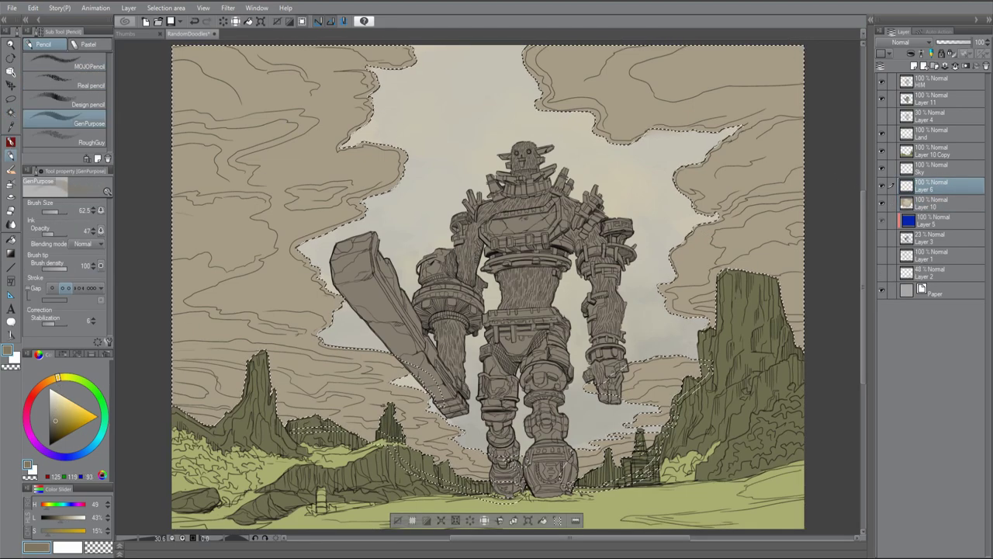
mouse_move(186, 419)
mouse_down()
mouse_move(318, 365)
mouse_move(194, 311)
mouse_up()
Shade the upper cloud masses on both sides with large soft strokes of sampled darker browns using the GenPurpose pencil
alt+click(233, 155)
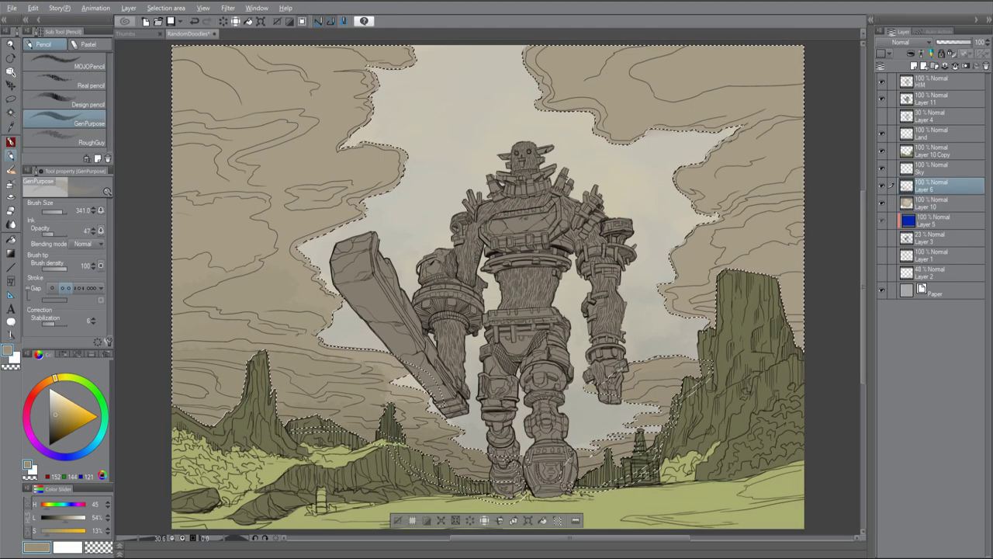
drag(194, 147, 233, 155)
mouse_move(232, 155)
mouse_down()
mouse_move(242, 178)
mouse_move(166, 321)
mouse_move(233, 155)
mouse_up()
alt+click(243, 130)
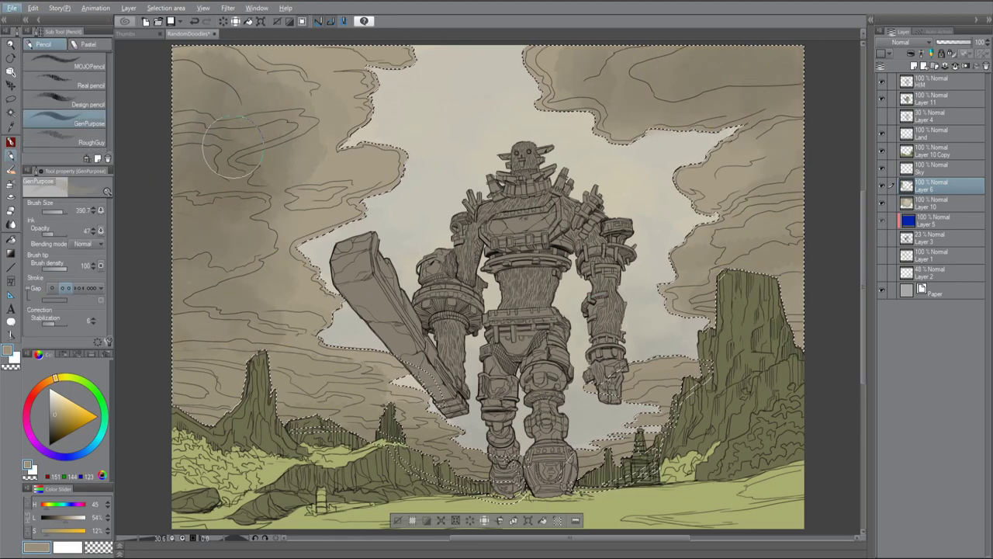
alt+click(268, 394)
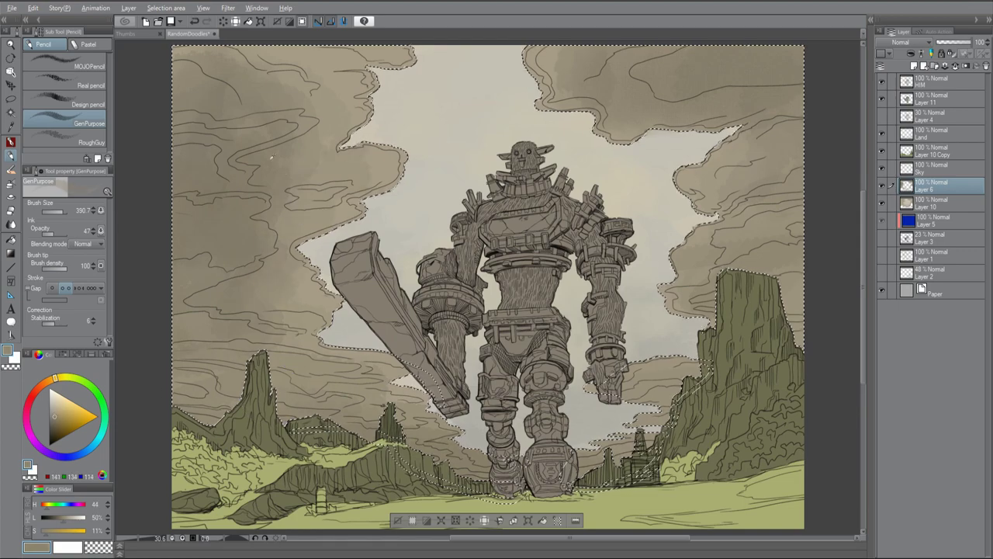
scroll(485, 97, down, 2)
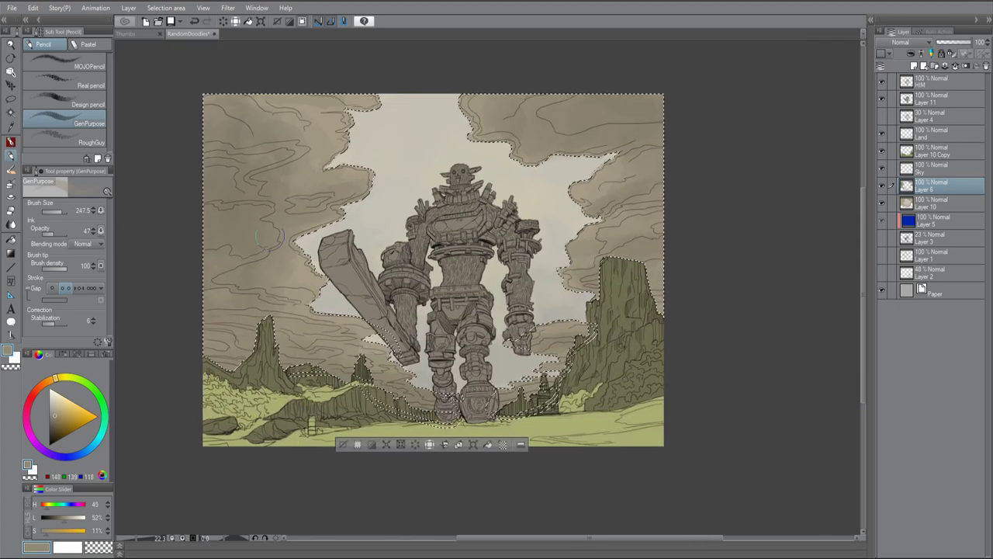
Brush a lighter warm tan along the sky-facing cloud edges on the club side and mirror the canvas view
alt+click(485, 123)
click(68, 380)
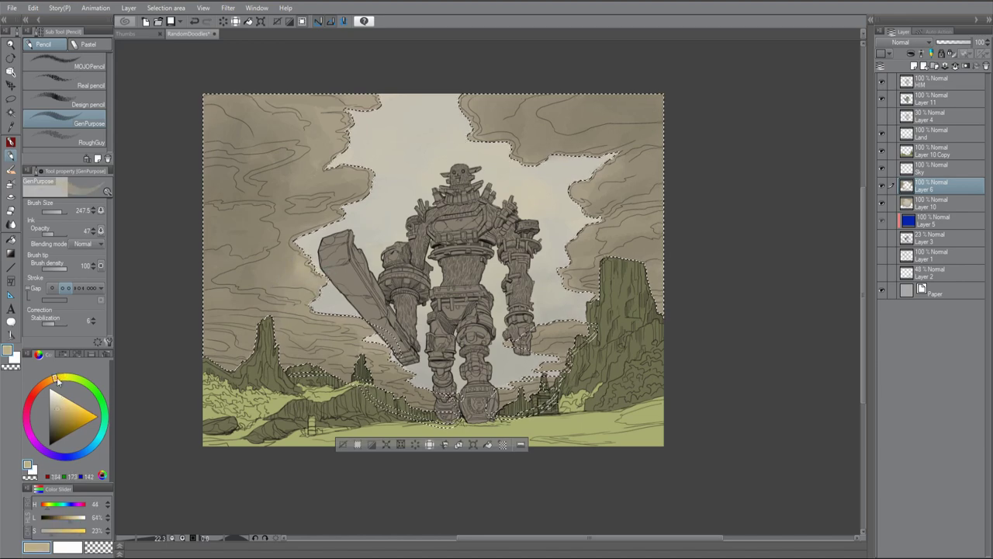
alt+click(389, 340)
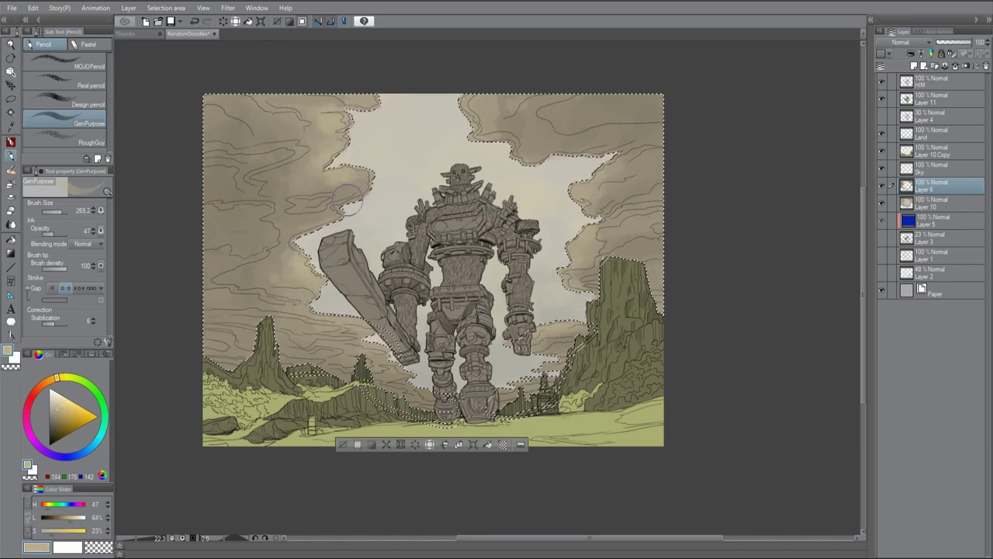
key(h)
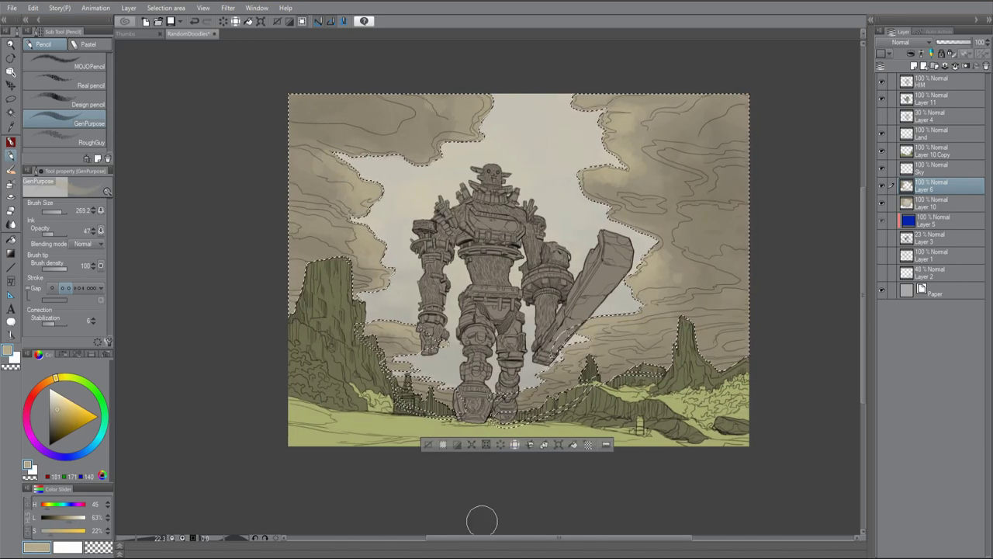
Deepen the upper cloud masses on Layer 6 with a larger GenPurpose brush in sampled browns and clear the selection
alt+click(345, 184)
drag(326, 184, 345, 184)
alt+click(344, 184)
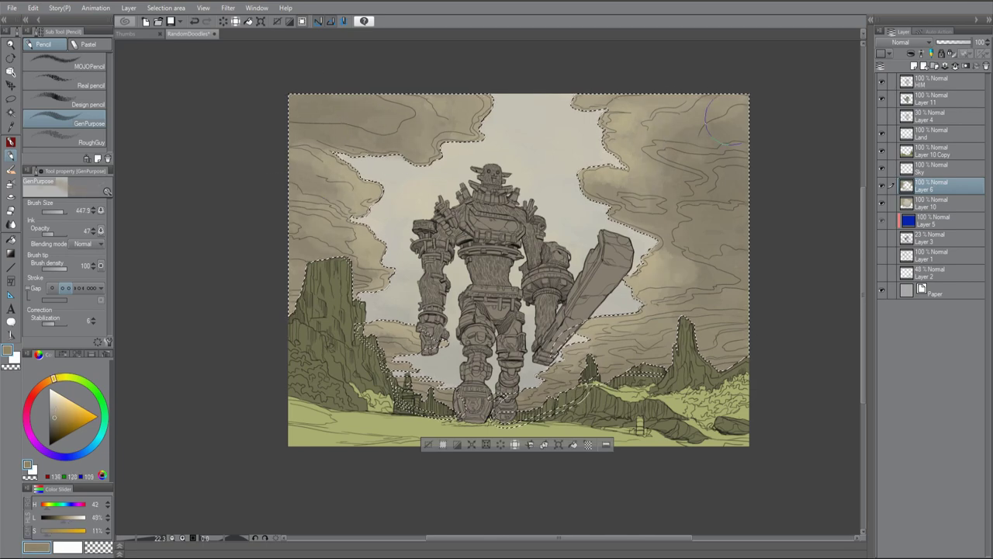
key(ctrl+d)
ctrl+click(906, 88)
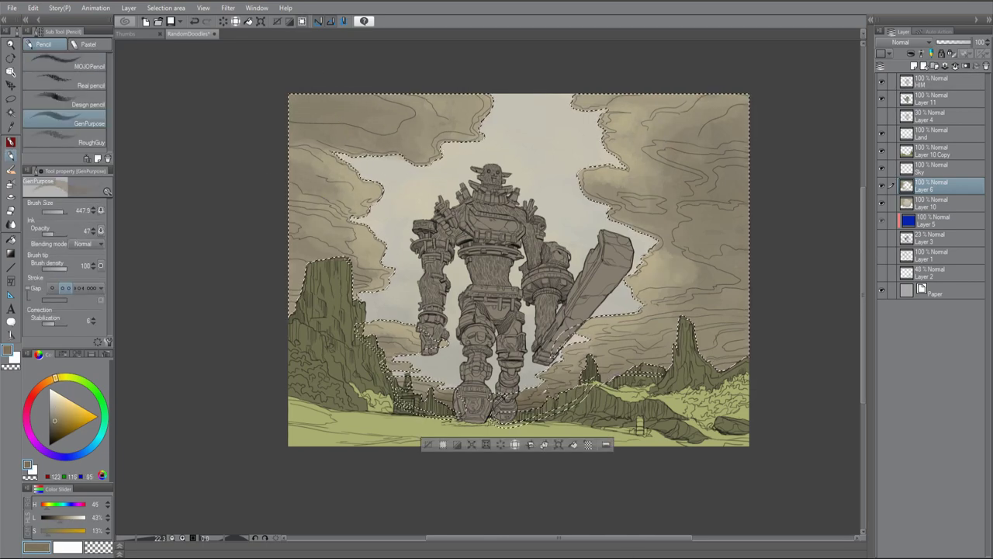
key(ctrl+d)
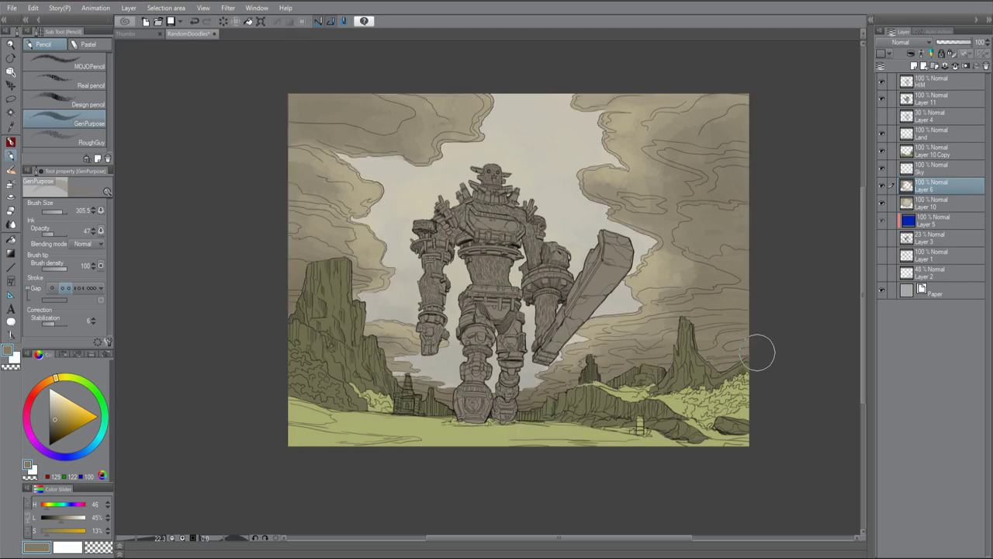
Add a clipped layer above Layer 10 Copy, mirror the canvas view and begin shading the rock formations with sampled olive browns
key(ctrl+shift+n)
alt+click(341, 285)
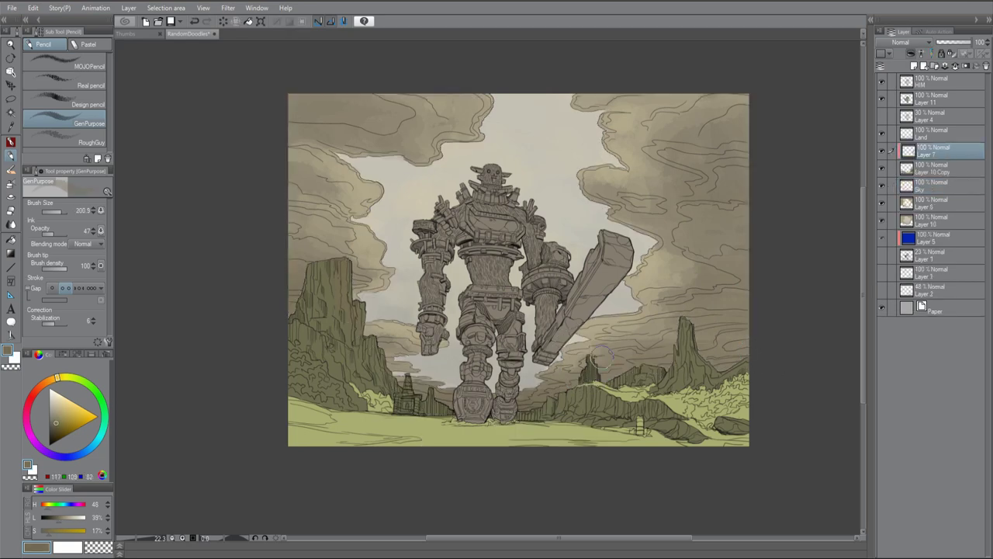
key(h)
alt+click(292, 333)
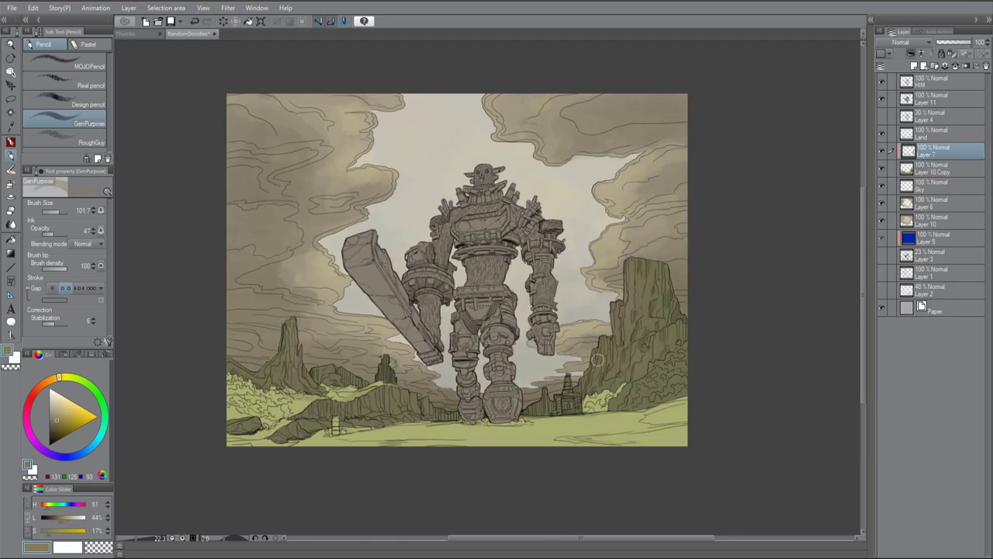
alt+click(363, 416)
mouse_move(380, 411)
mouse_down()
mouse_move(465, 419)
mouse_move(289, 381)
mouse_up()
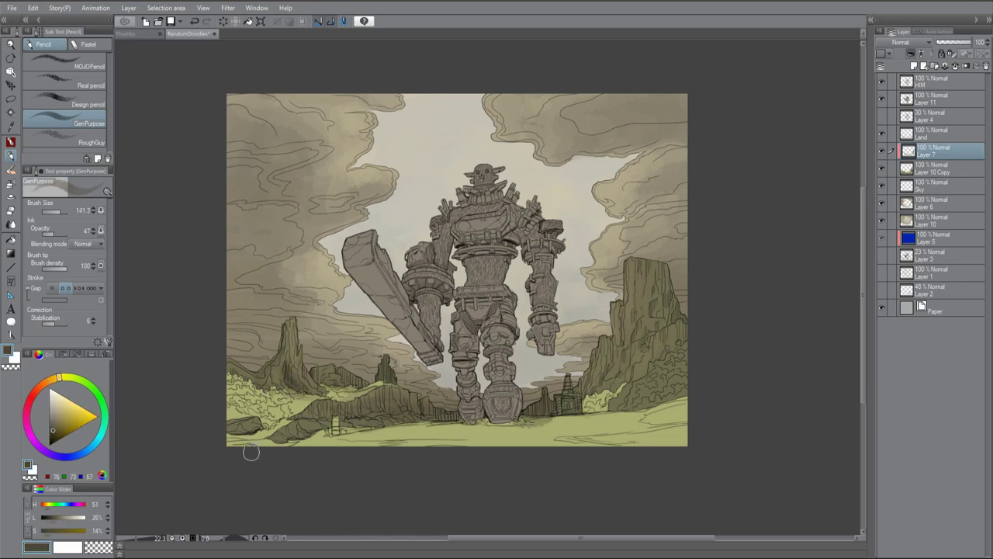
Shade the large cliff, the meadow and the bushes with soft GenPurpose strokes of sampled olive and yellow-green tones
ctrl+alt+drag(675, 287, 674, 310)
alt+click(672, 348)
ctrl+alt+drag(404, 443, 422, 443)
alt+click(422, 443)
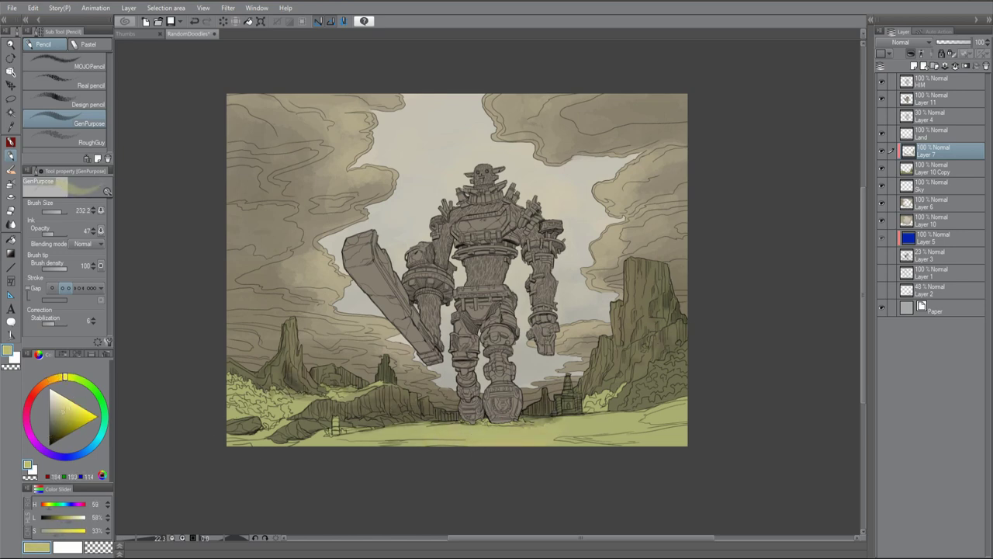
alt+click(633, 428)
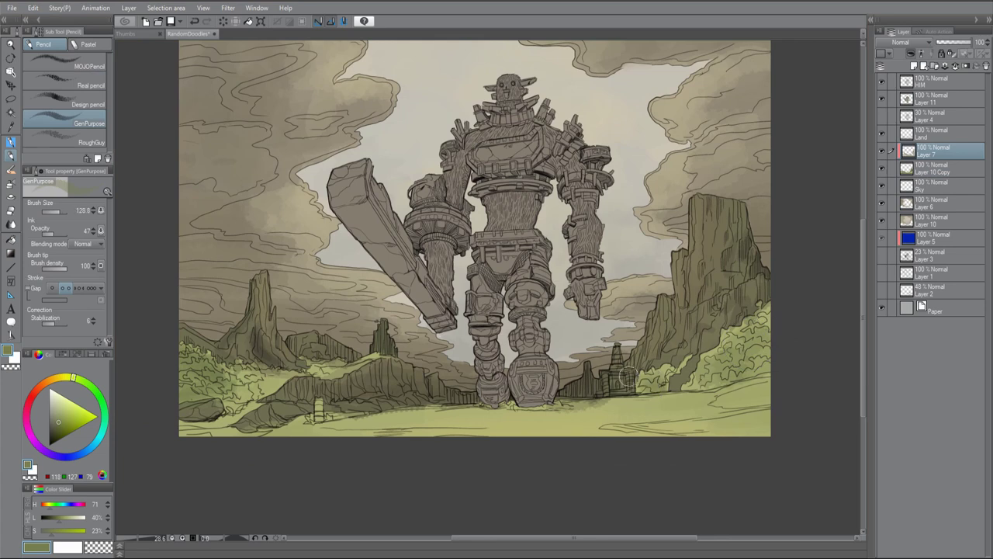
Paint the small ruined pillar and the distant temple in pale cream with the BinaryPen
alt+click(318, 405)
key(p)
drag(317, 399, 320, 419)
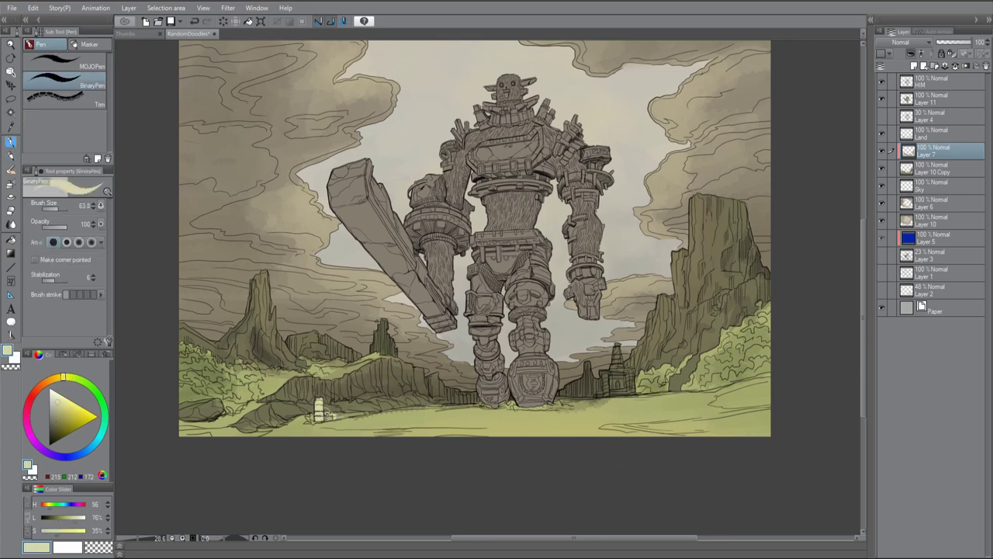
drag(615, 353, 617, 392)
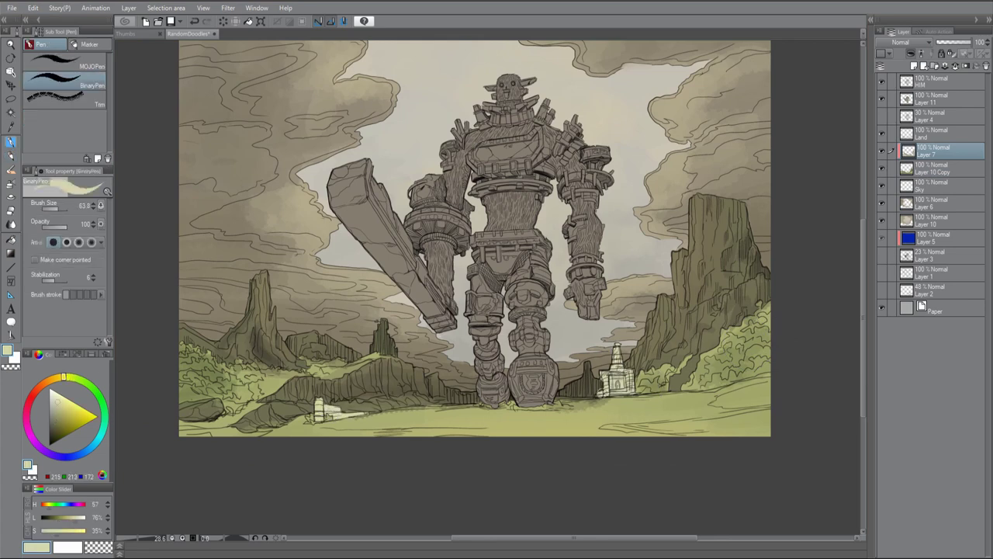
Blend sampled green into the grass by the ruins and shade the foreground boulders dark olive using the GenPurpose pencil
key(p)
alt+click(702, 384)
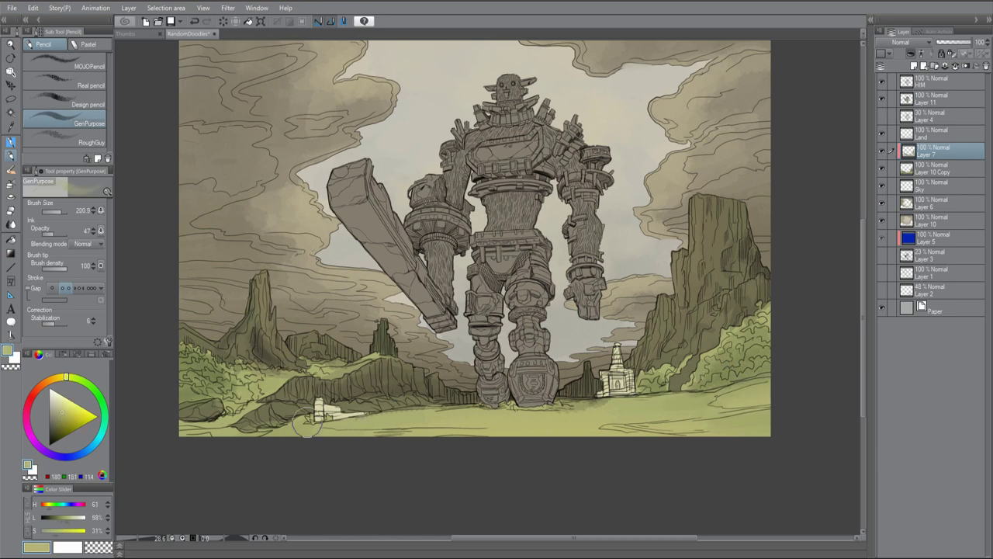
alt+click(197, 409)
drag(196, 408, 315, 396)
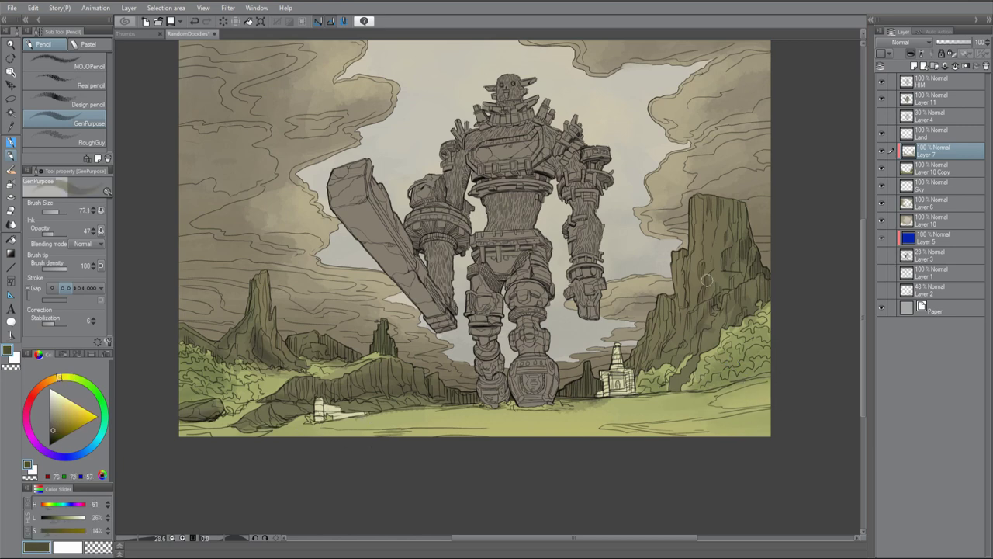
Enlarge the brush and shade the rock spire, the rocks beside the temple and the long ridge with sampled muted browns
key(bracketright)
key(bracketright)
key(bracketright)
key(bracketright)
key(bracketright)
key(bracketright)
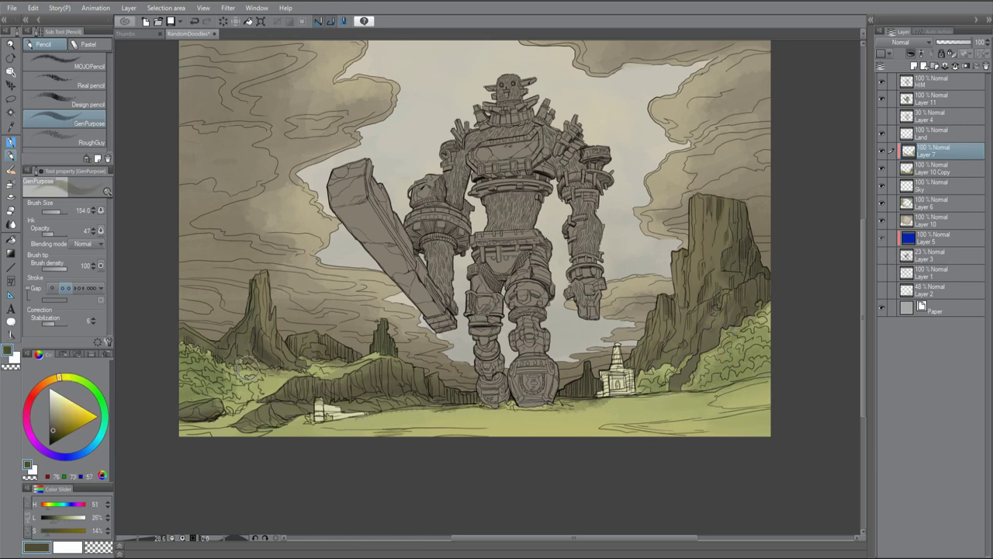
alt+click(388, 411)
mouse_move(613, 402)
mouse_down()
mouse_move(592, 351)
mouse_move(575, 390)
mouse_up()
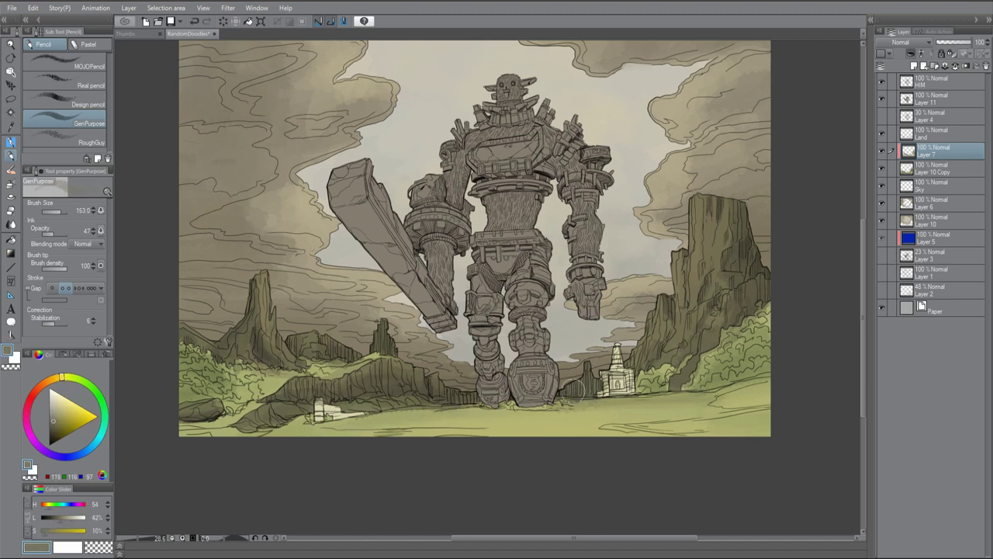
drag(384, 336, 419, 385)
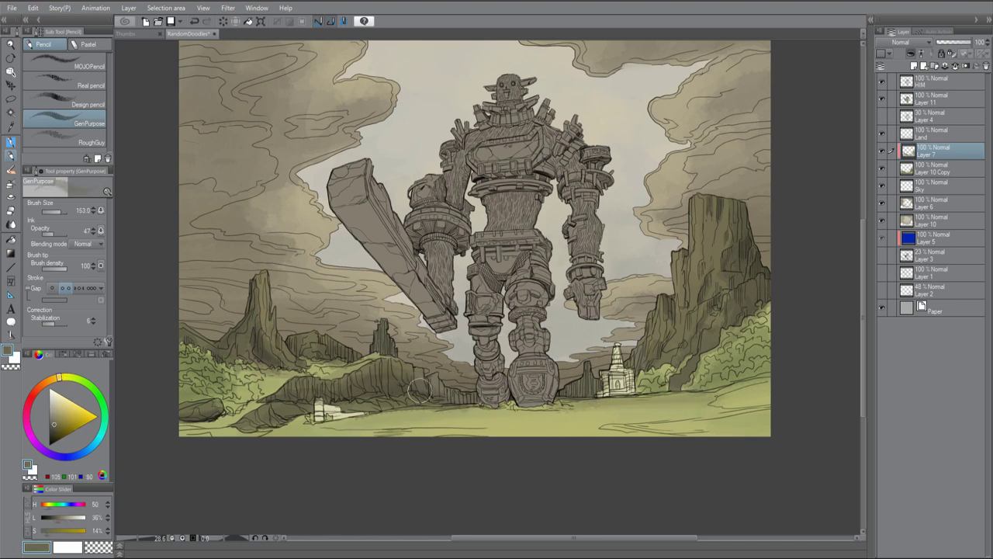
Refine the ridge and small spire on the club side with sampled olive and lighter tan tones on Layer 7
alt+click(275, 373)
alt+click(275, 374)
key(p)
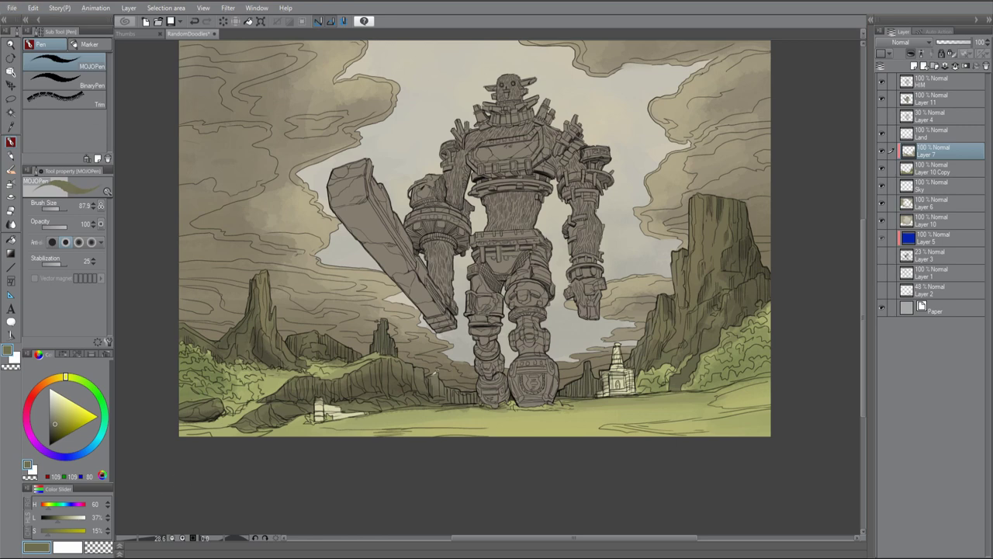
key(p)
alt+click(365, 366)
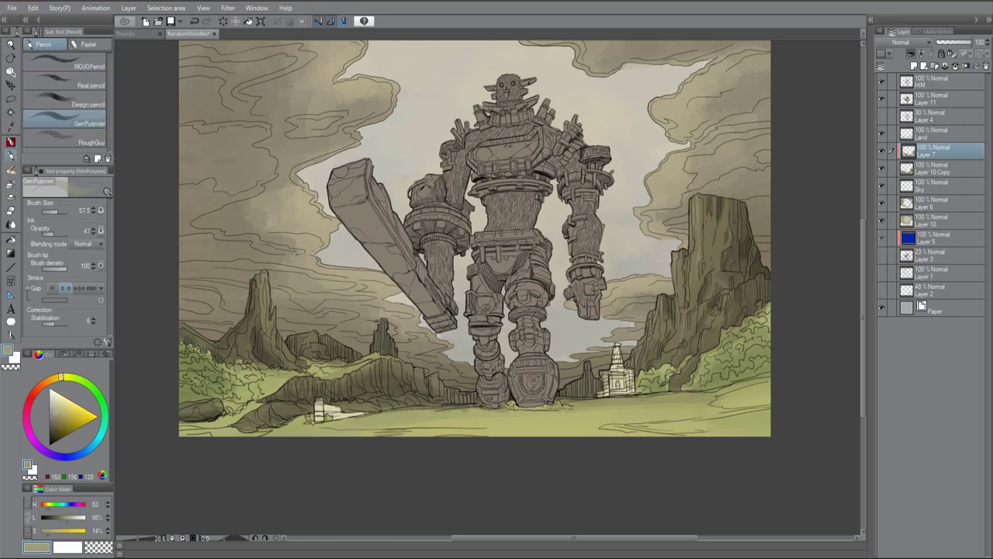
Paint light tan facets on the large cliff and add darker green shading to the bushes below it
alt+click(792, 148)
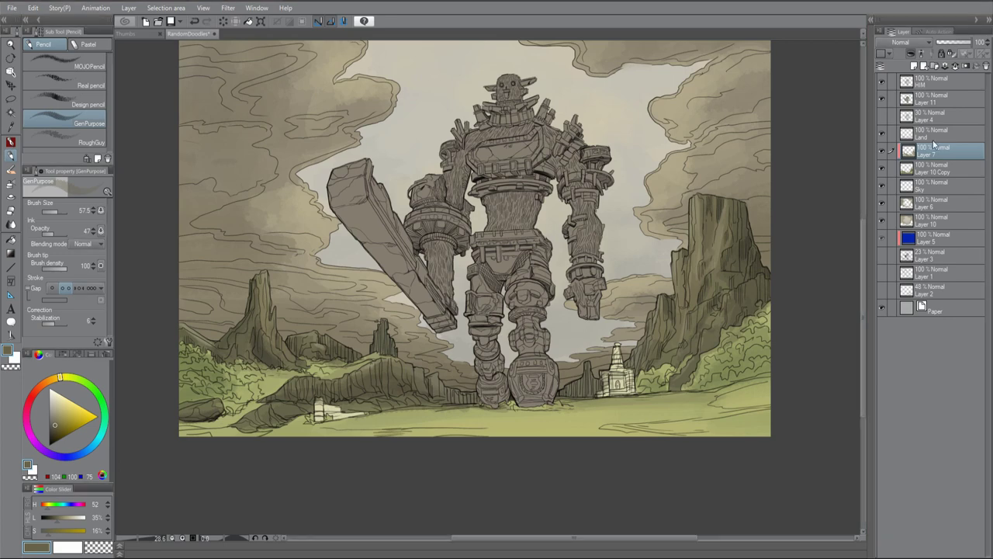
scroll(475, 239, up, 1)
key(p)
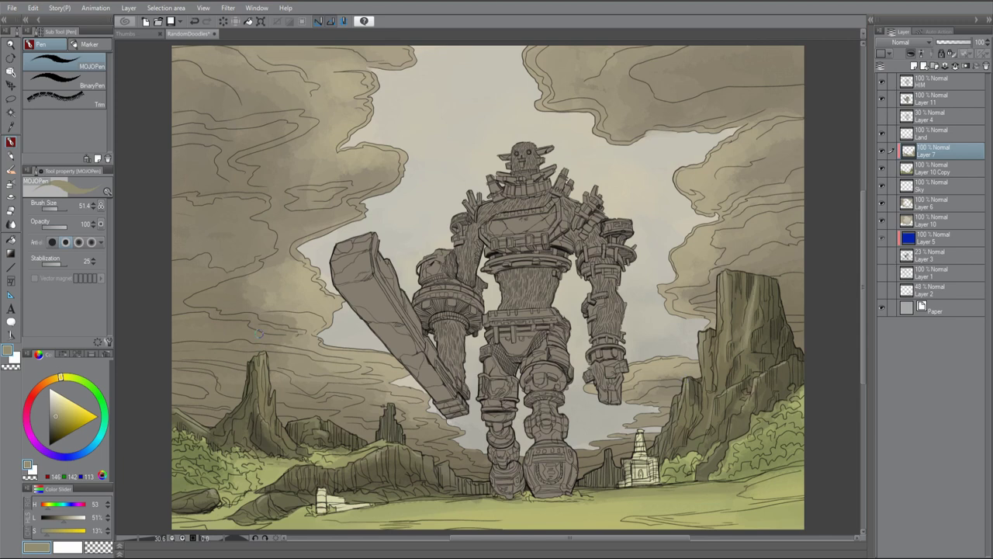
key(p)
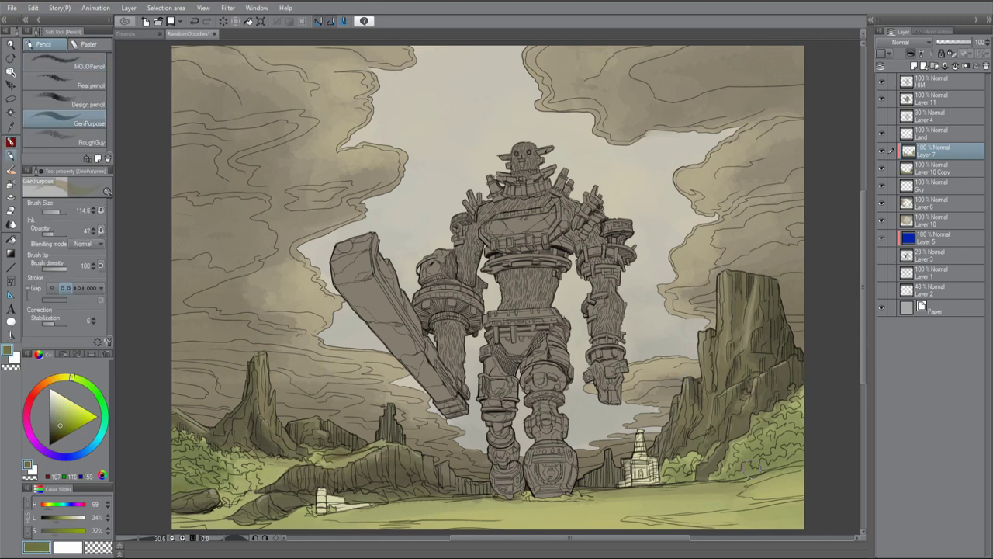
key(bracketleft)
key(bracketleft)
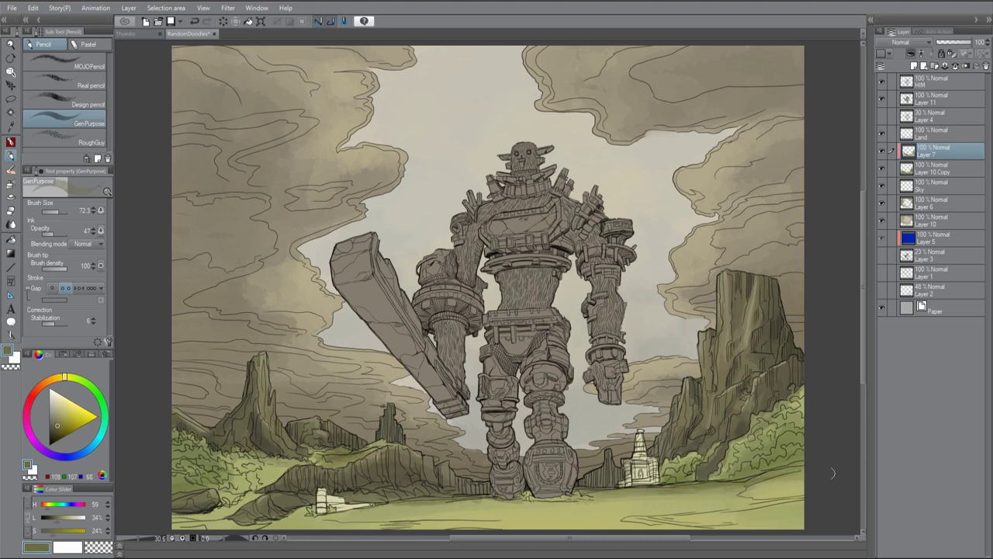
Paint dark olive shadows on the ground around the ruined pillar and beneath the colossus's feet
alt+click(461, 493)
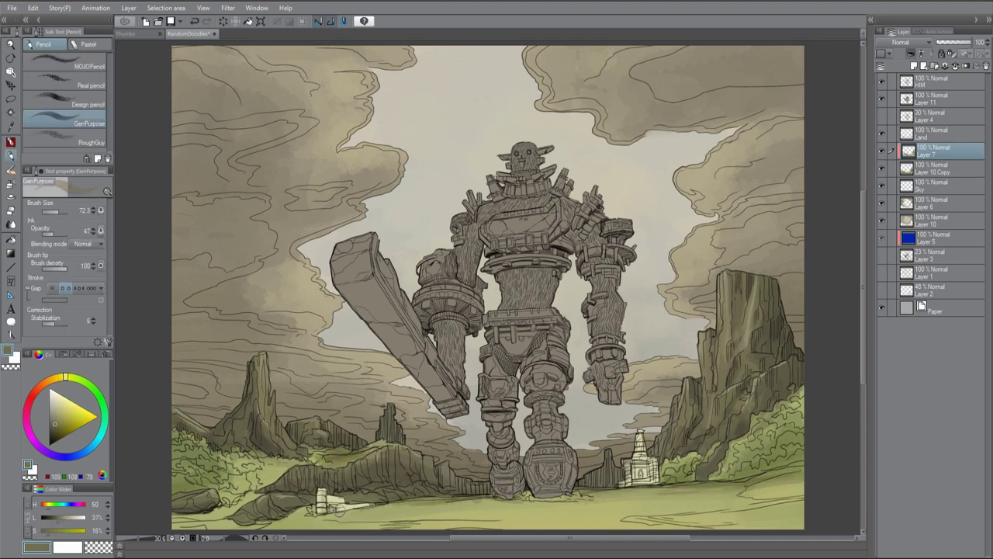
alt+click(353, 511)
drag(467, 497, 608, 497)
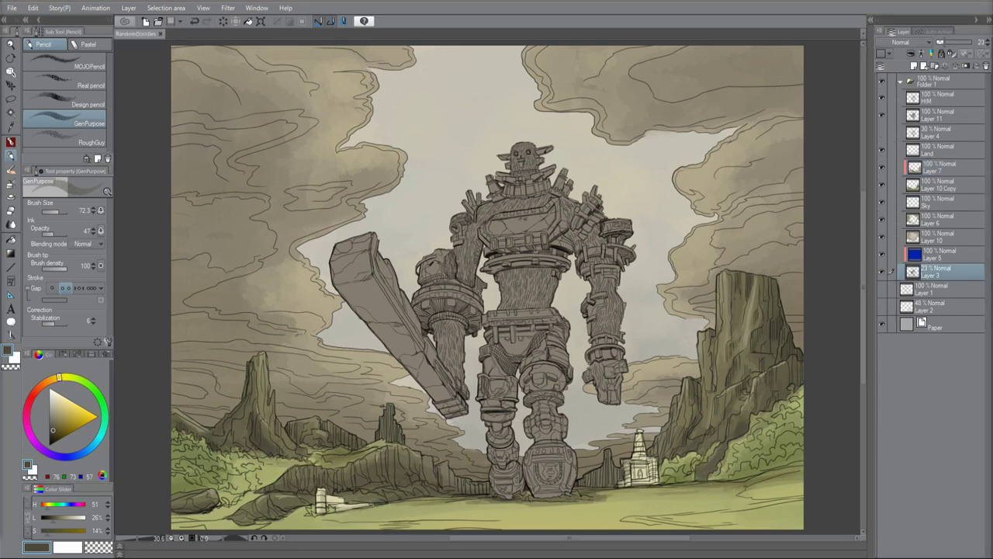
Add a clipped layer above Layer 11 for the colossus's armour and ready the BinaryPen with a warm tan
click(943, 116)
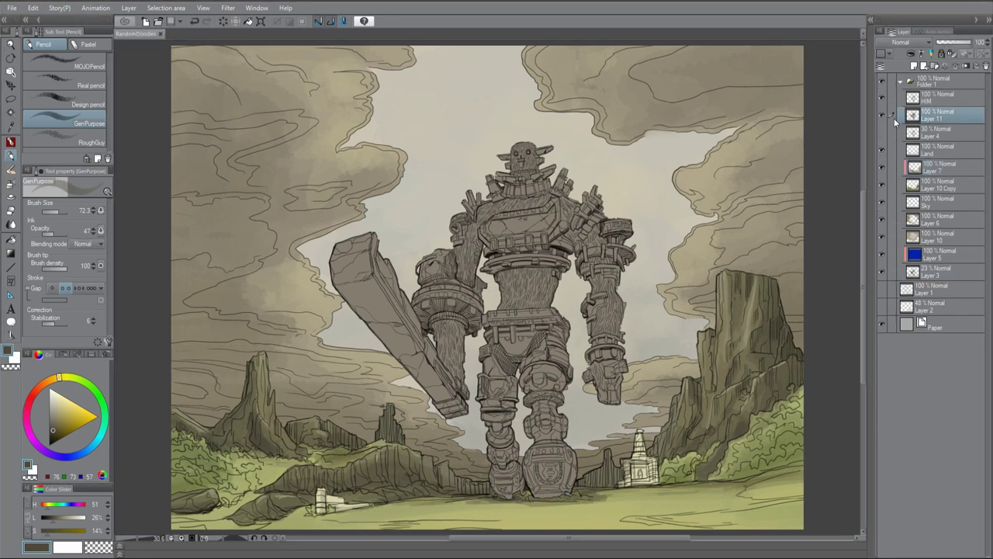
alt+click(814, 185)
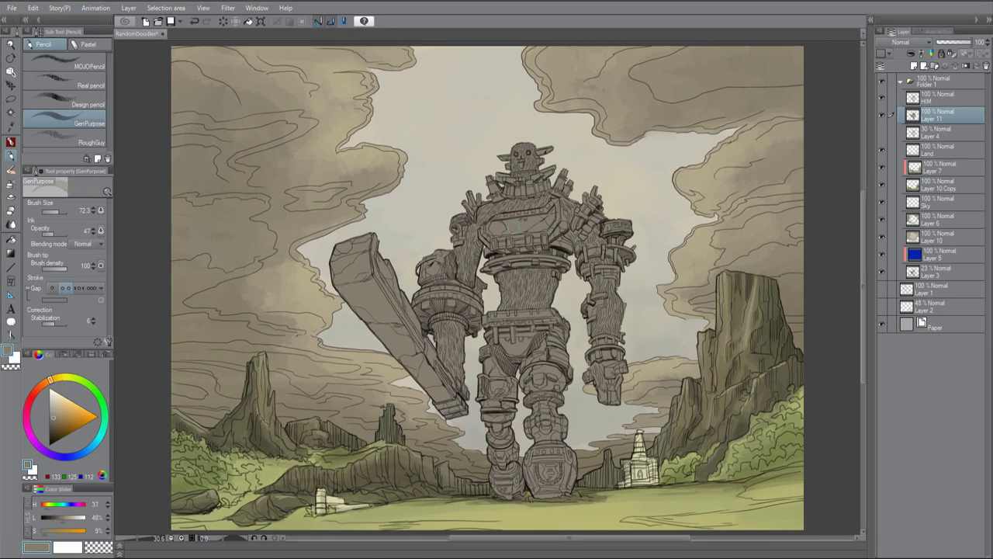
key(p)
scroll(488, 288, up, 3)
key(ctrl+shift+n)
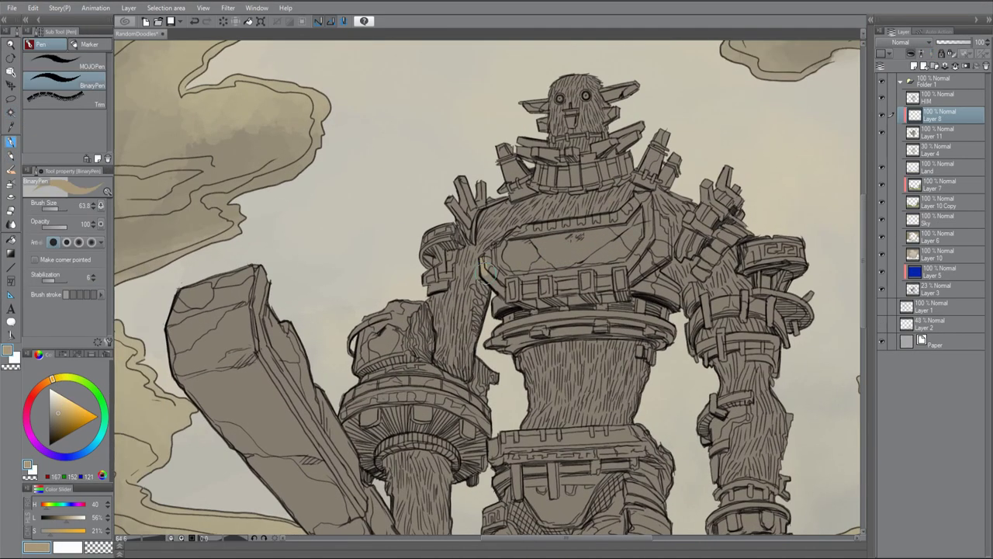
Trace and fill the colossus's chest plate and waist rings in flat tan with the BinaryPen
drag(487, 342, 669, 336)
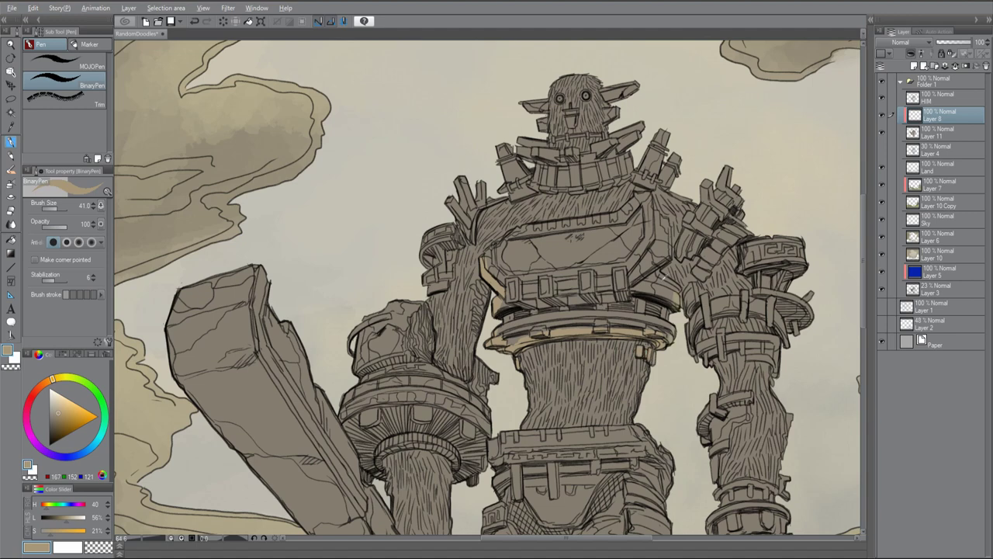
drag(530, 231, 649, 196)
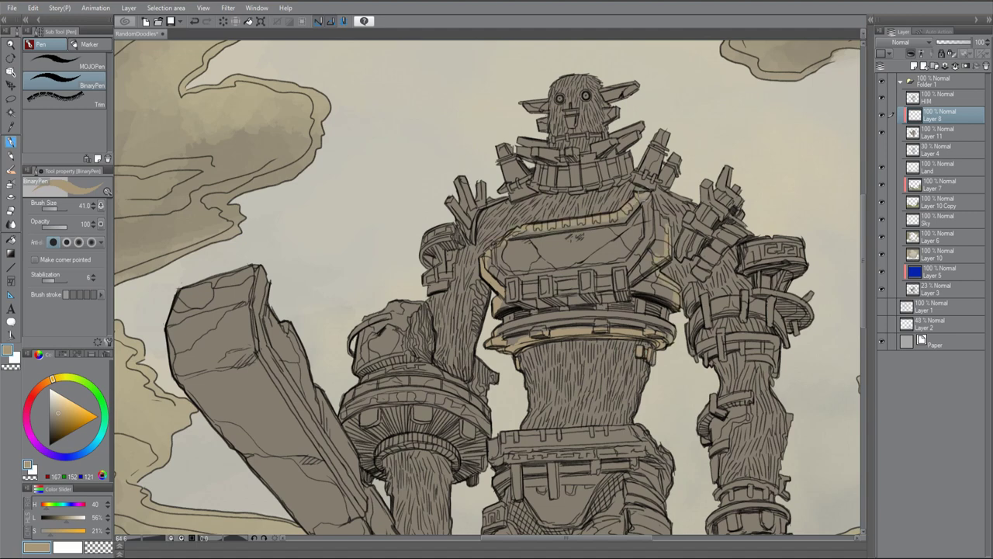
drag(497, 233, 667, 326)
drag(487, 288, 501, 327)
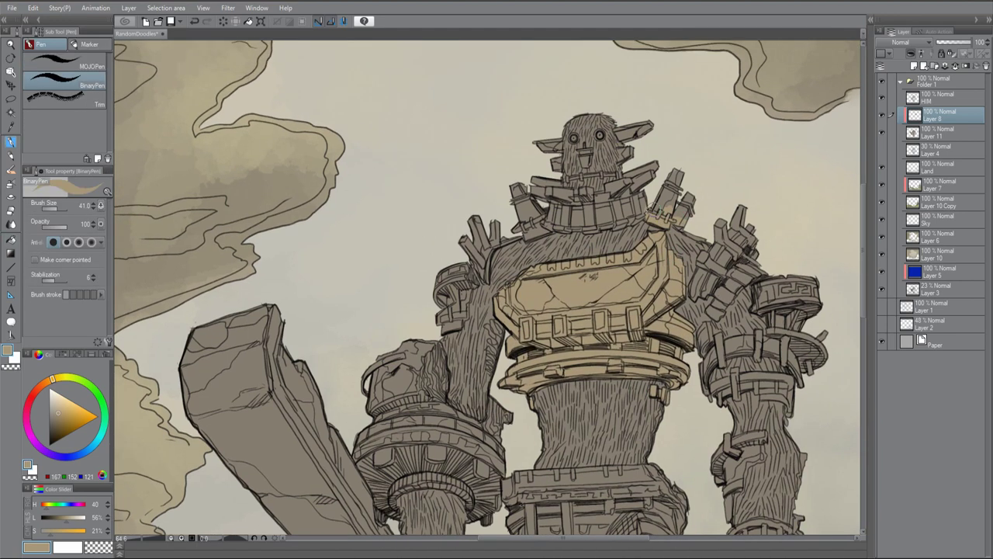
Lay the same flat tan on the spiked neck collar and start on the club arm's stone bands
drag(488, 287, 521, 300)
mouse_move(682, 178)
mouse_down()
mouse_move(666, 233)
mouse_move(635, 235)
mouse_move(599, 206)
mouse_move(592, 225)
mouse_move(576, 210)
mouse_move(552, 245)
mouse_up()
drag(466, 311, 528, 155)
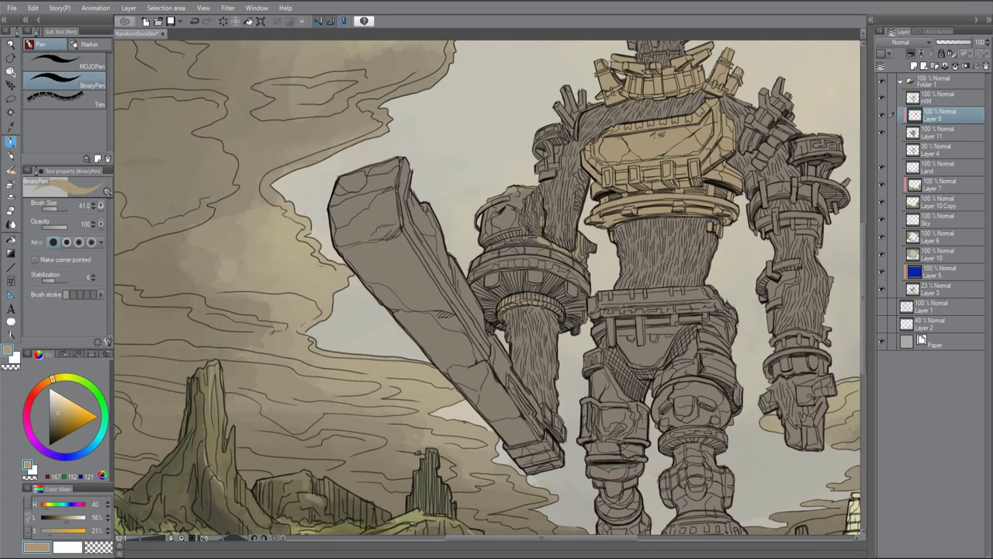
Fill the club, the club arm's shoulder and forearm bands, the hip armour and both legs with flat tan
click(498, 330)
drag(498, 330, 512, 264)
drag(570, 350, 520, 388)
click(566, 256)
drag(730, 365, 661, 341)
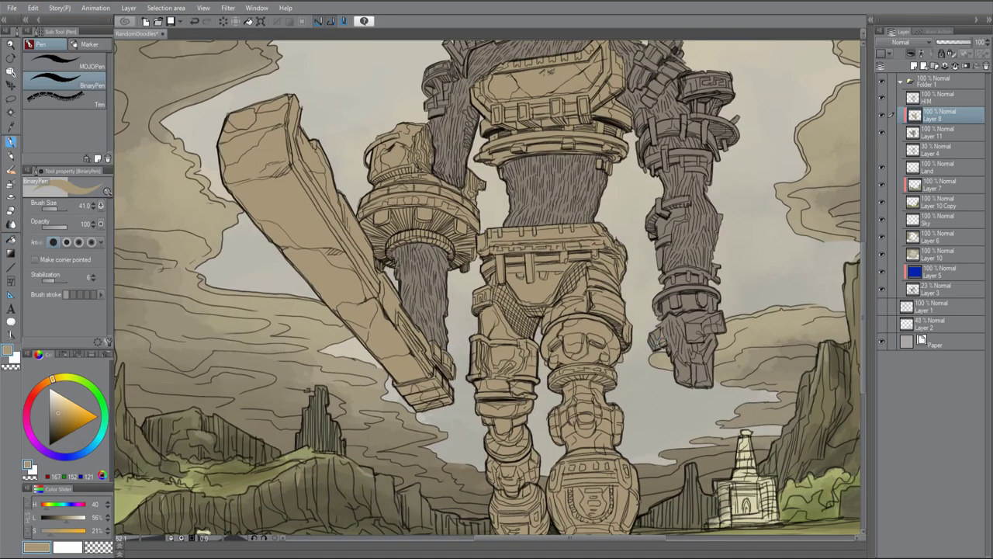
Recolour the tan armour on Layer 8 with a muted brown fill and try a darker brown on the fur
key(g)
scroll(483, 295, down, 5)
click(543, 178)
scroll(483, 294, up, 5)
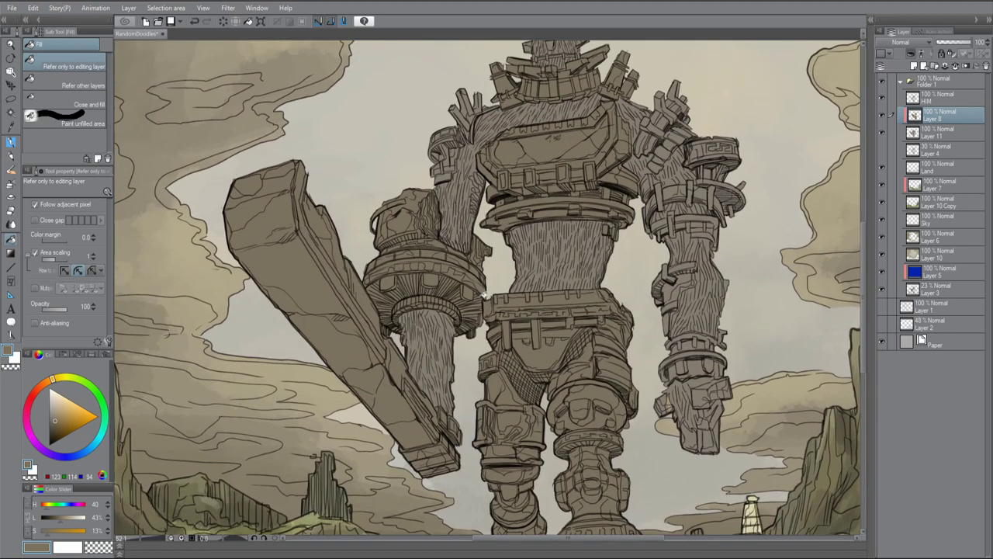
click(53, 427)
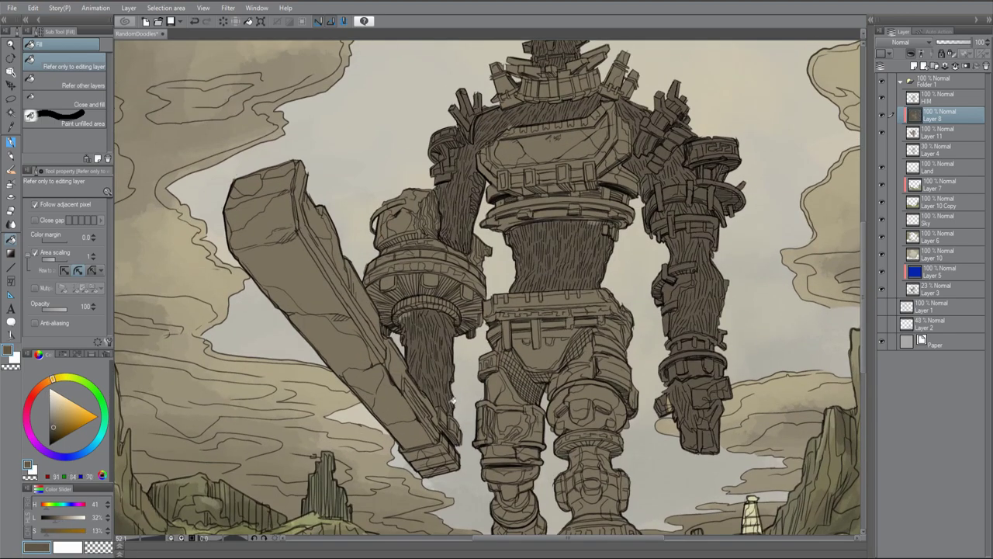
Fill the free arm's shoulder and upper-arm stone bands on Layer 8 with the muted brown, using the BinaryPen
key(p)
drag(496, 233, 496, 311)
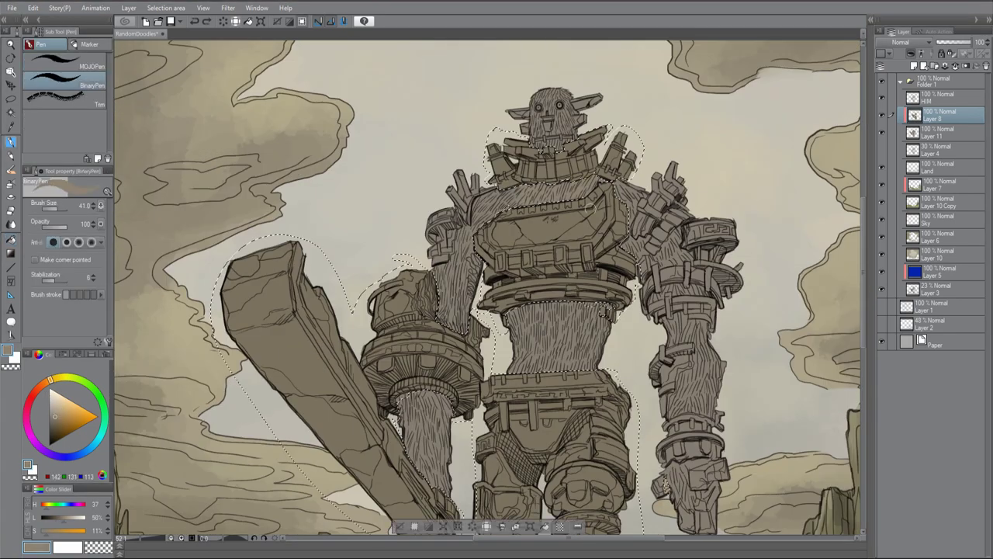
scroll(489, 289, up, 1)
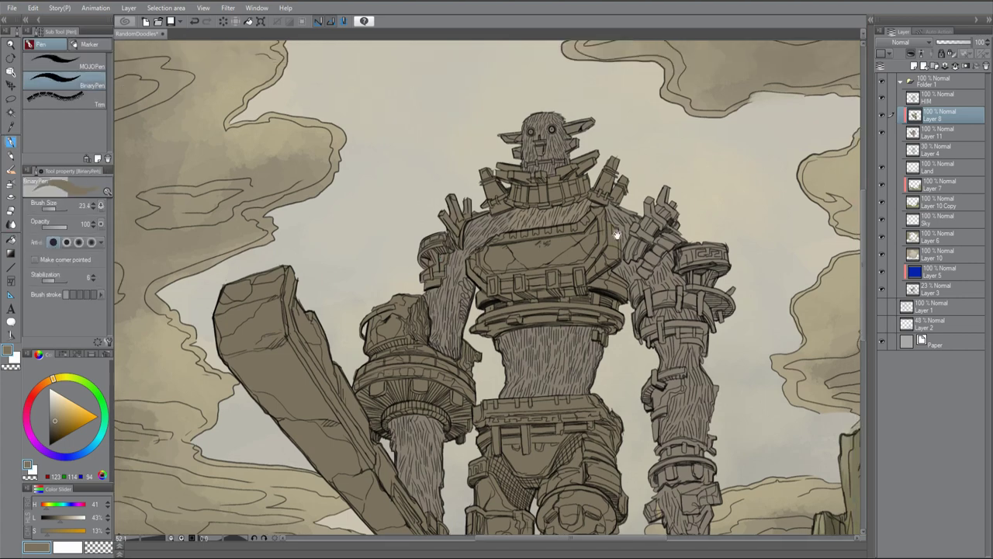
scroll(617, 234, down, 1)
scroll(606, 233, up, 1)
scroll(651, 256, up, 1)
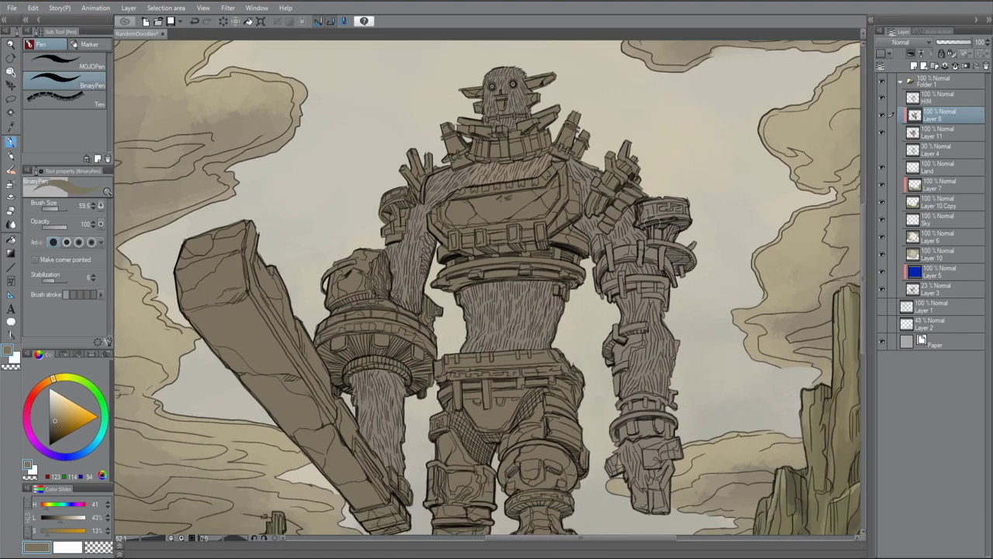
scroll(584, 187, up, 2)
alt+click(627, 196)
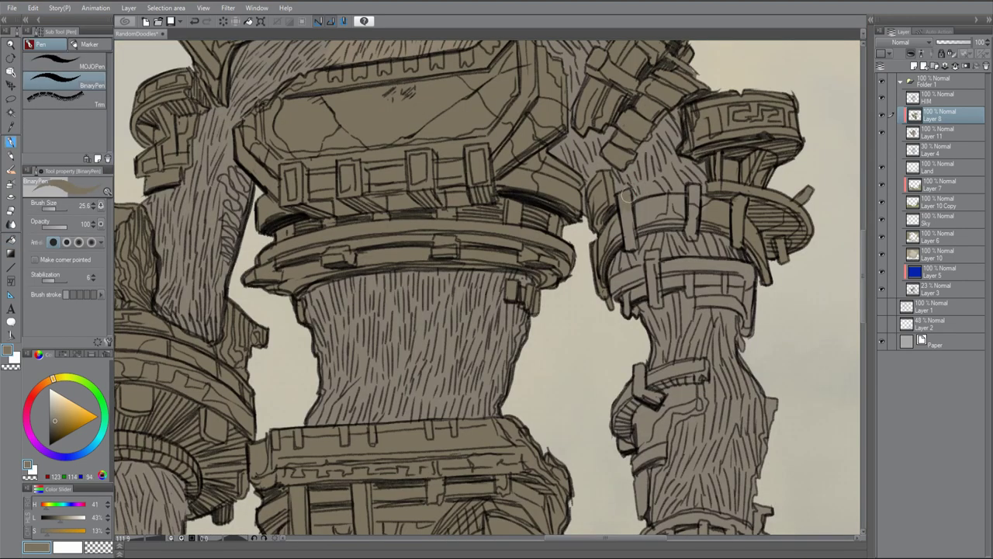
drag(712, 220, 638, 211)
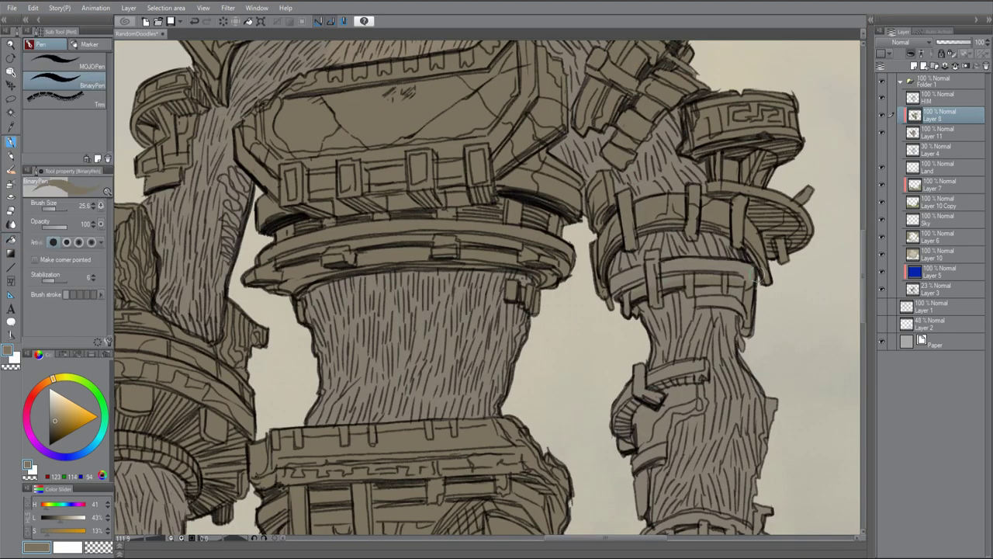
drag(642, 267, 613, 282)
drag(758, 248, 747, 261)
Paint the free arm's elbow and wrist bands and the stone plates of the hand in the same flat brown
scroll(745, 341, down, 3)
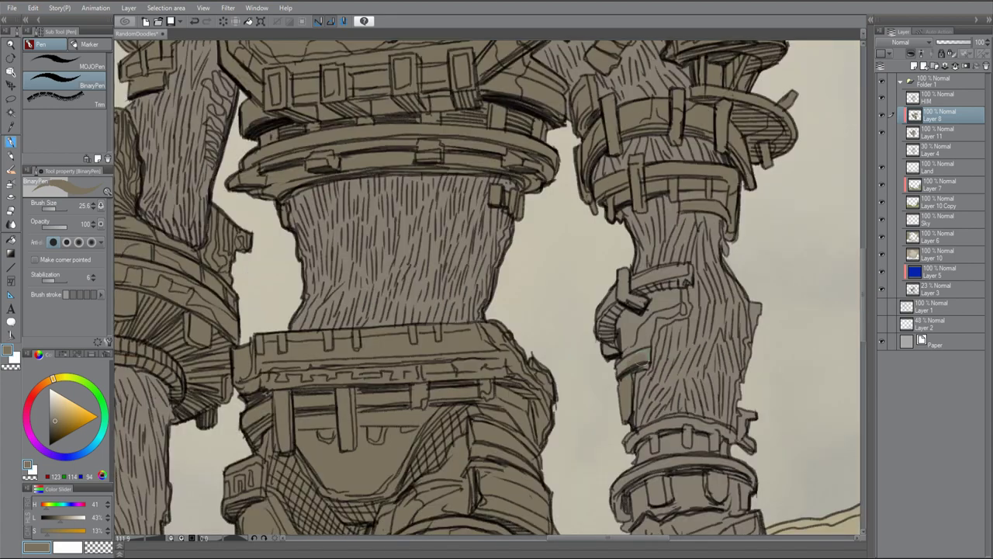
scroll(593, 365, down, 4)
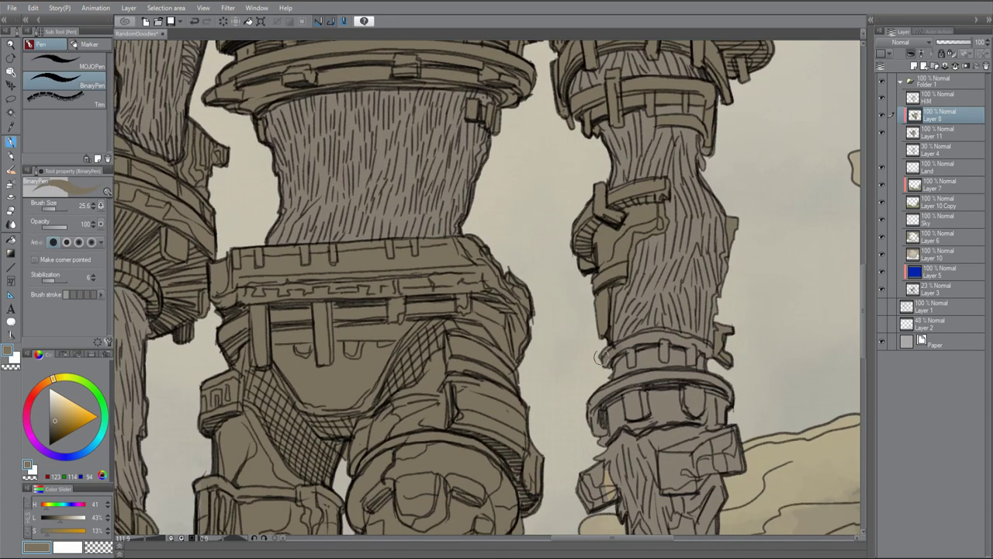
scroll(587, 347, down, 5)
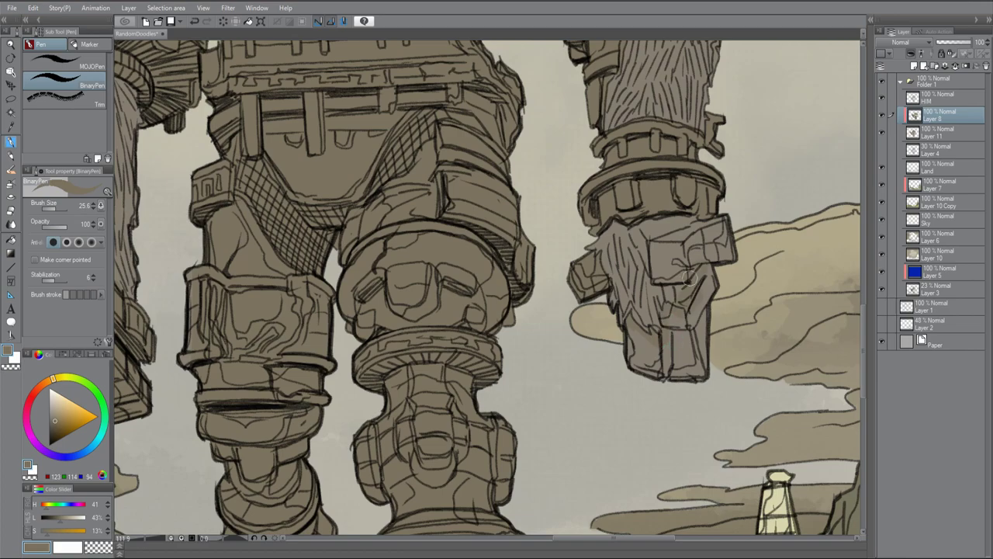
drag(687, 276, 714, 232)
scroll(497, 287, down, 5)
scroll(645, 204, up, 6)
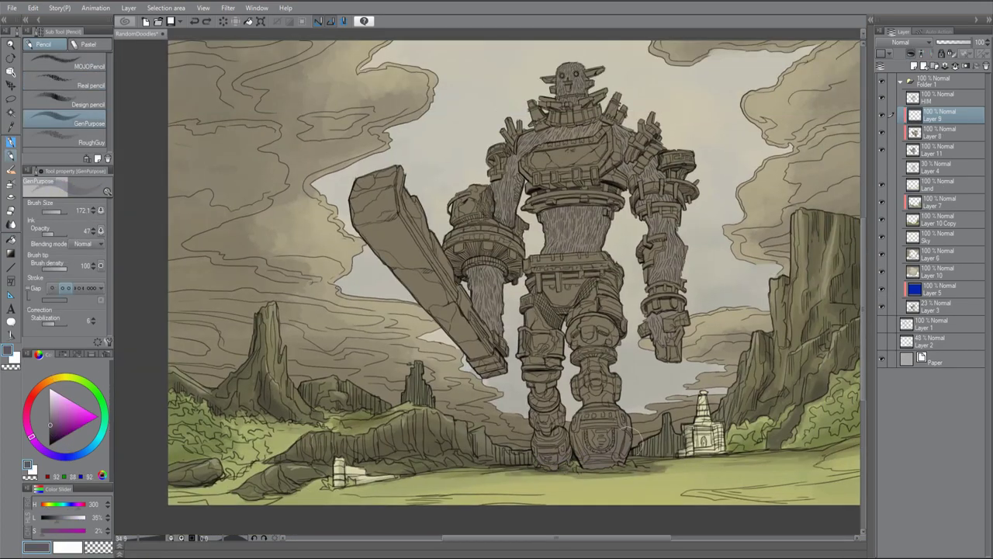
Shade the club and club arm on Layer 9 with dark blue-grey GenPurpose pencil strokes, checking in a mirrored view
alt+click(423, 303)
key(h)
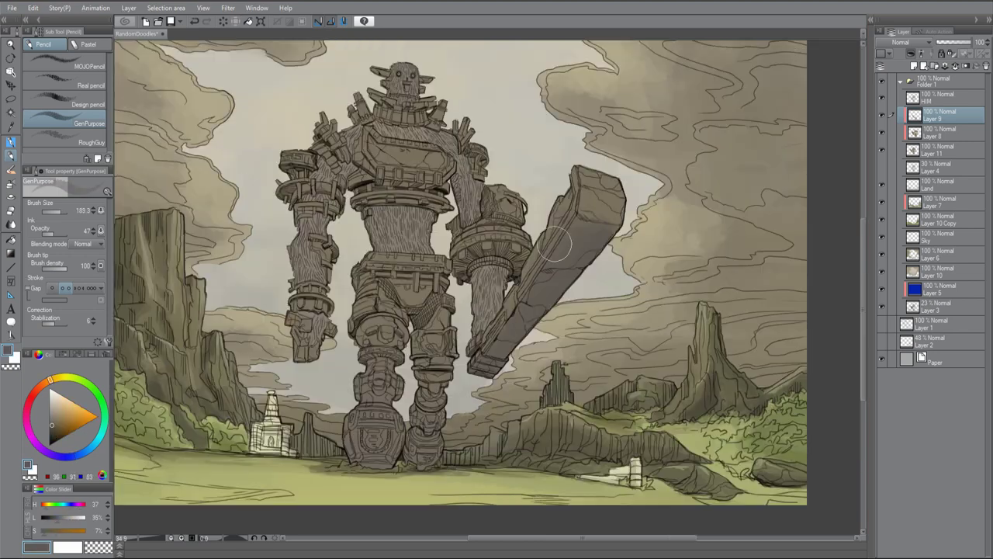
scroll(555, 245, up, 1)
drag(465, 295, 523, 267)
alt+click(559, 330)
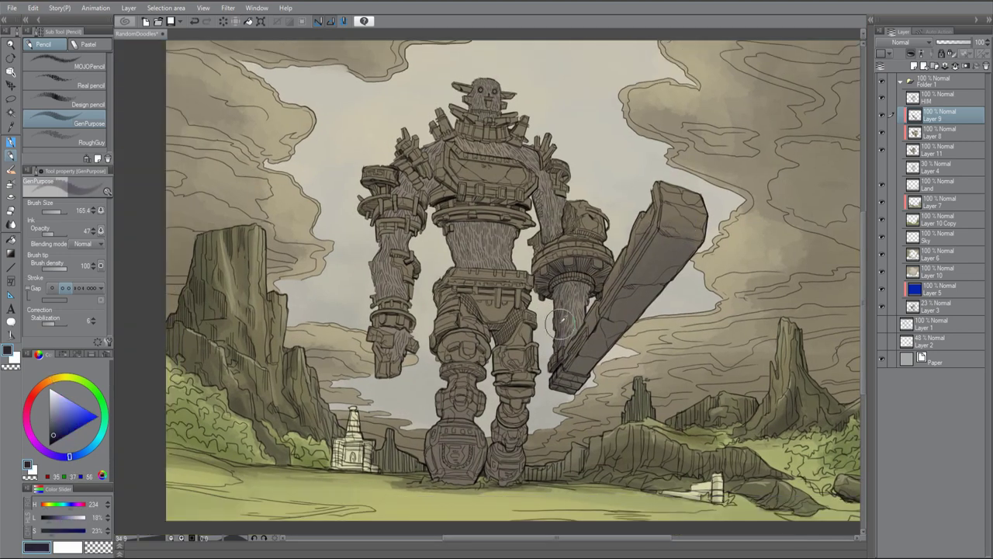
drag(589, 295, 628, 276)
alt+click(660, 150)
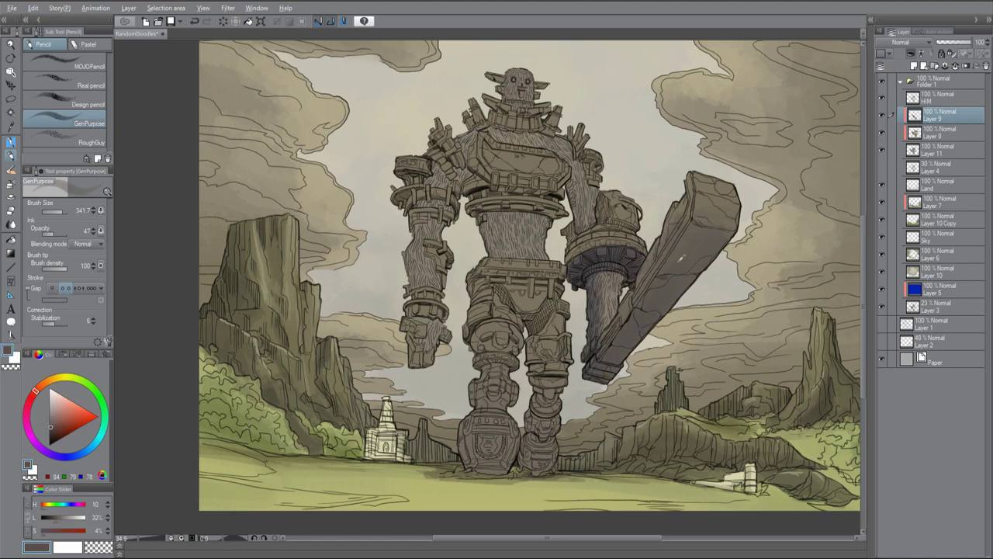
scroll(621, 311, up, 1)
Add a clipped Layer 12 above the shading and brush pale sky tones lightly over the colossus
key(ctrl+shift+n)
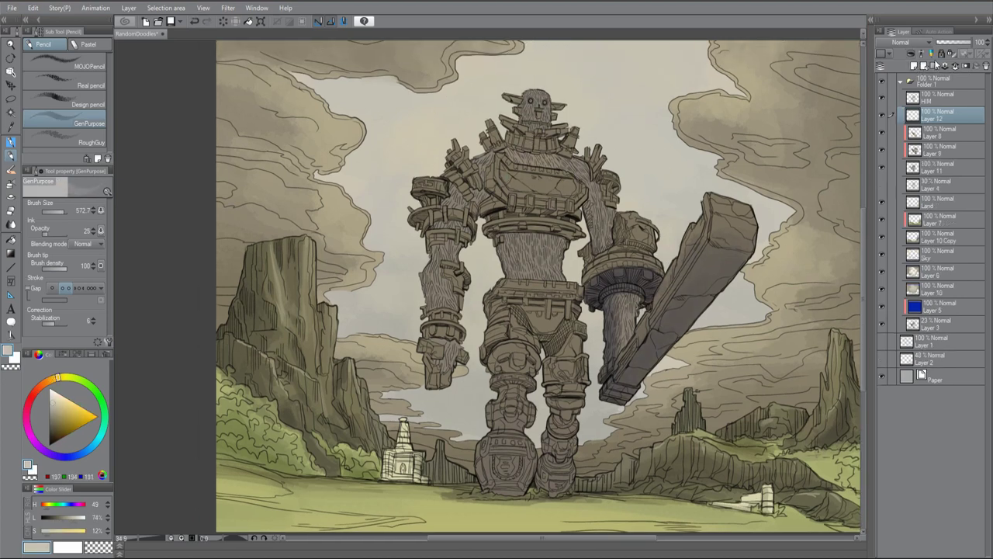
alt+click(543, 186)
key(j)
key(p)
alt+click(621, 217)
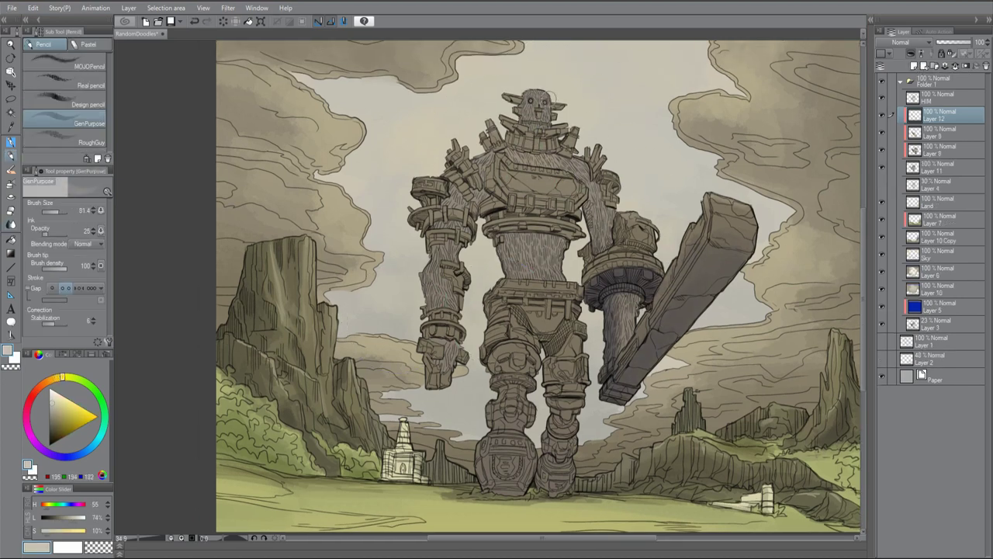
ctrl+shift+click(548, 99)
alt+click(548, 99)
Brush dark blue shadows on Layer 9 over the feet, legs, neck, chest underside and both arms
drag(555, 474, 575, 403)
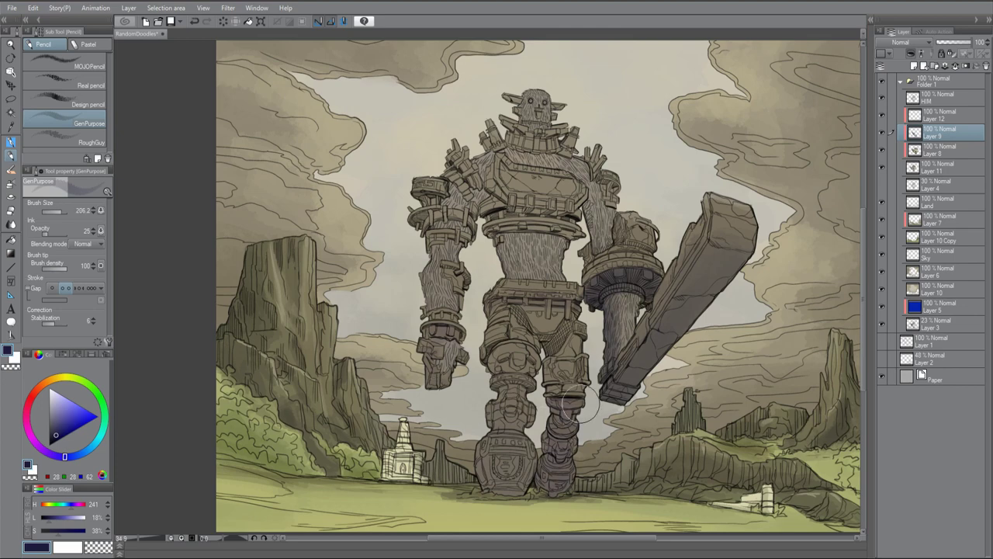
alt+click(568, 325)
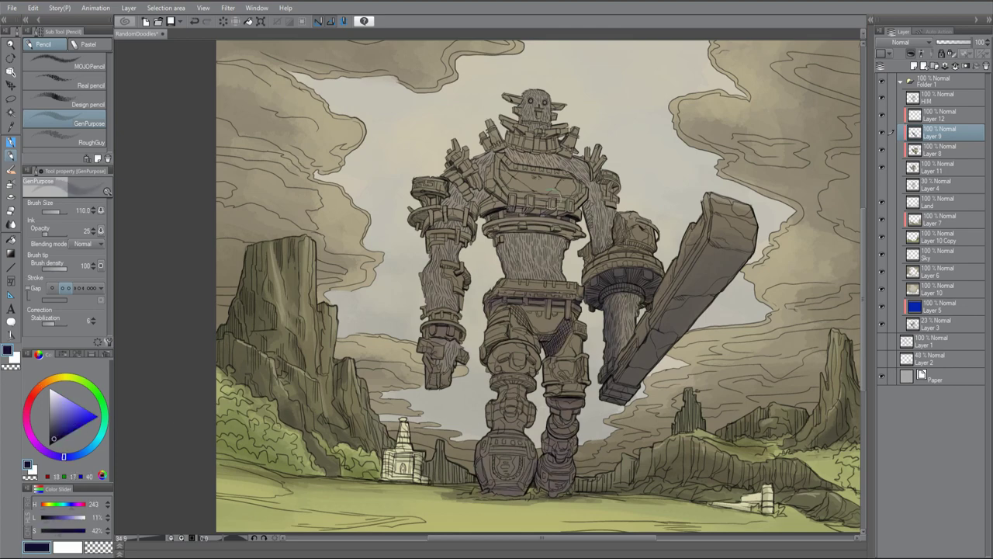
drag(515, 142, 549, 152)
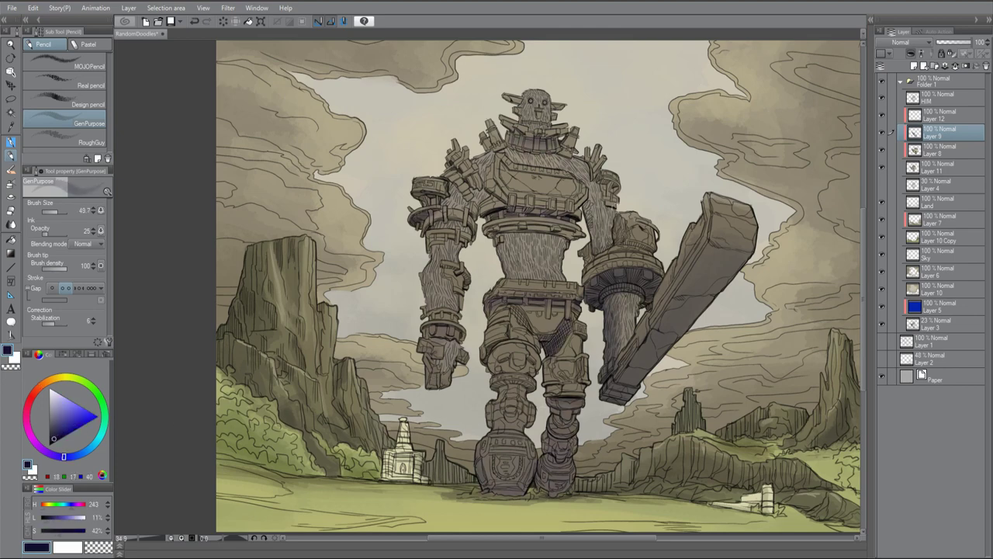
drag(597, 205, 582, 318)
drag(543, 233, 465, 302)
drag(431, 233, 427, 315)
drag(489, 346, 532, 363)
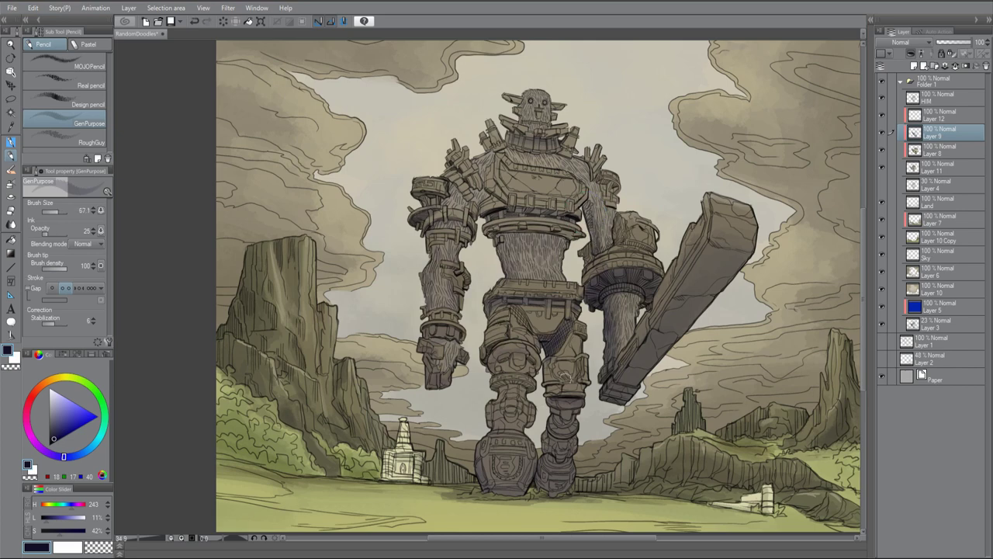
Mirror the view and deepen the blue shadows on the torso fur, hips and club arm
key(h)
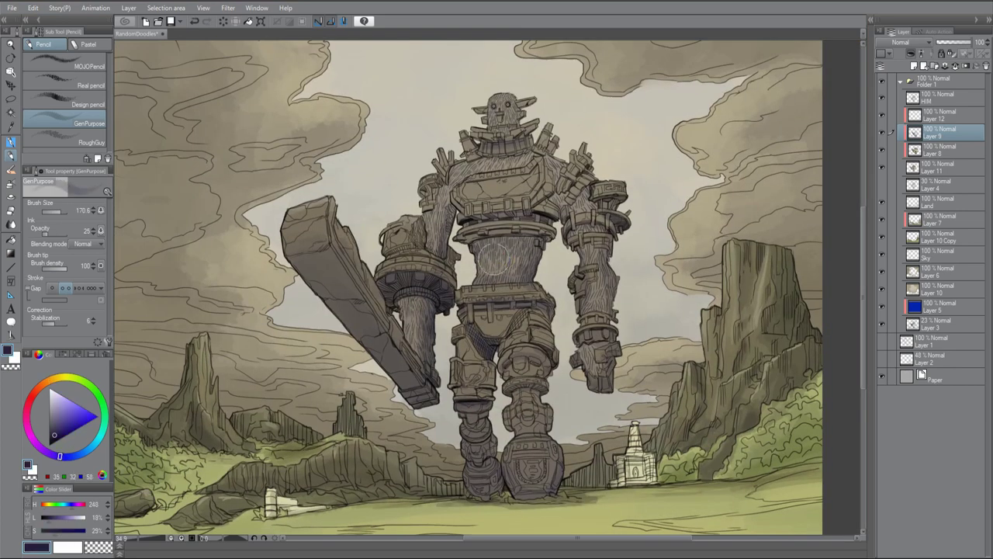
drag(430, 189, 507, 170)
alt+click(487, 201)
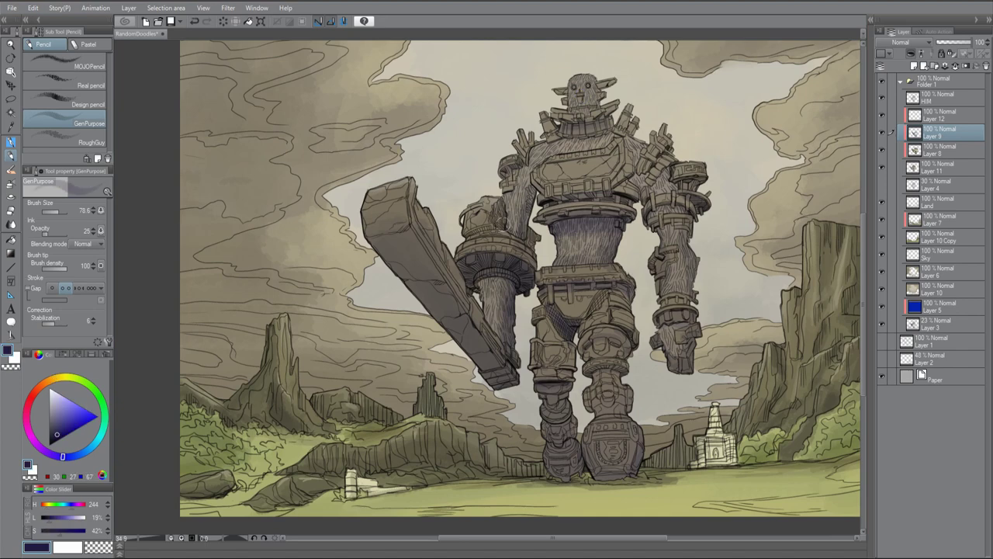
alt+click(502, 239)
alt+click(477, 222)
Refine the armour and club-arm shading with sampled browns and purple-greys at 54 opacity, mirroring the view back
alt+click(396, 189)
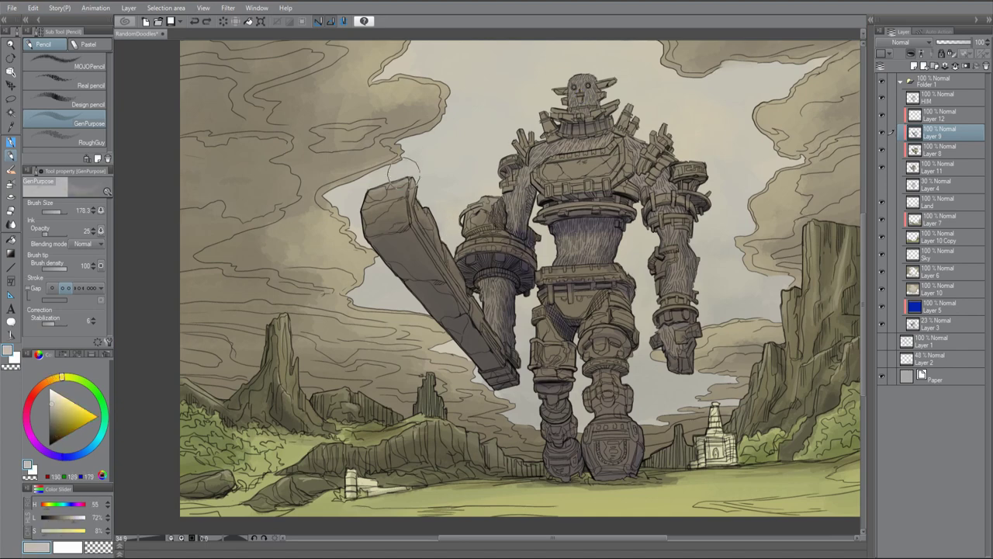
alt+click(426, 221)
alt+click(660, 89)
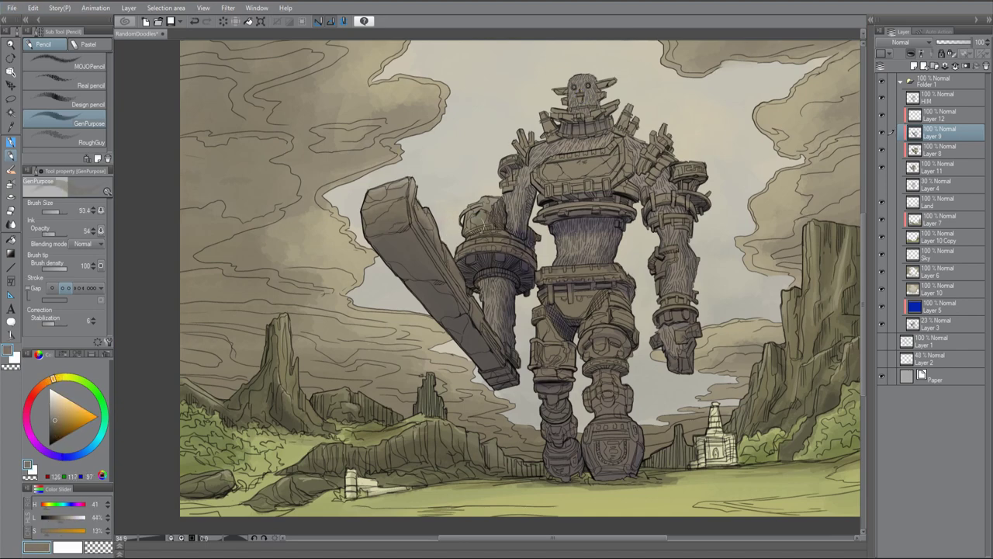
alt+click(416, 365)
key(h)
alt+click(655, 246)
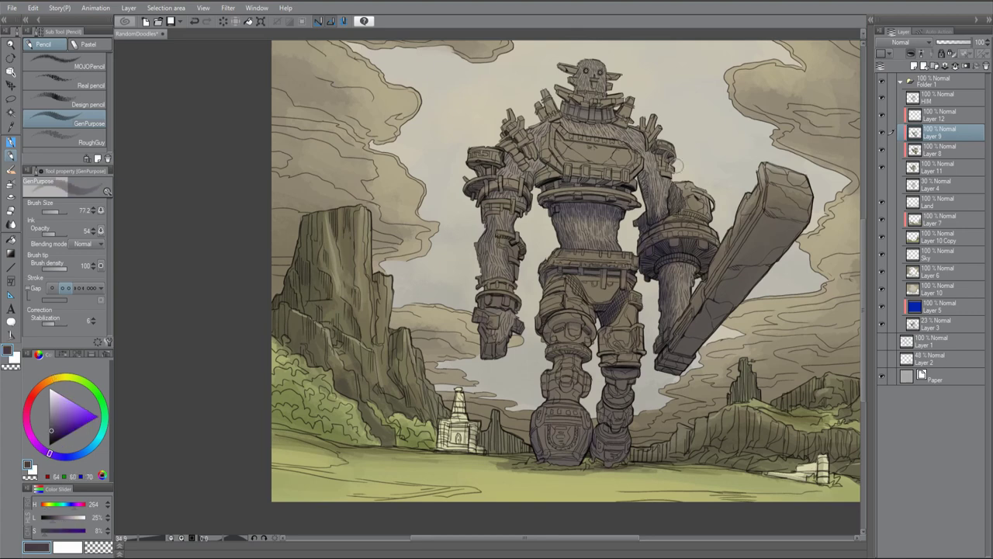
key(bracketleft)
alt+click(650, 239)
scroll(566, 272, down, 2)
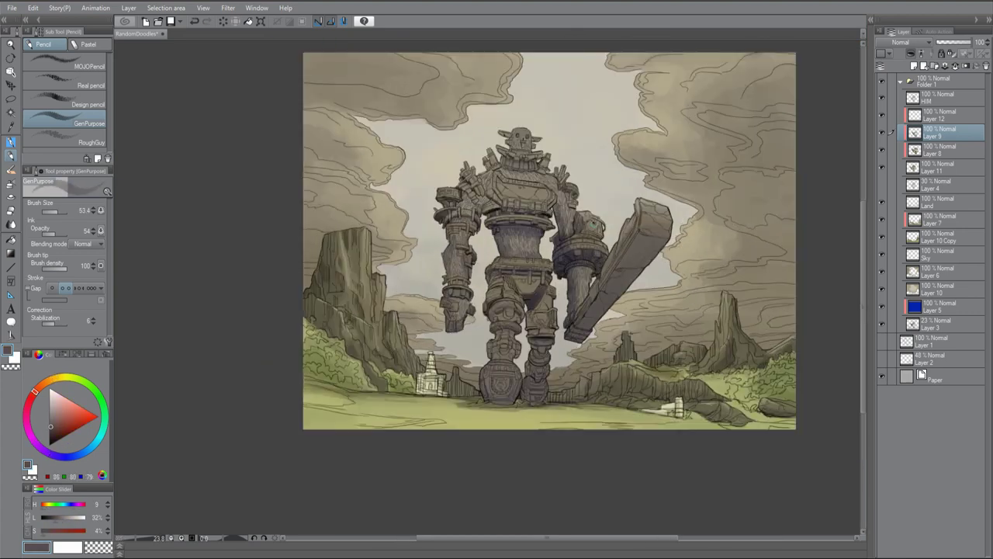
Add a clipped Layer 13 at 23% opacity above Layer 7 and glaze the landscape with blue-violet
click(939, 220)
key(ctrl+shift+n)
alt+click(328, 247)
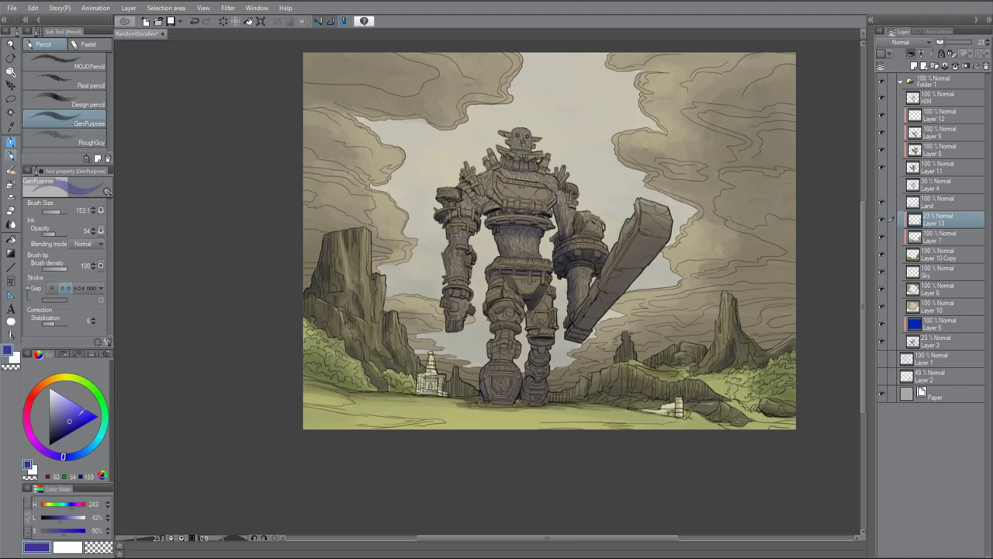
scroll(522, 266, up, 2)
Return to Layer 9 and darken the free arm's bands and waist with sampled purple-grey tones
alt+click(523, 266)
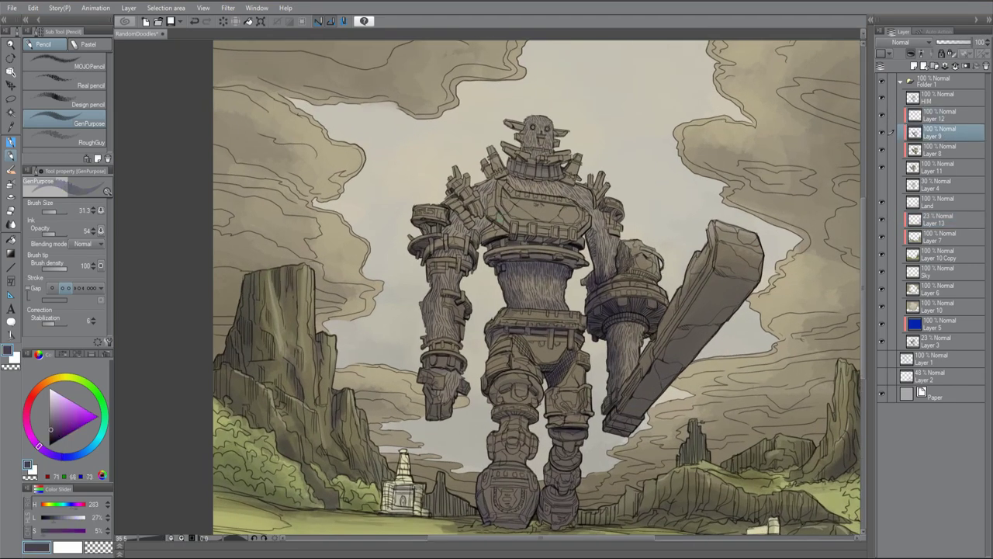
alt+click(428, 237)
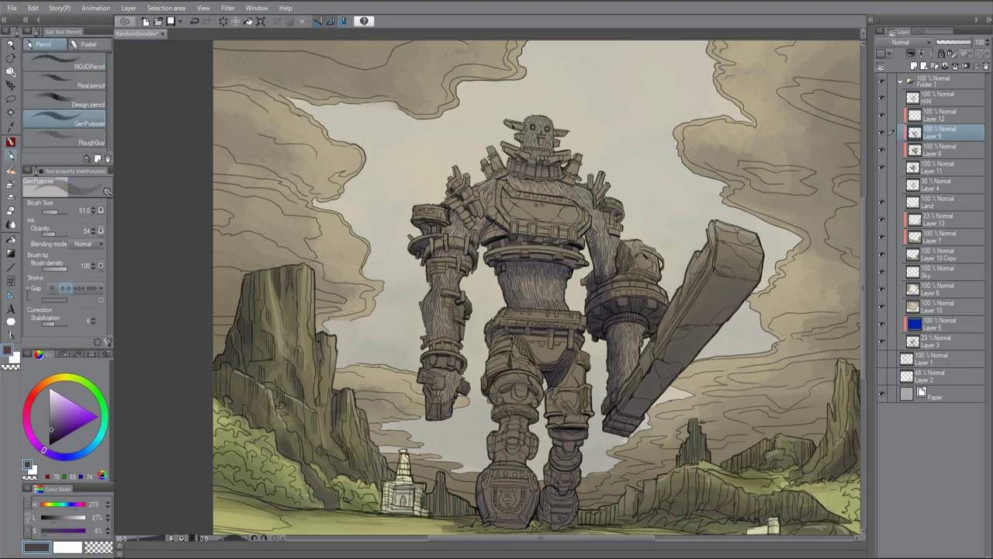
scroll(537, 289, down, 1)
key(p)
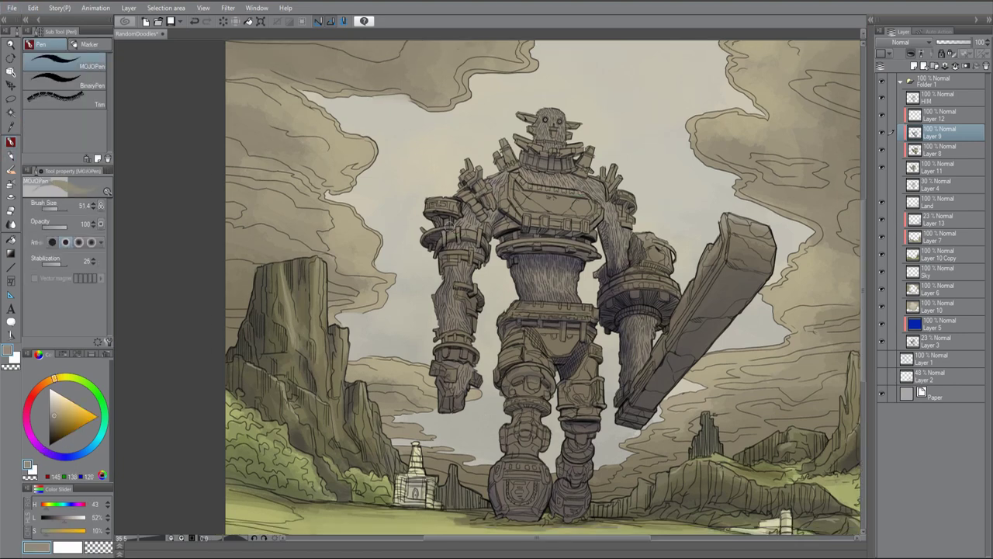
key(p)
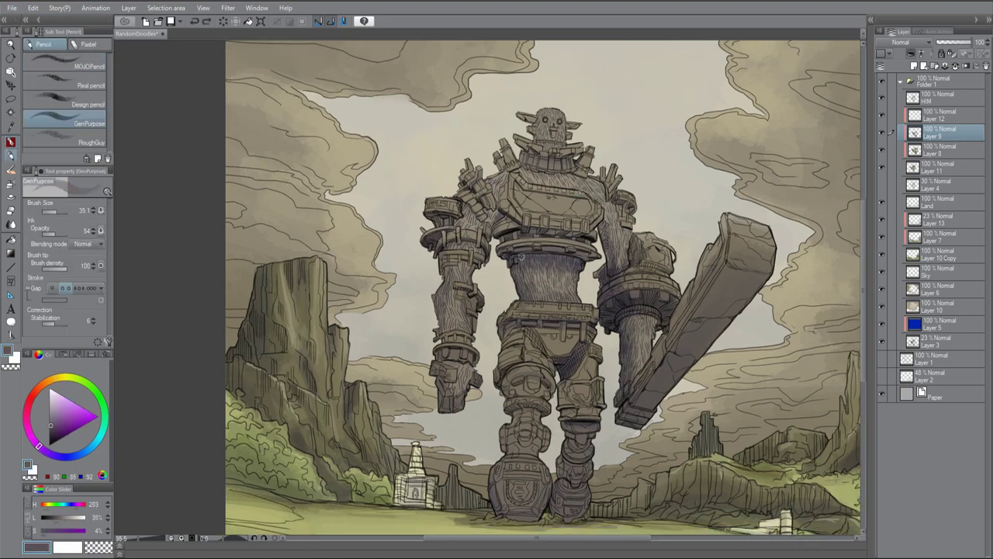
Brush deep blue-violet shadows beneath the chest plate and waist rings and over the club arm's fur
alt+click(543, 256)
drag(504, 237, 590, 234)
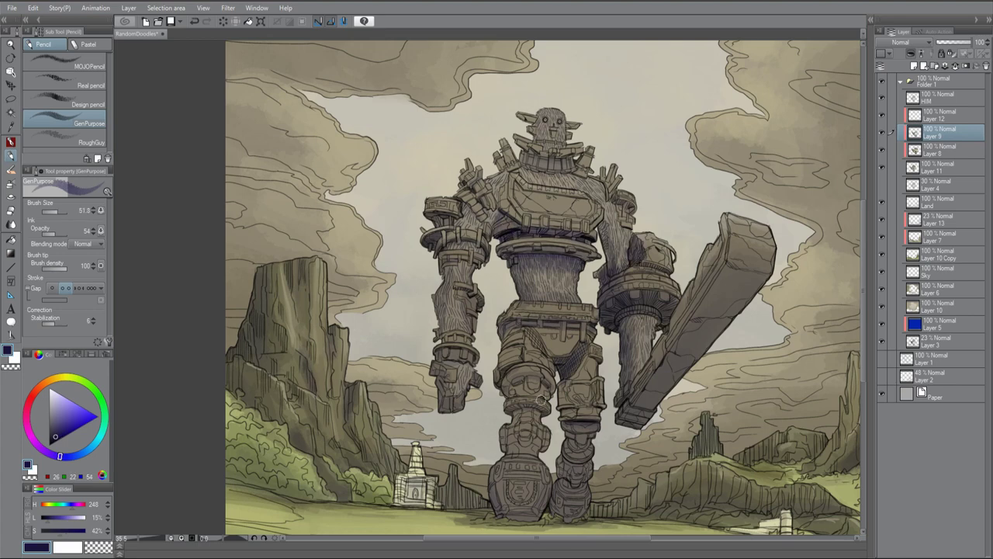
alt+click(679, 301)
key(ctrl+z)
alt+click(519, 246)
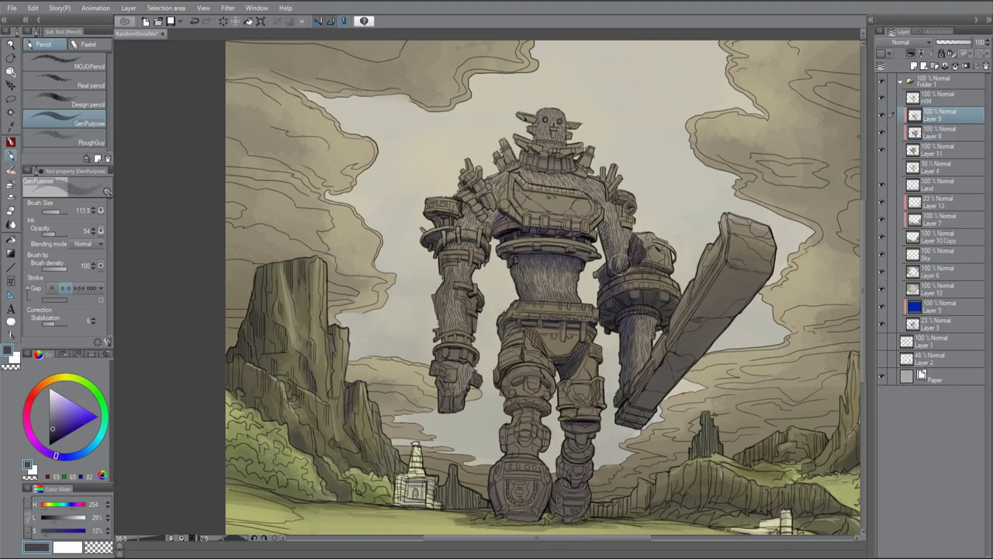
drag(481, 247, 518, 245)
alt+click(649, 226)
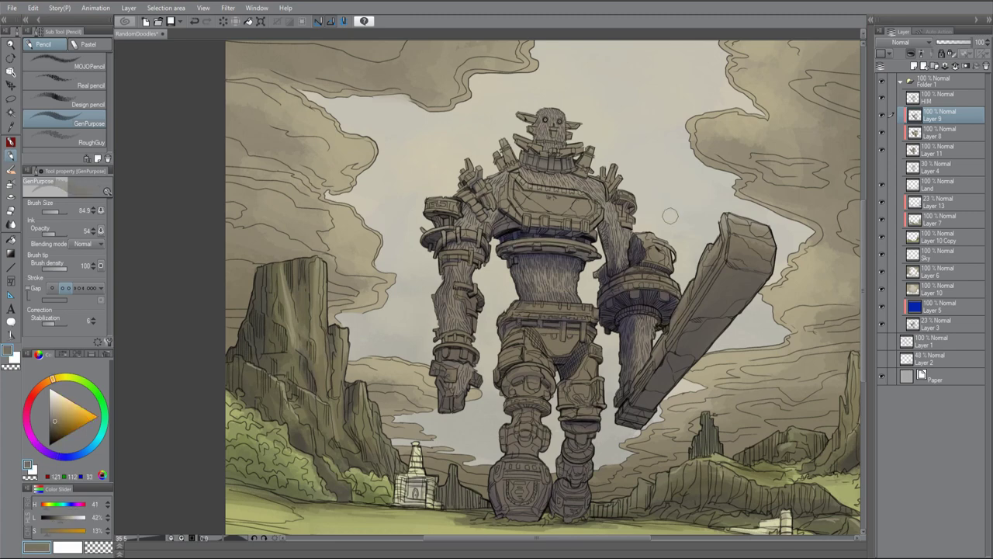
Shade the hip armour and groin plate with sampled dark tones and lighten the legs with a warm tan
alt+click(506, 326)
drag(580, 317, 547, 304)
alt+click(494, 410)
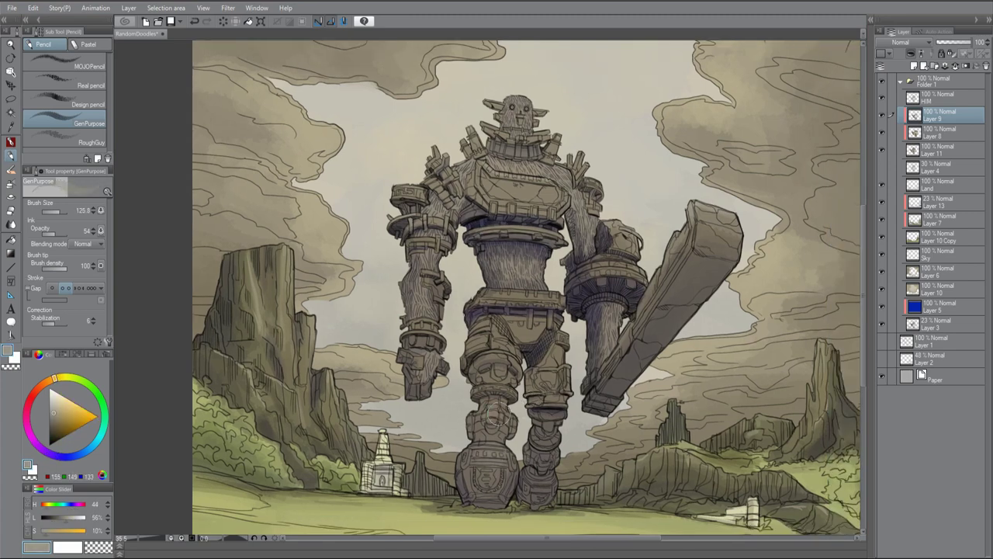
alt+click(523, 337)
alt+click(525, 261)
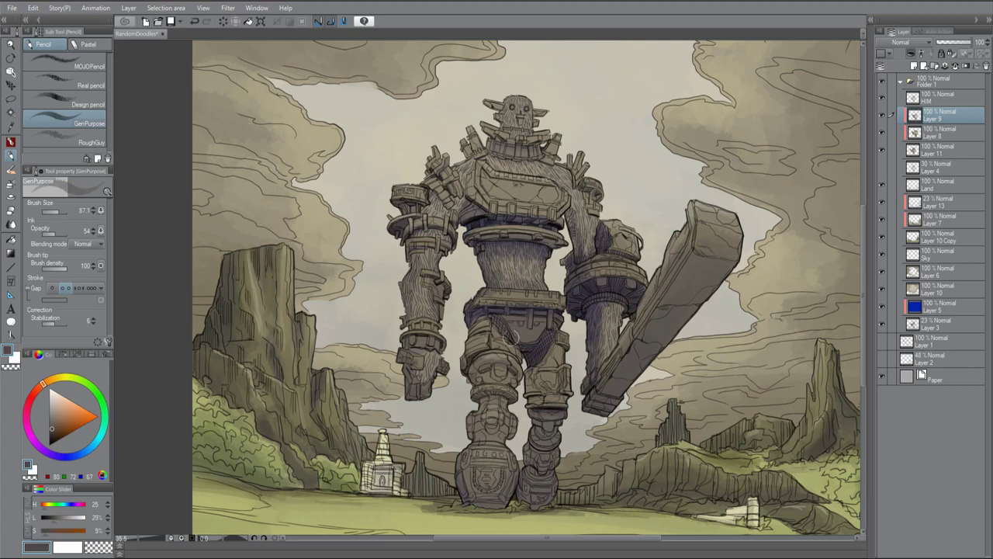
key(p)
key(p)
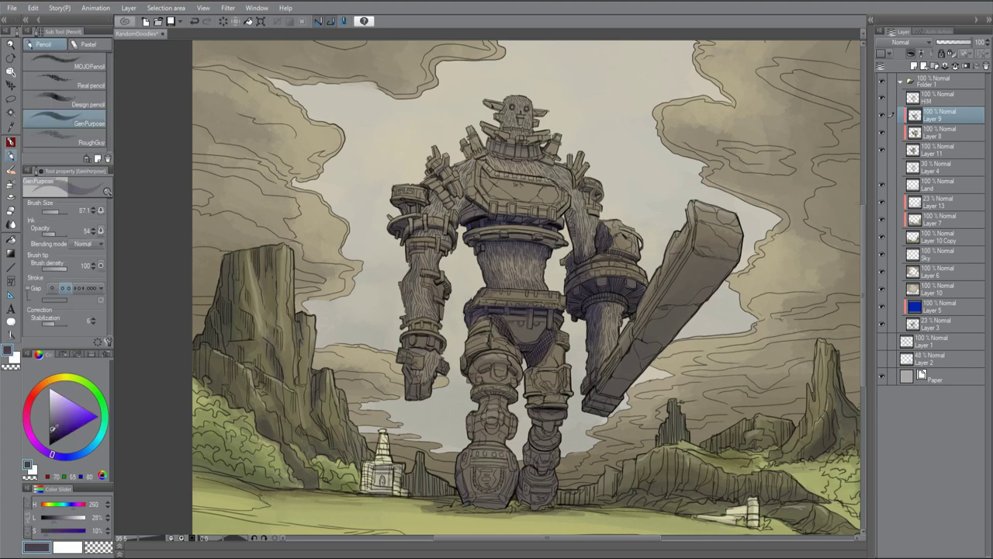
Deepen the shadows on the groin plate and beneath the hip belt with sampled dark purple tones
alt+click(505, 329)
key(p)
key(p)
alt+click(496, 322)
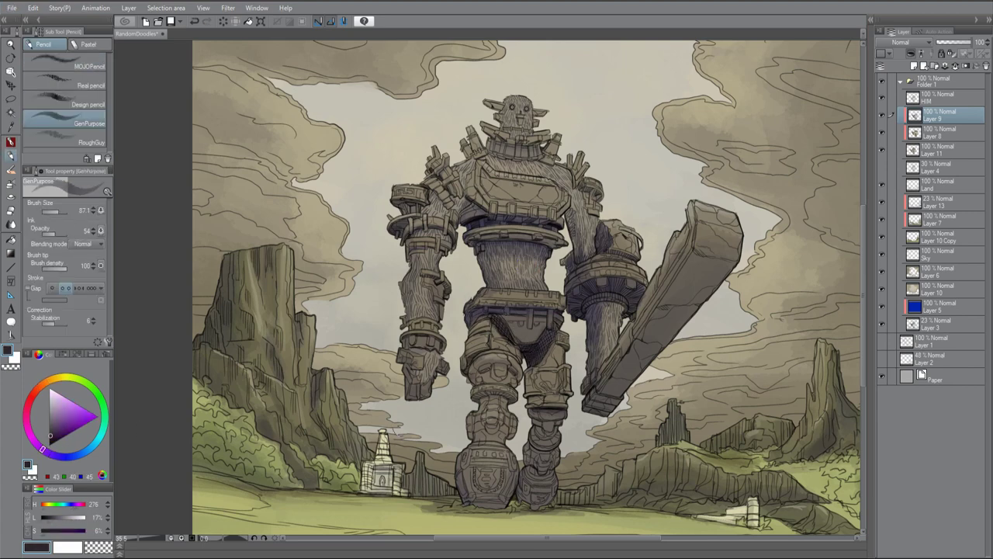
key(p)
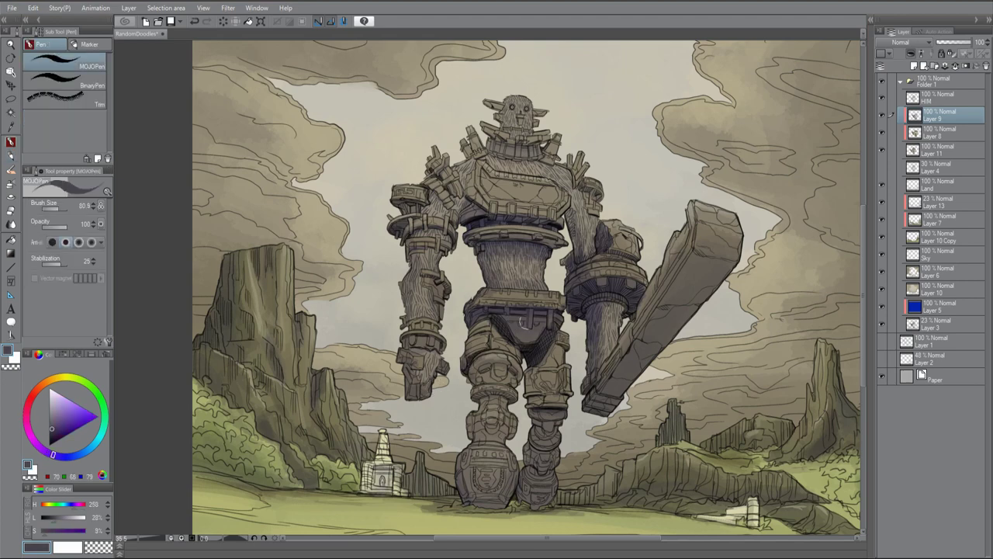
alt+click(495, 294)
key(p)
alt+click(509, 282)
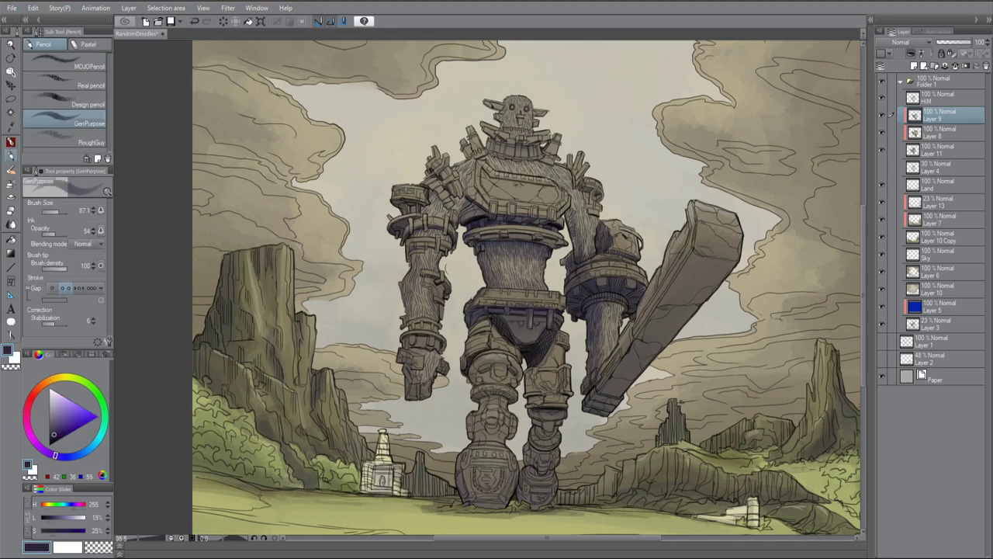
Brush deep blue-violet shadows over the waist fur, beneath the chest plate and along the inner sides of both arms
alt+click(490, 261)
alt+click(585, 284)
drag(477, 262, 547, 238)
drag(464, 198, 458, 231)
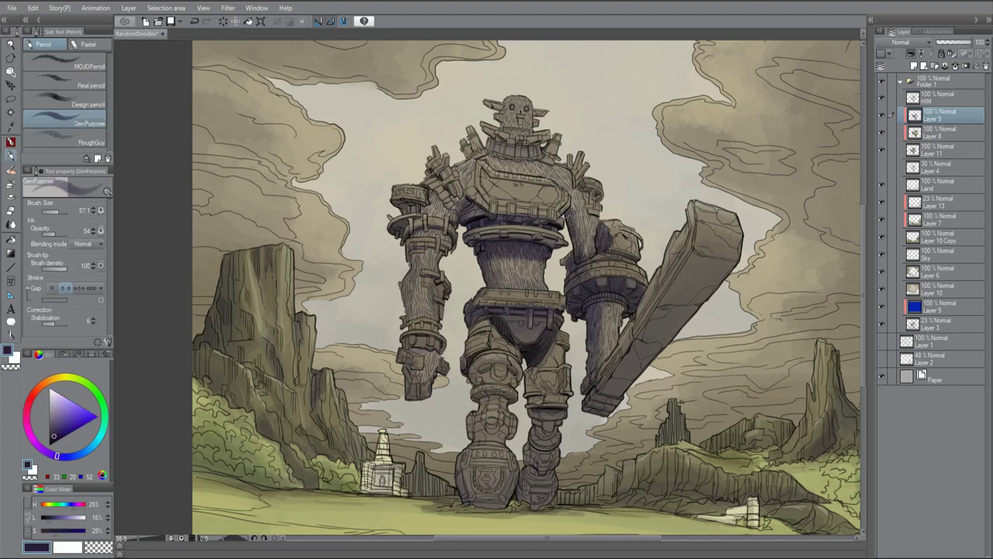
drag(572, 200, 574, 258)
alt+click(512, 256)
drag(399, 253, 450, 228)
key(ctrl+minus)
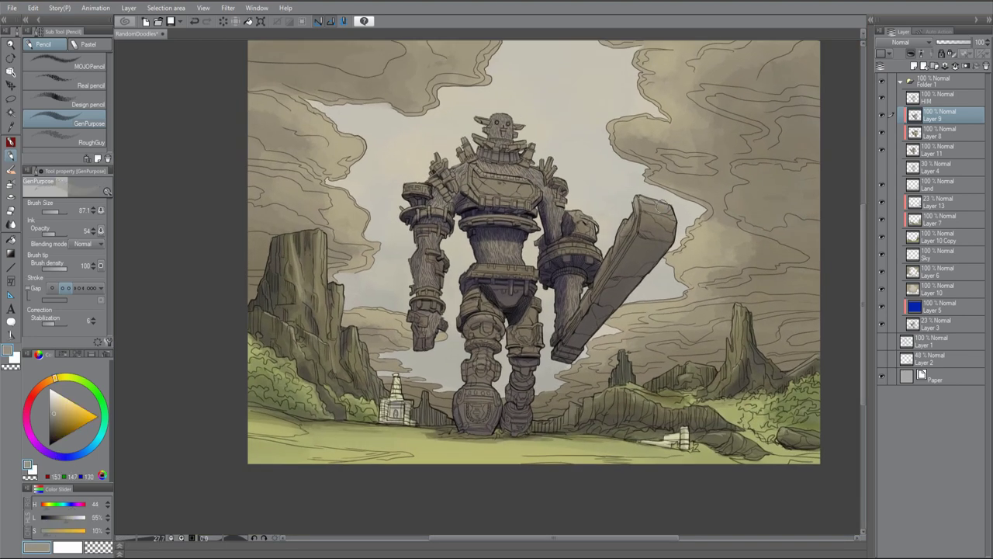
Darken the rear leg's shin and foot with dark blue-violet to push it behind the front leg
alt+click(534, 333)
alt+click(516, 408)
drag(513, 427, 518, 364)
alt+click(519, 392)
key(bracketright)
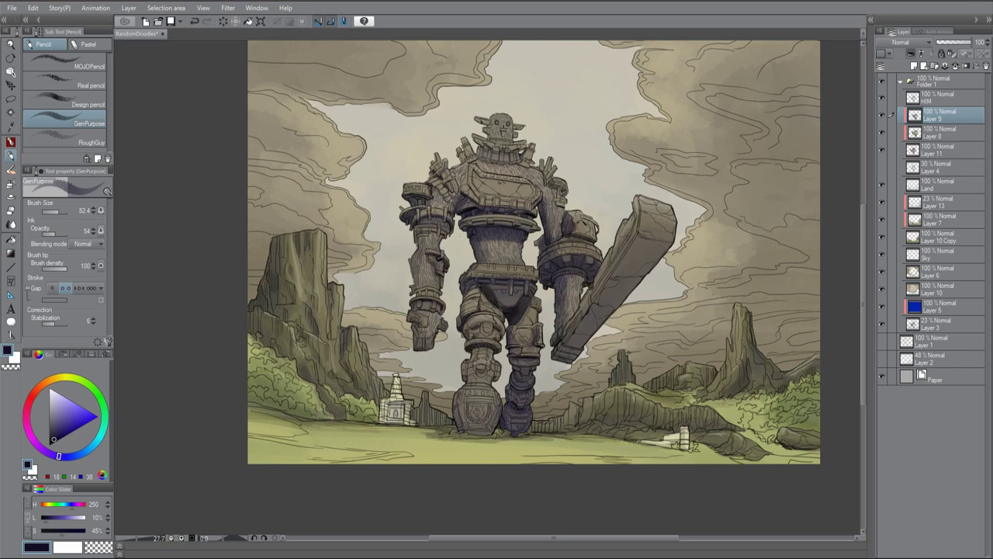
alt+click(482, 302)
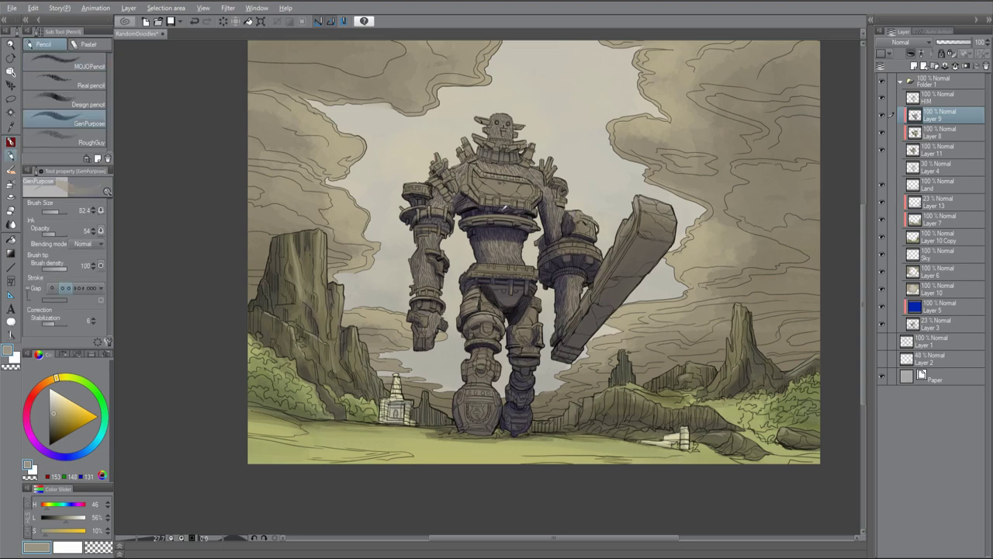
Paint the colossus's eyes with a pale blue-grey using the fine MOJO pen
scroll(505, 207, up, 2)
alt+click(500, 301)
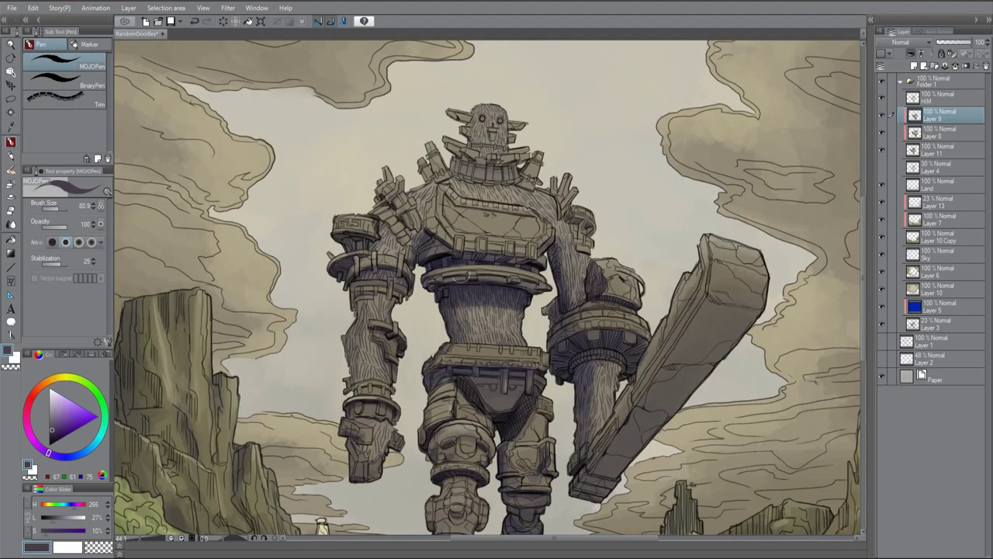
alt+click(500, 301)
scroll(496, 155, up, 3)
key(p)
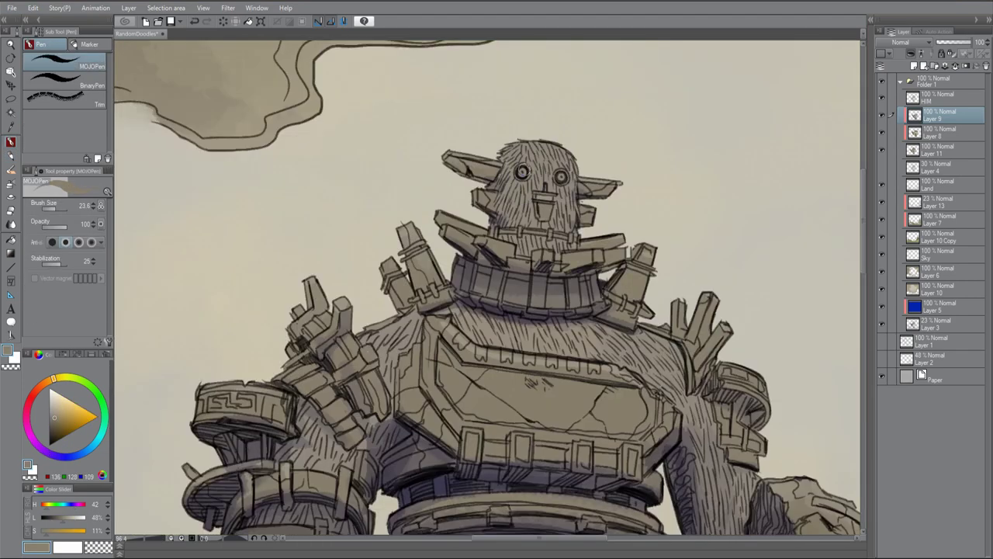
alt+click(568, 175)
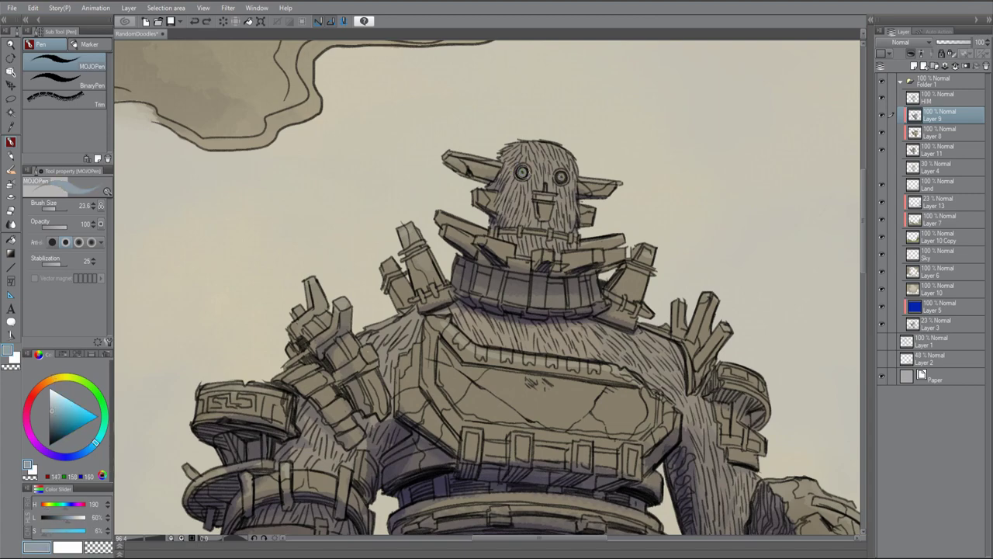
scroll(715, 152, down, 5)
scroll(715, 152, up, 3)
alt+click(370, 323)
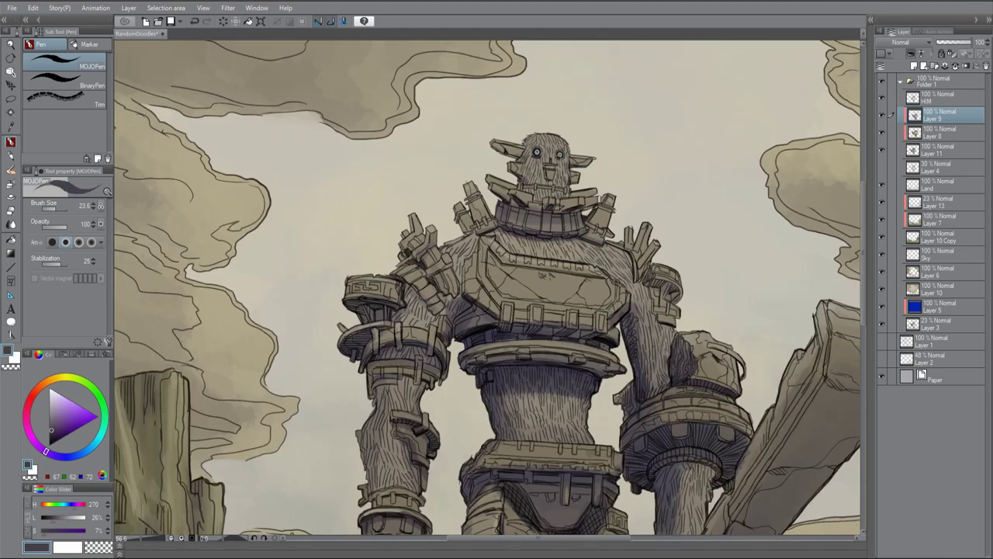
Soften the head and shoulder fur with sampled light grey and warm beige tones using the GenPurpose pencil
key(p)
alt+click(461, 195)
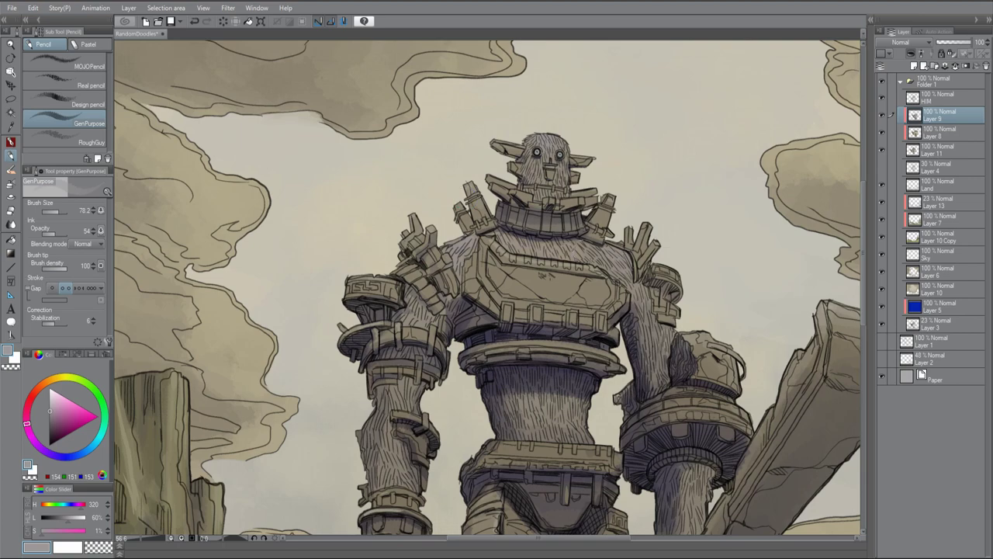
scroll(513, 125, down, 3)
alt+click(512, 126)
scroll(505, 123, up, 3)
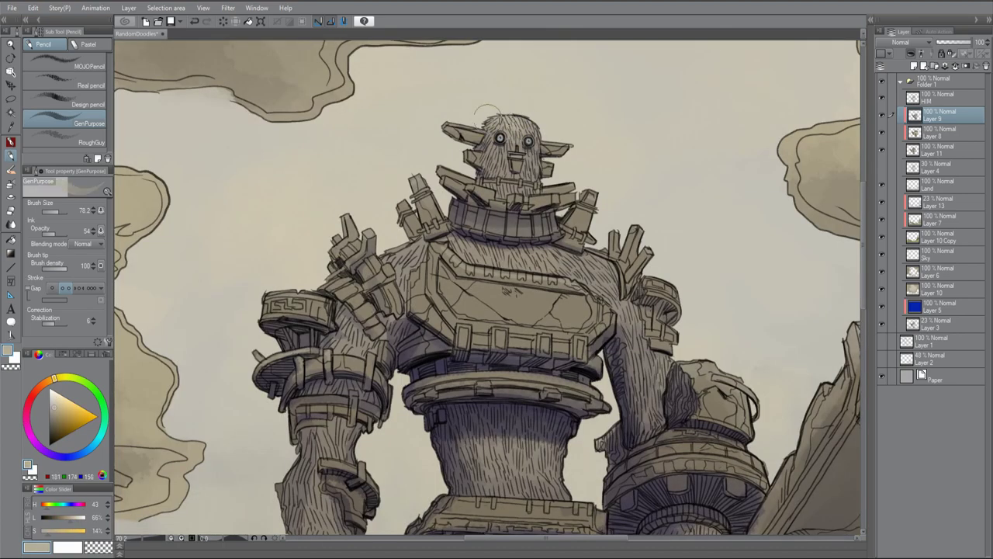
alt+click(367, 229)
key(p)
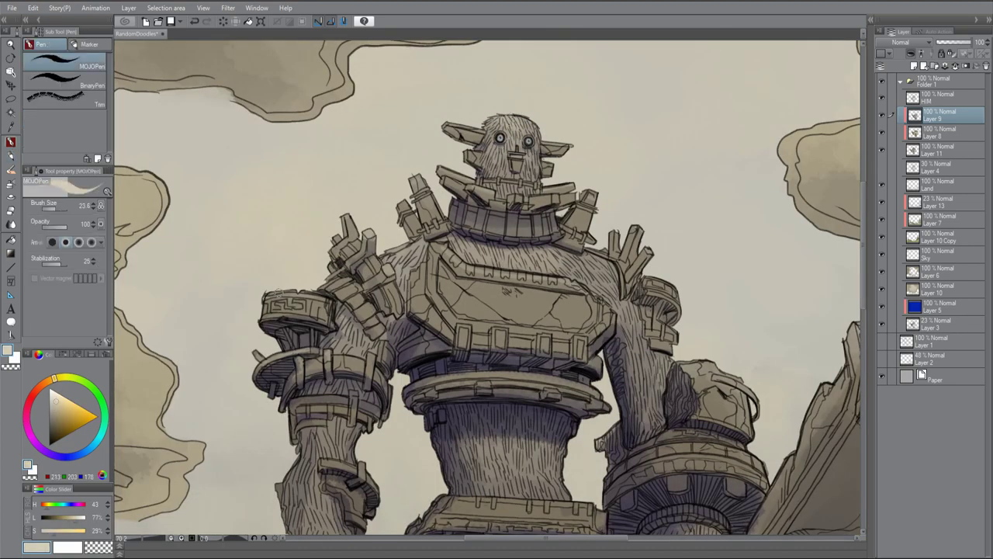
Touch up the upper body's armour with sampled cream and warm tan highlights
scroll(512, 128, down, 1)
alt+click(533, 205)
scroll(533, 205, down, 2)
alt+click(533, 205)
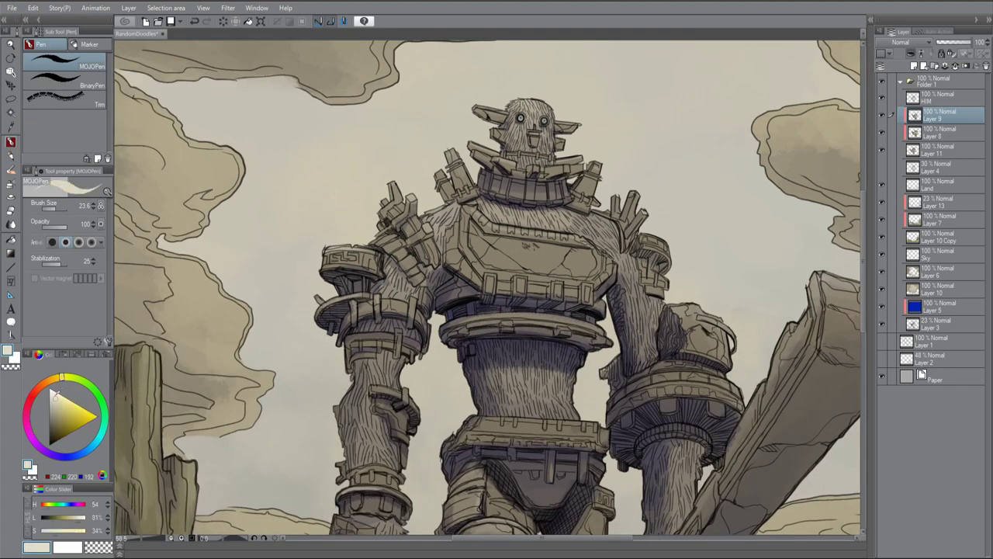
key(p)
scroll(512, 225, up, 1)
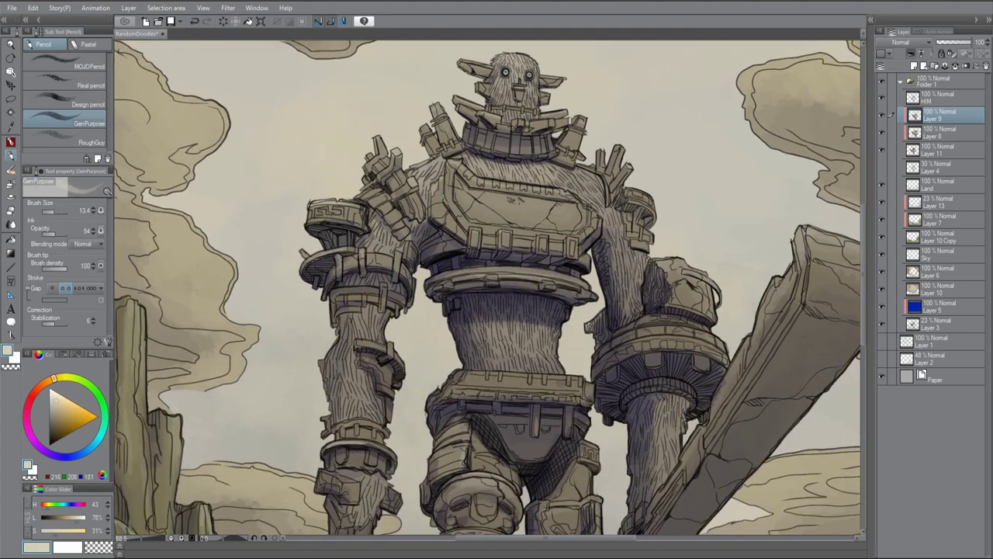
alt+click(444, 189)
drag(646, 233, 661, 256)
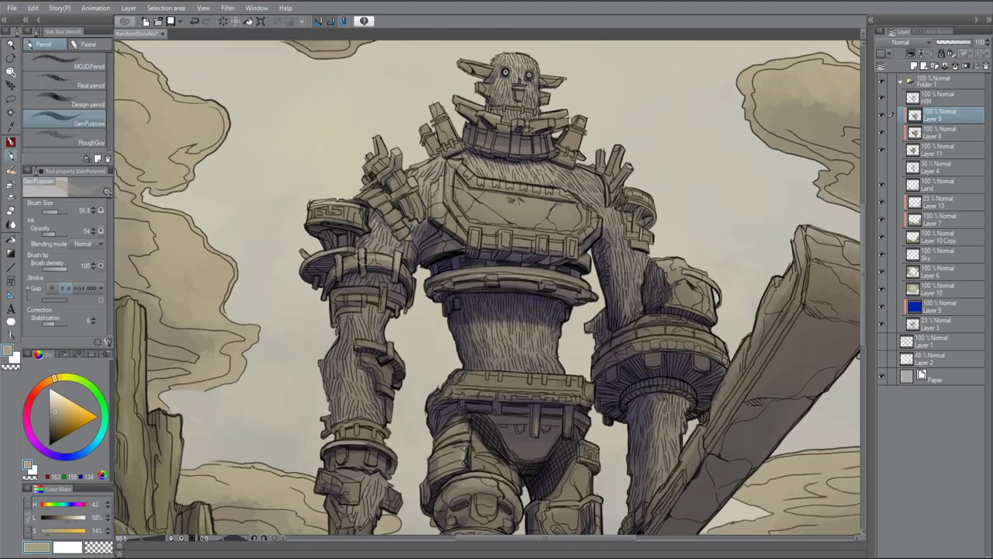
Shade the free arm's bands and the waist rings with sampled ochre-brown and dark violet tones
scroll(496, 256, down, 2)
scroll(497, 256, up, 1)
alt+click(497, 255)
alt+click(532, 274)
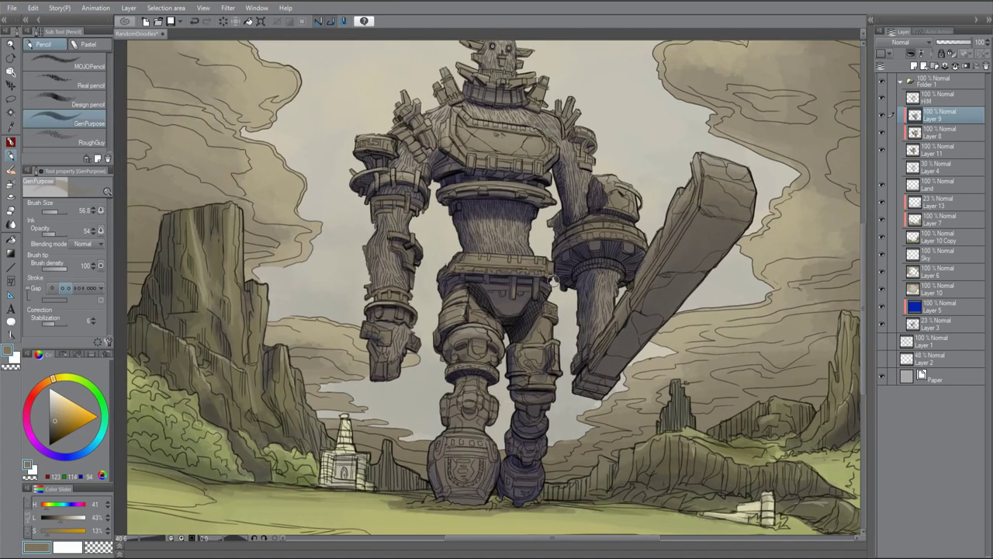
key(p)
key(p)
key(p)
key(p)
key(p)
alt+click(402, 184)
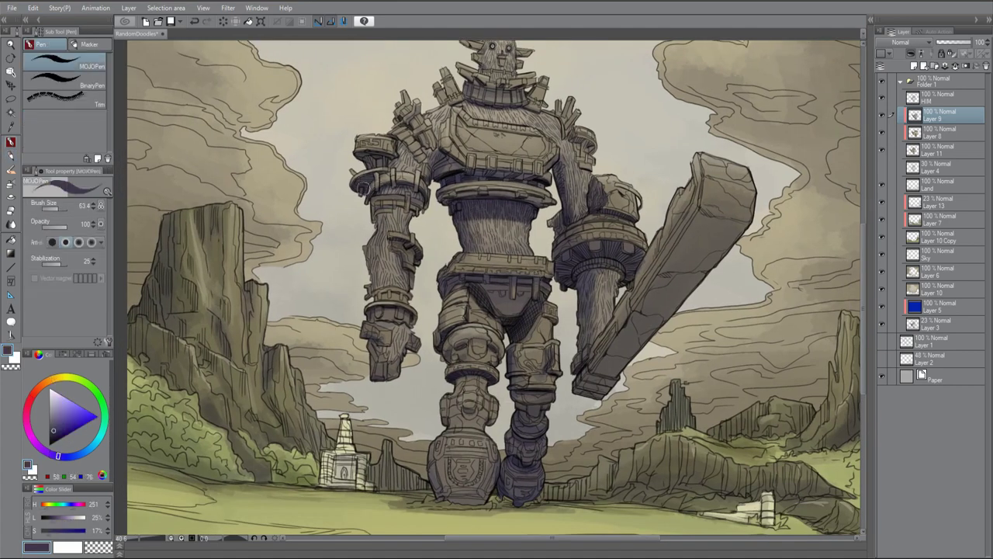
alt+click(449, 176)
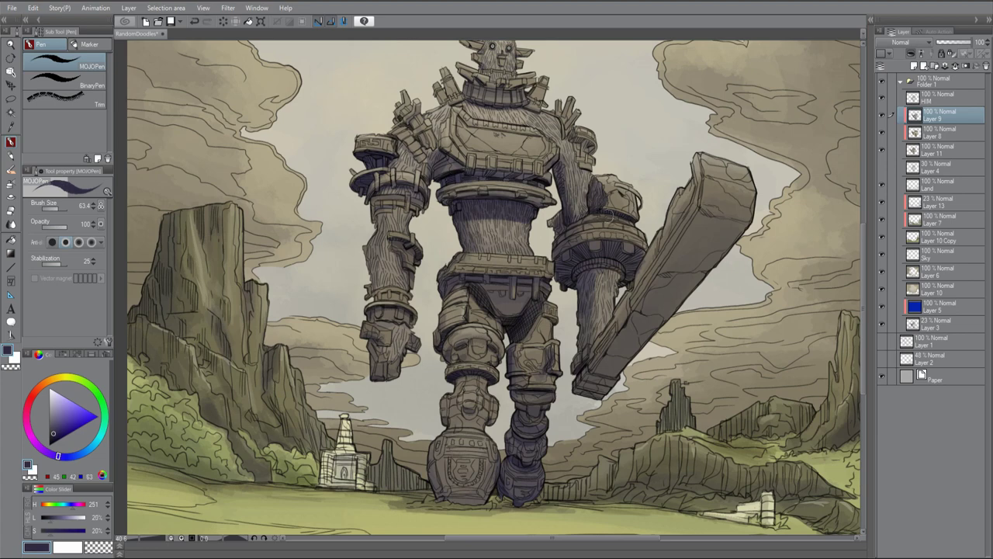
Brush dark blue-violet shadows over the club arm with the GenPurpose pencil
key(p)
scroll(497, 187, up, 1)
scroll(654, 199, up, 1)
alt+click(653, 199)
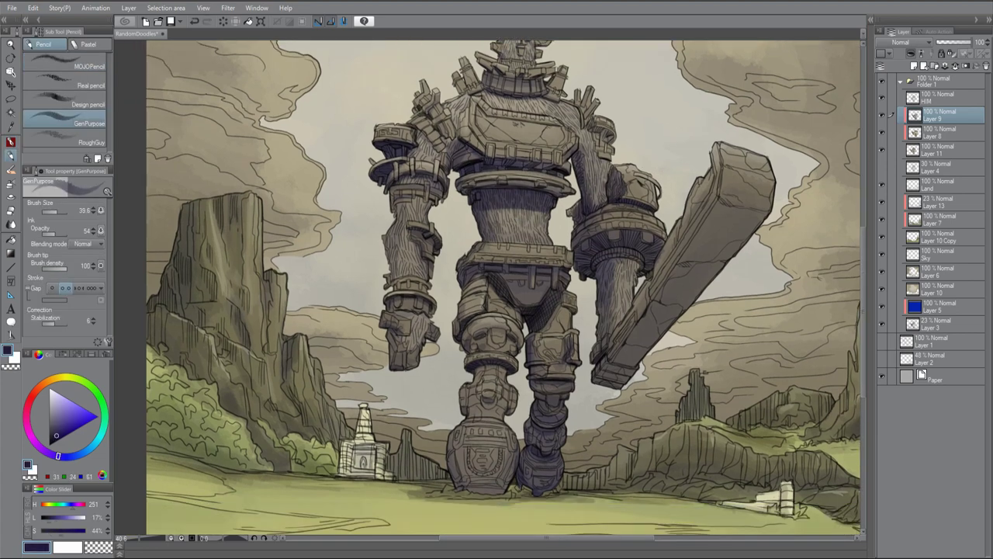
scroll(636, 264, down, 1)
Touch up the front foot's armour with sampled cream and warm tan tones
alt+click(472, 424)
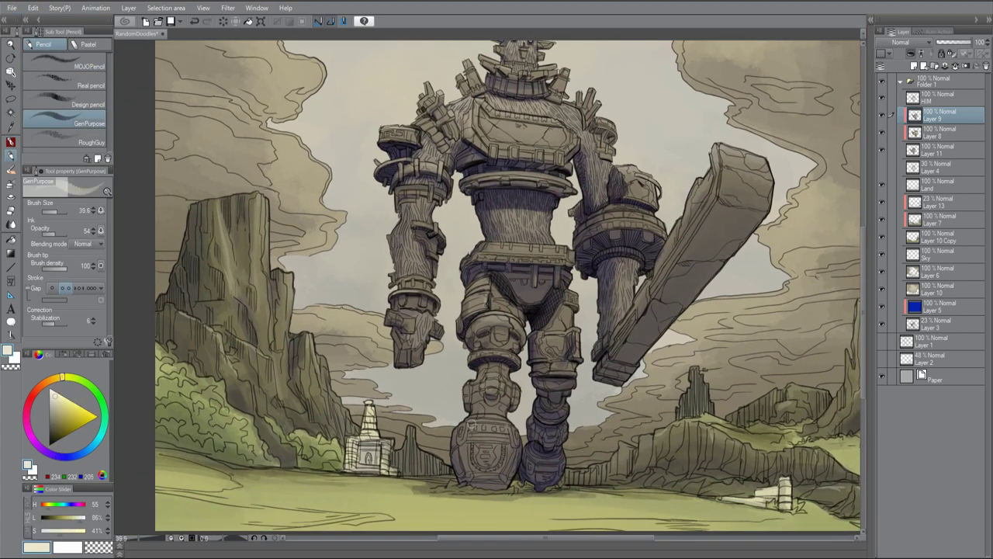
key(p)
key(p)
key(p)
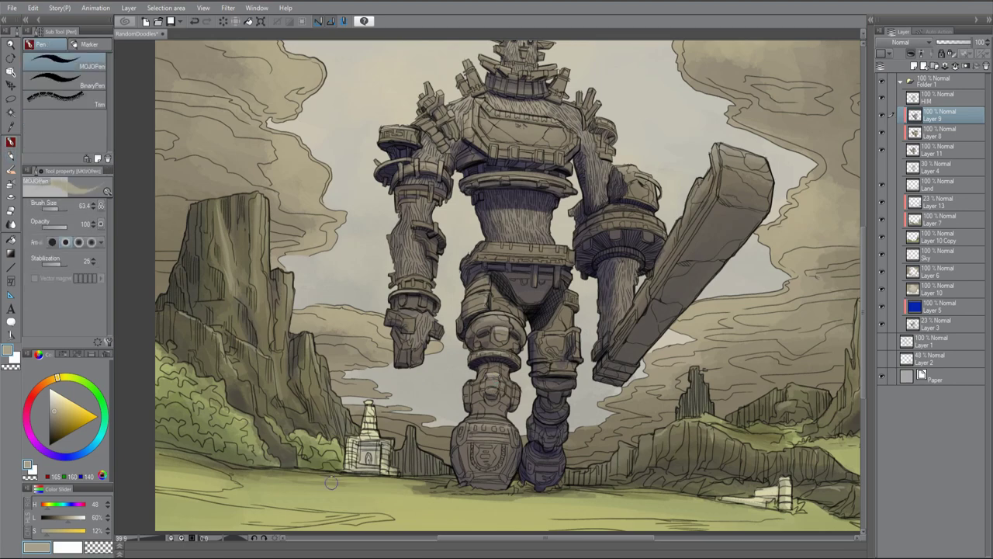
key(p)
Flip the canvas view horizontally and glaze the stone club with sampled olive and brown tones
scroll(507, 287, down, 1)
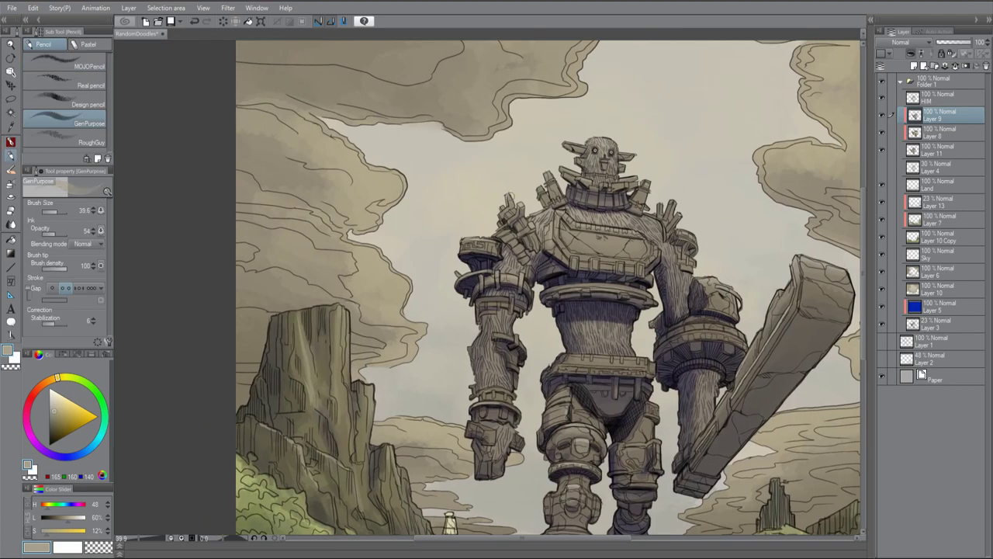
scroll(507, 287, down, 1)
key(h)
alt+click(548, 460)
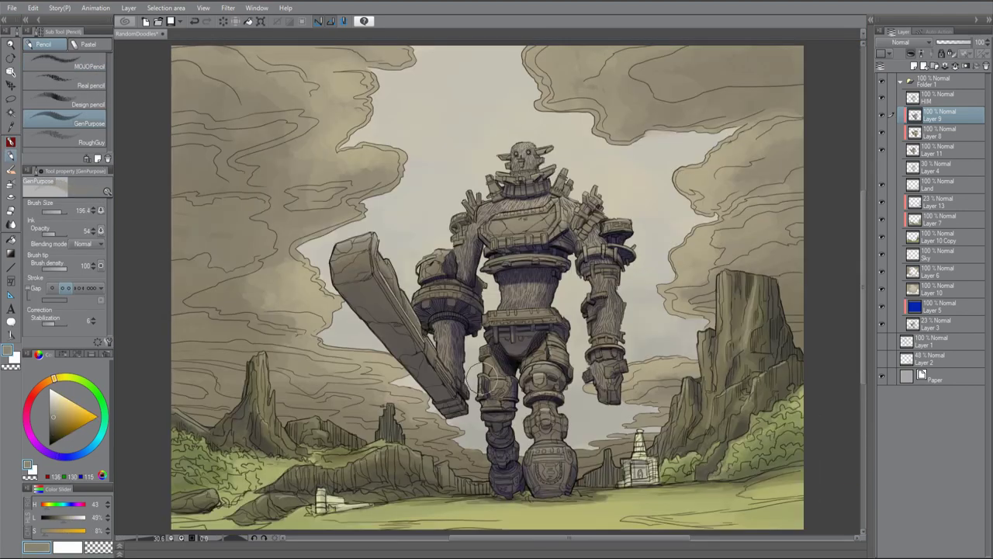
key(p)
key(p)
drag(365, 303, 387, 317)
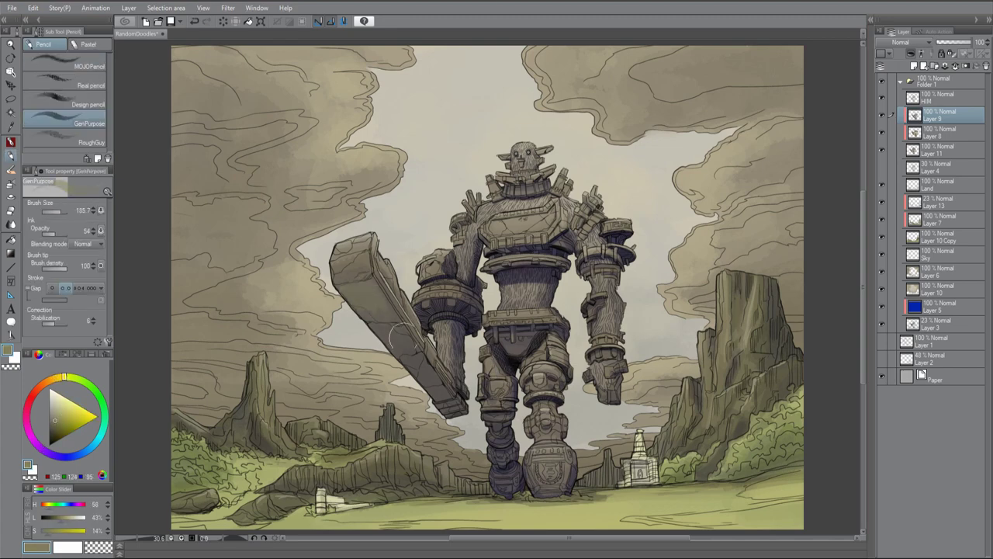
alt+click(368, 357)
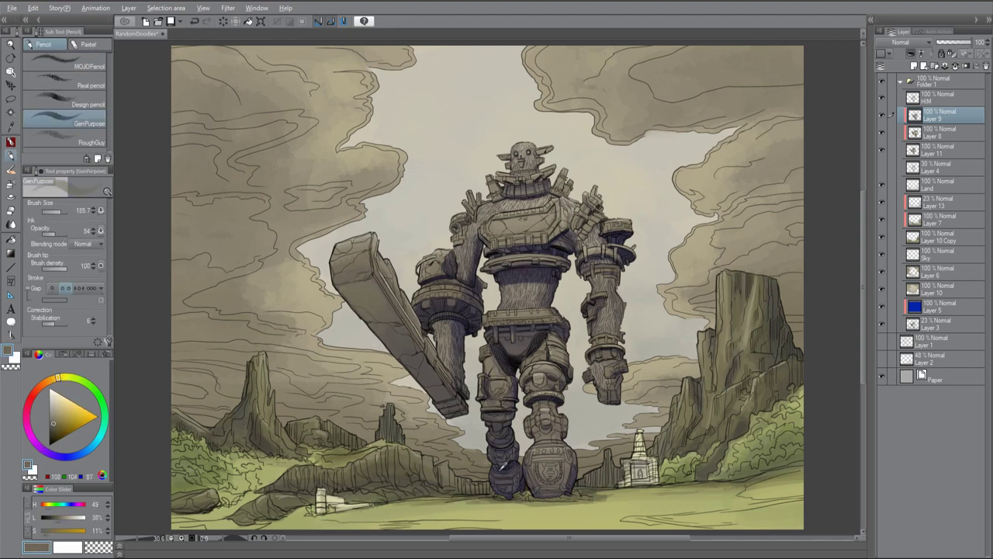
Shade the feet and lower legs with sampled grey-brown tones using a large GenPurpose brush
key(p)
alt+click(524, 449)
key(p)
alt+click(477, 446)
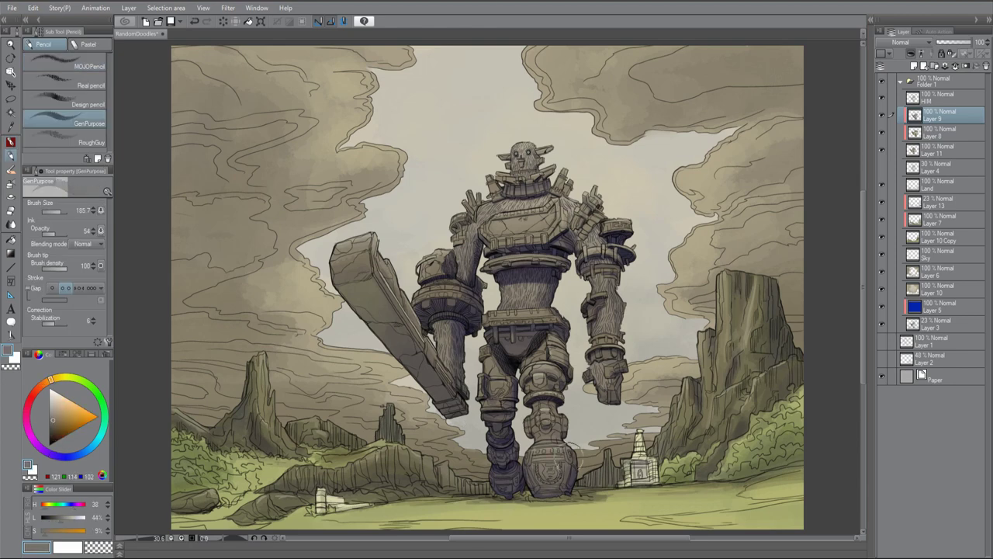
alt+click(528, 458)
alt+click(501, 477)
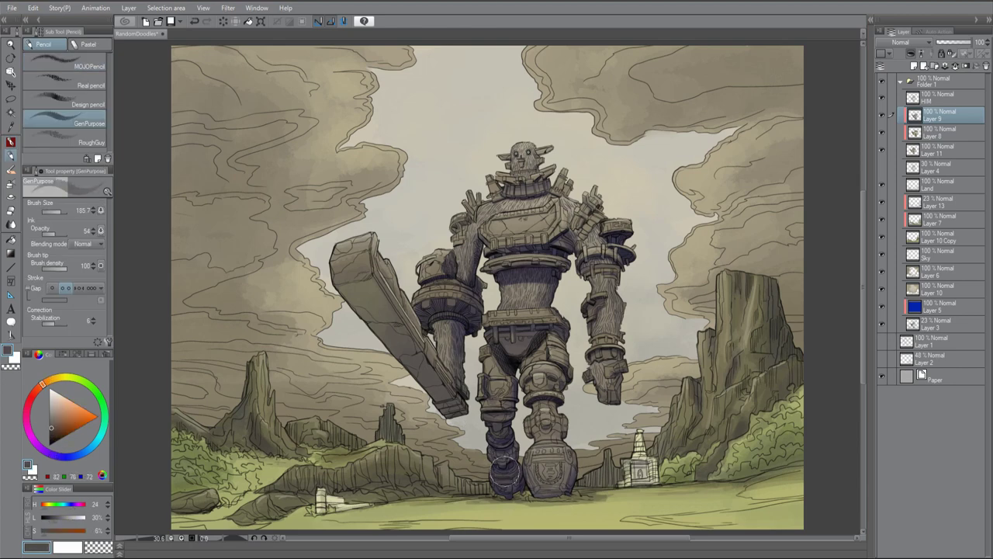
alt+click(820, 228)
key(p)
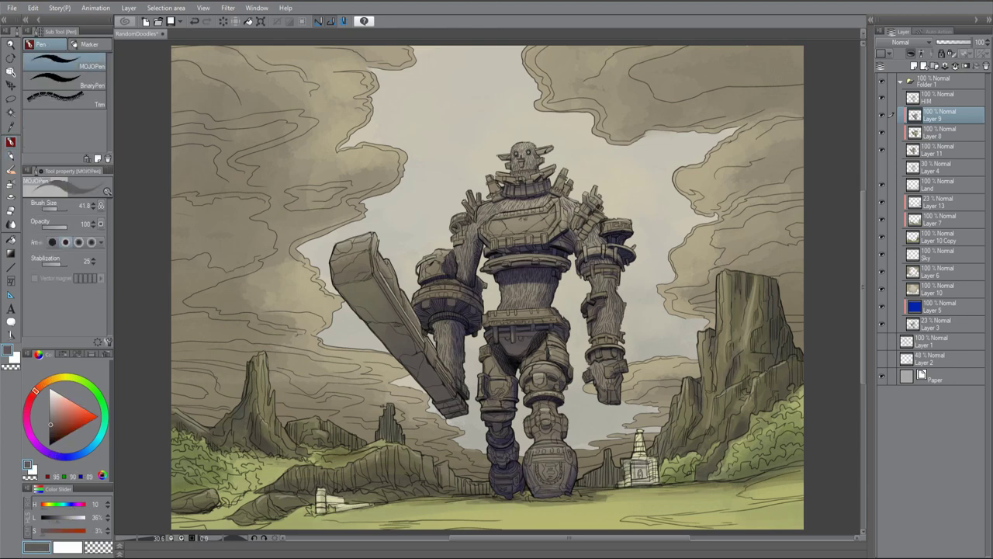
Brush violet shadow over the club arm's forearm fur beneath the large armour ring
alt+click(534, 228)
key(p)
alt+click(475, 308)
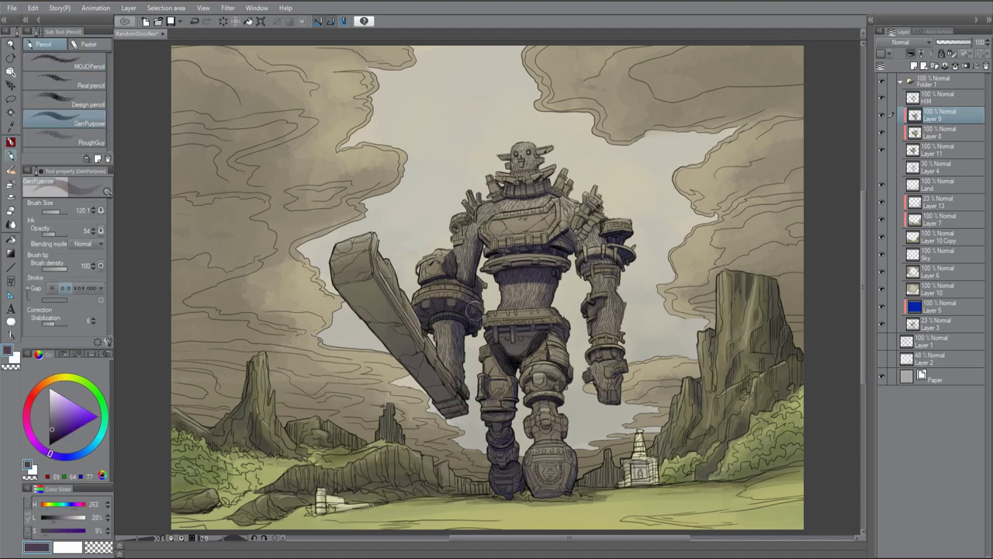
alt+click(455, 331)
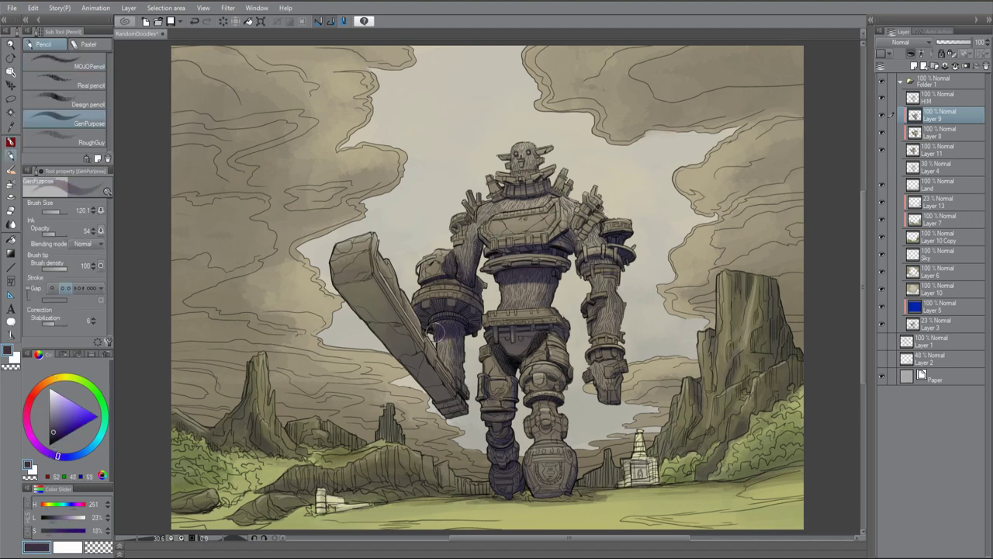
Flip the canvas view back and shade the body and free arm with sampled dark purple and tan tones
key(h)
drag(531, 354, 519, 285)
alt+click(546, 378)
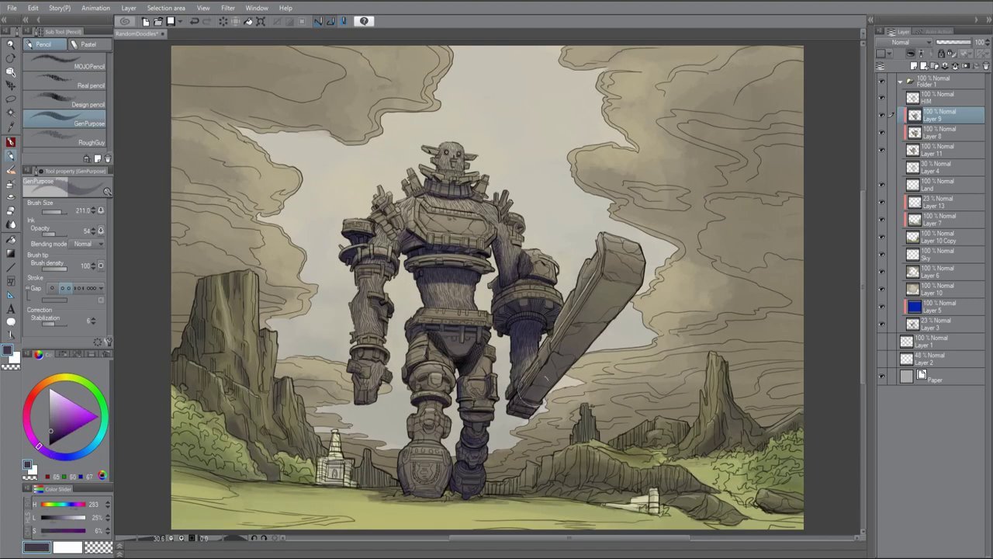
drag(372, 279, 405, 281)
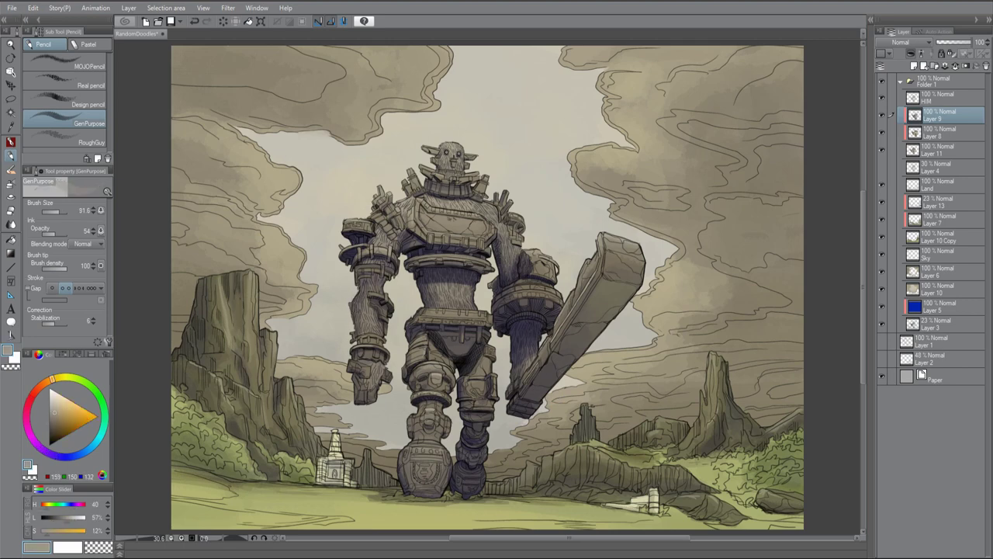
Deepen the shading on the figure's free arm with sampled grey-violet and near-black purple tones using the GenPurpose pencil
alt+click(528, 314)
key(p)
alt+click(359, 378)
key(p)
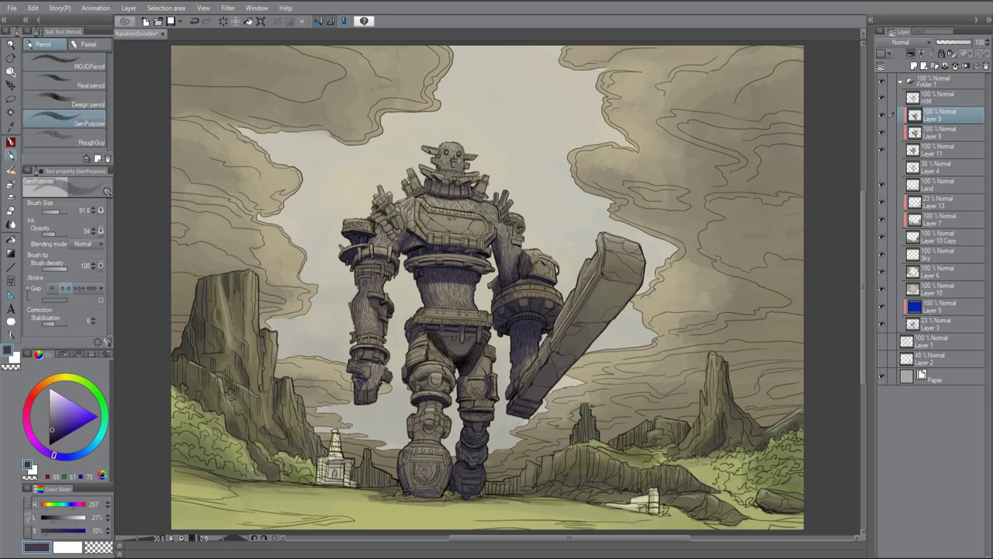
key(p)
alt+click(390, 312)
key(p)
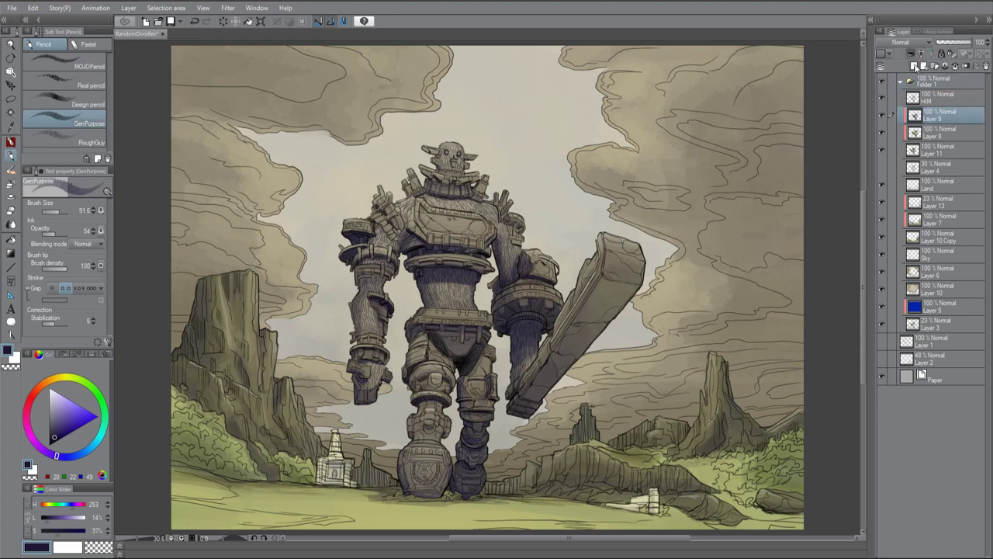
Add a new Overlay layer and glaze sampled warm tan light over the colossus's upper body and nearby sky with a very large MOJOPaint 2 brush
key(ctrl+shift+n)
alt+click(329, 386)
key(b)
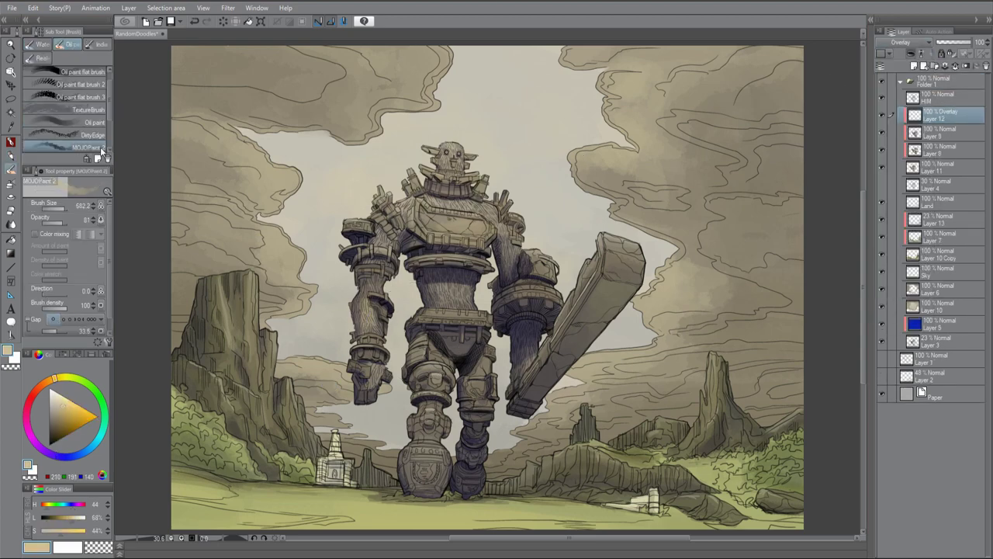
mouse_move(496, 232)
mouse_down()
mouse_move(450, 303)
mouse_move(536, 373)
mouse_up()
drag(388, 171, 558, 217)
key(j)
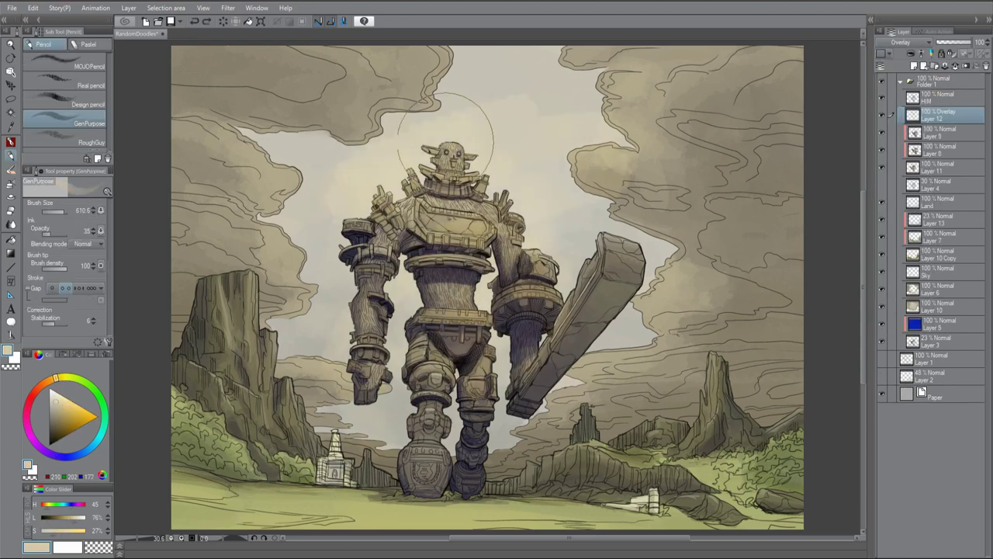
Extend and soften the warm tan Overlay glaze over the clouds, cliffs and grass, checking the composition in a mirrored view
key(p)
key(h)
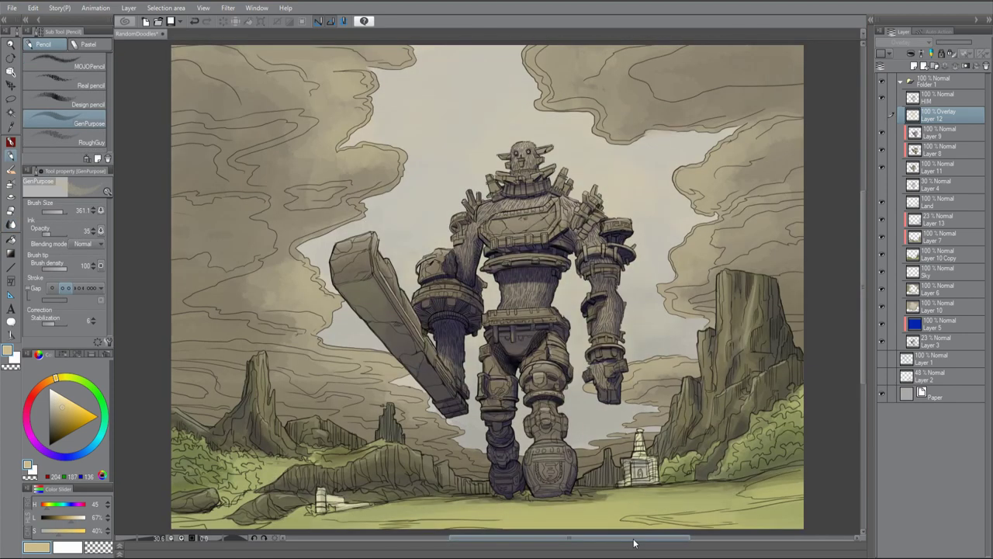
key(b)
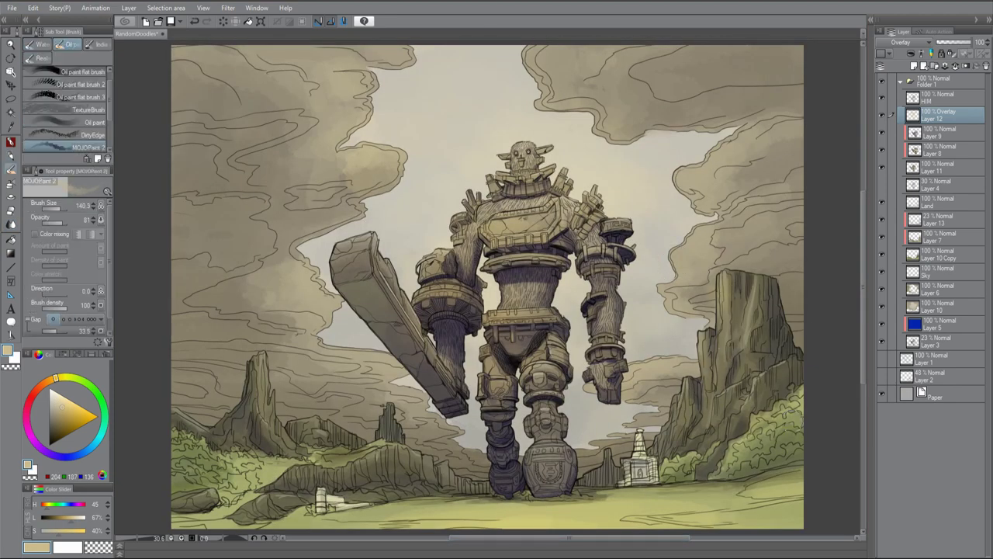
key(ctrl+z)
key(j)
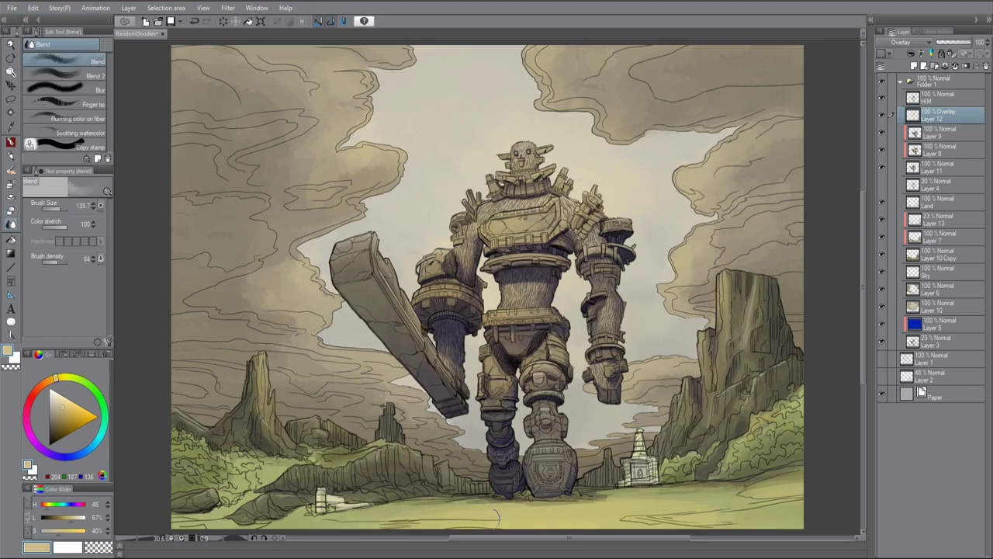
key(p)
key(h)
Add a normal layer above the Overlay layer and paint the colossus's eyes pale blue with a pen brush
click(939, 236)
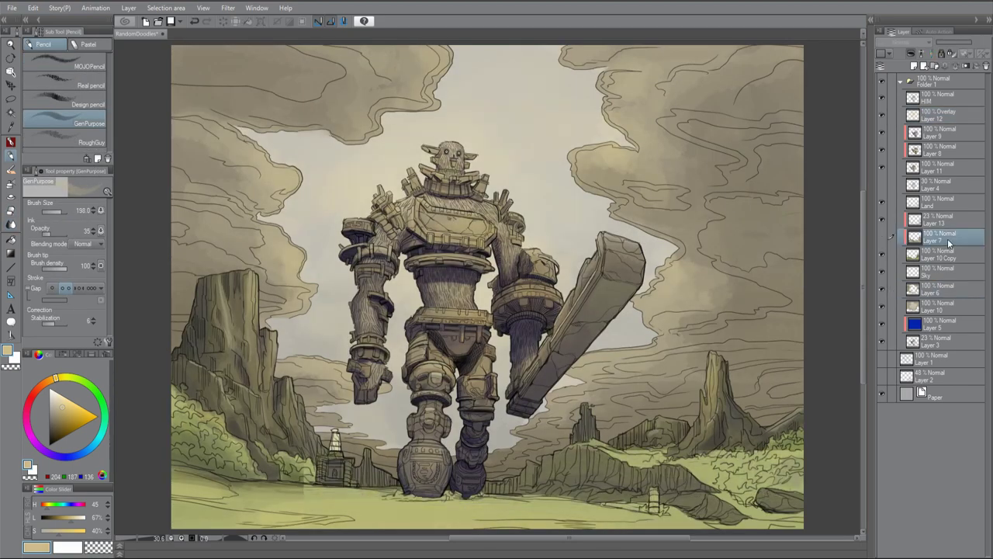
key(j)
click(939, 115)
key(ctrl+shift+n)
key(p)
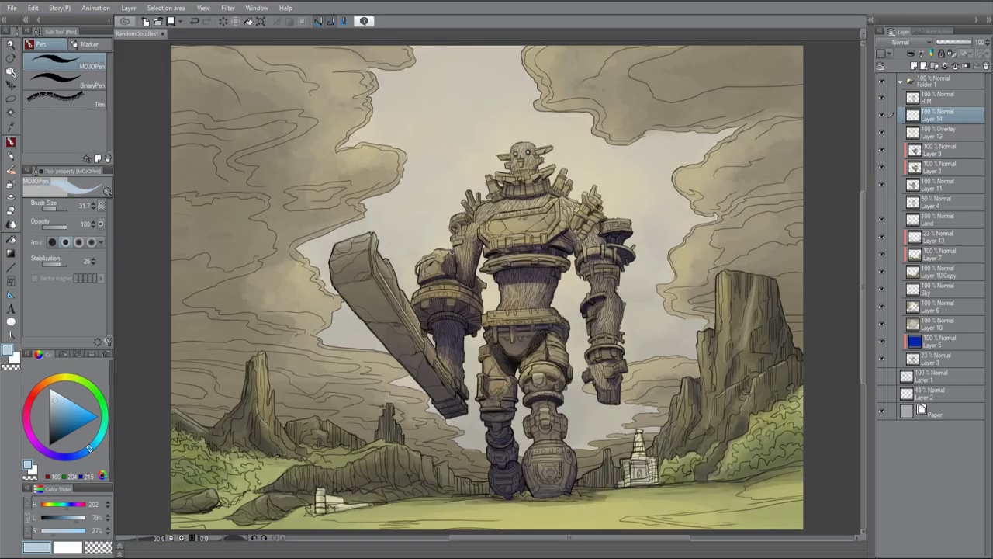
click(883, 97)
click(883, 94)
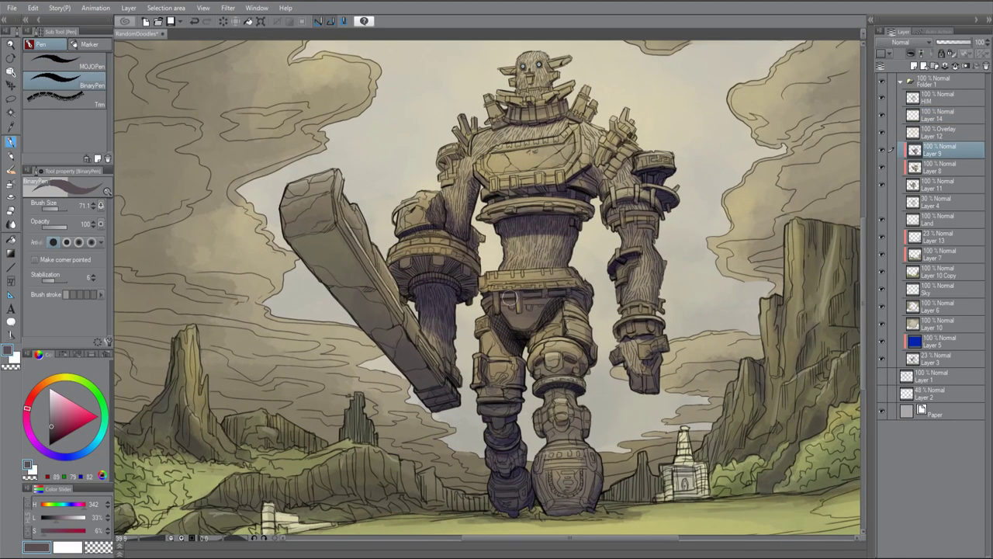
Make the Overlay glaze layer above the figure's shading layers active with the whole illustration in view
click(943, 115)
scroll(583, 259, down, 3)
click(939, 132)
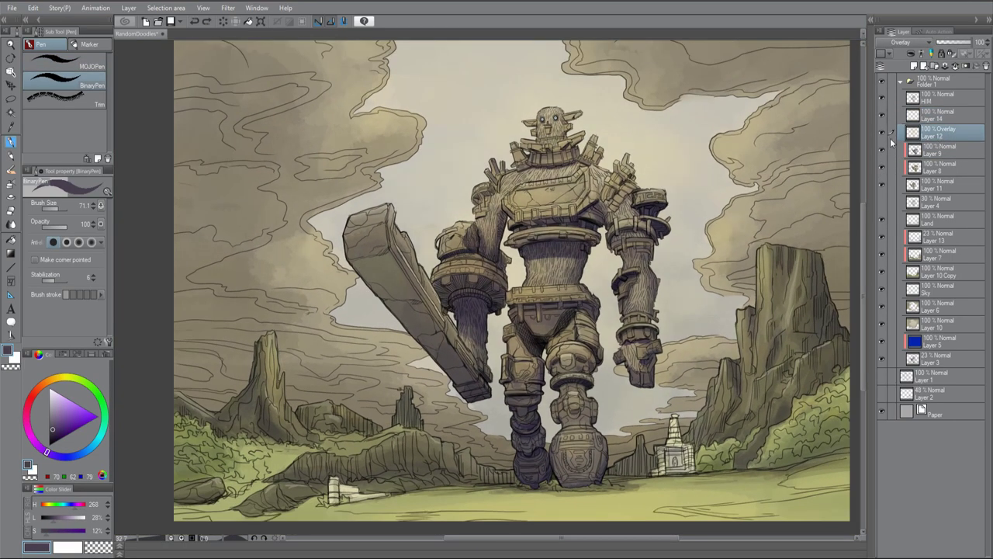